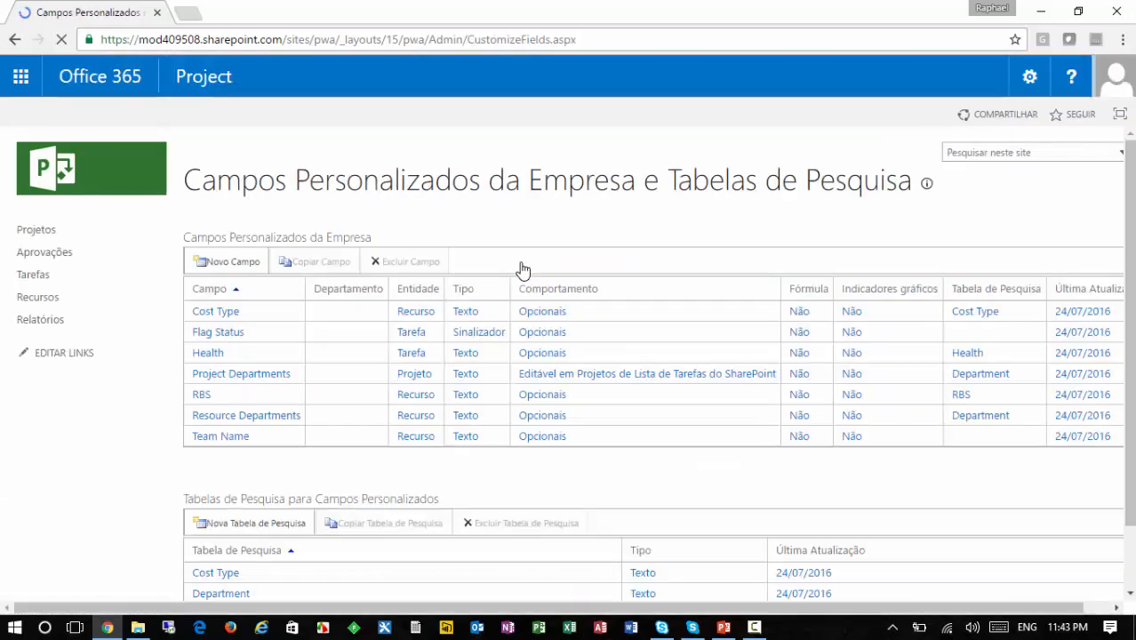
Step: Create a new enterprise custom field and name it Escopo do Projeto
{"action": "scroll", "coordinate": [90, 465], "scroll_direction": "down", "scroll_amount": 2}
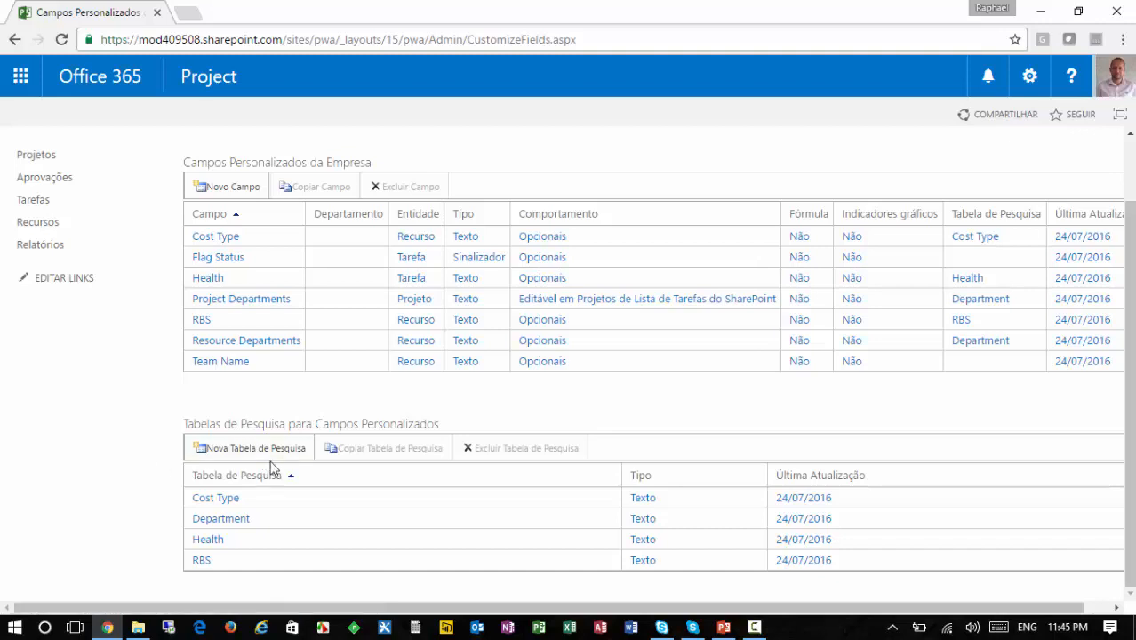
{"action": "left_click", "coordinate": [248, 192]}
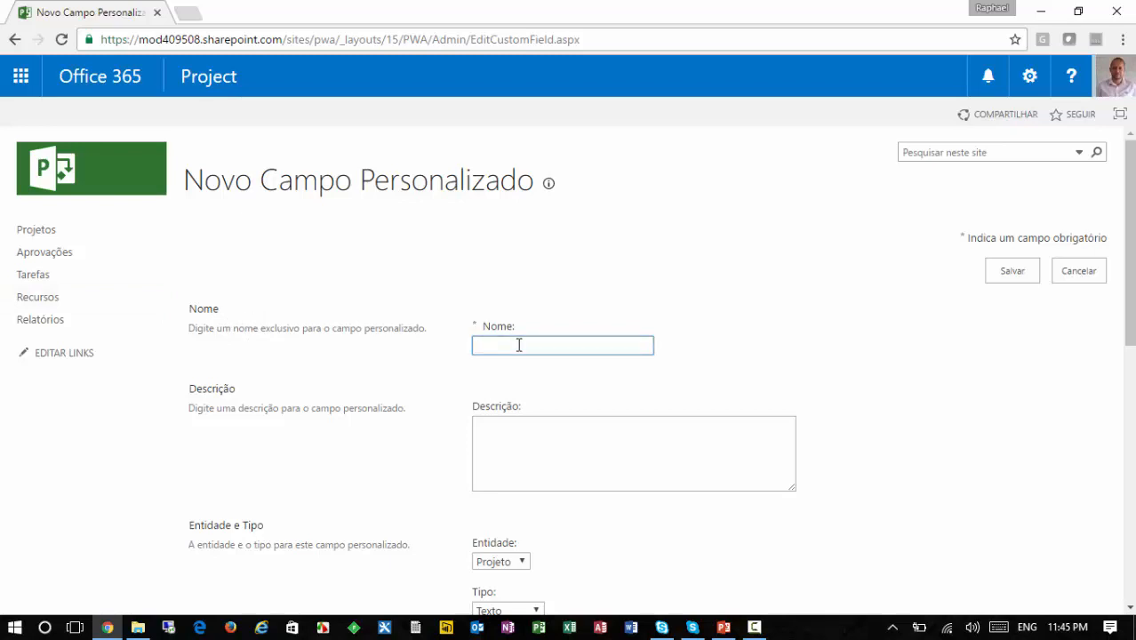
{"action": "type", "text": "Escopo do Projeto"}
Step: Enter the field description "Informe de maneira detalhada o escopo previsto para este projeto"
{"action": "scroll", "coordinate": [246, 353], "scroll_direction": "down", "scroll_amount": 1}
{"action": "left_click", "coordinate": [670, 381]}
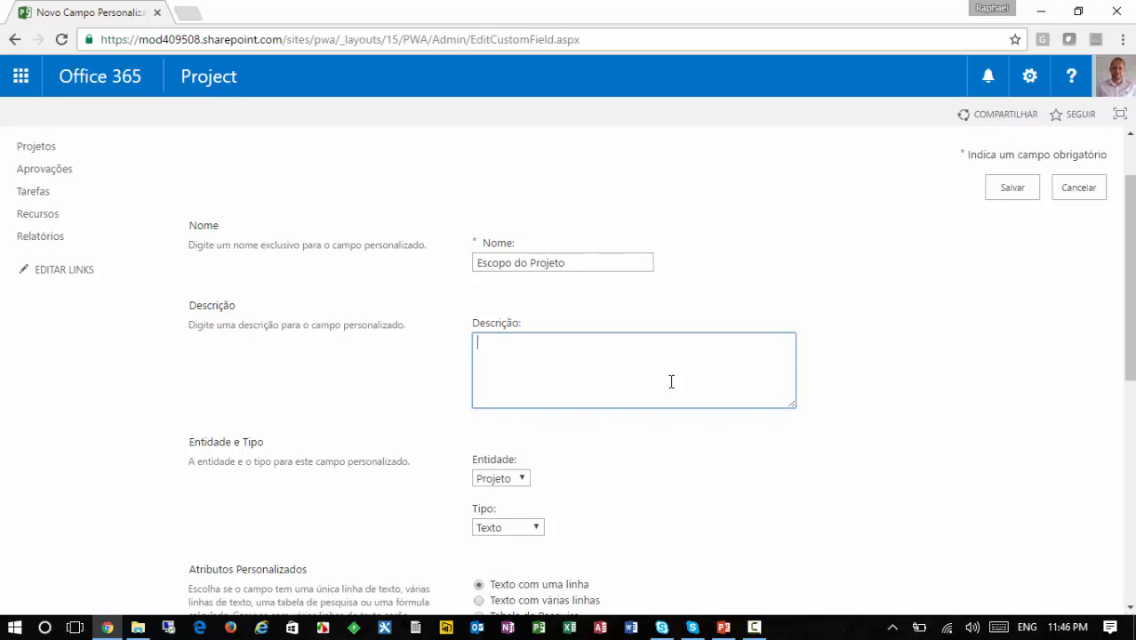
{"action": "type", "text": "Informe de maneira deta"}
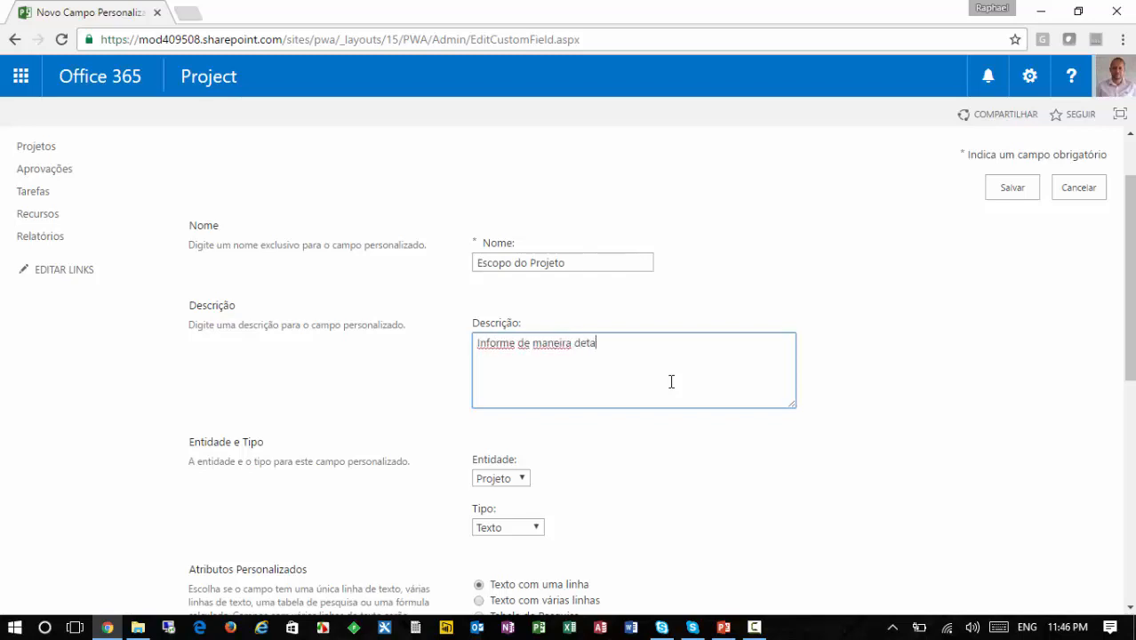
{"action": "type", "text": "lhada o escopo previsto para este projeto"}
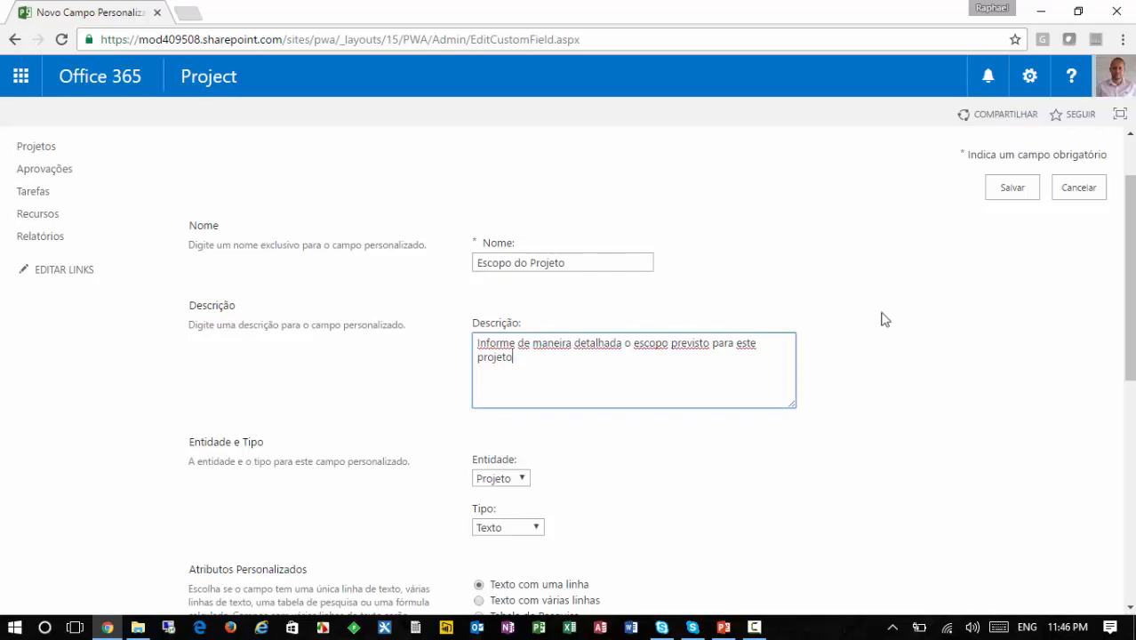
Step: Choose Texto as the type of the Projeto custom field
{"action": "scroll", "coordinate": [889, 316], "scroll_direction": "down", "scroll_amount": 1}
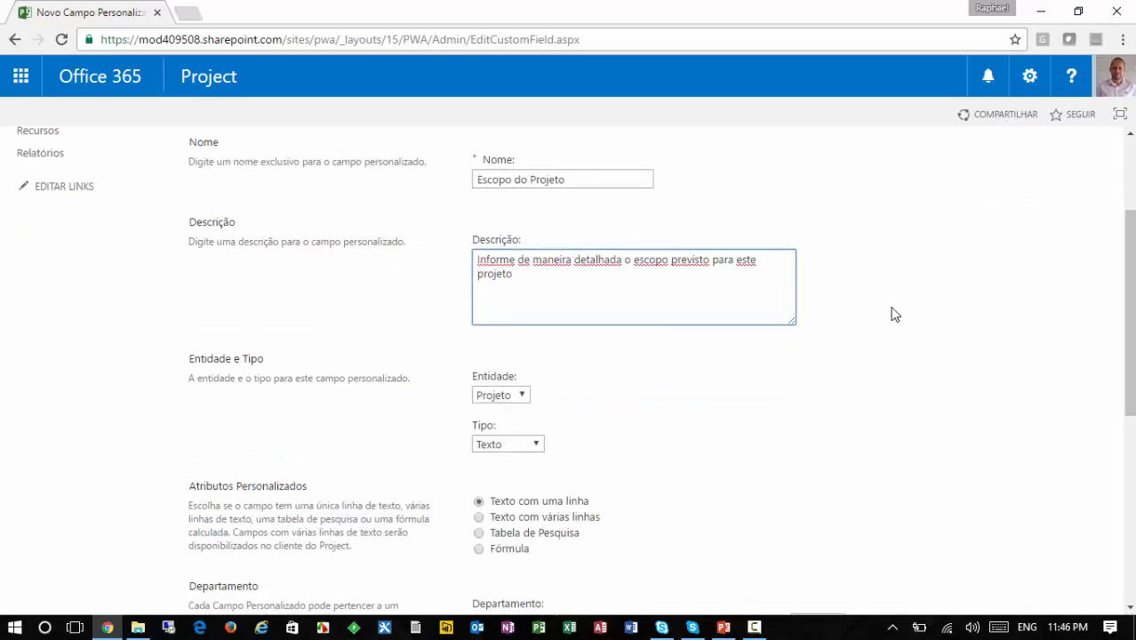
{"action": "scroll", "coordinate": [896, 311], "scroll_direction": "down", "scroll_amount": 1}
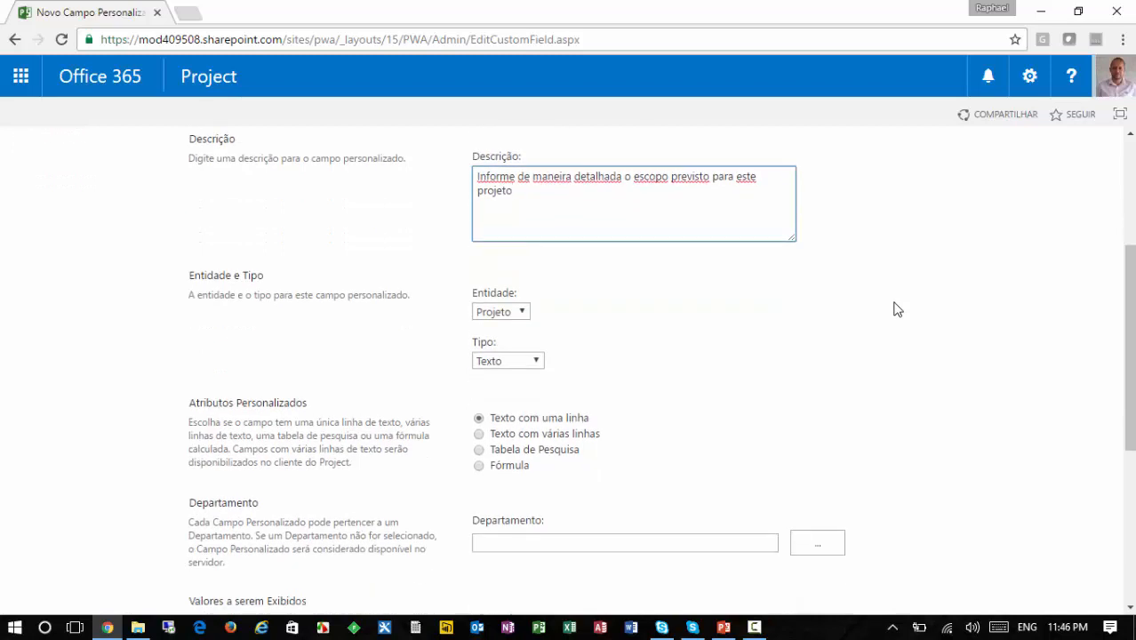
{"action": "scroll", "coordinate": [893, 308], "scroll_direction": "down", "scroll_amount": 1}
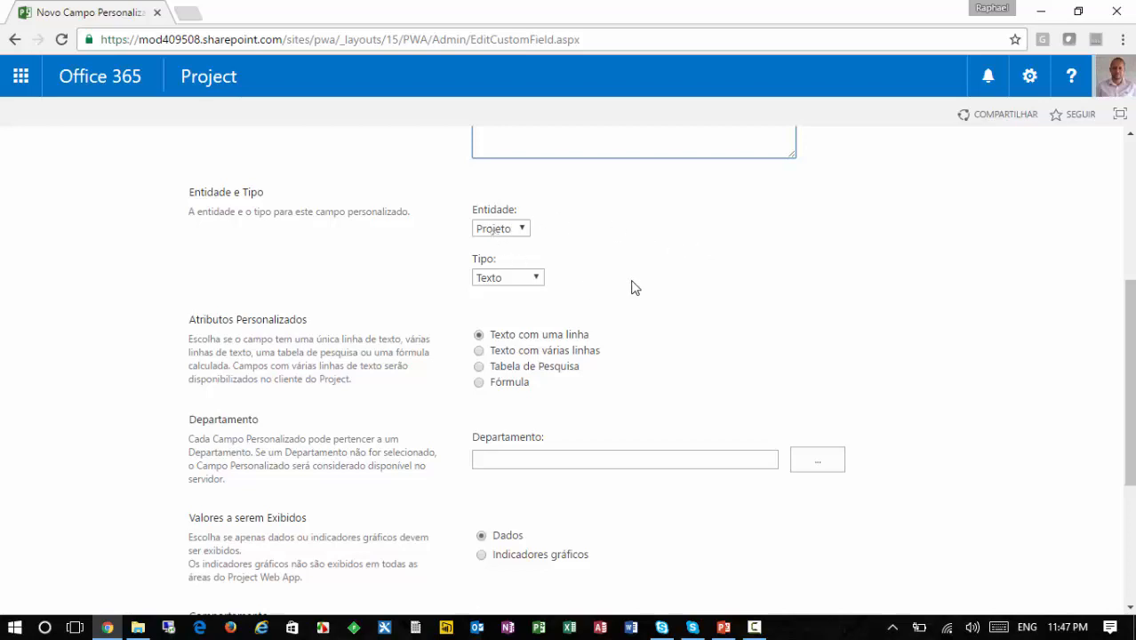
{"action": "scroll", "coordinate": [604, 264], "scroll_direction": "down", "scroll_amount": 1}
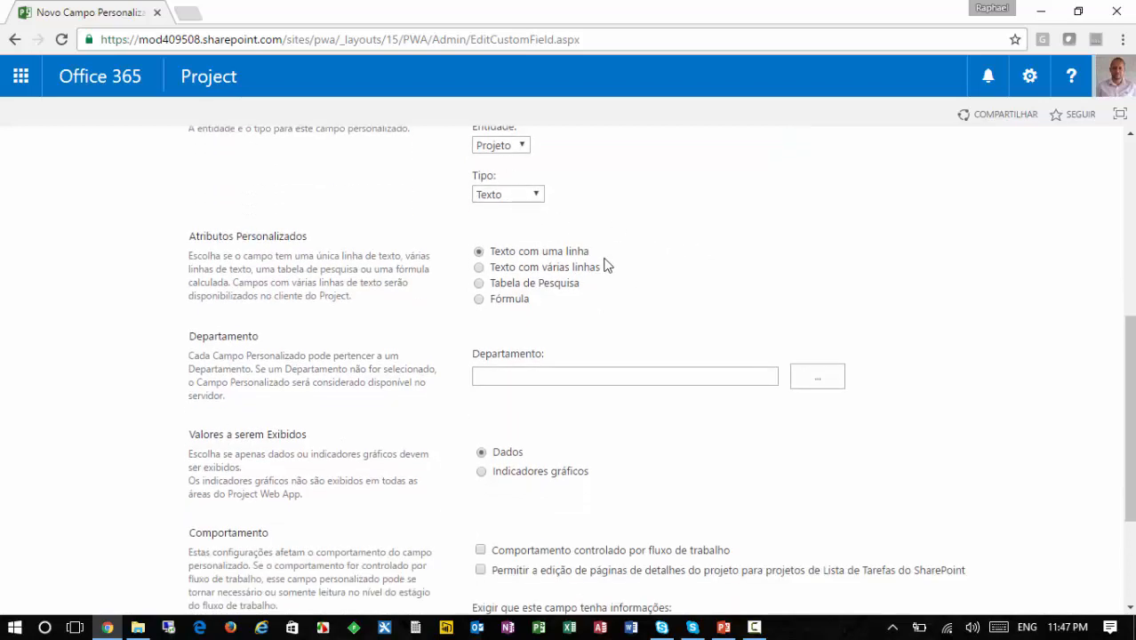
{"action": "left_click", "coordinate": [535, 195]}
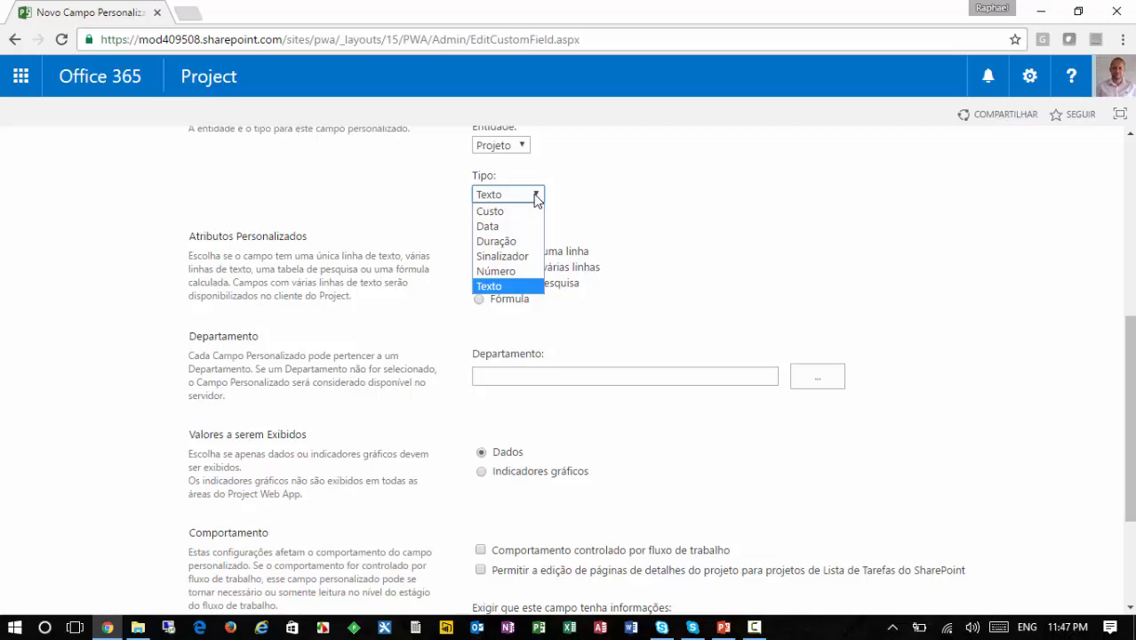
{"action": "left_click", "coordinate": [510, 286]}
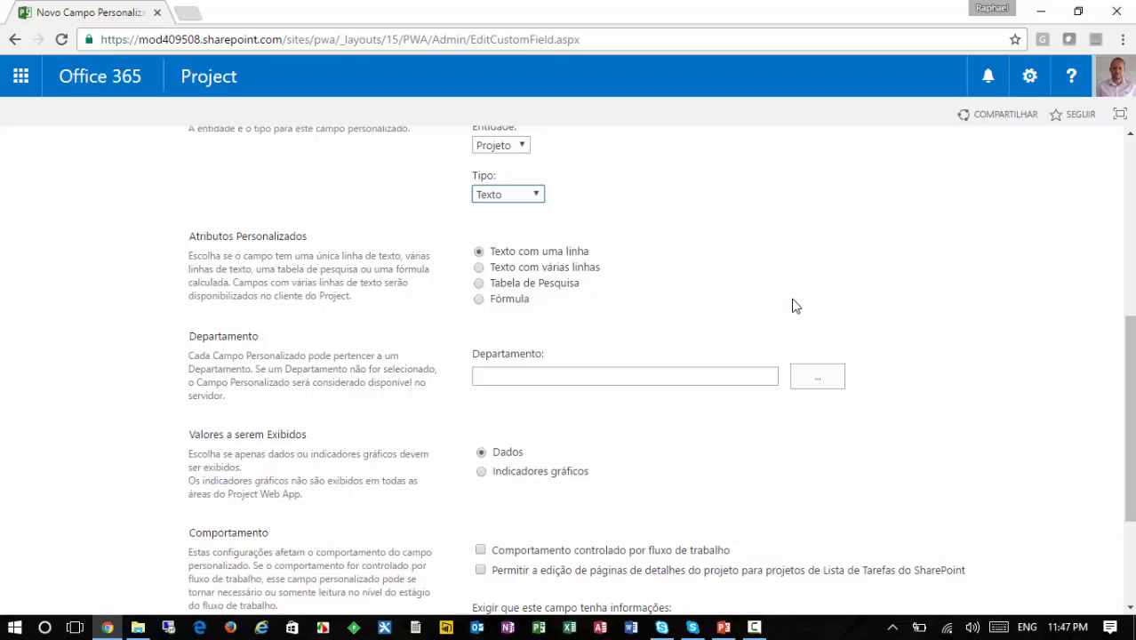
Step: Look through the lookup table and formula attribute options, and set the custom field to Texto com várias linhas
{"action": "scroll", "coordinate": [793, 305], "scroll_direction": "down", "scroll_amount": 1}
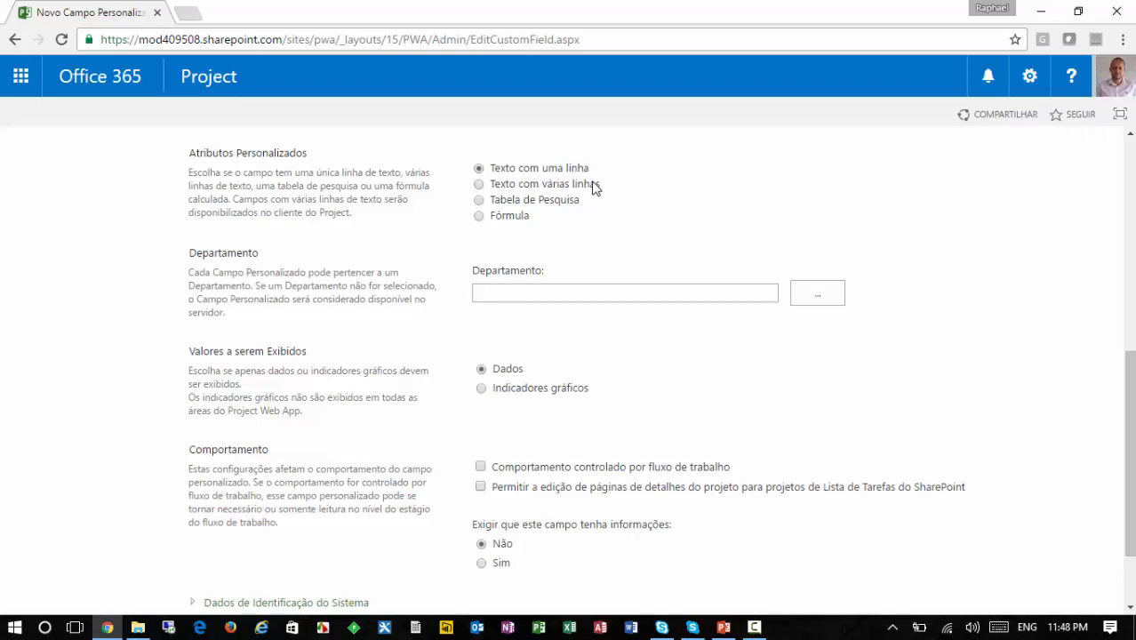
{"action": "left_click", "coordinate": [517, 189]}
{"action": "left_click", "coordinate": [560, 208]}
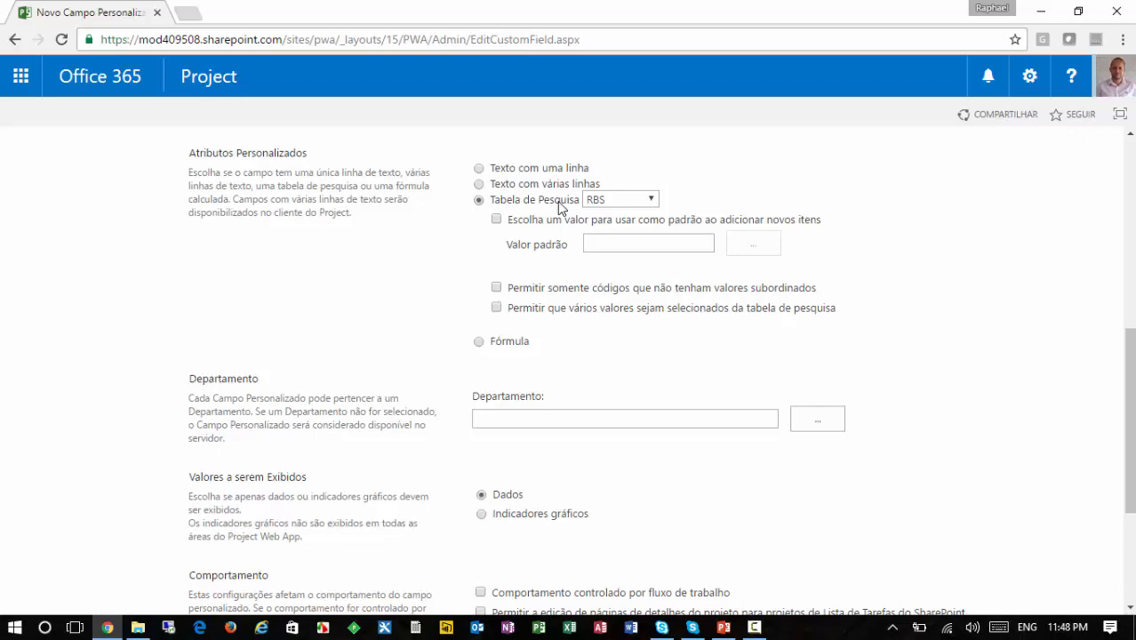
{"action": "left_click", "coordinate": [652, 200]}
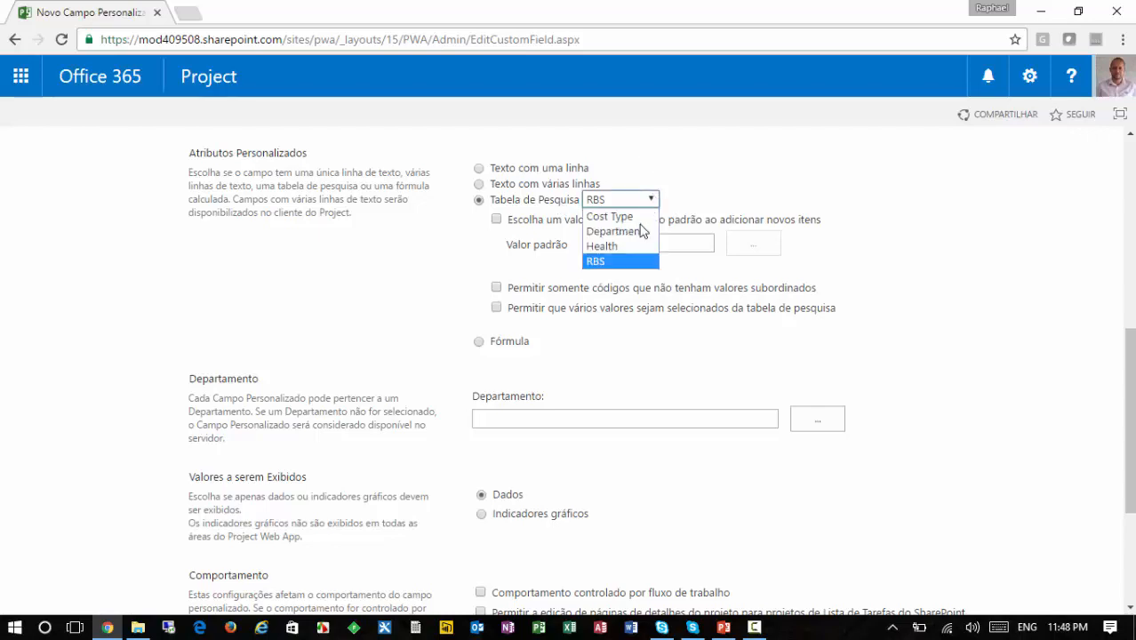
{"action": "left_click", "coordinate": [651, 201]}
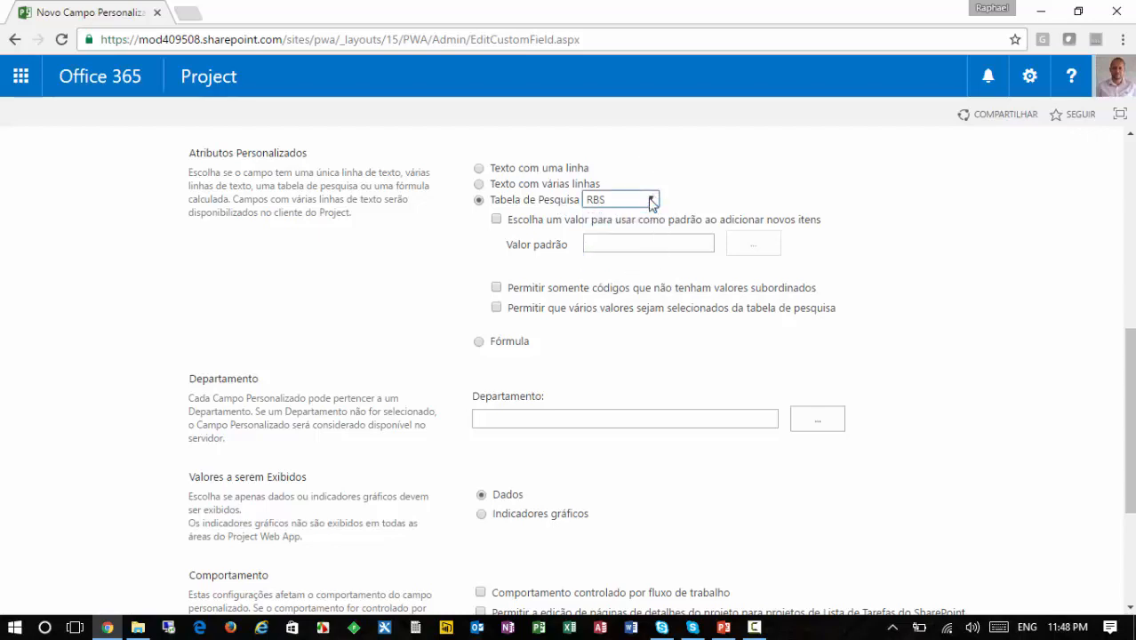
{"action": "left_click", "coordinate": [479, 343]}
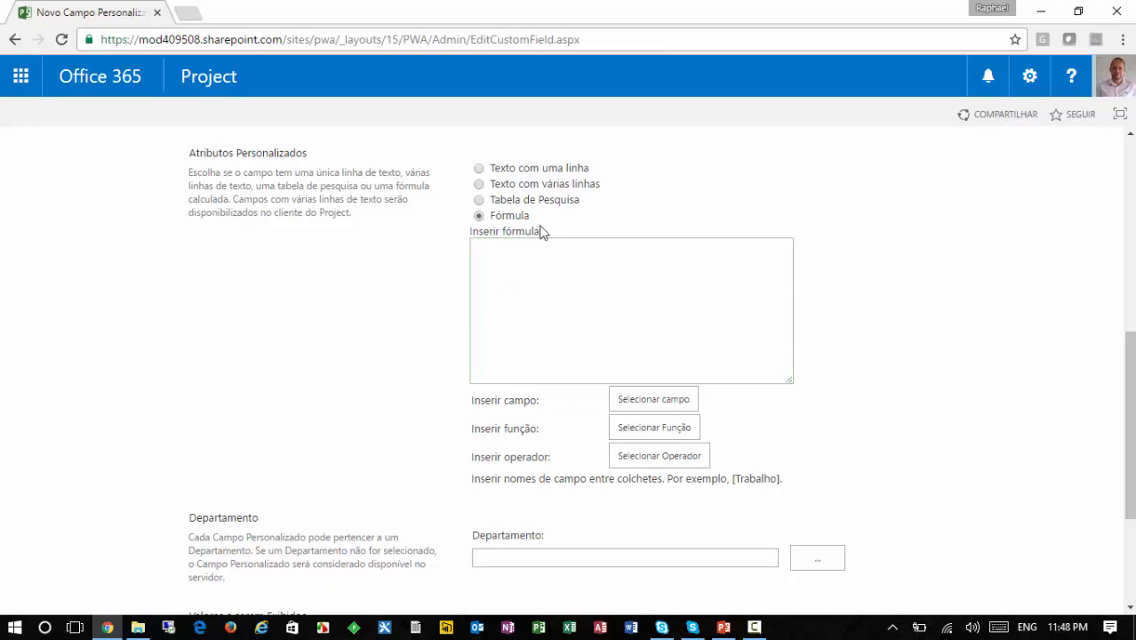
{"action": "left_click", "coordinate": [542, 184]}
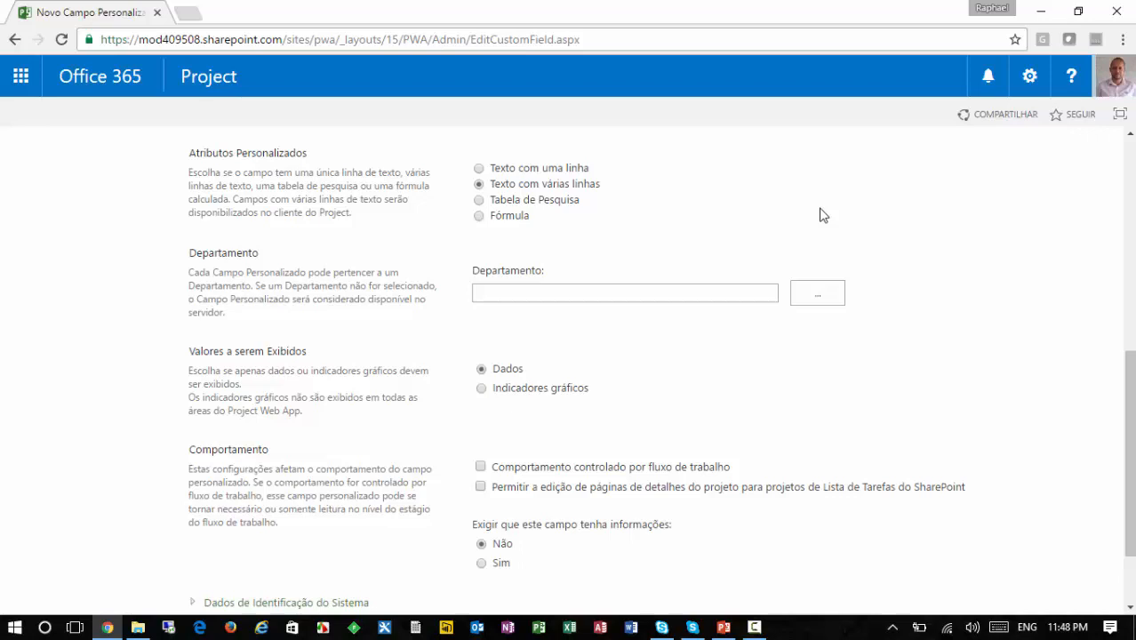
Step: Try Indicadores gráficos as the field's displayed values, and return the setting to Dados
{"action": "scroll", "coordinate": [372, 271], "scroll_direction": "down", "scroll_amount": 1}
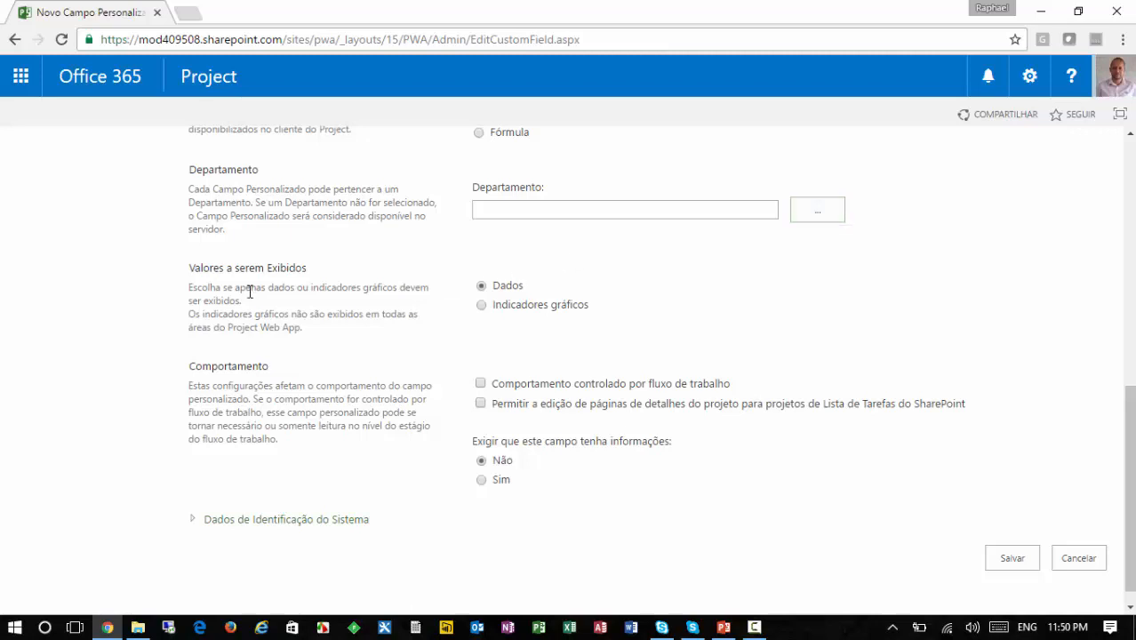
{"action": "scroll", "coordinate": [246, 291], "scroll_direction": "down", "scroll_amount": 1}
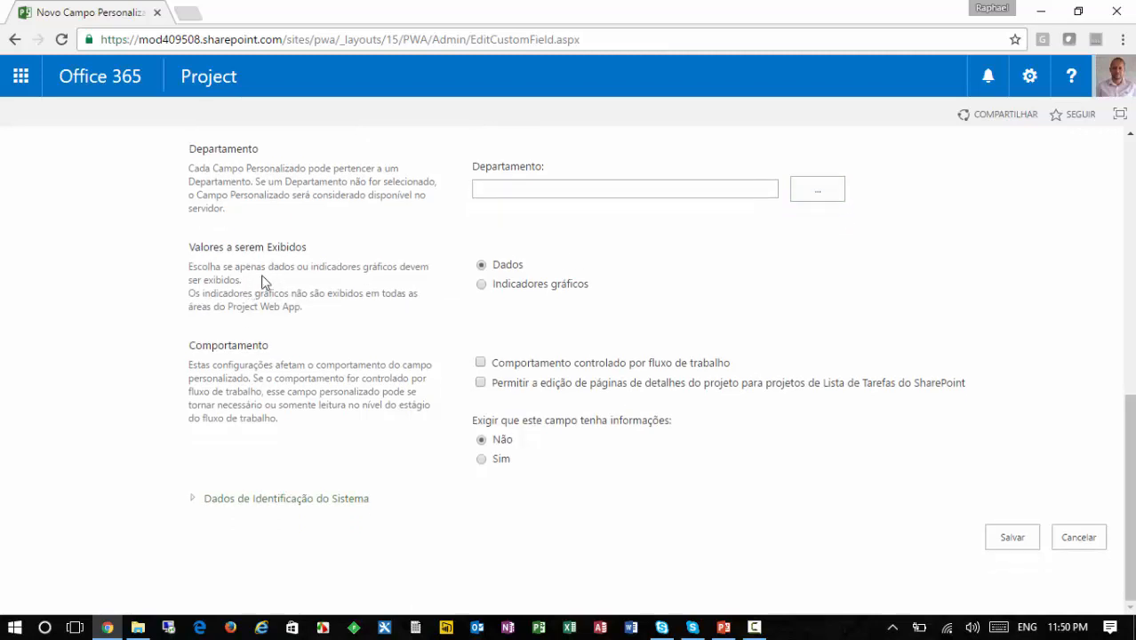
{"action": "left_click", "coordinate": [482, 285]}
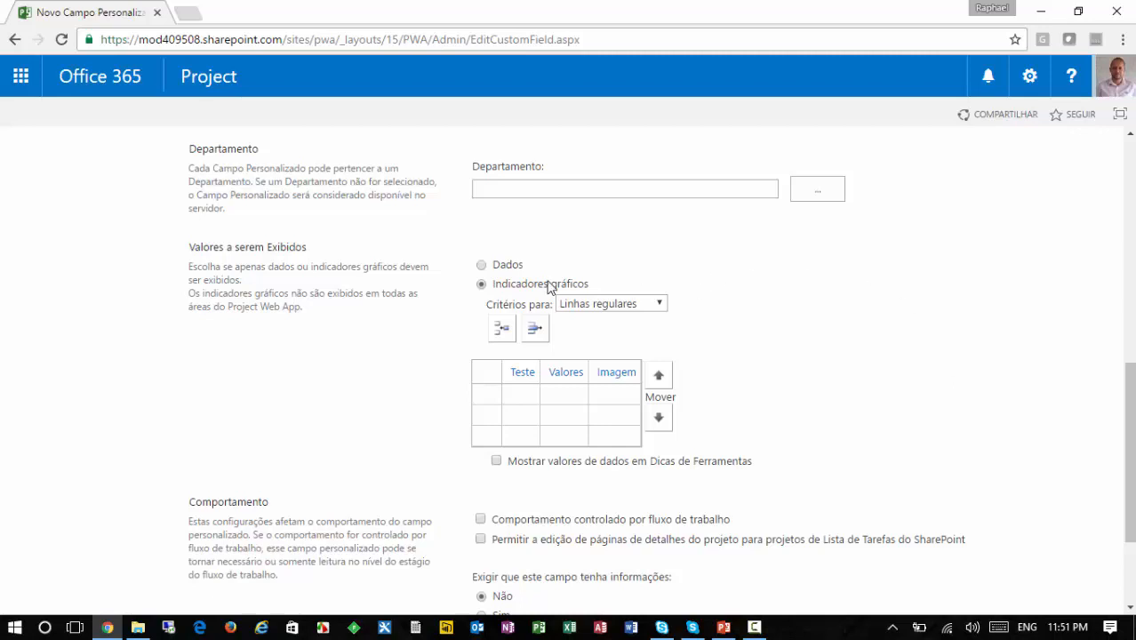
{"action": "left_click", "coordinate": [516, 266]}
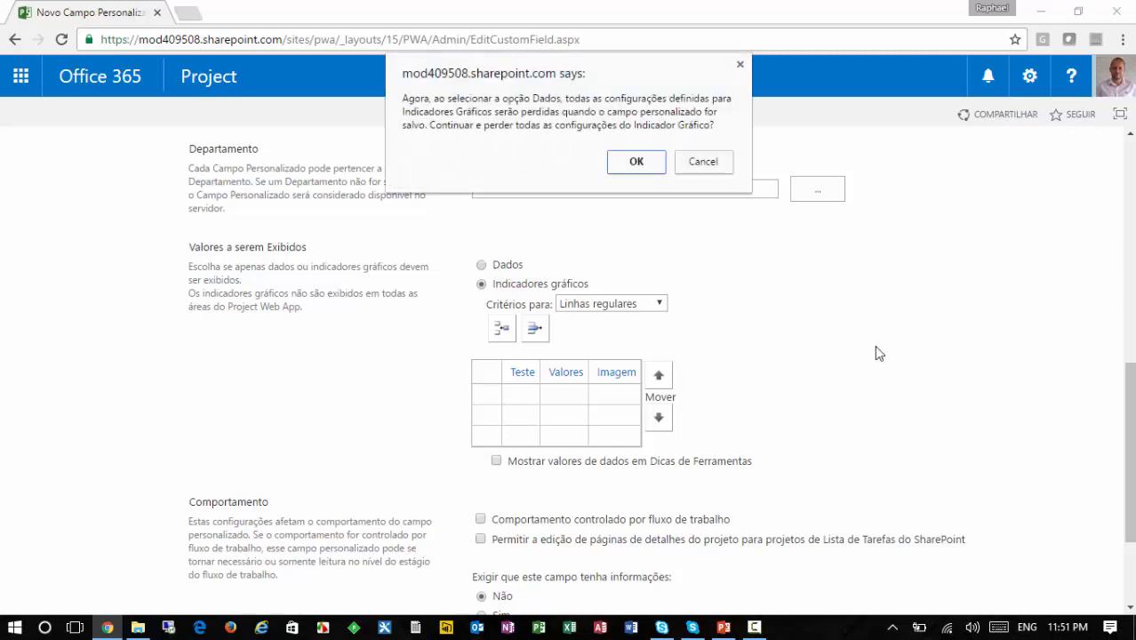
{"action": "left_click", "coordinate": [647, 165]}
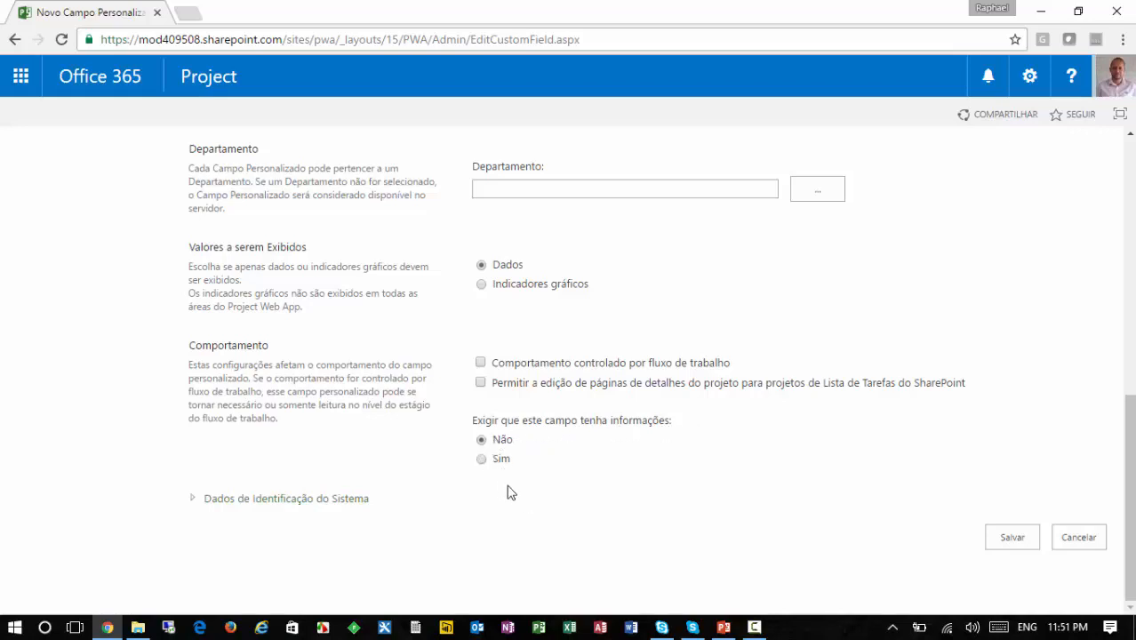
Step: Try requiring information in the field with Sim, and return the requirement to Não
{"action": "left_click", "coordinate": [481, 460]}
{"action": "left_click", "coordinate": [480, 440]}
{"action": "left_click", "coordinate": [484, 461]}
{"action": "left_click", "coordinate": [500, 439]}
{"action": "left_click", "coordinate": [503, 439]}
Step: Enable Comportamento controlado por fluxo de trabalho for the Escopo do Projeto field and save the field
{"action": "scroll", "coordinate": [597, 431], "scroll_direction": "up", "scroll_amount": 1}
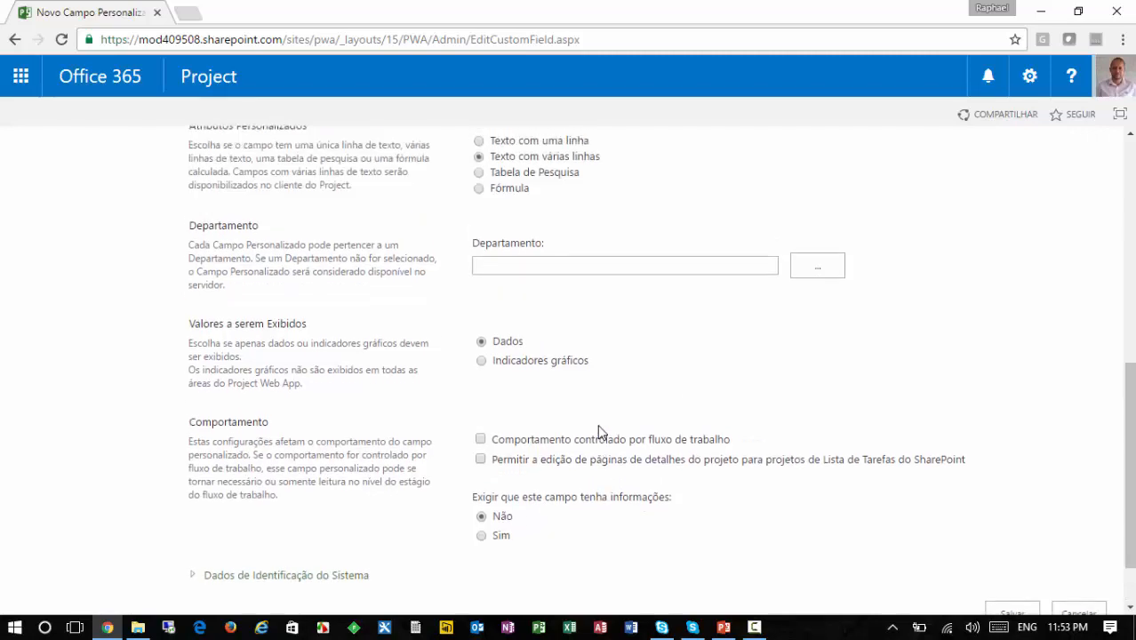
{"action": "scroll", "coordinate": [545, 346], "scroll_direction": "down", "scroll_amount": 1}
{"action": "left_click", "coordinate": [565, 365]}
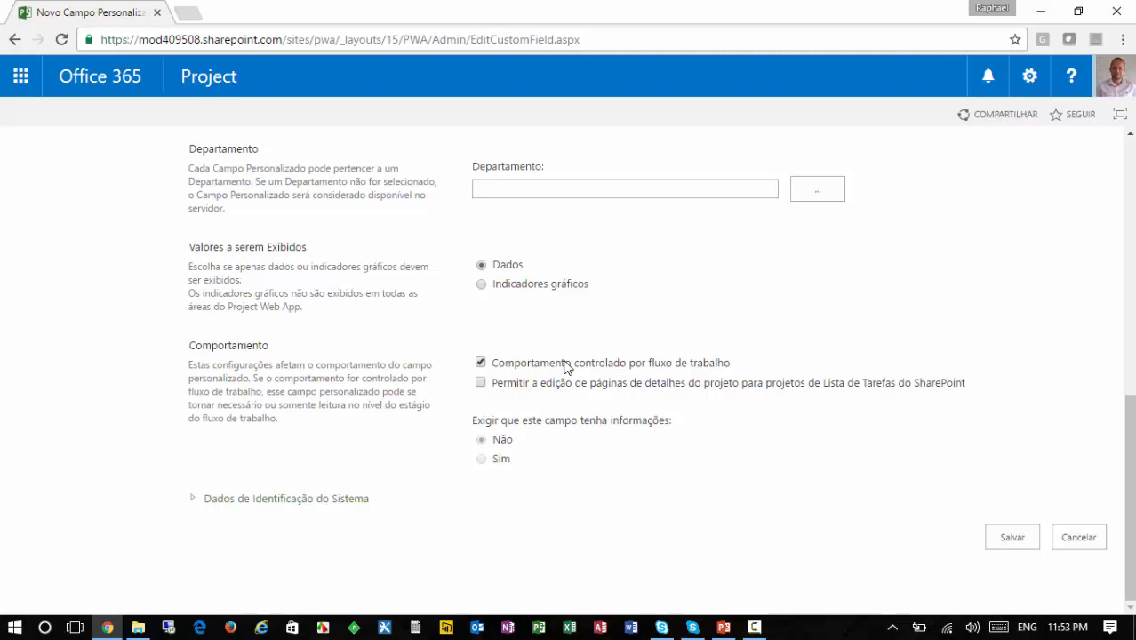
{"action": "scroll", "coordinate": [765, 360], "scroll_direction": "up", "scroll_amount": 10}
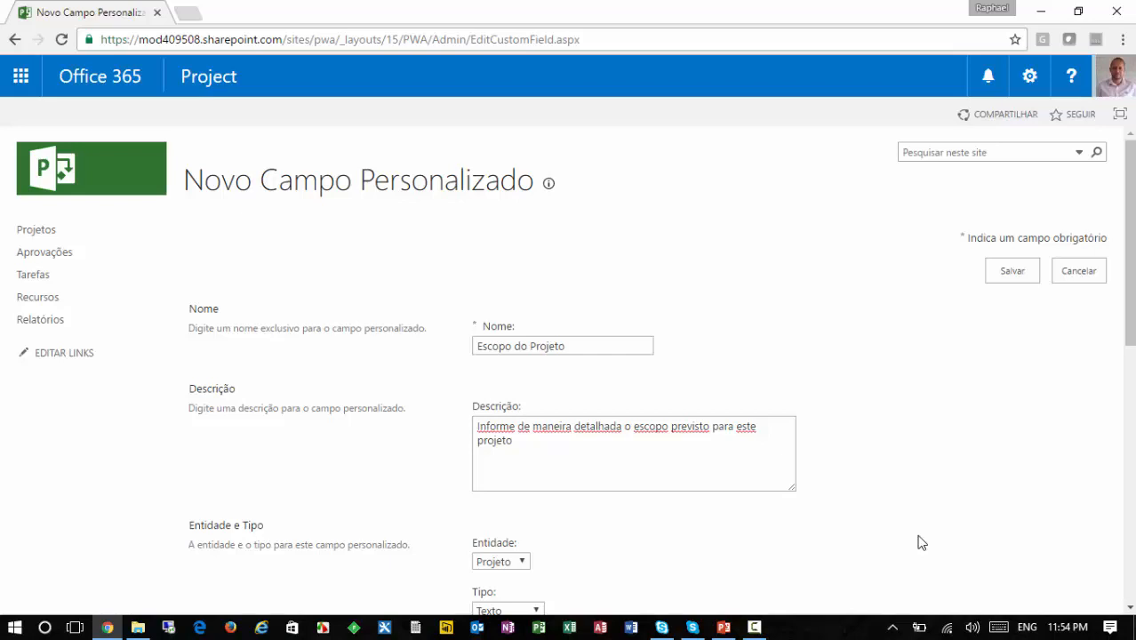
{"action": "scroll", "coordinate": [921, 542], "scroll_direction": "down", "scroll_amount": 8}
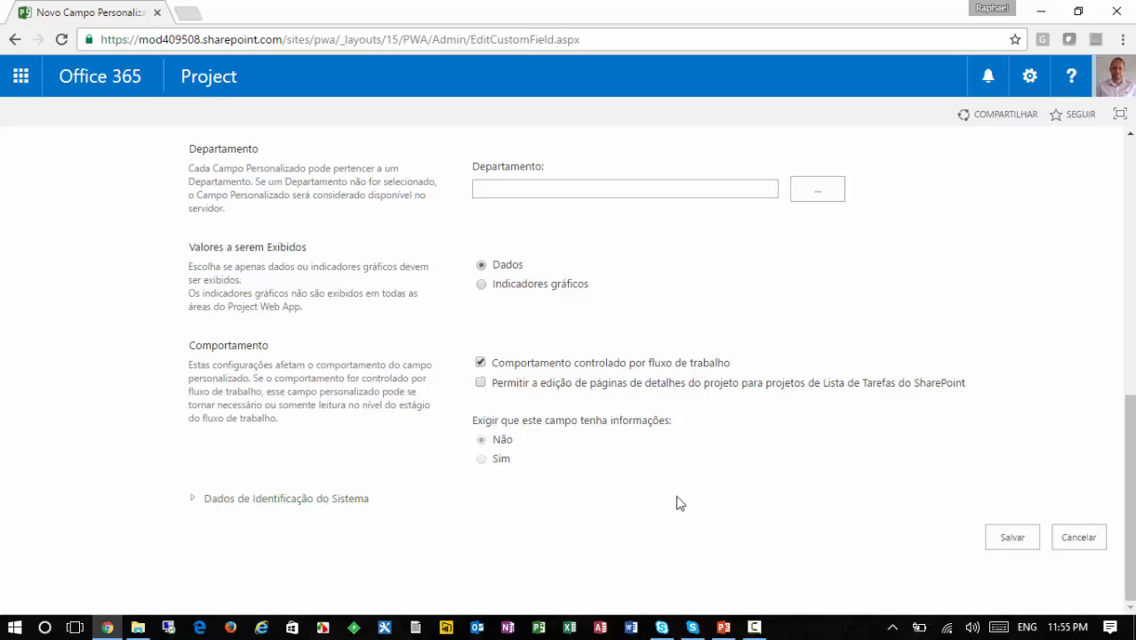
{"action": "left_click", "coordinate": [1026, 549]}
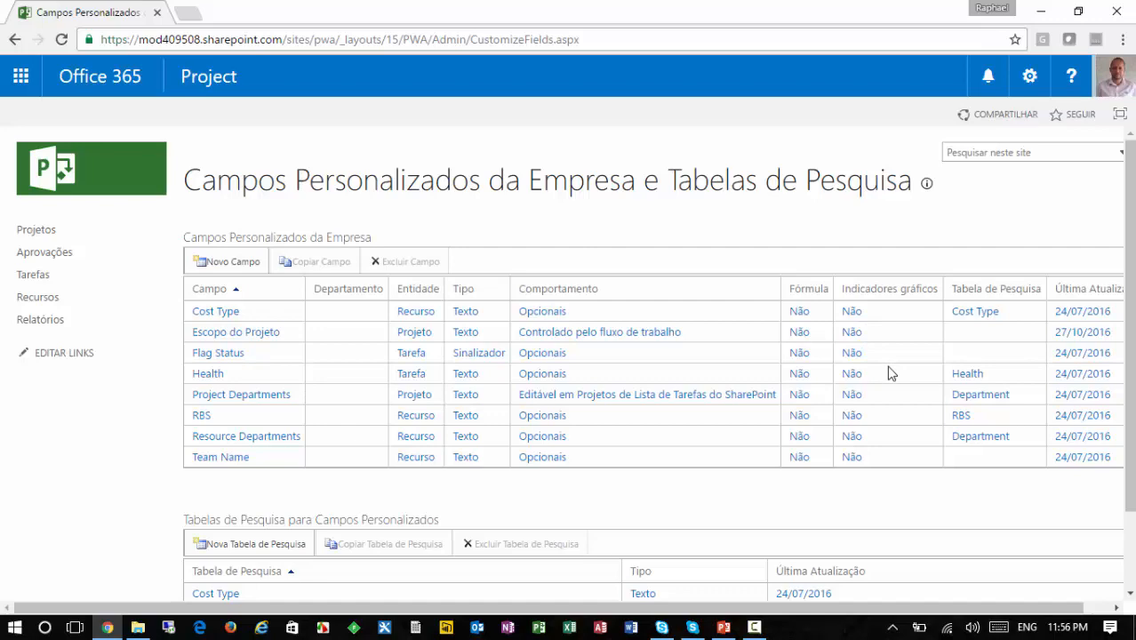
Step: Create a new lookup table for custom fields and name it Status do Projeto
{"action": "scroll", "coordinate": [893, 369], "scroll_direction": "down", "scroll_amount": 2}
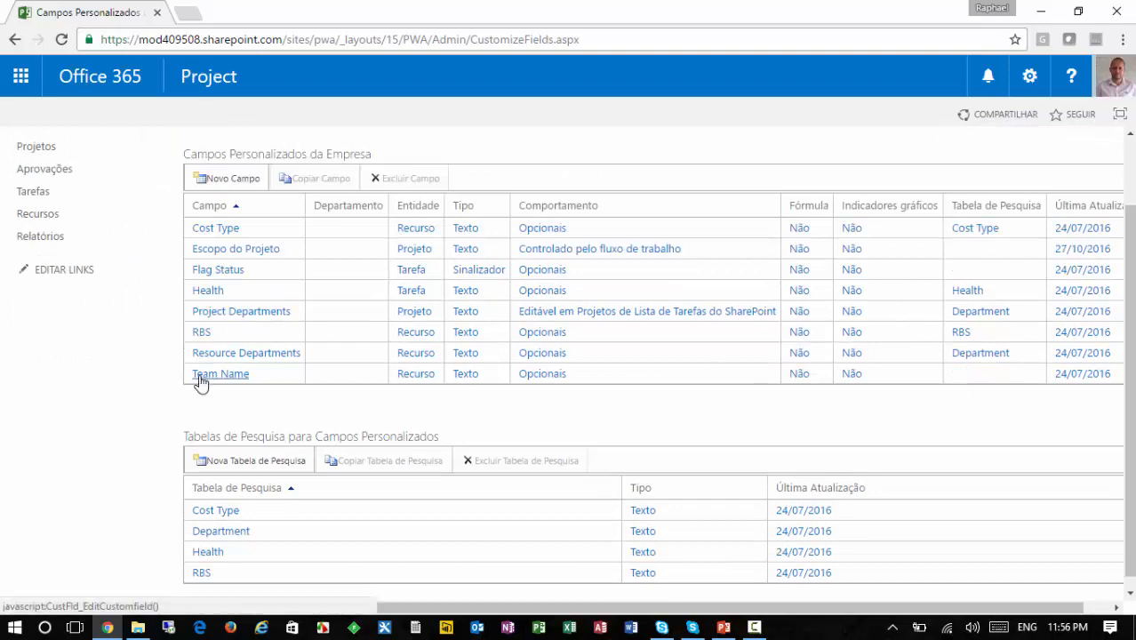
{"action": "scroll", "coordinate": [347, 419], "scroll_direction": "up", "scroll_amount": 2}
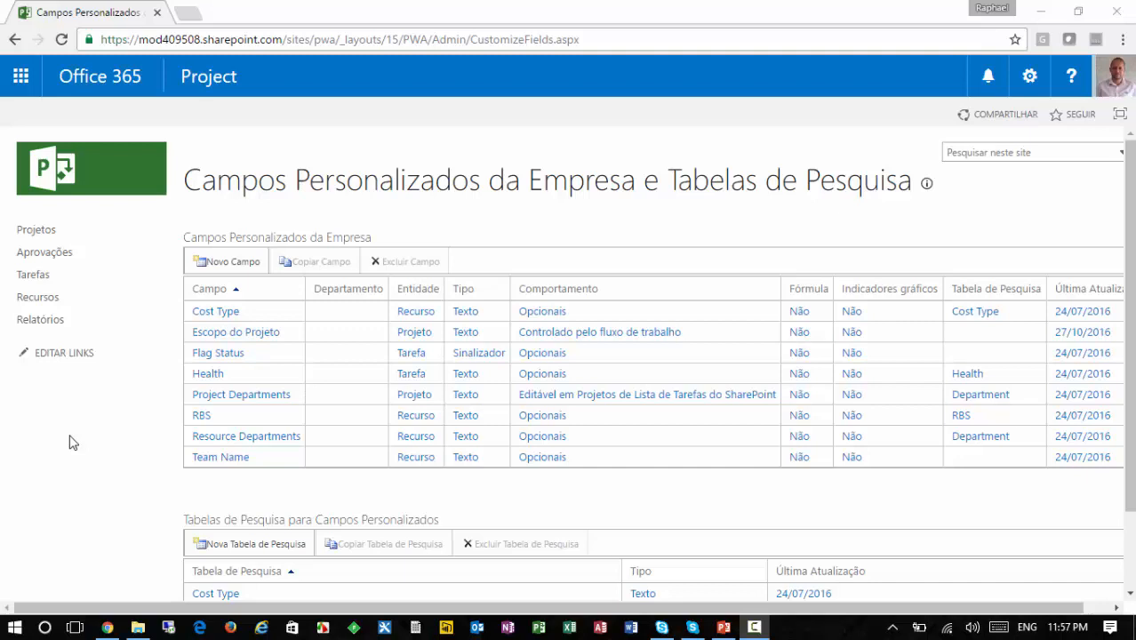
{"action": "scroll", "coordinate": [71, 444], "scroll_direction": "down", "scroll_amount": 2}
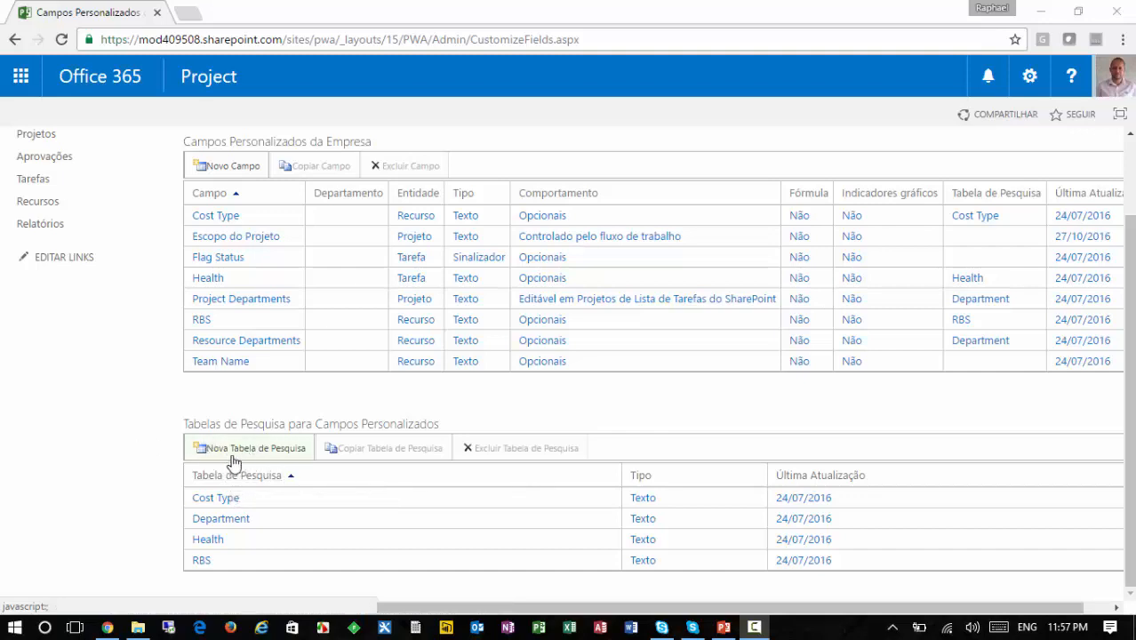
{"action": "left_click", "coordinate": [262, 453]}
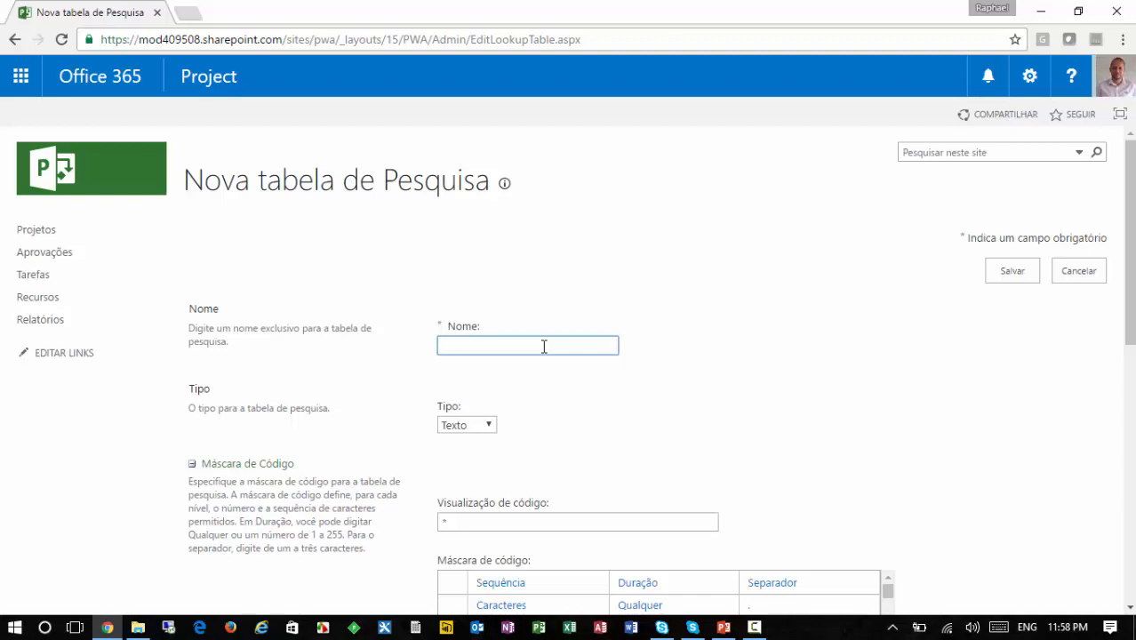
{"action": "type", "text": "Status do Projeto"}
Step: Examine the lookup table's type setting, keeping Texto, and its code mask and value grid
{"action": "scroll", "coordinate": [707, 391], "scroll_direction": "down", "scroll_amount": 3}
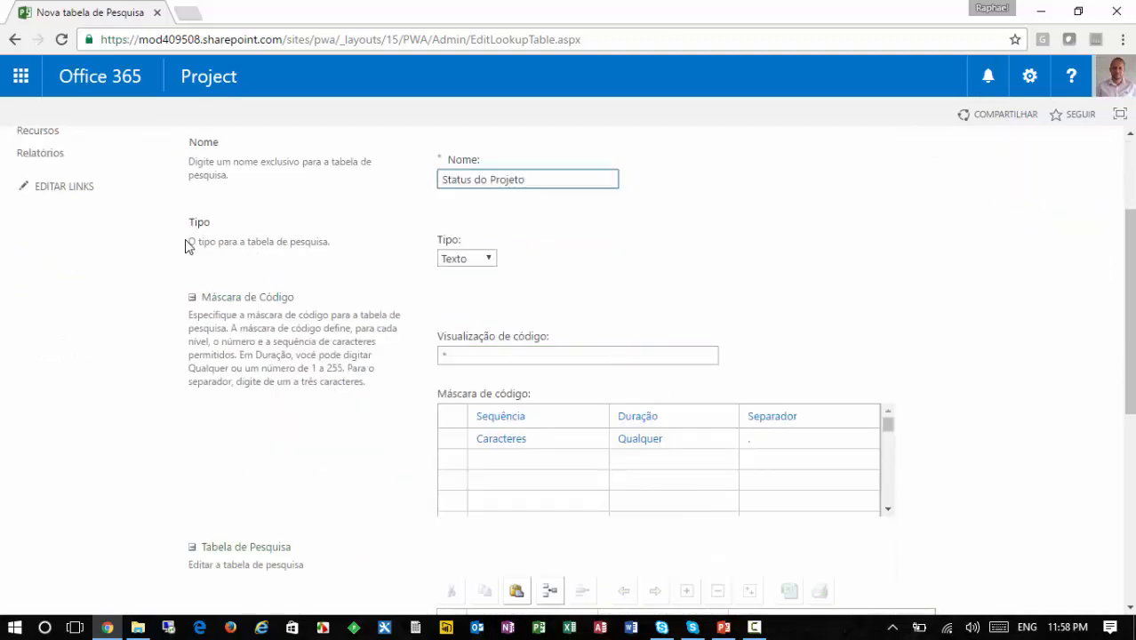
{"action": "left_click", "coordinate": [489, 258]}
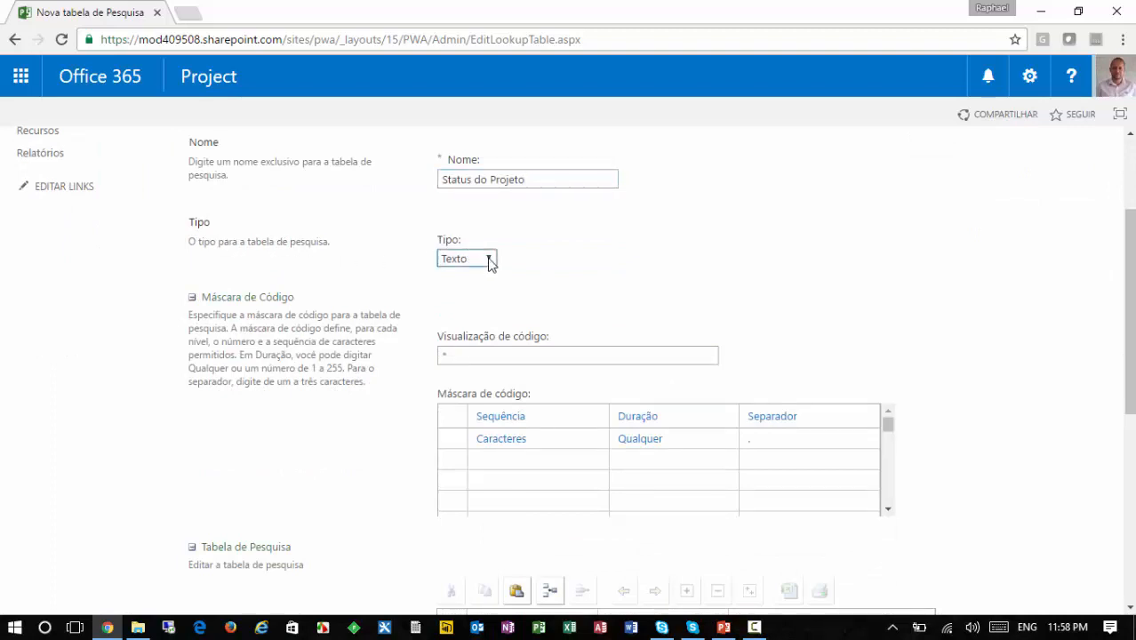
{"action": "left_click", "coordinate": [558, 266]}
{"action": "scroll", "coordinate": [405, 254], "scroll_direction": "down", "scroll_amount": 1}
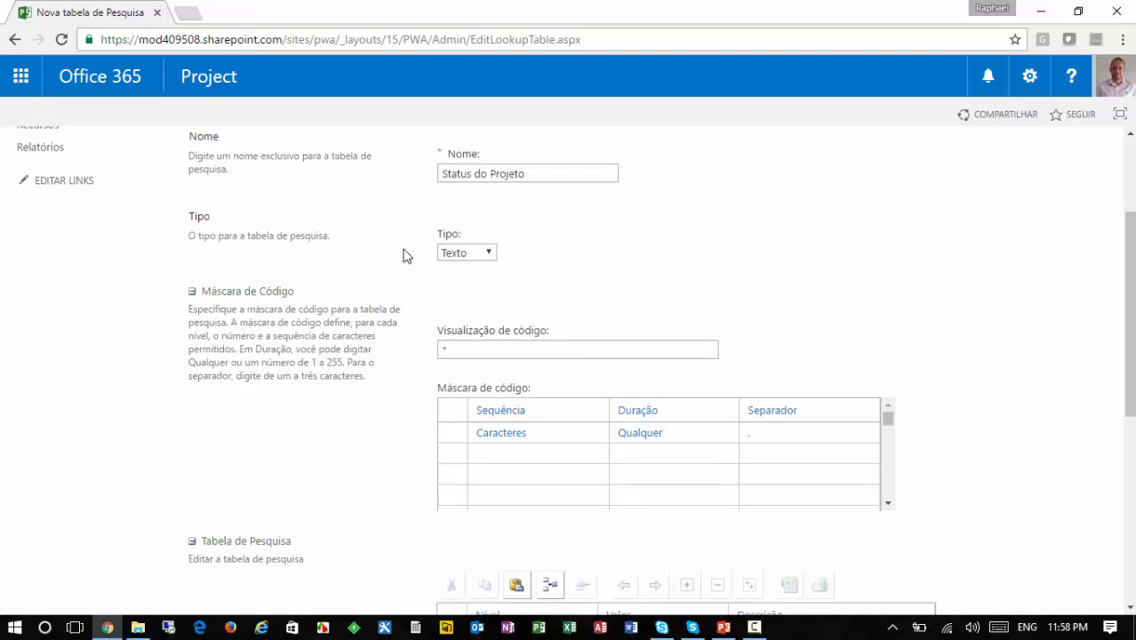
{"action": "scroll", "coordinate": [418, 253], "scroll_direction": "down", "scroll_amount": 1}
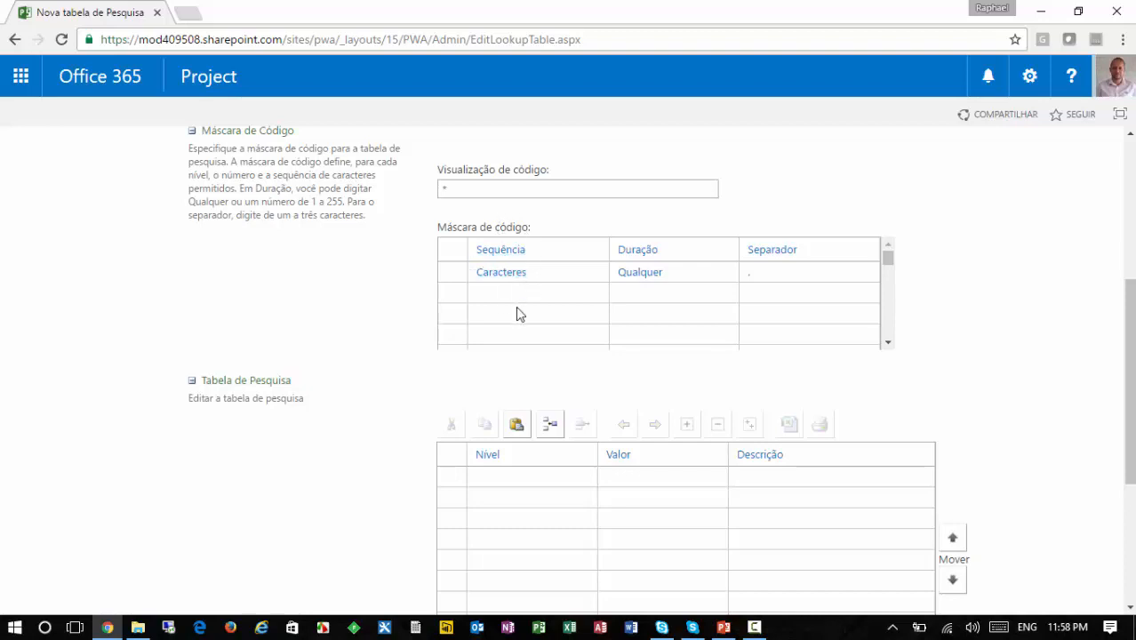
Step: Add a second level to the lookup table's code mask with the sequence Caracteres
{"action": "left_click", "coordinate": [448, 280]}
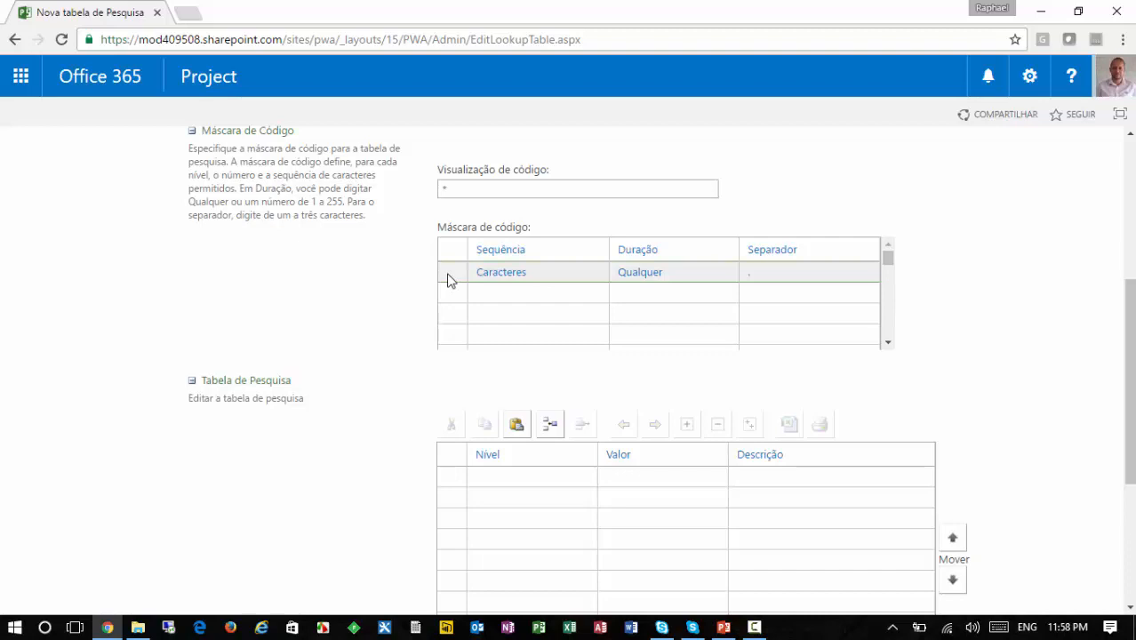
{"action": "left_click", "coordinate": [511, 298]}
{"action": "left_click", "coordinate": [520, 295]}
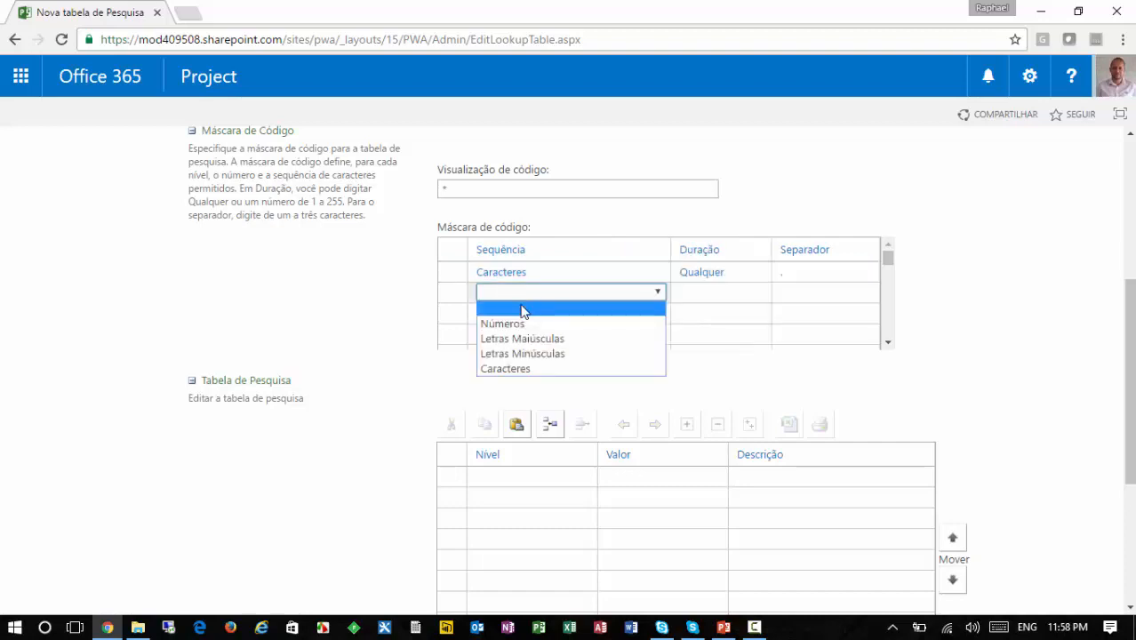
{"action": "left_click", "coordinate": [517, 367]}
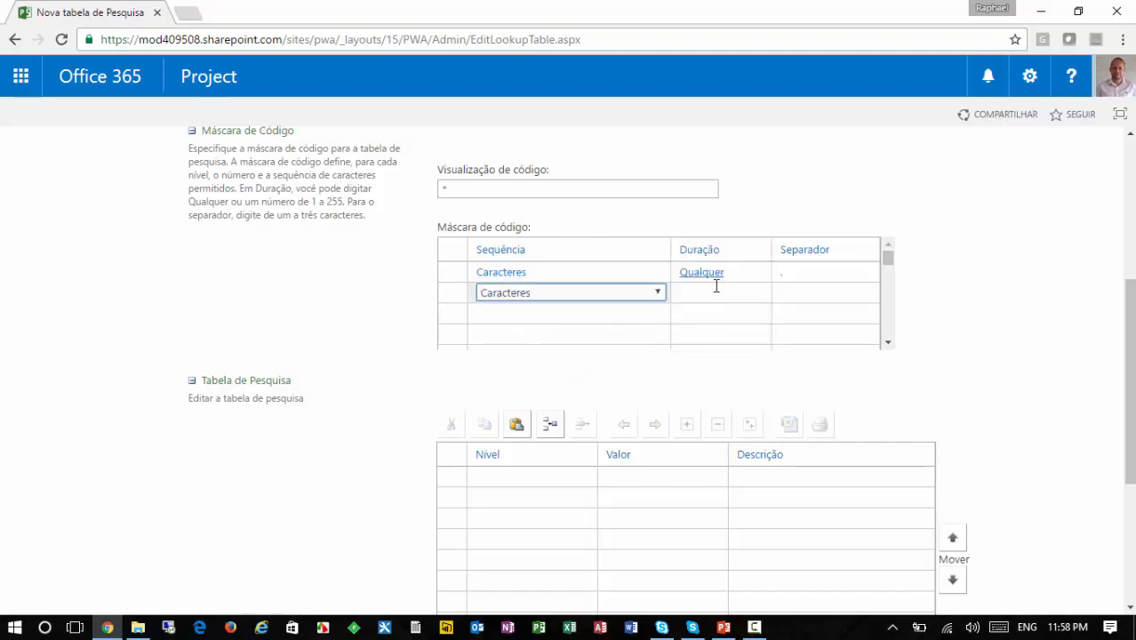
{"action": "left_click", "coordinate": [718, 293]}
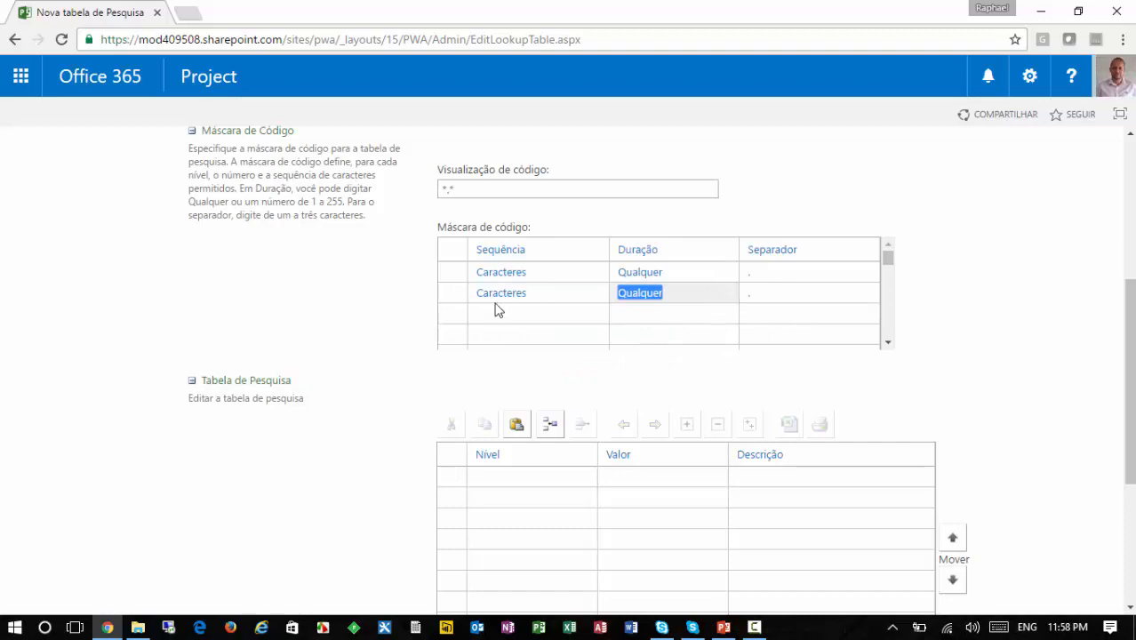
Step: Examine the two Caracteres levels of the code mask and the empty level rows below them
{"action": "left_click", "coordinate": [451, 296]}
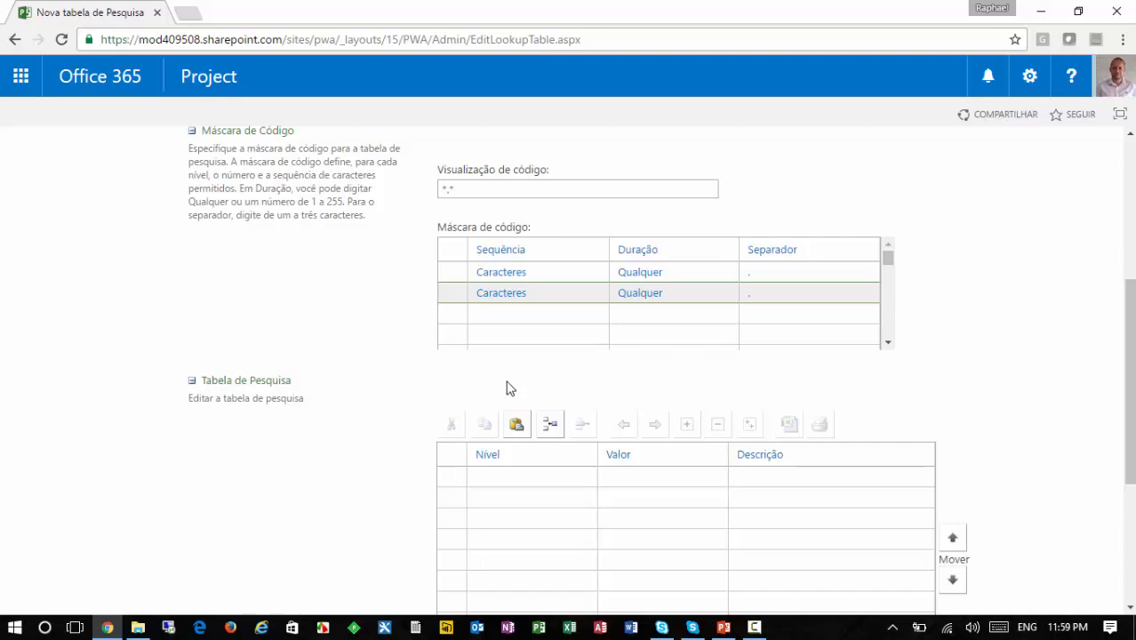
{"action": "left_click", "coordinate": [457, 273]}
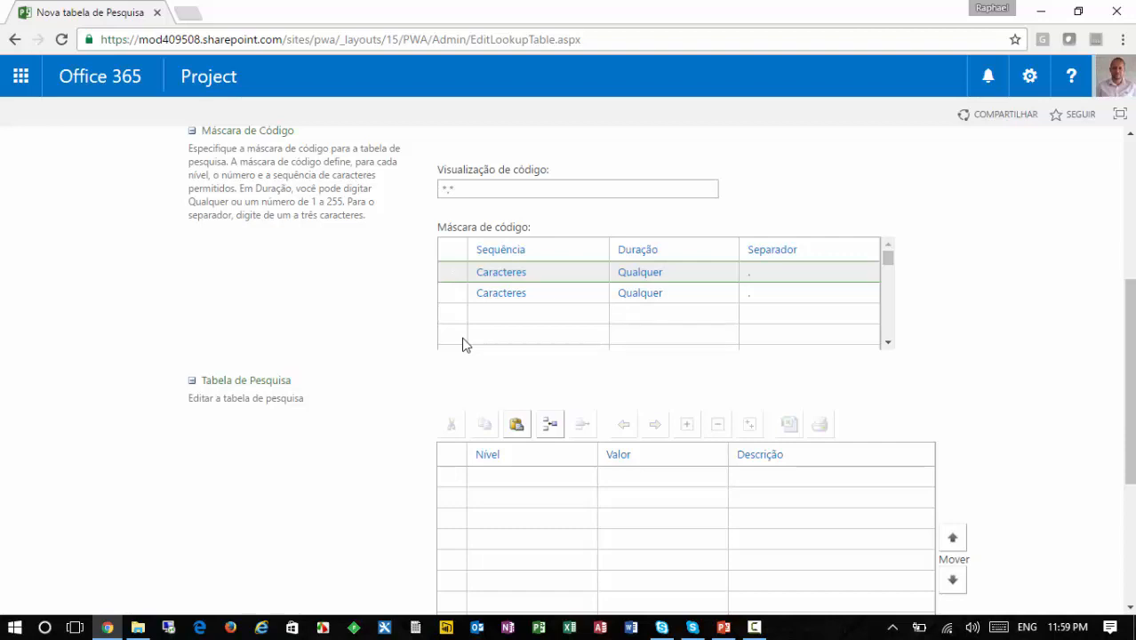
{"action": "left_click", "coordinate": [449, 299]}
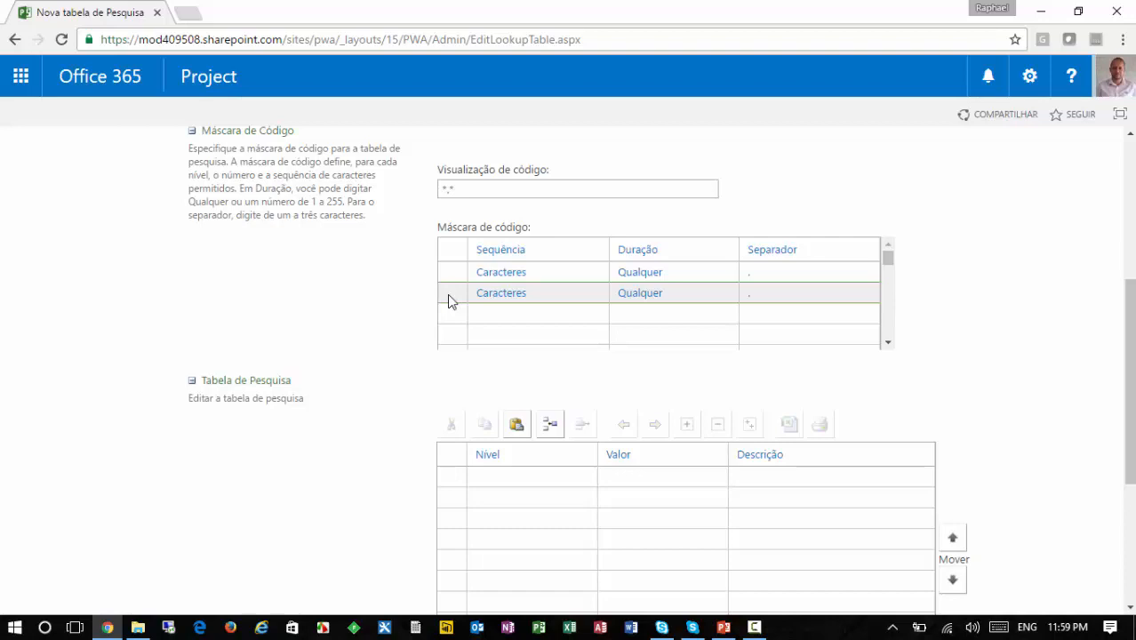
{"action": "left_click", "coordinate": [444, 281]}
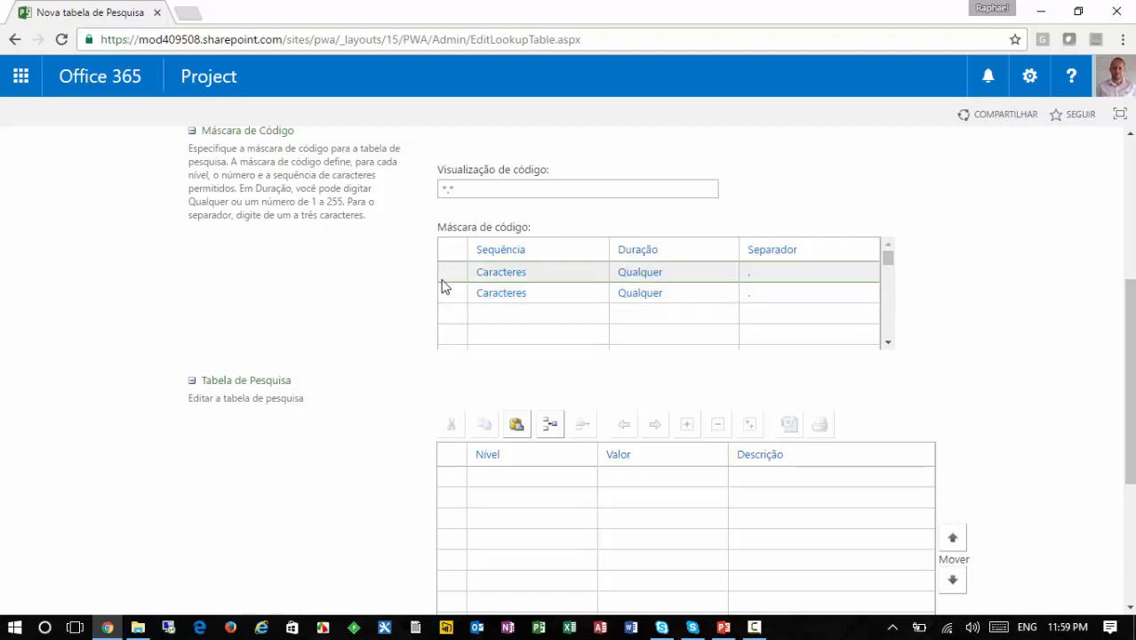
{"action": "left_click", "coordinate": [457, 297]}
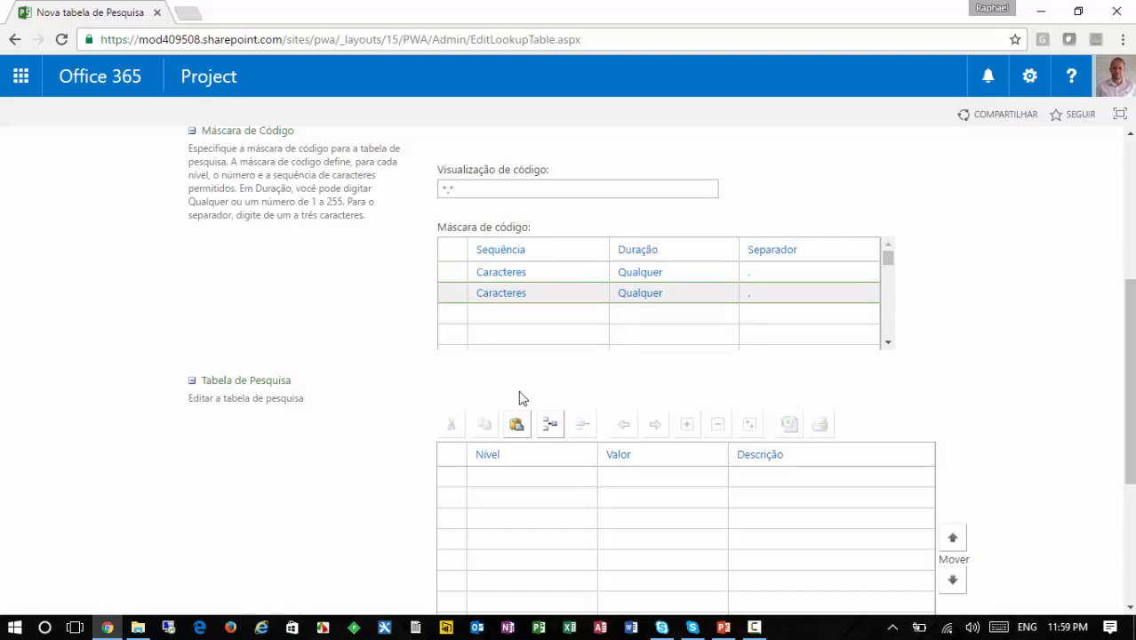
{"action": "left_click", "coordinate": [458, 277]}
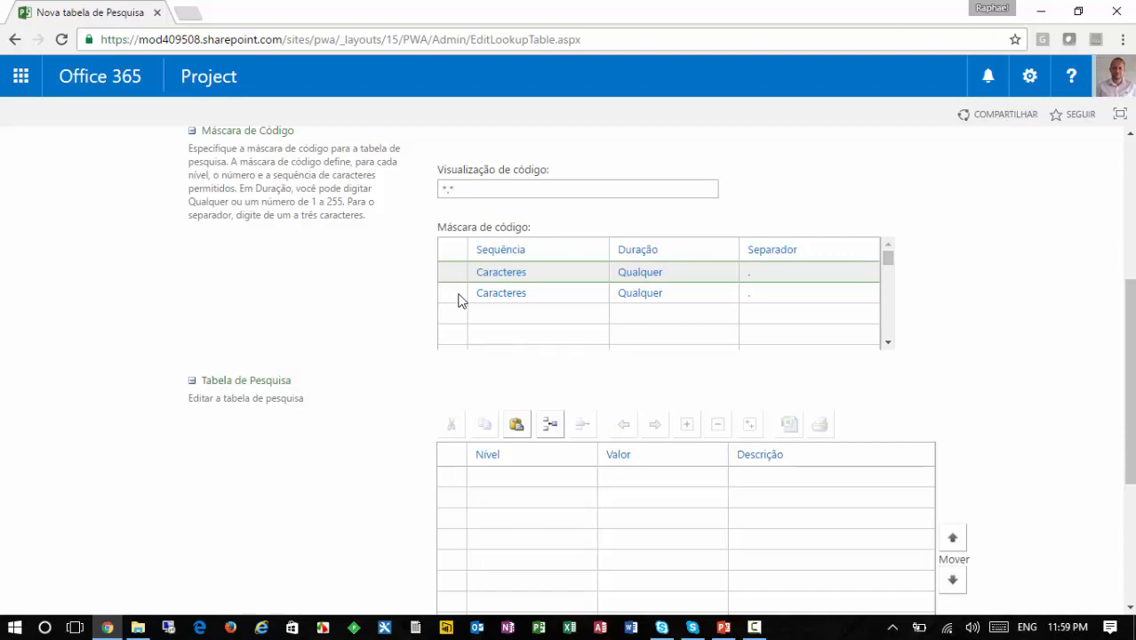
{"action": "left_click", "coordinate": [459, 300]}
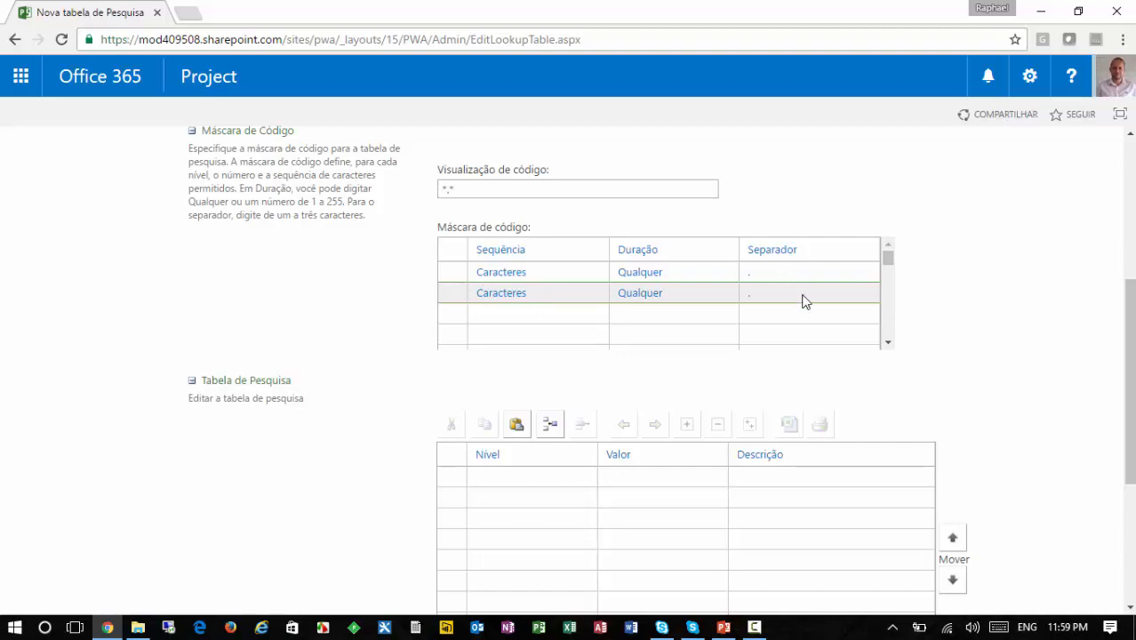
{"action": "left_click", "coordinate": [463, 316]}
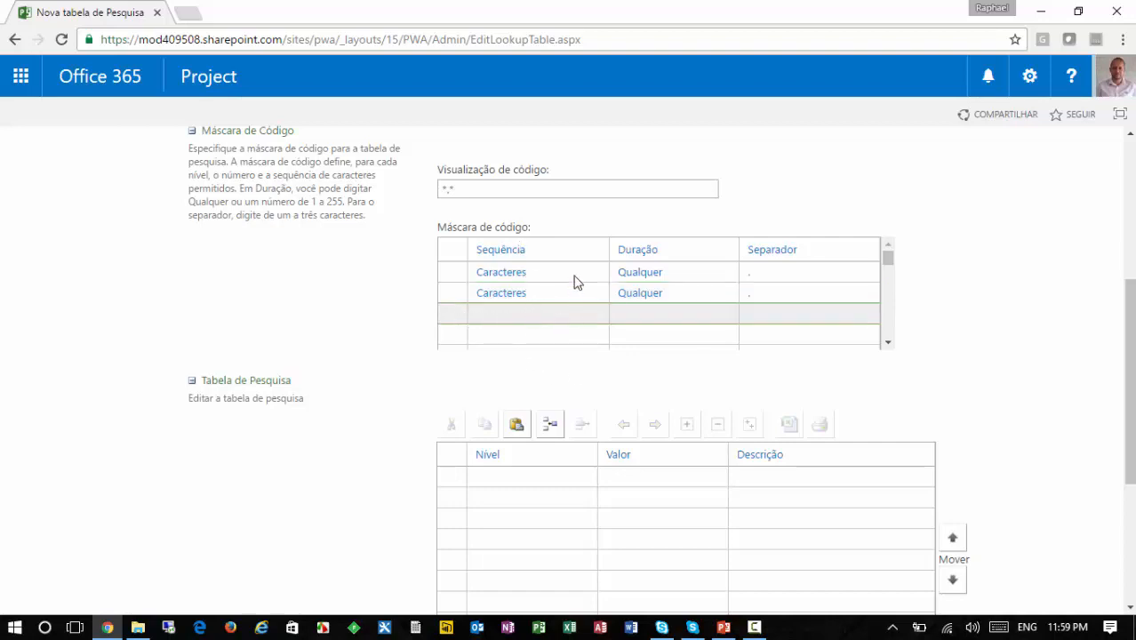
{"action": "scroll", "coordinate": [577, 283], "scroll_direction": "down", "scroll_amount": 1}
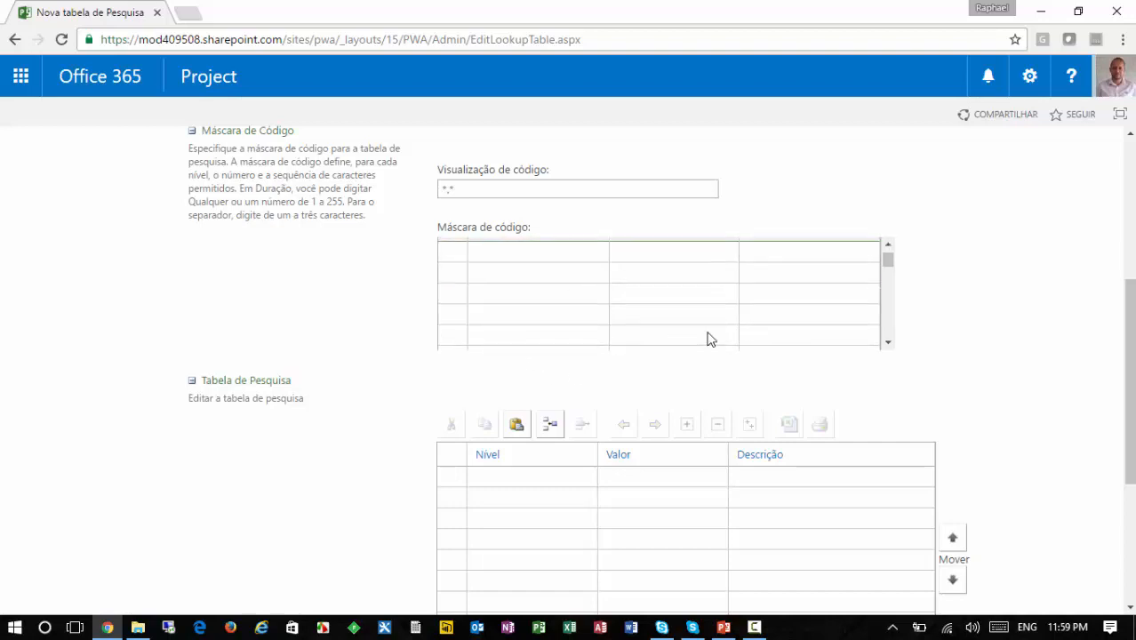
{"action": "scroll", "coordinate": [711, 338], "scroll_direction": "up", "scroll_amount": 1}
{"action": "scroll", "coordinate": [977, 338], "scroll_direction": "down", "scroll_amount": 1}
Step: Enter Em Iniciação and Em Planejamento as the first two values of the lookup table
{"action": "left_click", "coordinate": [647, 396]}
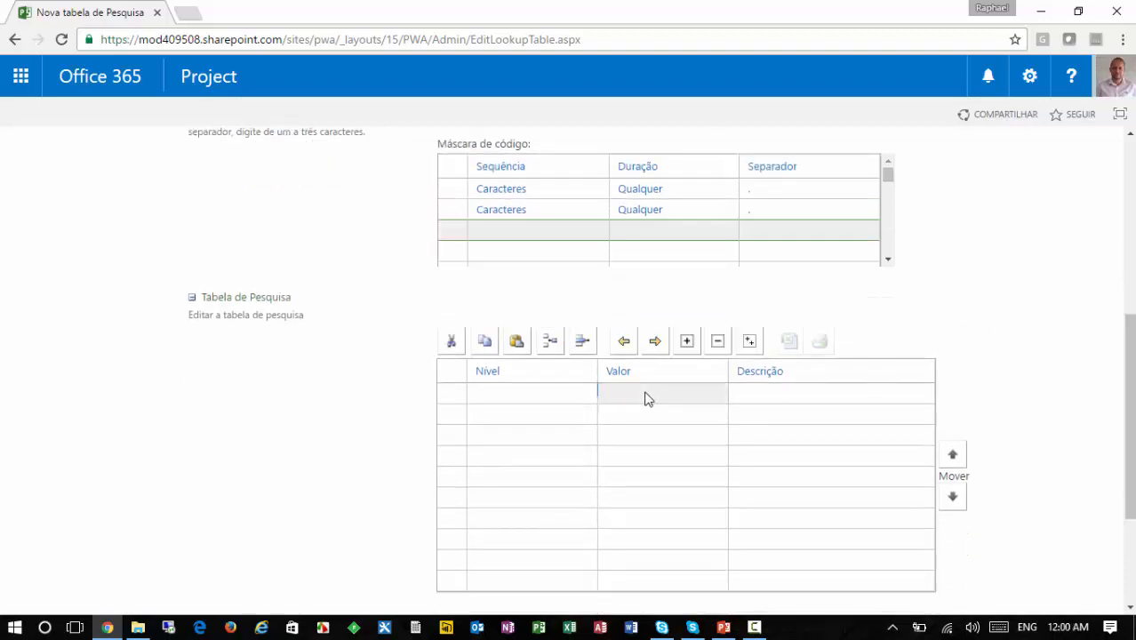
{"action": "scroll", "coordinate": [976, 352], "scroll_direction": "up", "scroll_amount": 4}
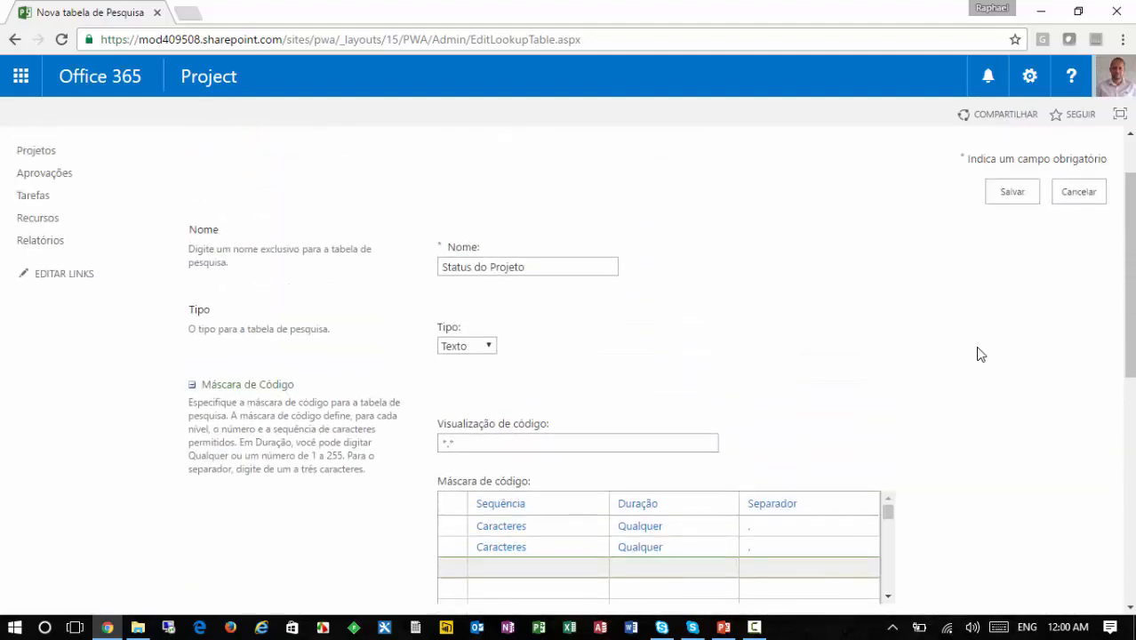
{"action": "scroll", "coordinate": [978, 355], "scroll_direction": "up", "scroll_amount": 1}
{"action": "scroll", "coordinate": [935, 295], "scroll_direction": "down", "scroll_amount": 3}
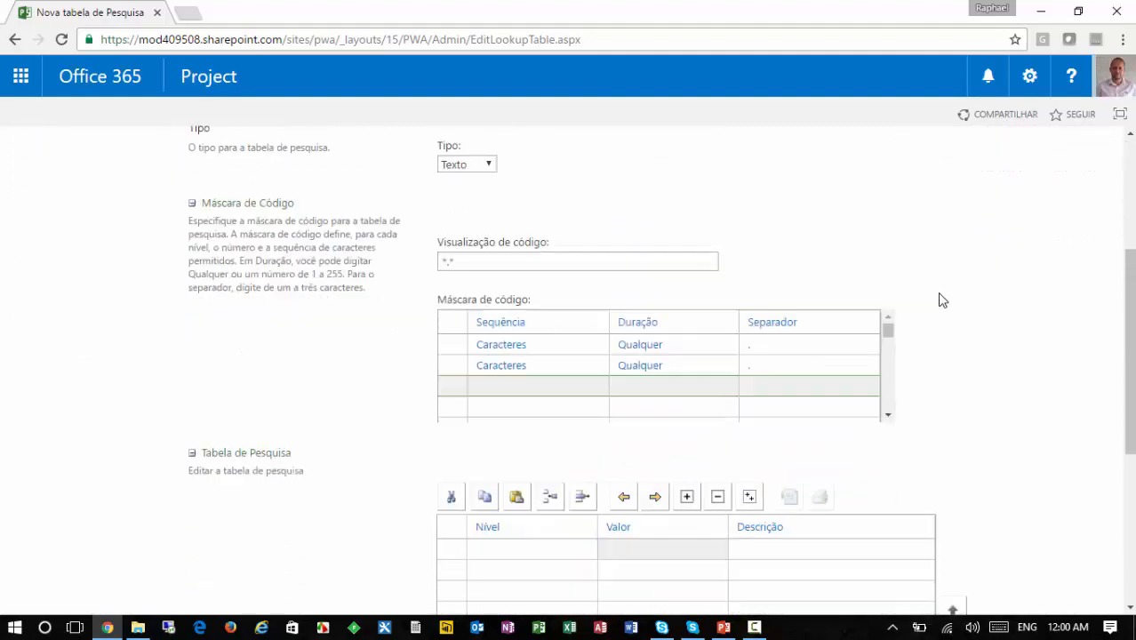
{"action": "scroll", "coordinate": [942, 301], "scroll_direction": "down", "scroll_amount": 1}
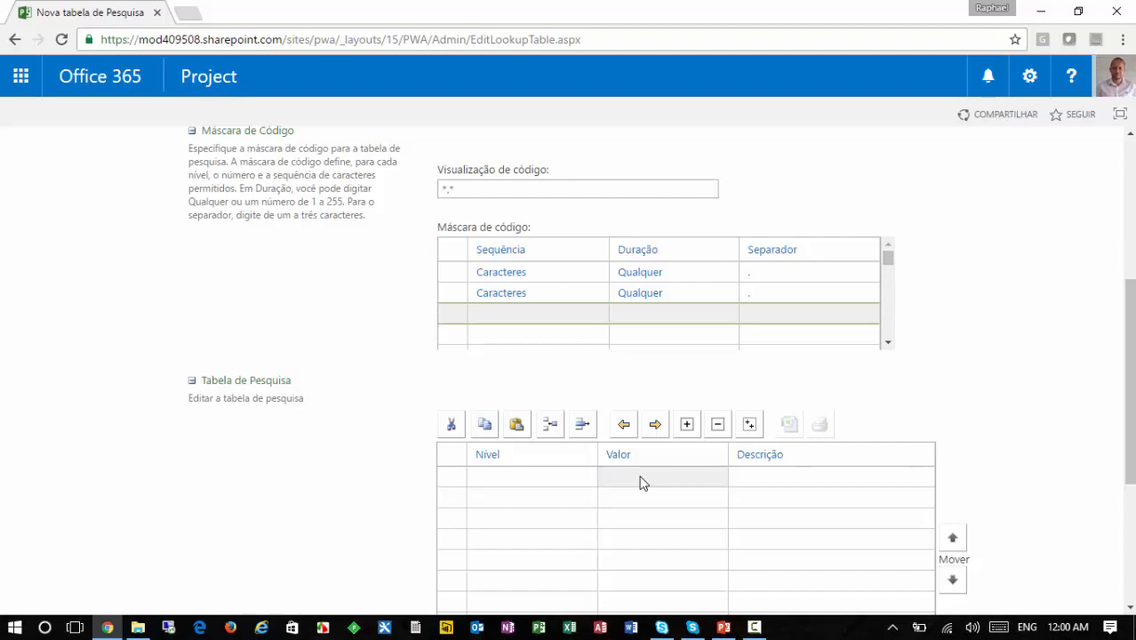
{"action": "left_click", "coordinate": [641, 478]}
{"action": "type", "text": "Em Inicia"}
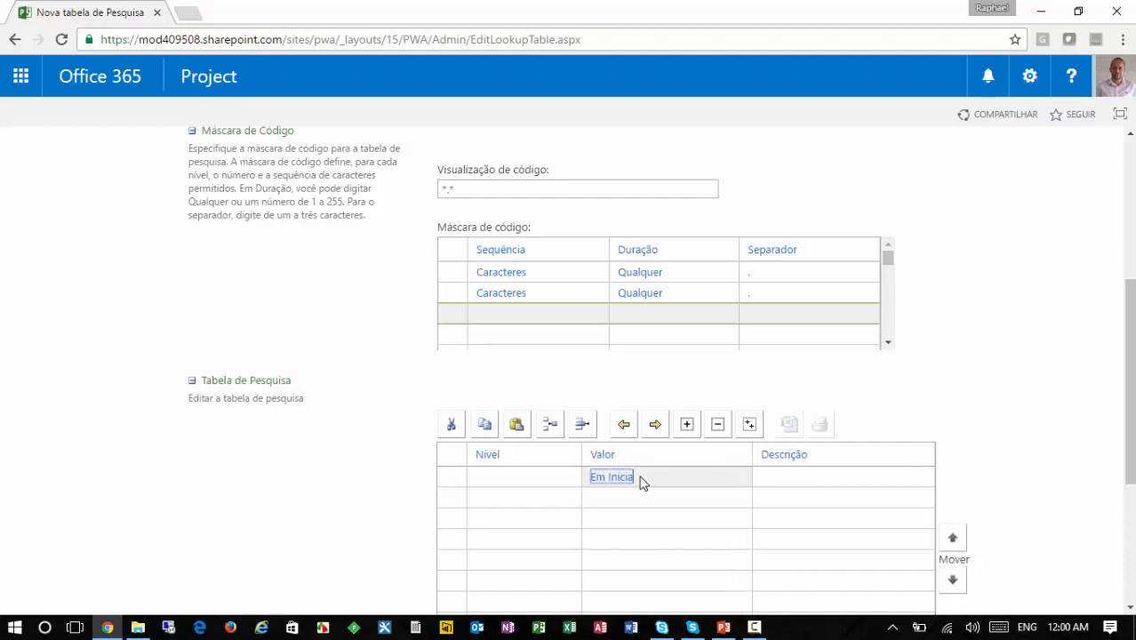
{"action": "type", "text": "ção"}
{"action": "key", "text": "Return"}
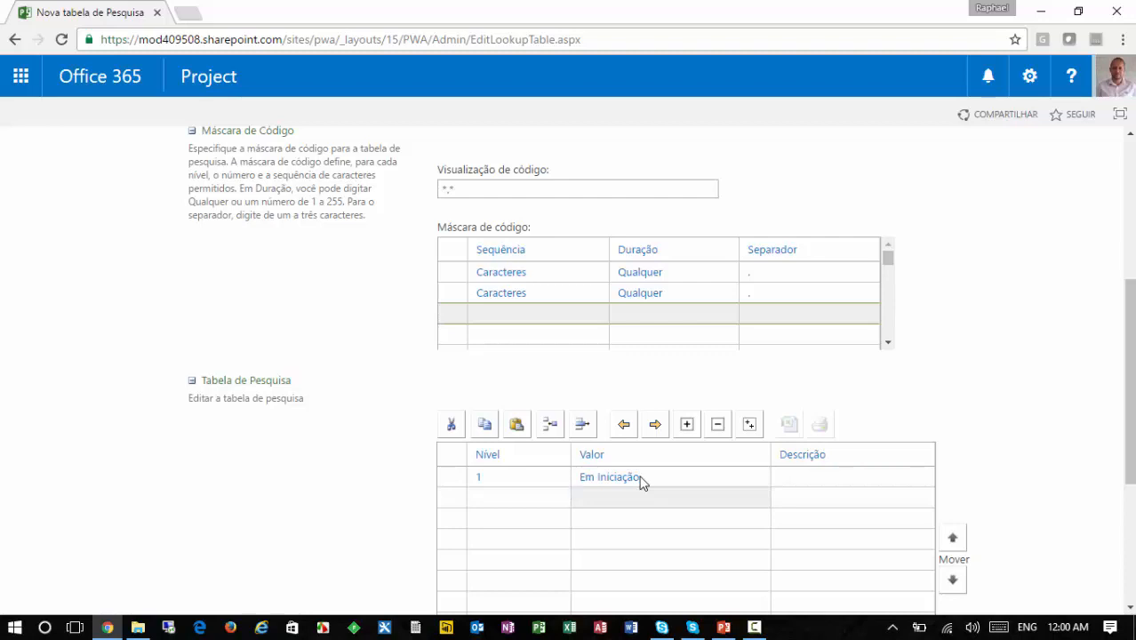
{"action": "type", "text": "Em Planejamento"}
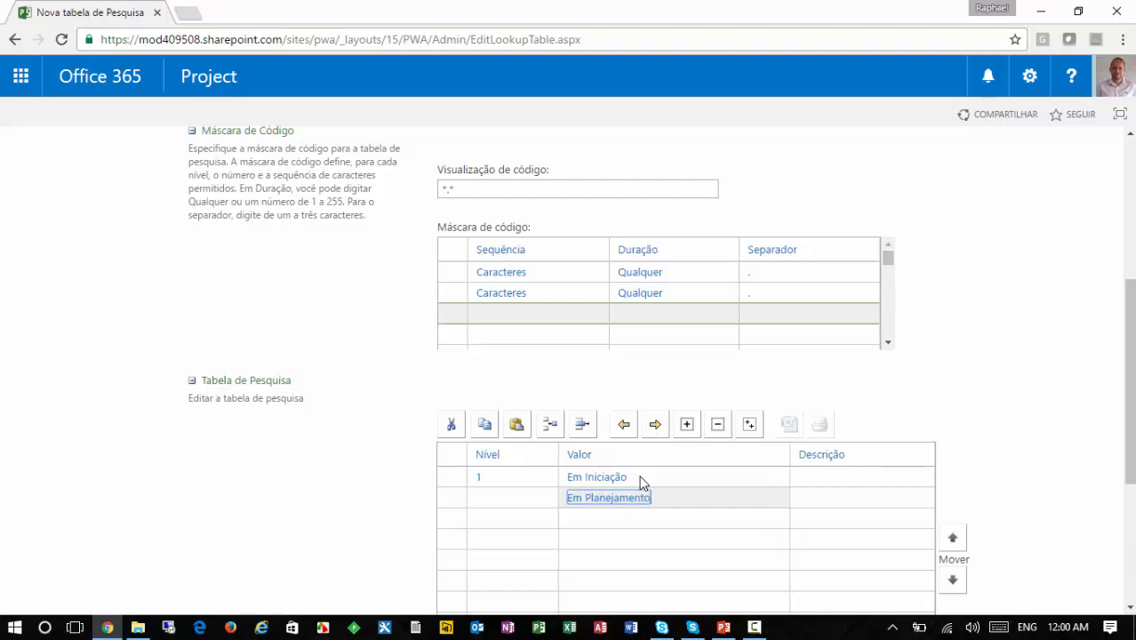
{"action": "key", "text": "Return"}
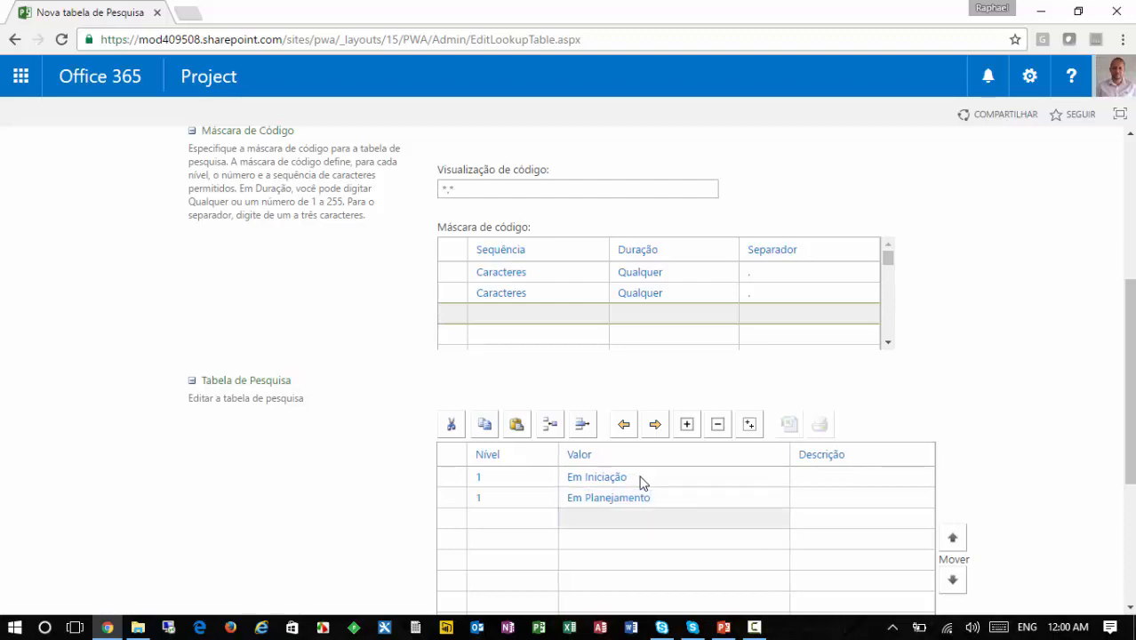
Step: Add Execução, Monitoria e Controle as the third value of the lookup table
{"action": "type", "text": "Execução, Monito"}
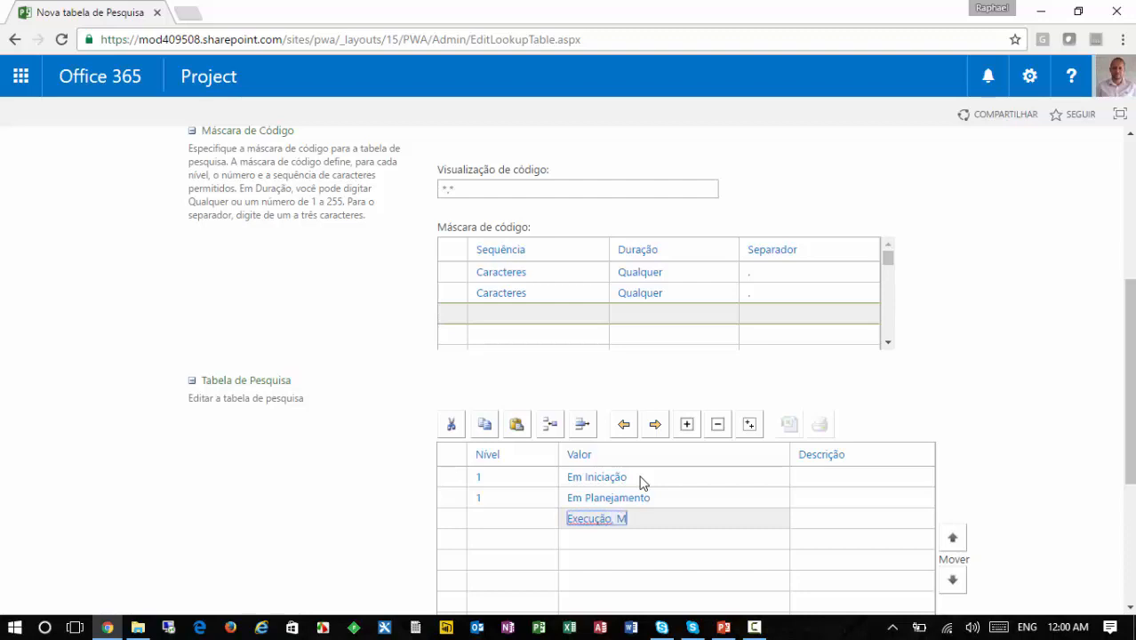
{"action": "type", "text": "ia e Controle"}
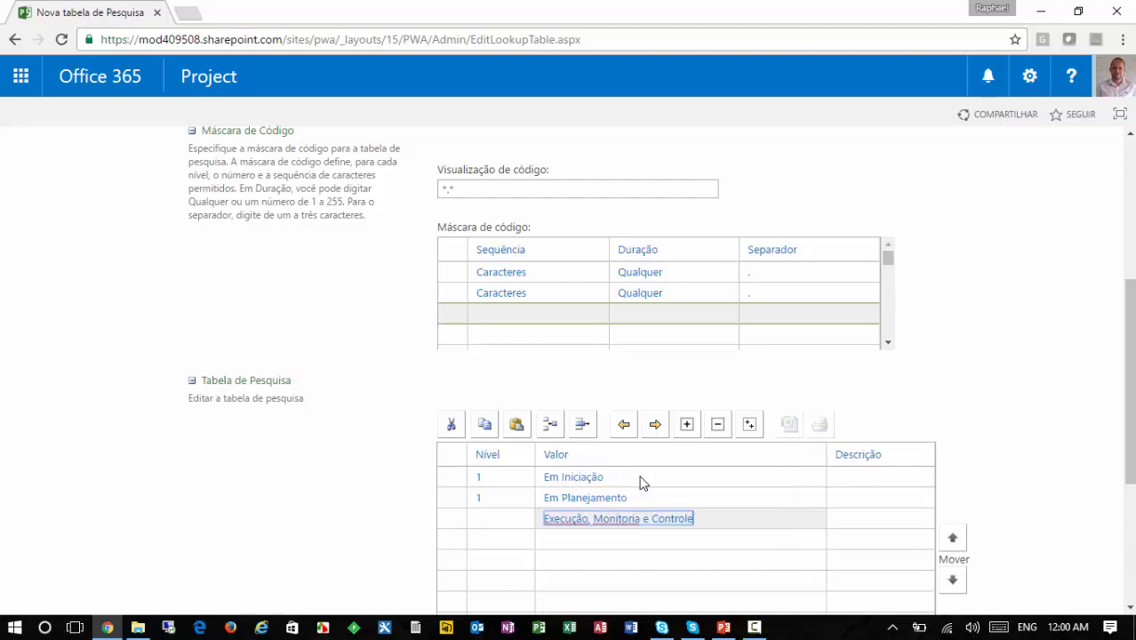
{"action": "key", "text": "Return"}
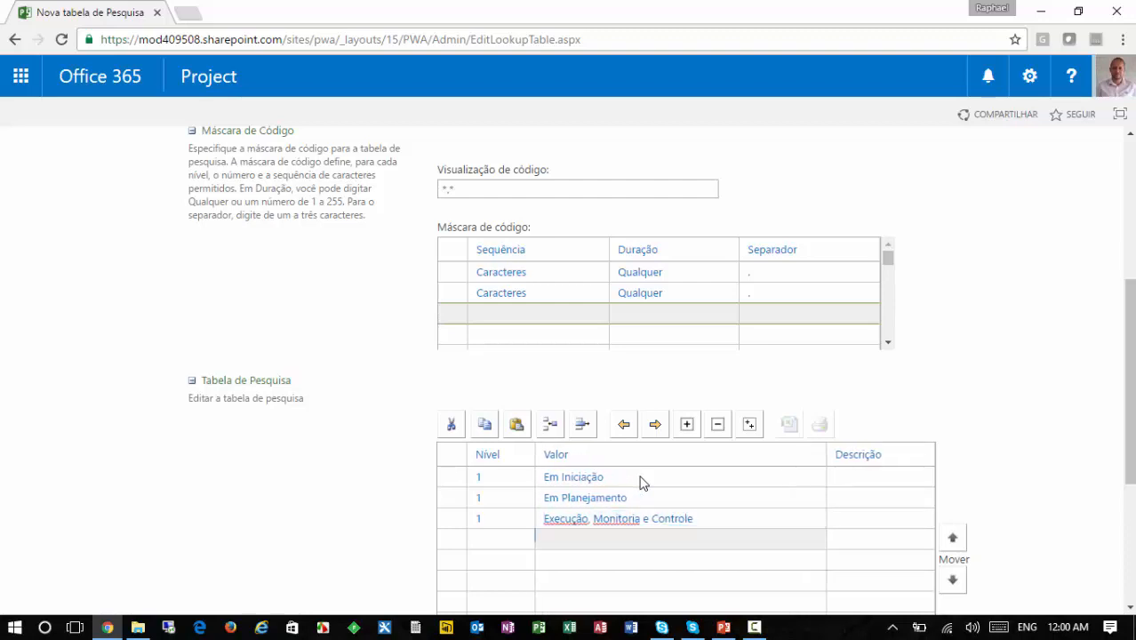
Step: Add Encerrado as the fourth value of the lookup table
{"action": "type", "text": "Encerrament"}
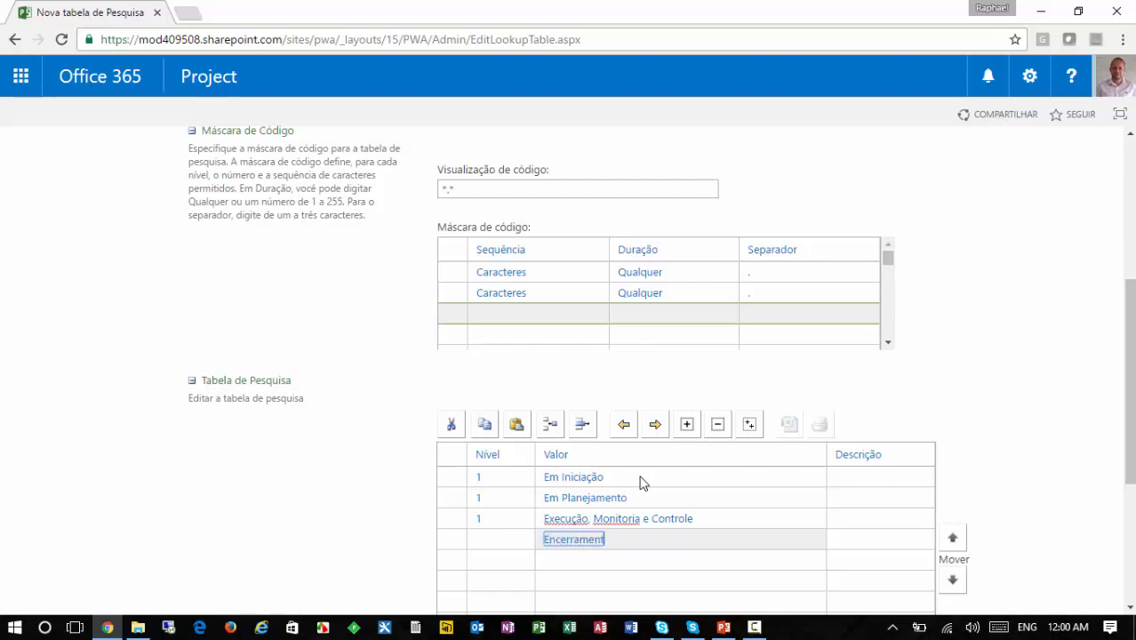
{"action": "type", "text": "o"}
{"action": "key", "text": "BackSpace"}
{"action": "key", "text": "BackSpace"}
{"action": "key", "text": "BackSpace"}
{"action": "key", "text": "BackSpace"}
{"action": "key", "text": "BackSpace"}
{"action": "key", "text": "BackSpace"}
{"action": "key", "text": "BackSpace"}
{"action": "key", "text": "BackSpace"}
{"action": "key", "text": "BackSpace"}
{"action": "key", "text": "BackSpace"}
{"action": "type", "text": "cerrado"}
{"action": "key", "text": "Return"}
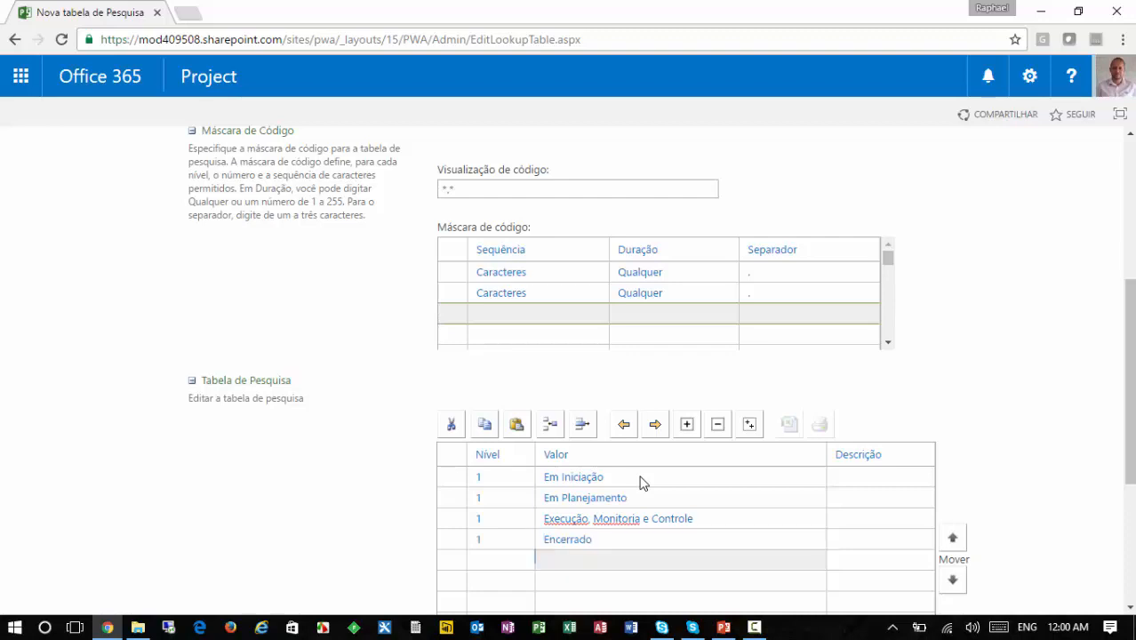
Step: Add Suspenso and Cancelado as the last two values of the lookup table
{"action": "type", "text": "Suspenso"}
{"action": "key", "text": "Return"}
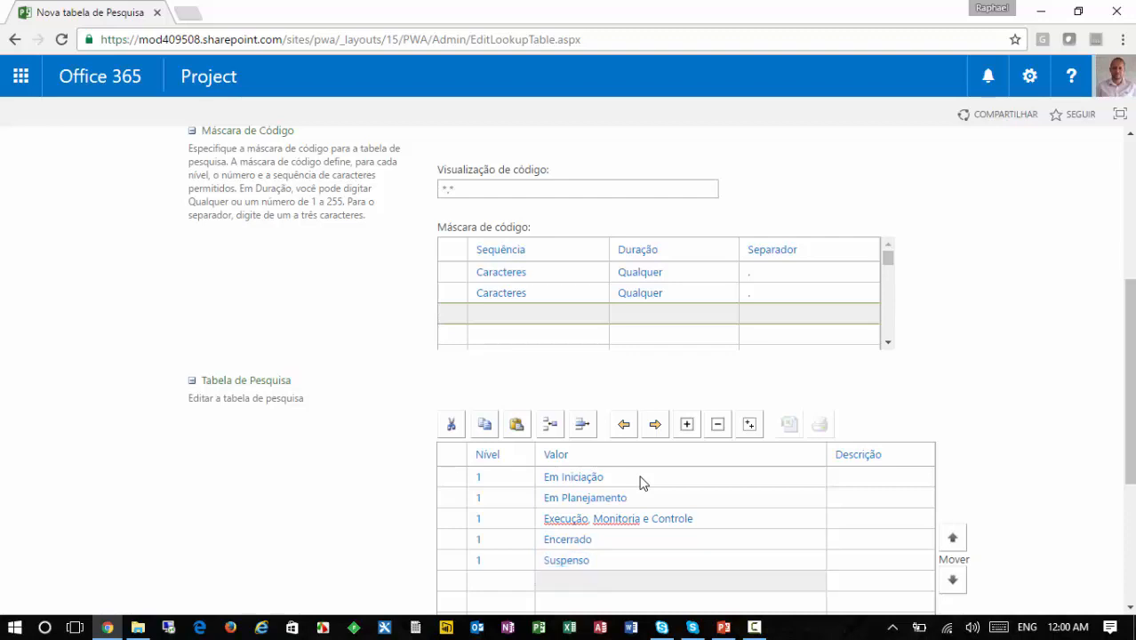
{"action": "type", "text": "Cancelado"}
{"action": "key", "text": "Up"}
{"action": "key", "text": "Up"}
{"action": "key", "text": "Up"}
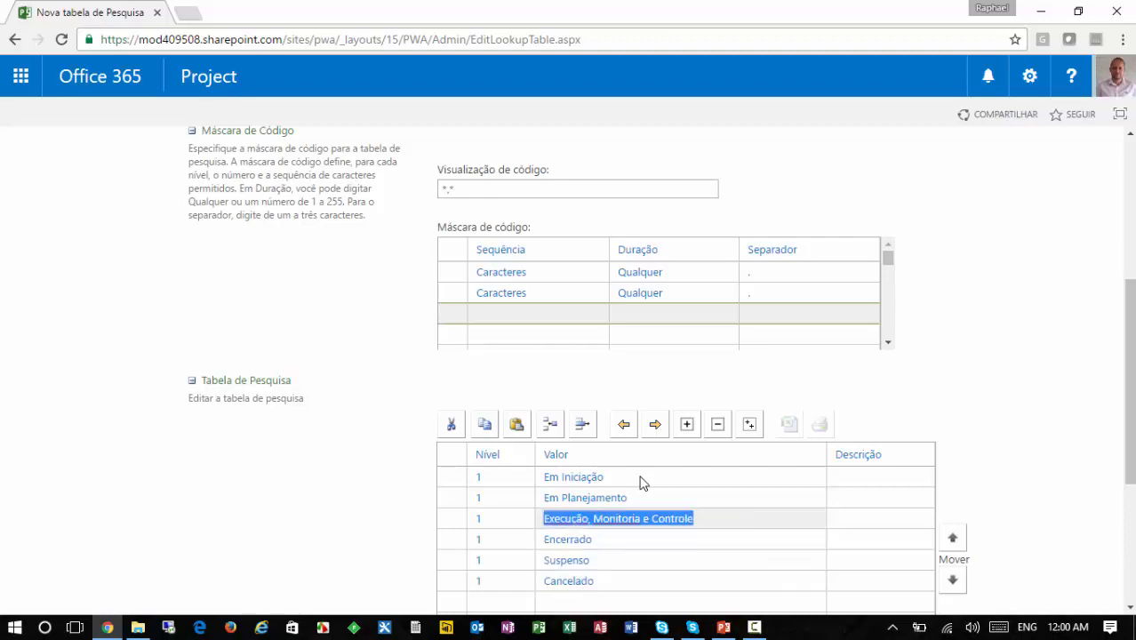
Step: Examine the value and description cells of the Em Iniciação row in the lookup table
{"action": "scroll", "coordinate": [487, 439], "scroll_direction": "down", "scroll_amount": 5}
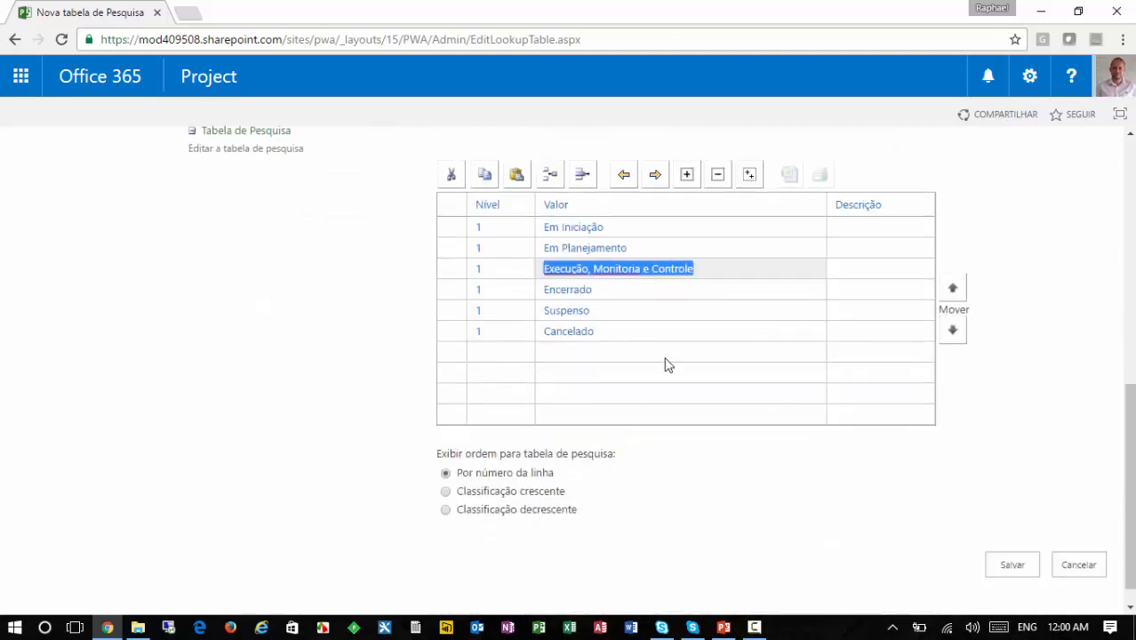
{"action": "left_click", "coordinate": [863, 229]}
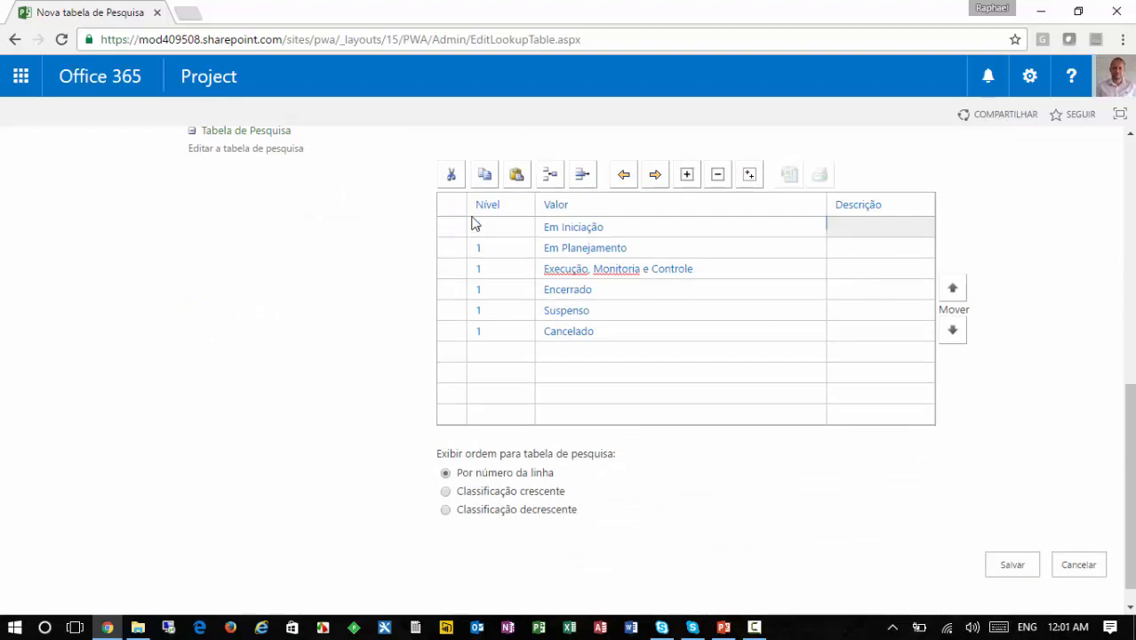
{"action": "left_click", "coordinate": [717, 227]}
{"action": "left_click", "coordinate": [868, 231]}
Step: Review the completed lookup table form and try to save the Status do Projeto table
{"action": "scroll", "coordinate": [1004, 359], "scroll_direction": "down", "scroll_amount": 1}
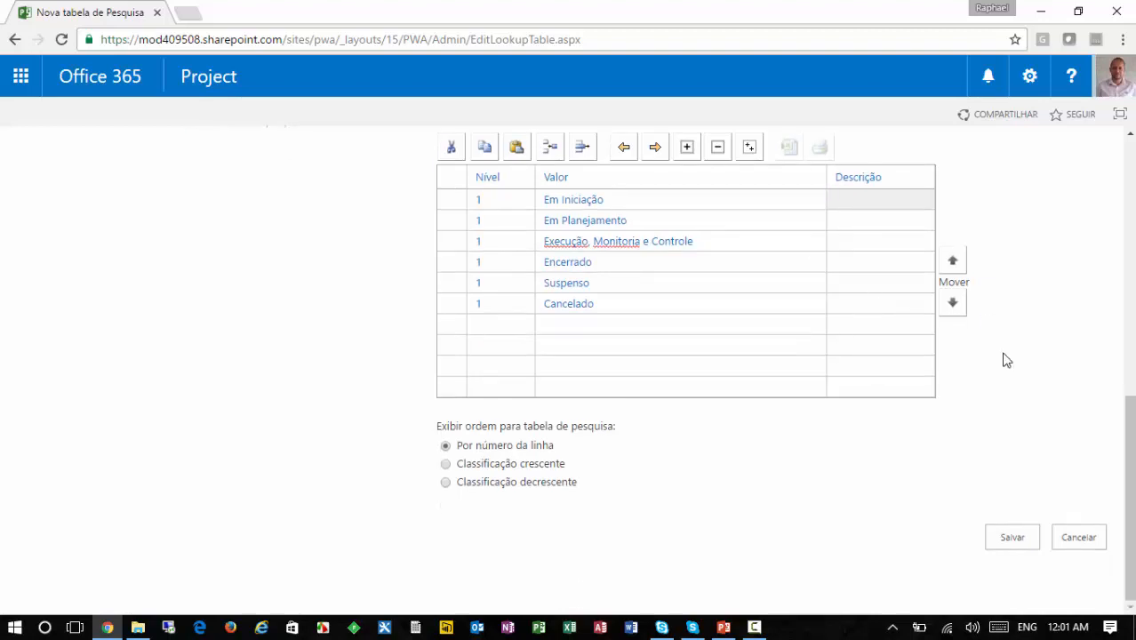
{"action": "scroll", "coordinate": [1006, 358], "scroll_direction": "up", "scroll_amount": 8}
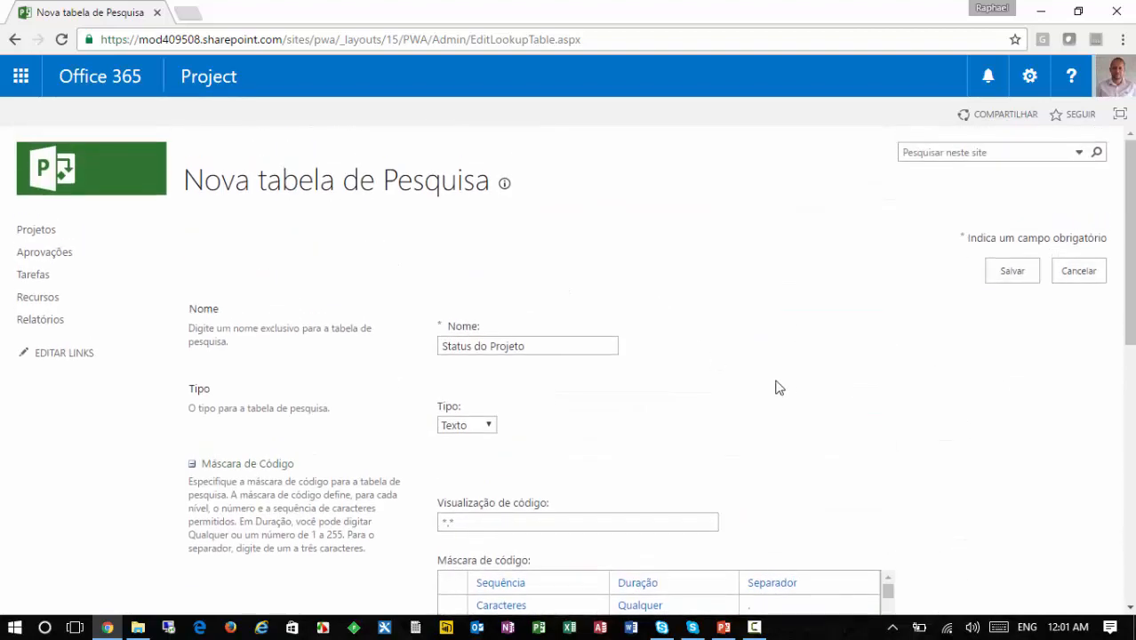
{"action": "scroll", "coordinate": [786, 398], "scroll_direction": "down", "scroll_amount": 6}
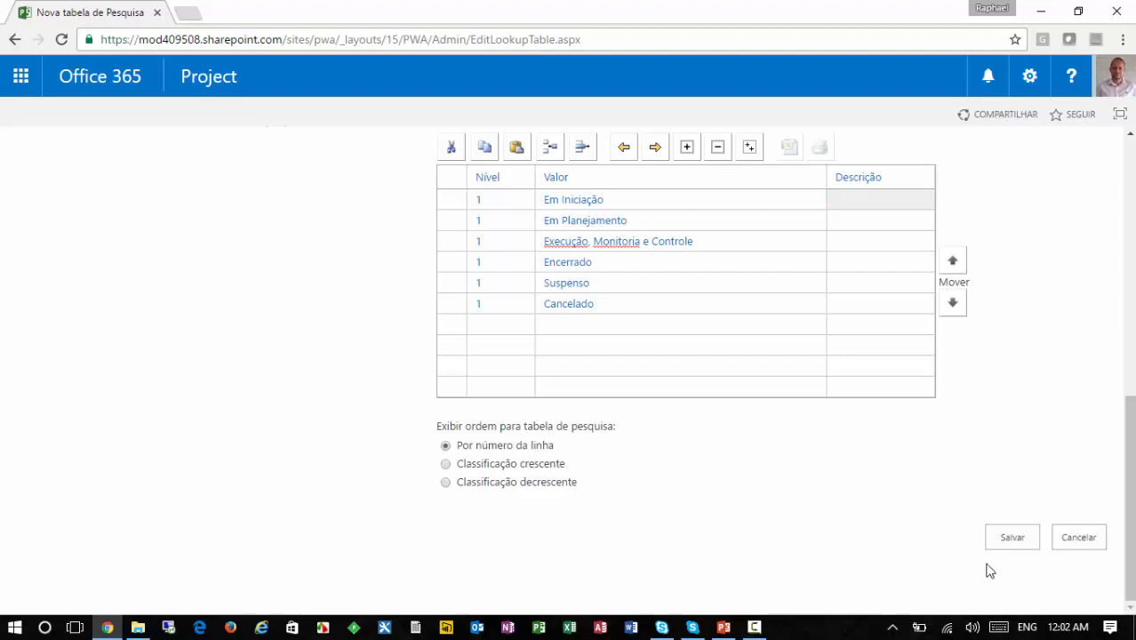
{"action": "left_click", "coordinate": [1012, 538]}
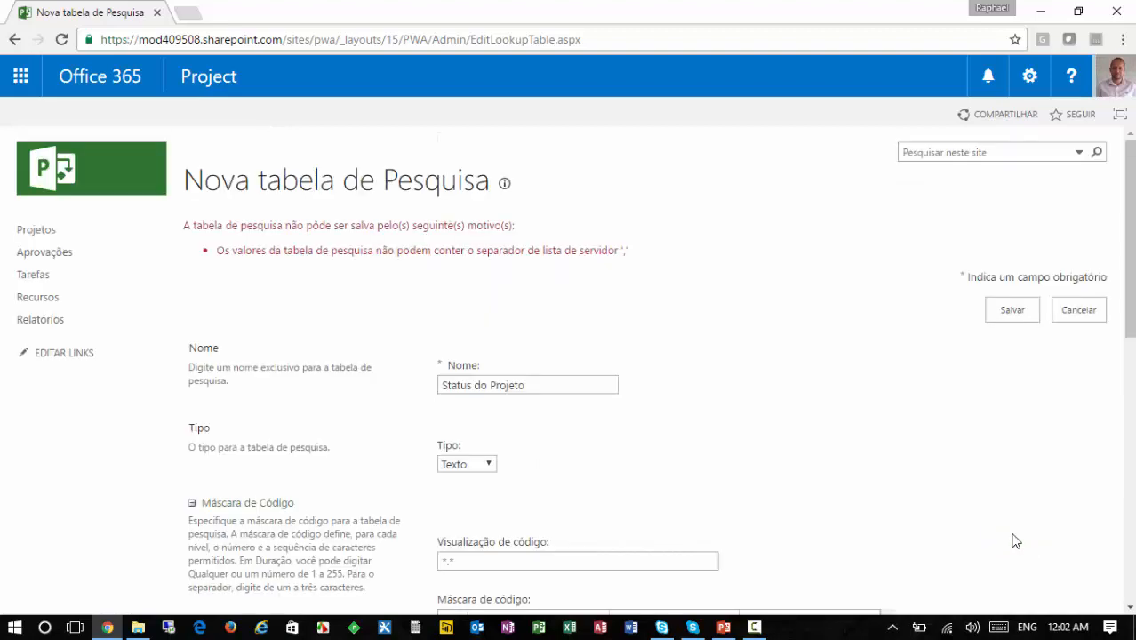
{"action": "scroll", "coordinate": [905, 487], "scroll_direction": "down", "scroll_amount": 5}
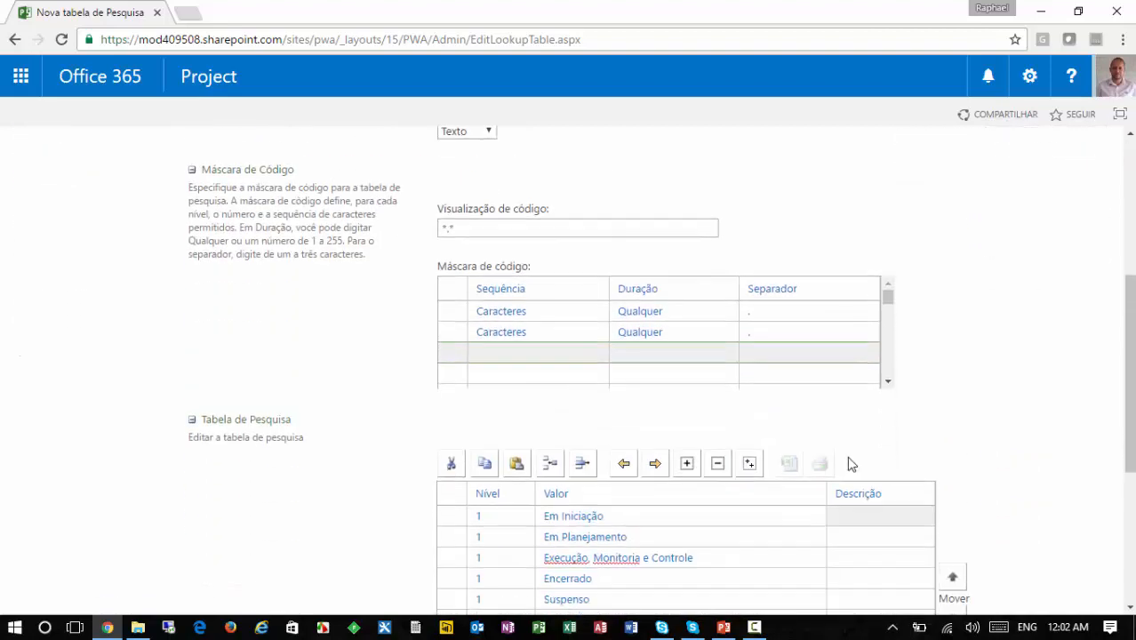
Step: Replace the comma after Execução in the third lookup table value with an "l" separator
{"action": "left_click", "coordinate": [588, 471]}
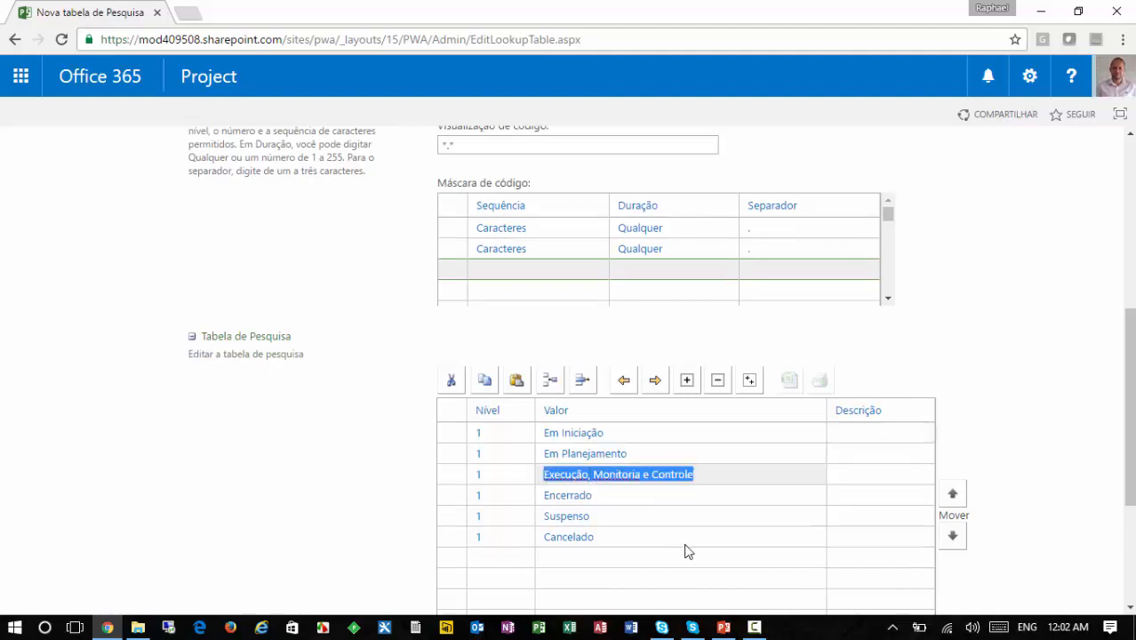
{"action": "scroll", "coordinate": [611, 480], "scroll_direction": "up", "scroll_amount": 1}
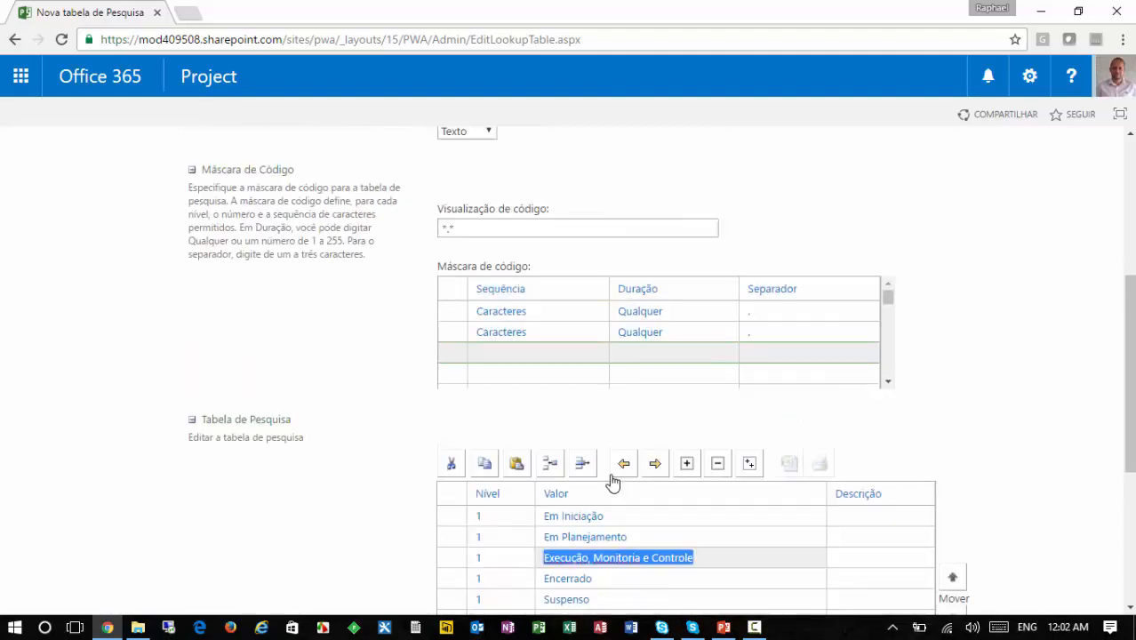
{"action": "scroll", "coordinate": [611, 483], "scroll_direction": "down", "scroll_amount": 1}
{"action": "key", "text": "Return"}
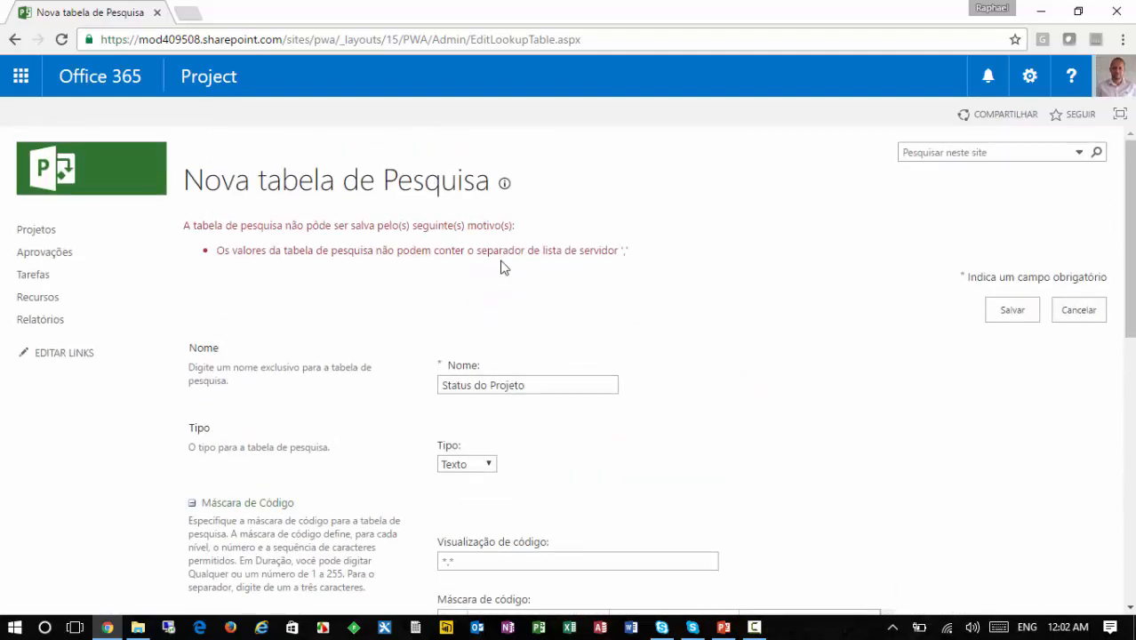
{"action": "scroll", "coordinate": [738, 373], "scroll_direction": "down", "scroll_amount": 4}
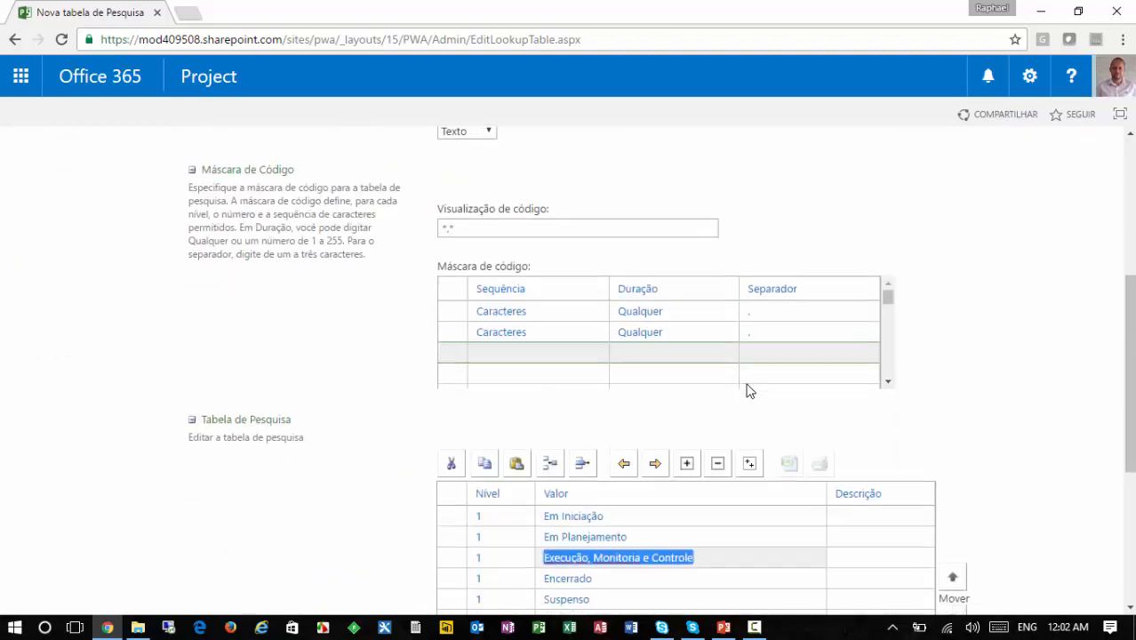
{"action": "left_click", "coordinate": [598, 561]}
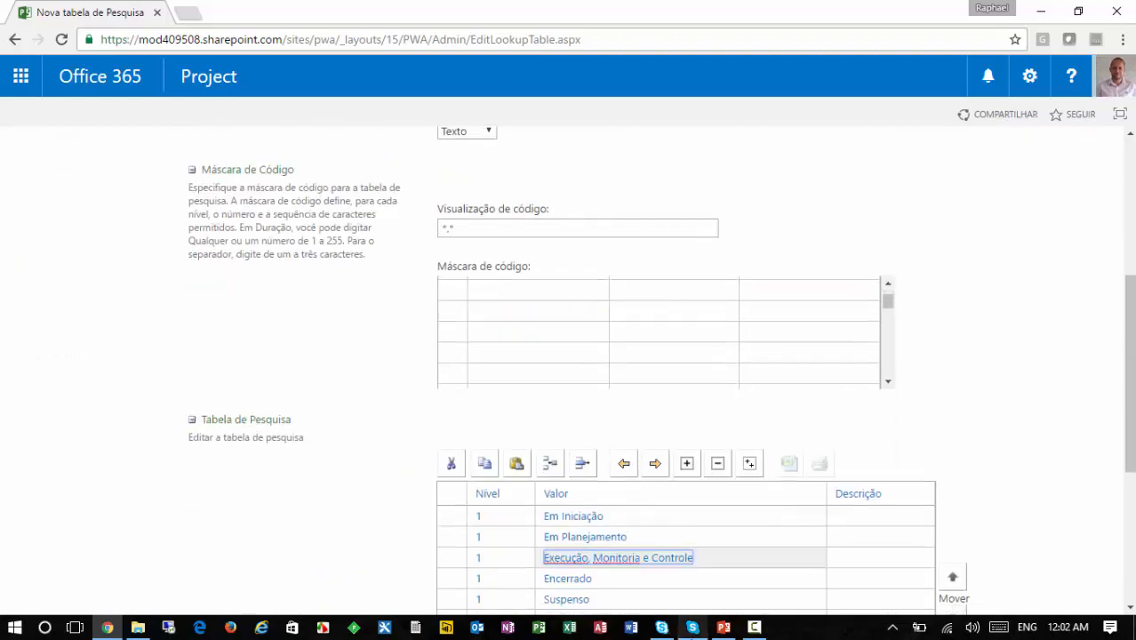
{"action": "key", "text": "BackSpace"}
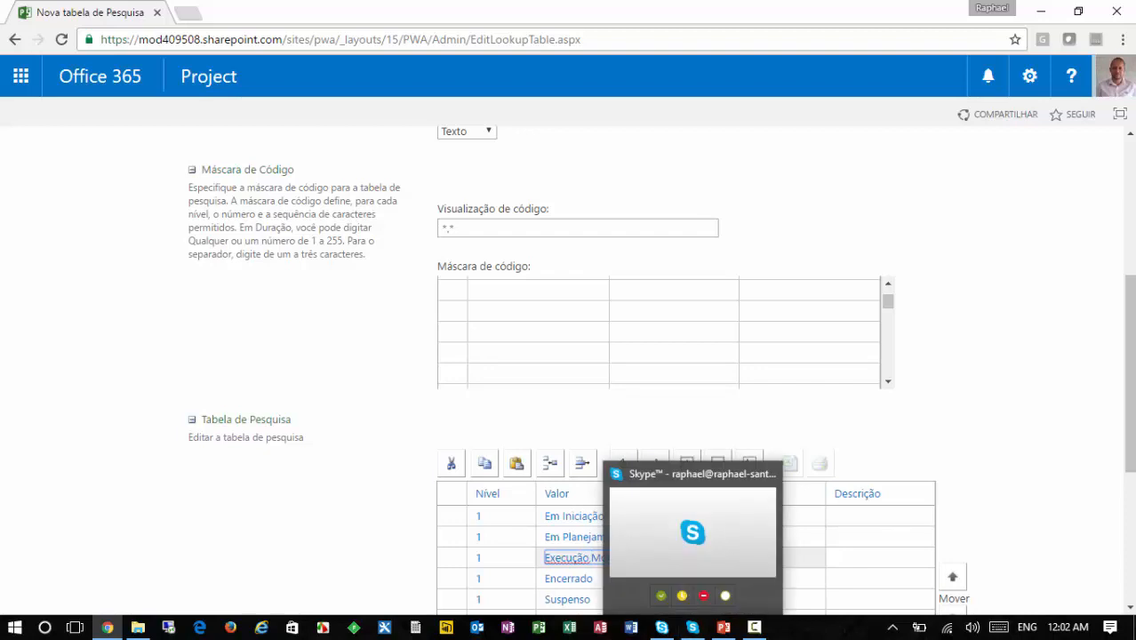
{"action": "type", "text": "le"}
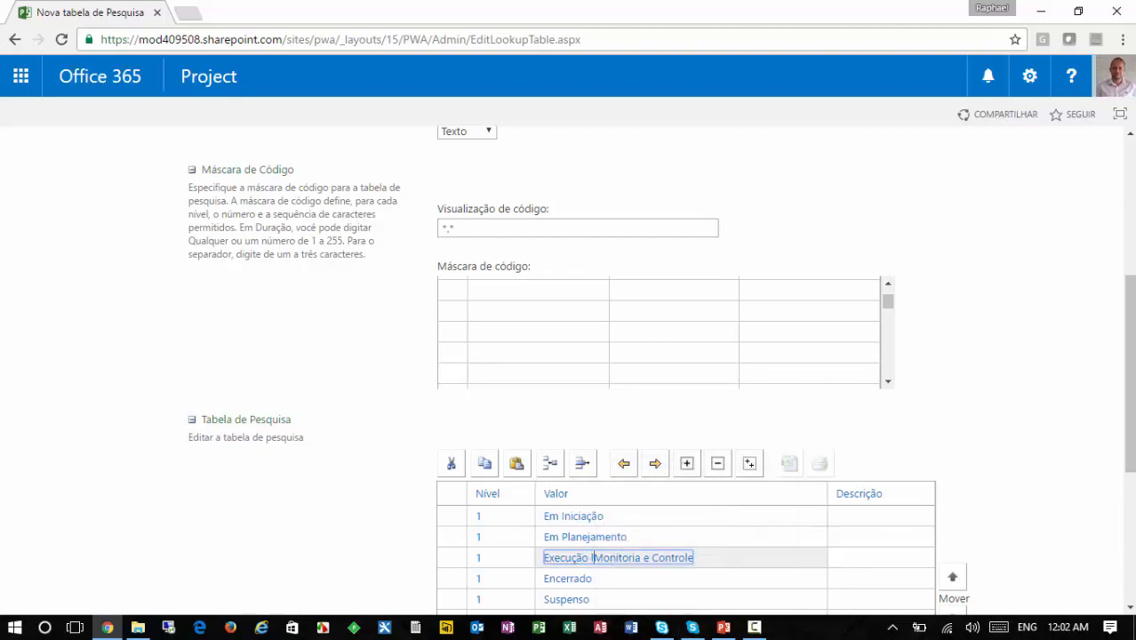
Step: Replace the "e" before Controle with an "l" separator, making the third value Execução l Monitoria l Controle
{"action": "key", "text": "Right"}
{"action": "key", "text": "Right"}
{"action": "key", "text": "Right"}
{"action": "key", "text": "Right"}
{"action": "key", "text": "Right"}
{"action": "key", "text": "Right"}
{"action": "key", "text": "Right"}
{"action": "key", "text": "Right"}
{"action": "key", "text": "Right"}
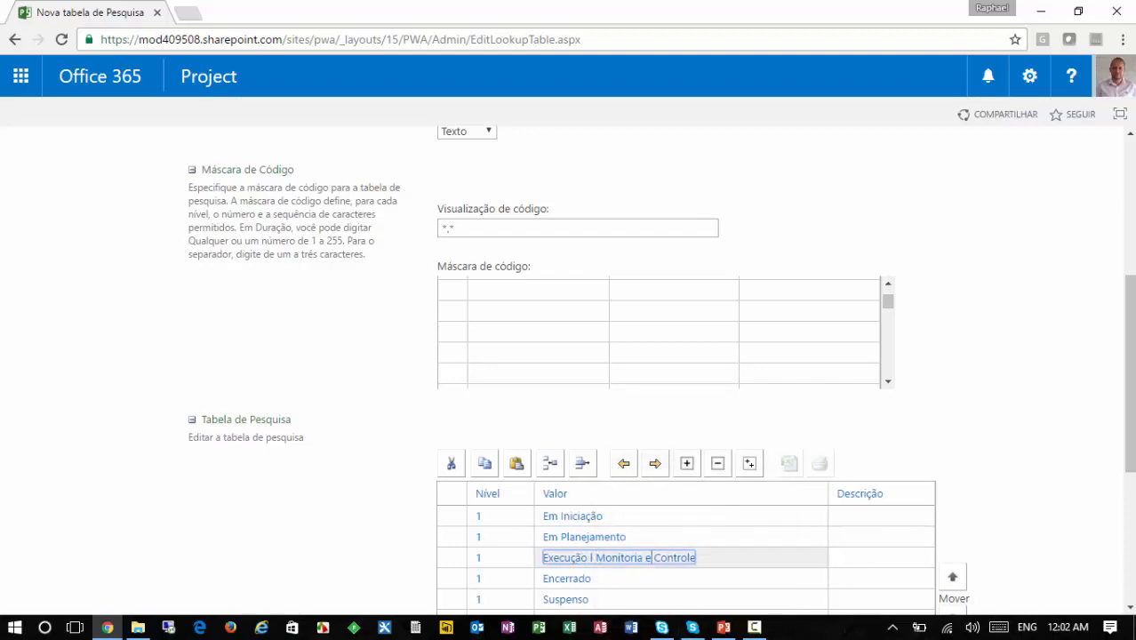
{"action": "key", "text": "BackSpace"}
{"action": "key", "text": "BackSpace"}
{"action": "key", "text": "BackSpace"}
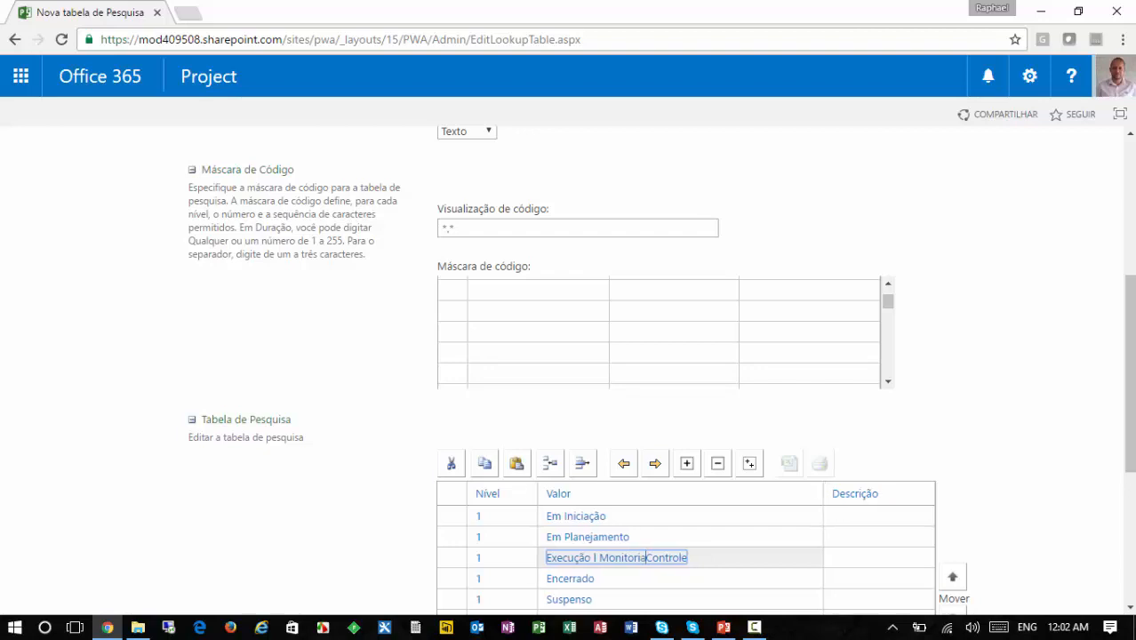
{"action": "type", "text": "l"}
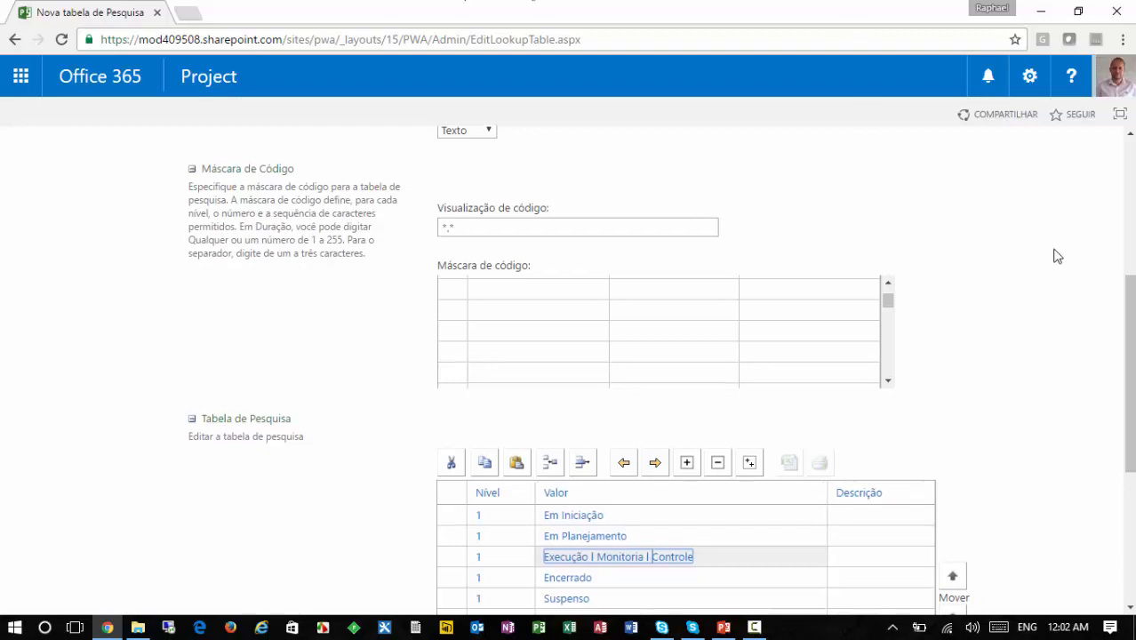
Step: Save the Status do Projeto lookup table and check its entry in the list of lookup tables
{"action": "scroll", "coordinate": [1056, 256], "scroll_direction": "down", "scroll_amount": 4}
{"action": "left_click", "coordinate": [1024, 540]}
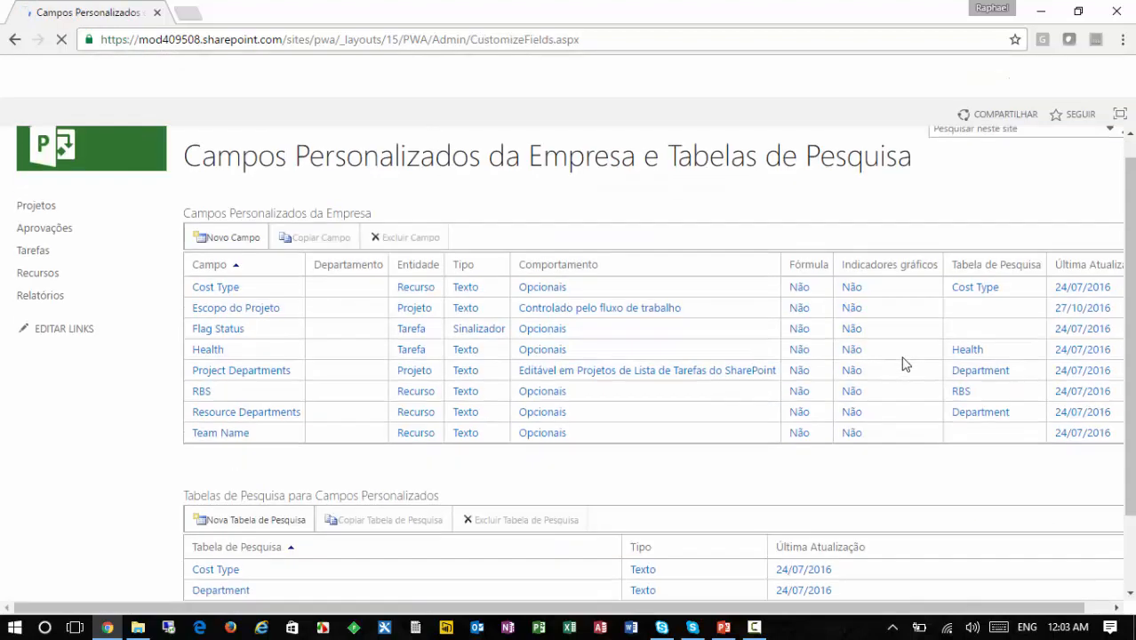
{"action": "scroll", "coordinate": [900, 363], "scroll_direction": "down", "scroll_amount": 2}
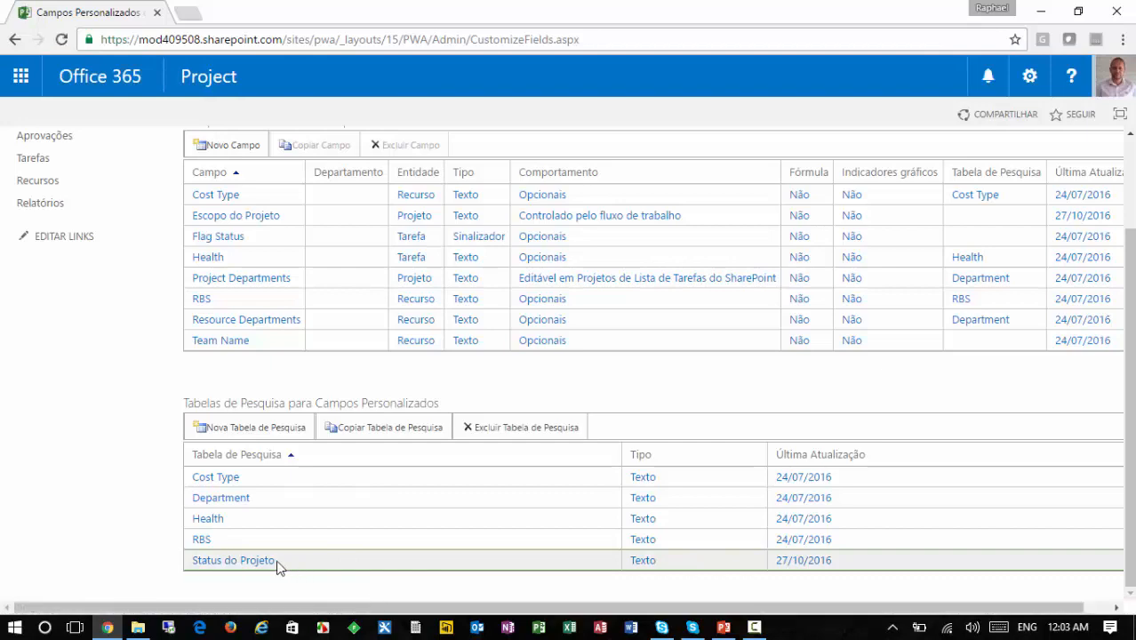
{"action": "scroll", "coordinate": [276, 567], "scroll_direction": "up", "scroll_amount": 3}
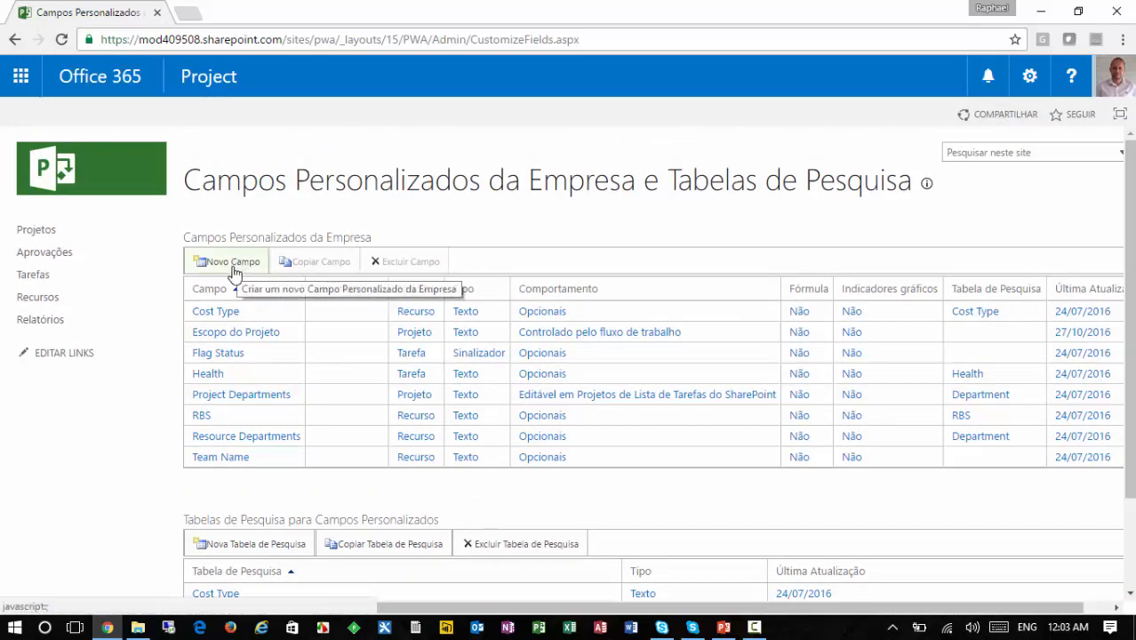
Step: Start a new custom field named Status do Projeto with the description "Selecione o status atual do projeto"
{"action": "left_click", "coordinate": [227, 262]}
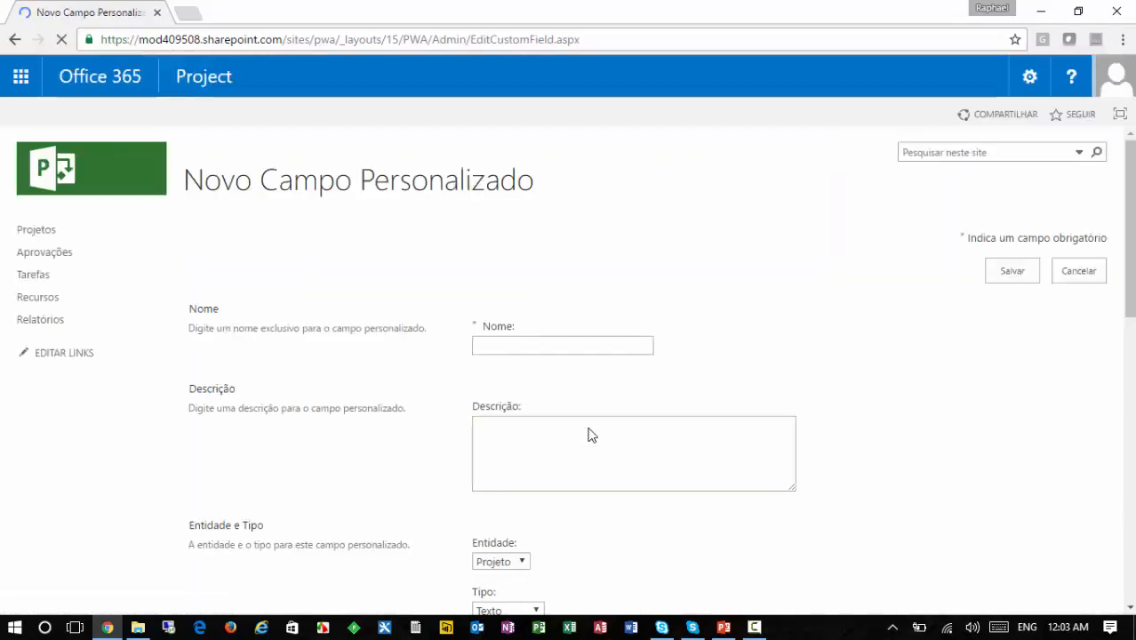
{"action": "left_click", "coordinate": [532, 342]}
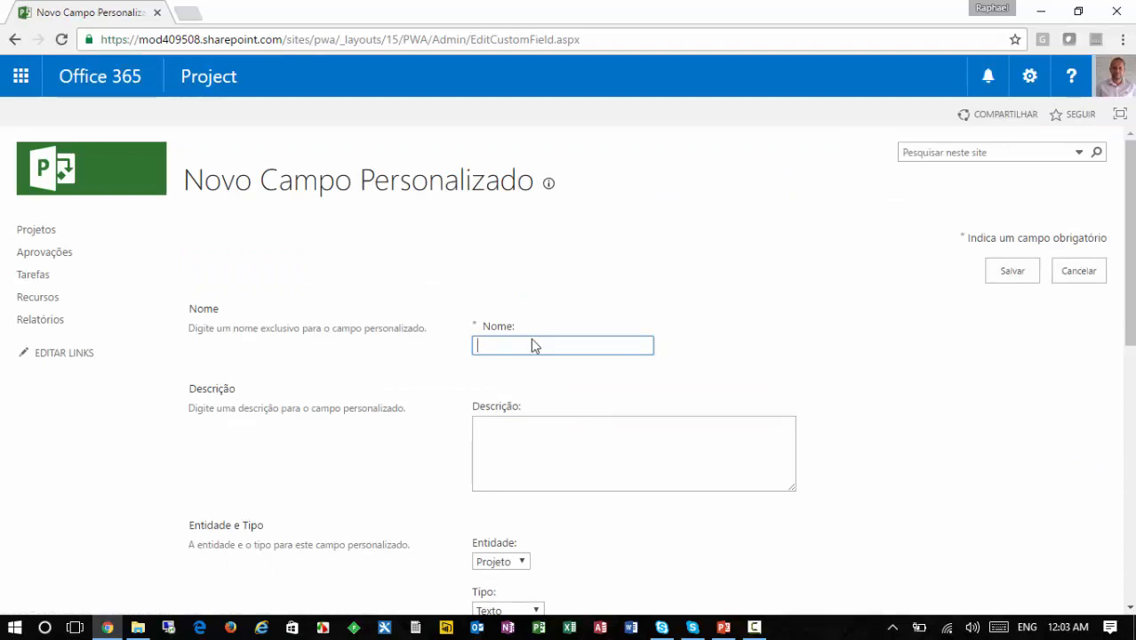
{"action": "type", "text": "Status do Projeto"}
{"action": "left_click", "coordinate": [550, 438]}
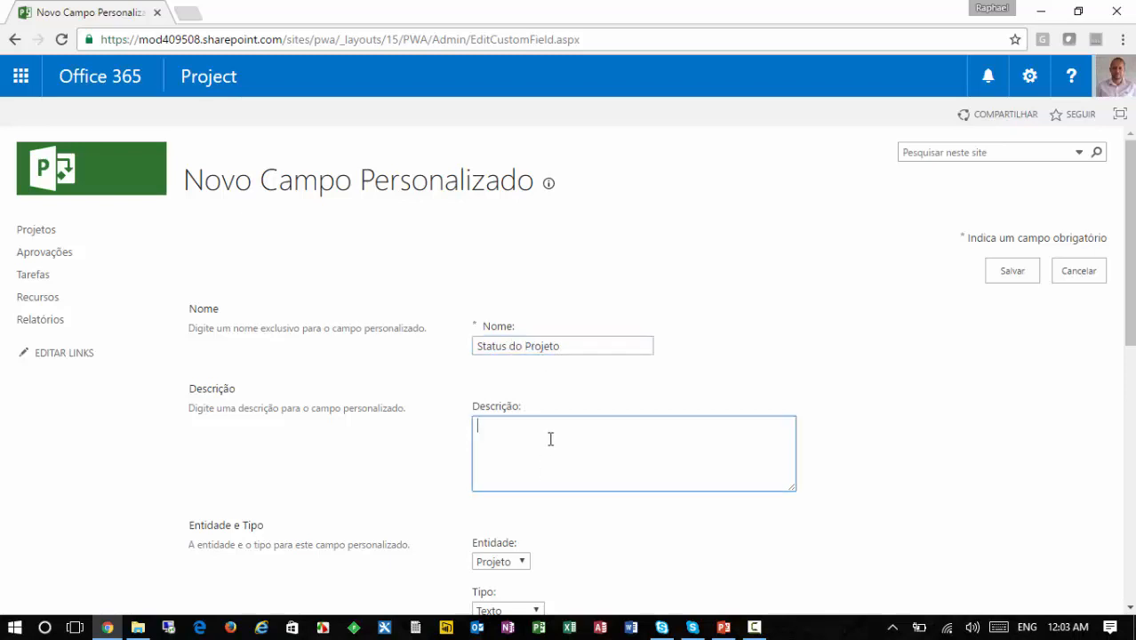
{"action": "type", "text": "Selecione o status atual do projeto"}
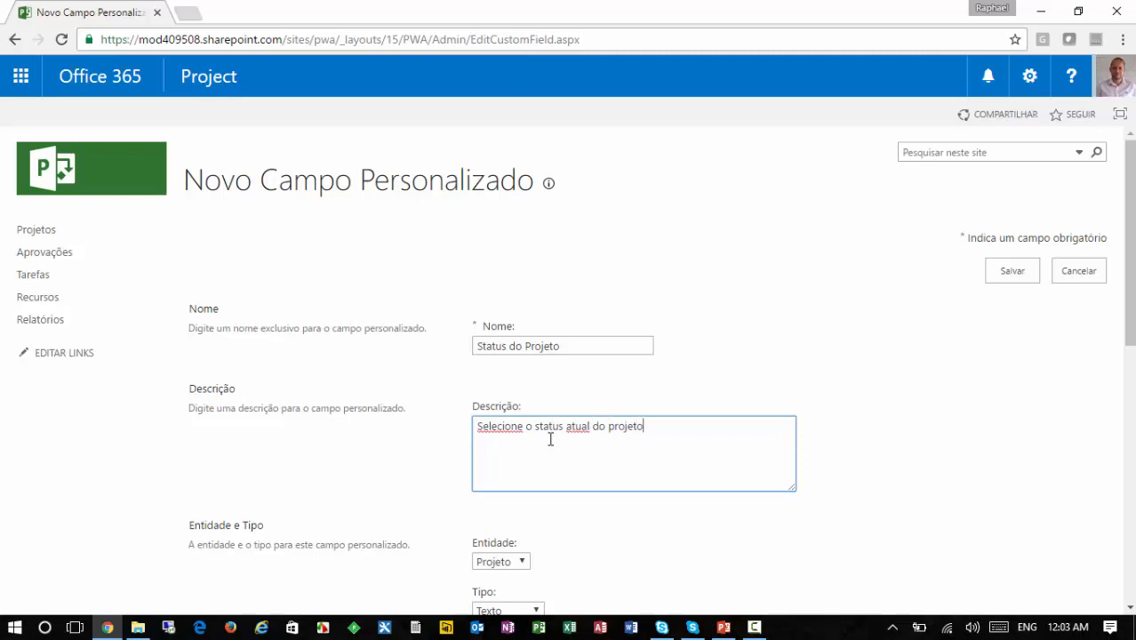
Step: Set the field's custom attributes to use the Status do Projeto lookup table
{"action": "scroll", "coordinate": [831, 377], "scroll_direction": "down", "scroll_amount": 2}
{"action": "scroll", "coordinate": [527, 294], "scroll_direction": "down", "scroll_amount": 1}
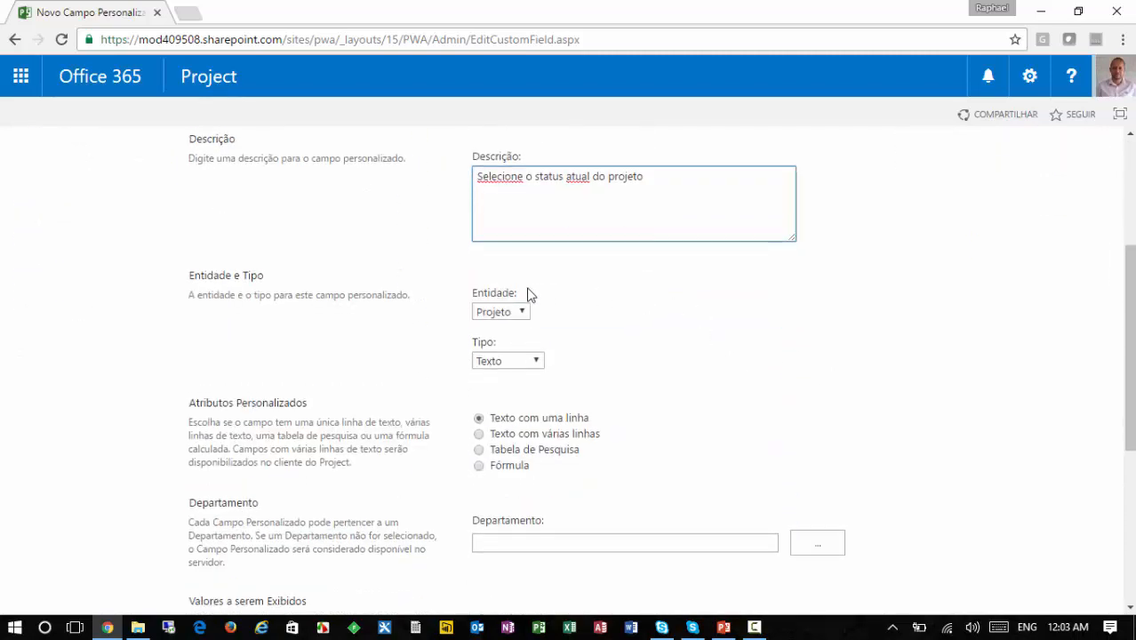
{"action": "scroll", "coordinate": [511, 297], "scroll_direction": "down", "scroll_amount": 1}
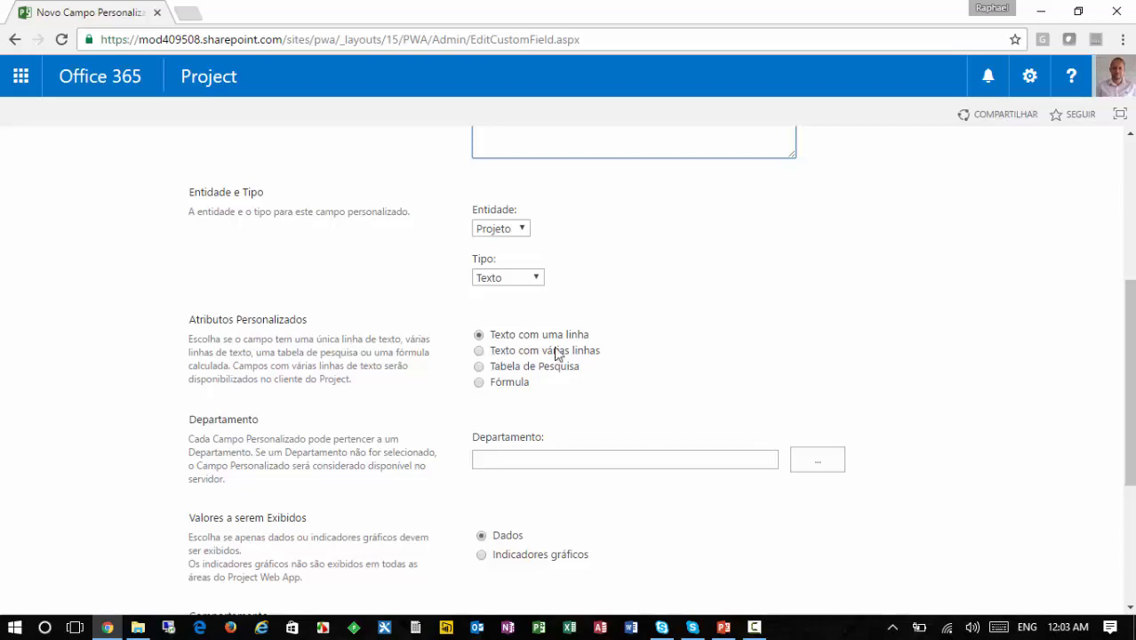
{"action": "left_click", "coordinate": [511, 372]}
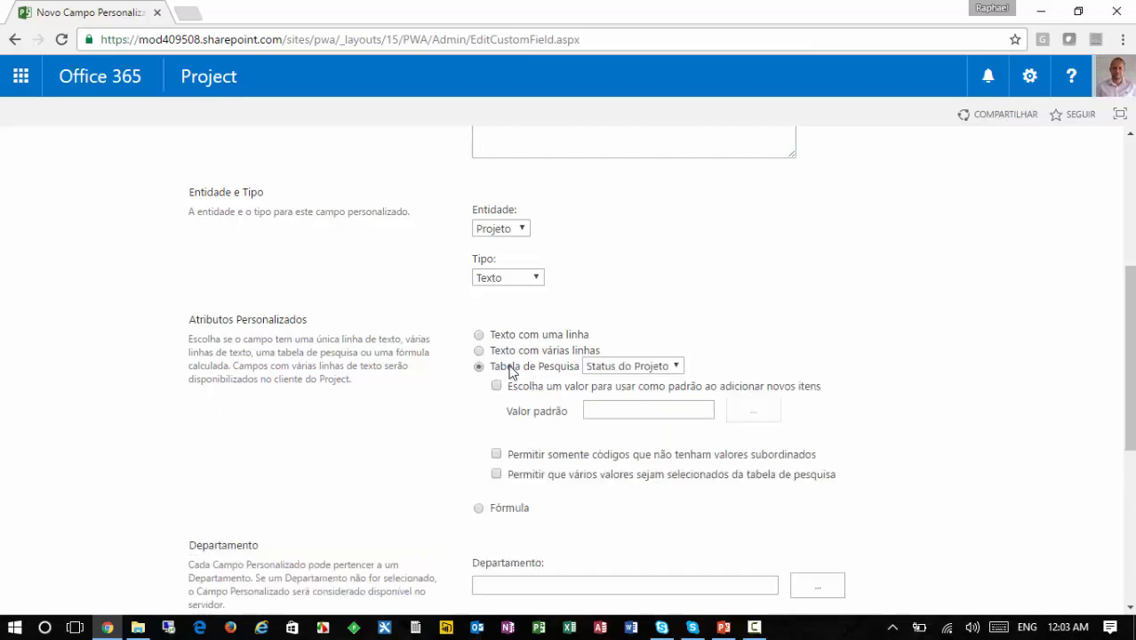
{"action": "left_click", "coordinate": [672, 368]}
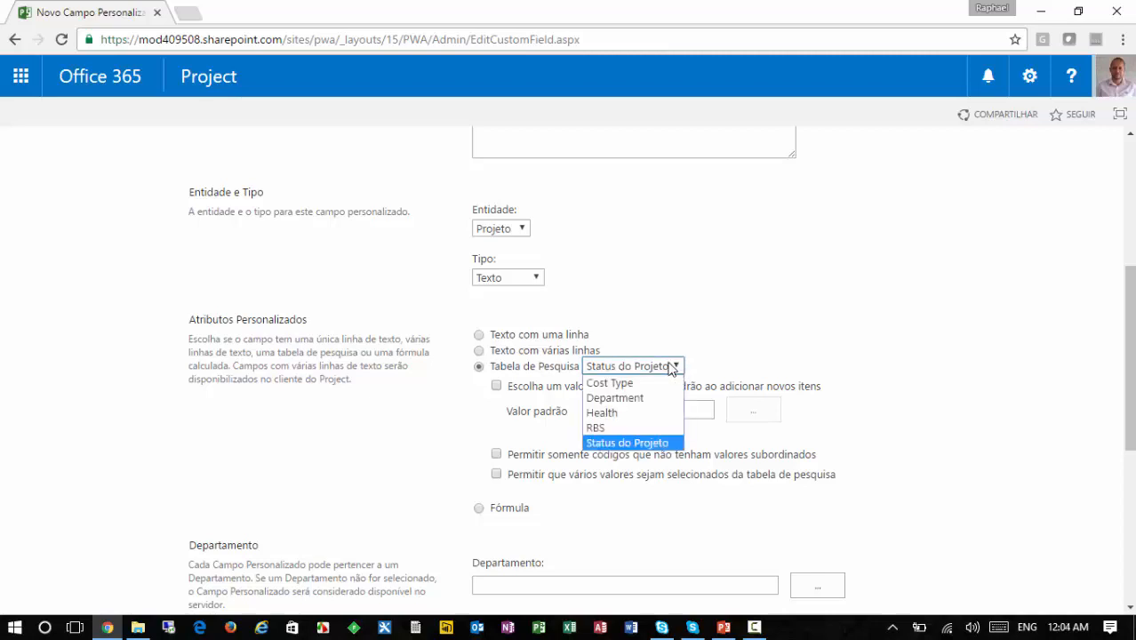
{"action": "left_click", "coordinate": [663, 441]}
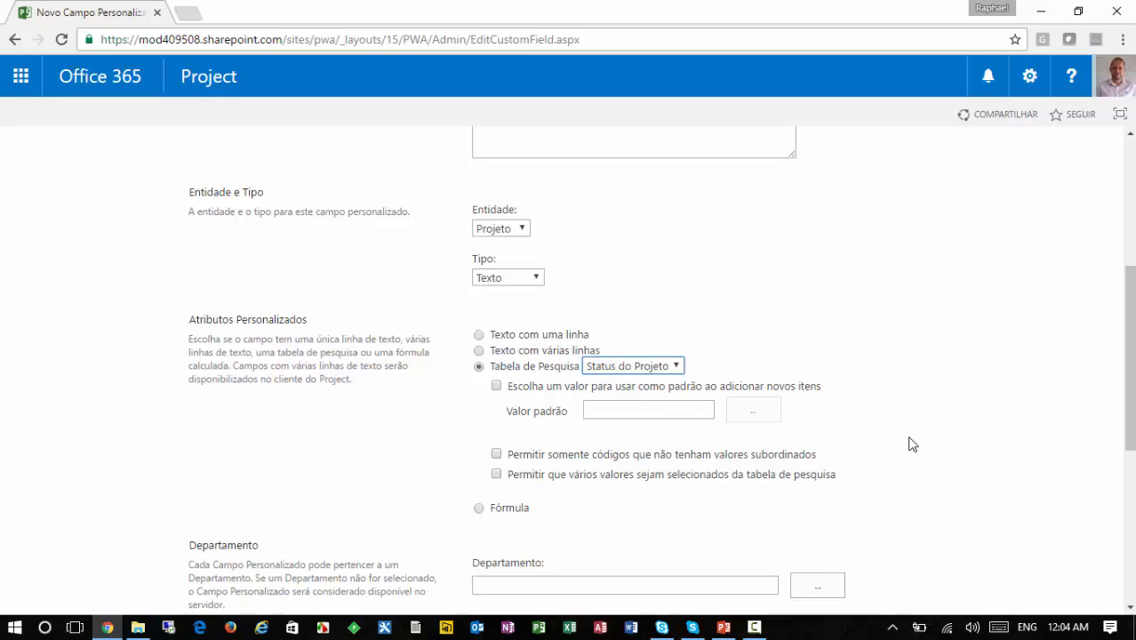
Step: Enable a default value for new items and choose Em Iniciação from the lookup values
{"action": "scroll", "coordinate": [853, 347], "scroll_direction": "down", "scroll_amount": 2}
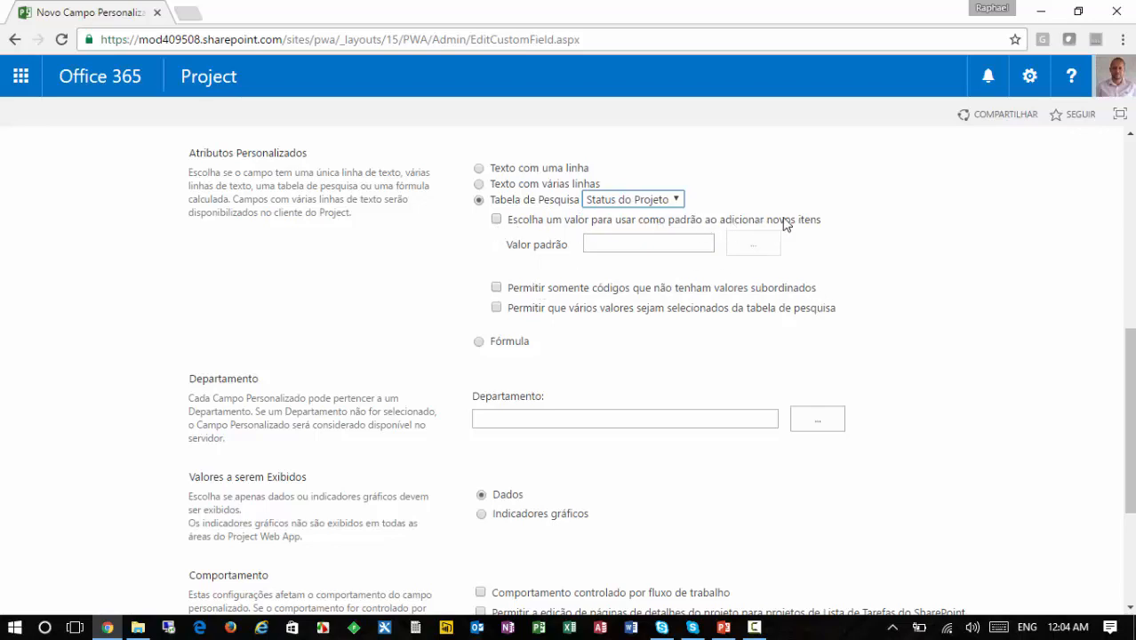
{"action": "left_click", "coordinate": [548, 230]}
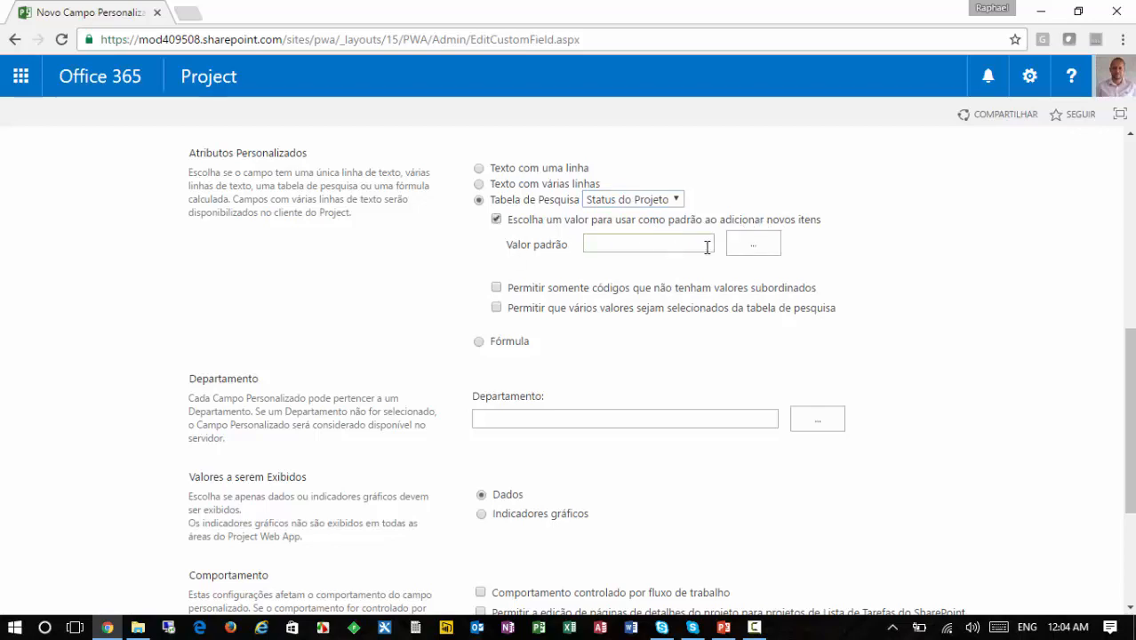
{"action": "left_click", "coordinate": [745, 249]}
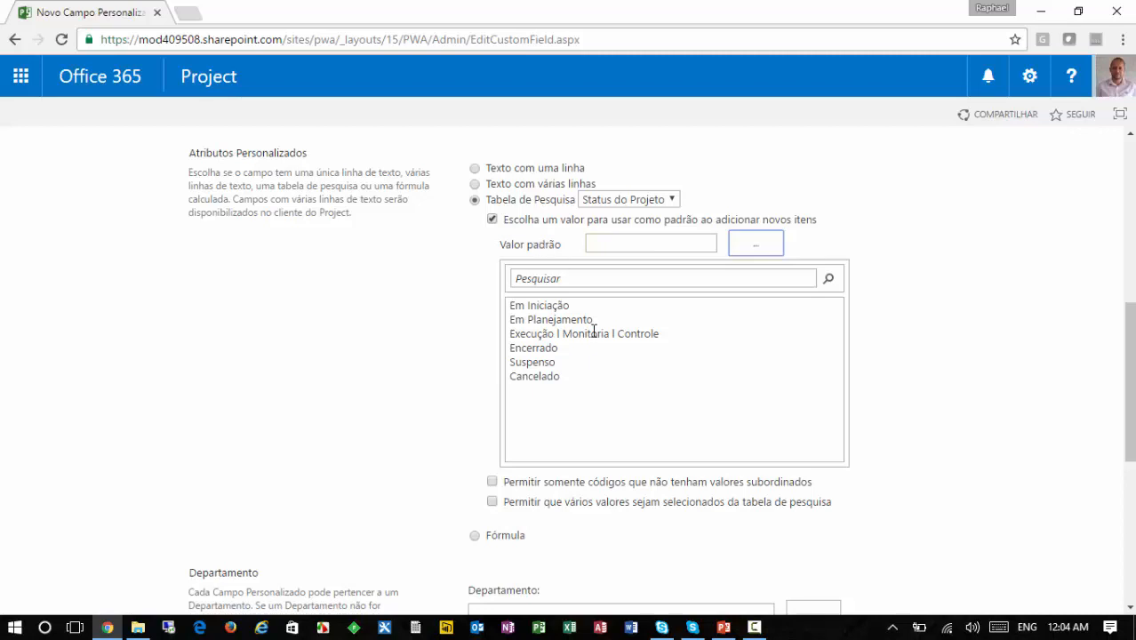
{"action": "left_click", "coordinate": [541, 304]}
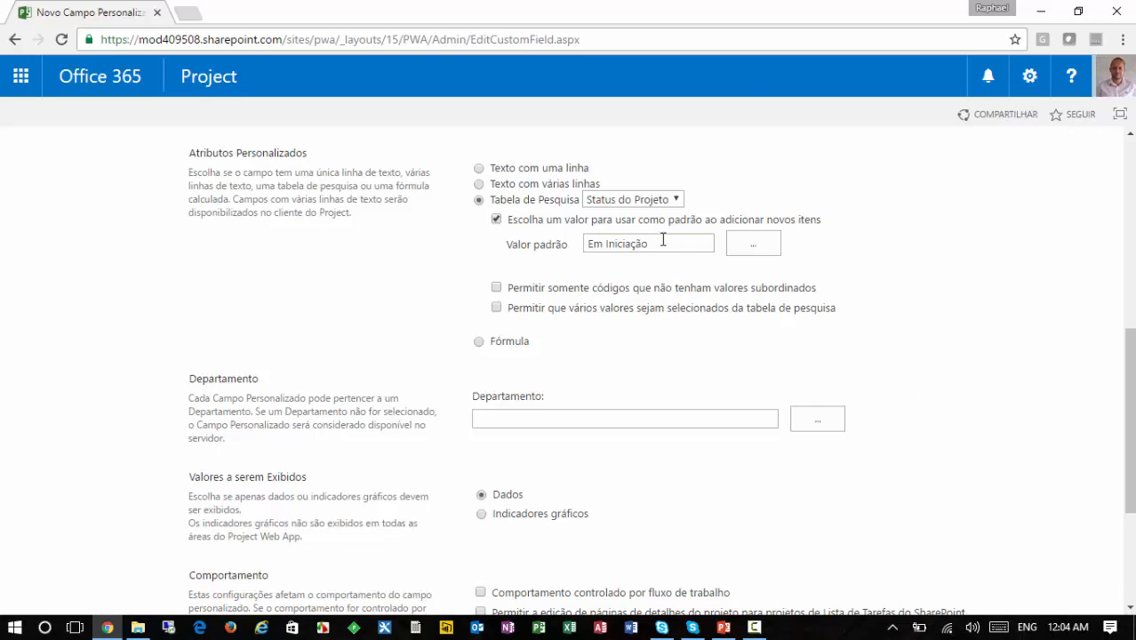
Step: Make the Status do Projeto field's behavior controlled by workflow and save the custom field
{"action": "scroll", "coordinate": [661, 241], "scroll_direction": "down", "scroll_amount": 1}
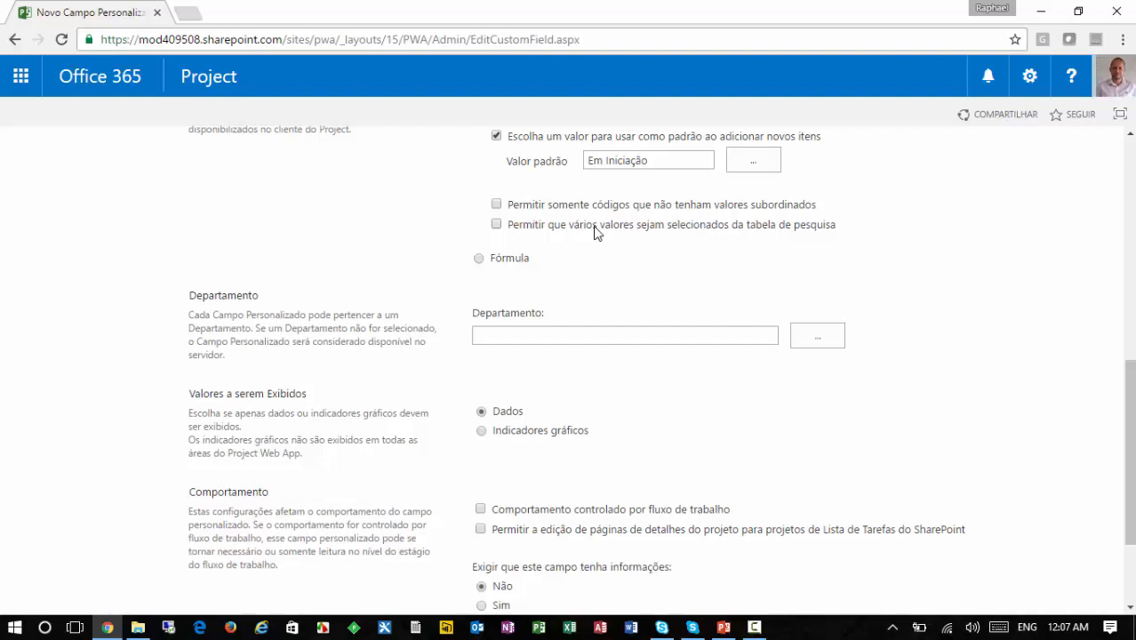
{"action": "scroll", "coordinate": [595, 231], "scroll_direction": "up", "scroll_amount": 4}
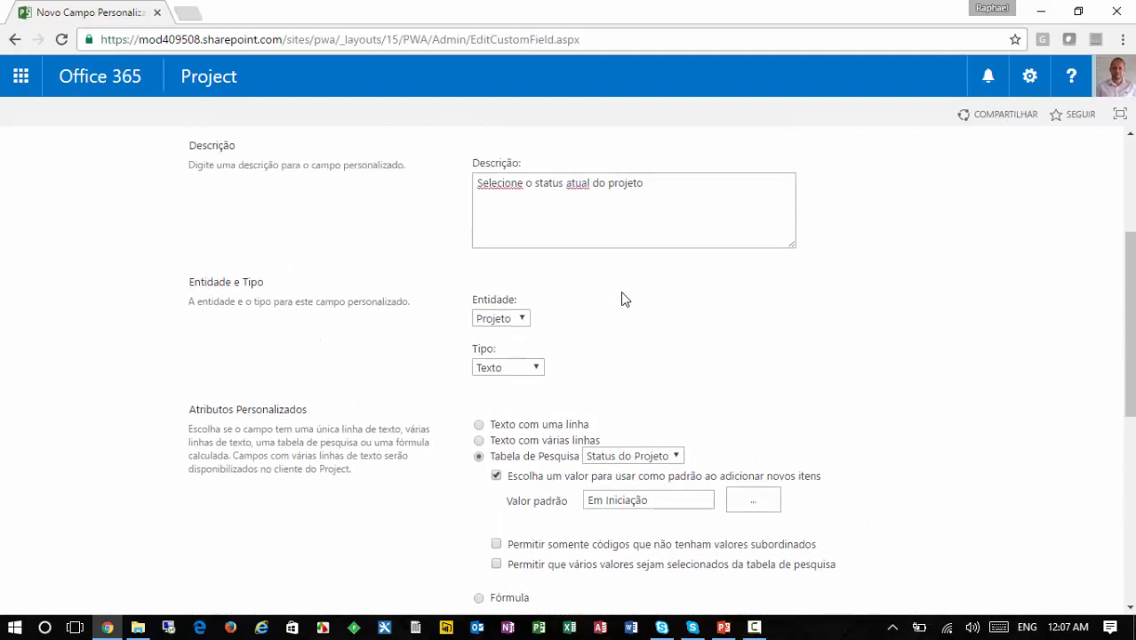
{"action": "scroll", "coordinate": [635, 311], "scroll_direction": "up", "scroll_amount": 1}
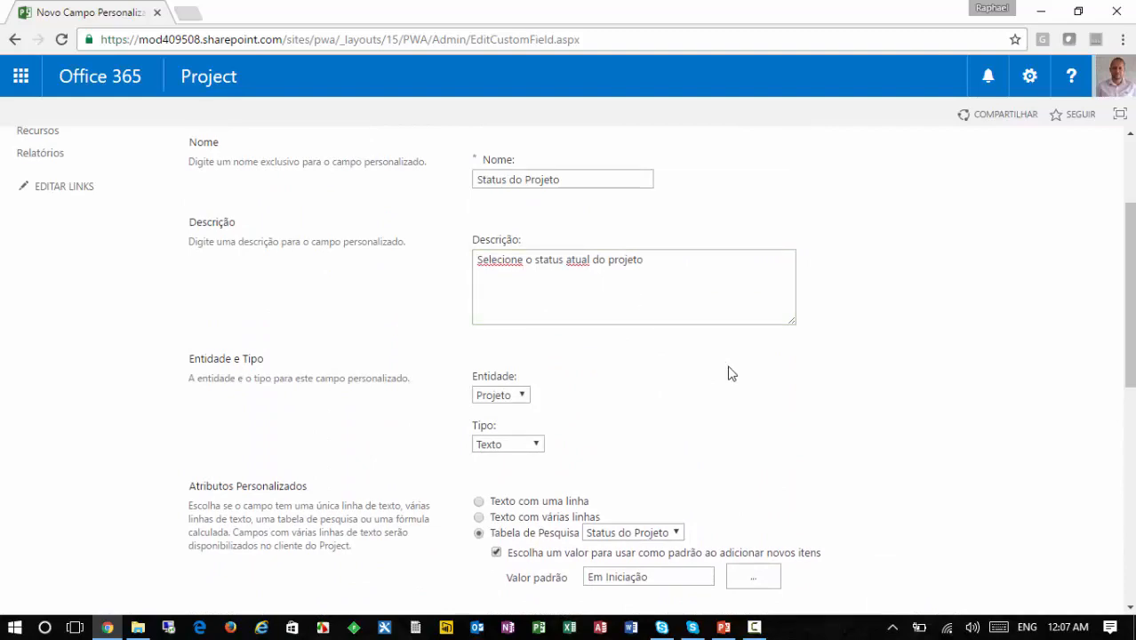
{"action": "scroll", "coordinate": [729, 372], "scroll_direction": "down", "scroll_amount": 5}
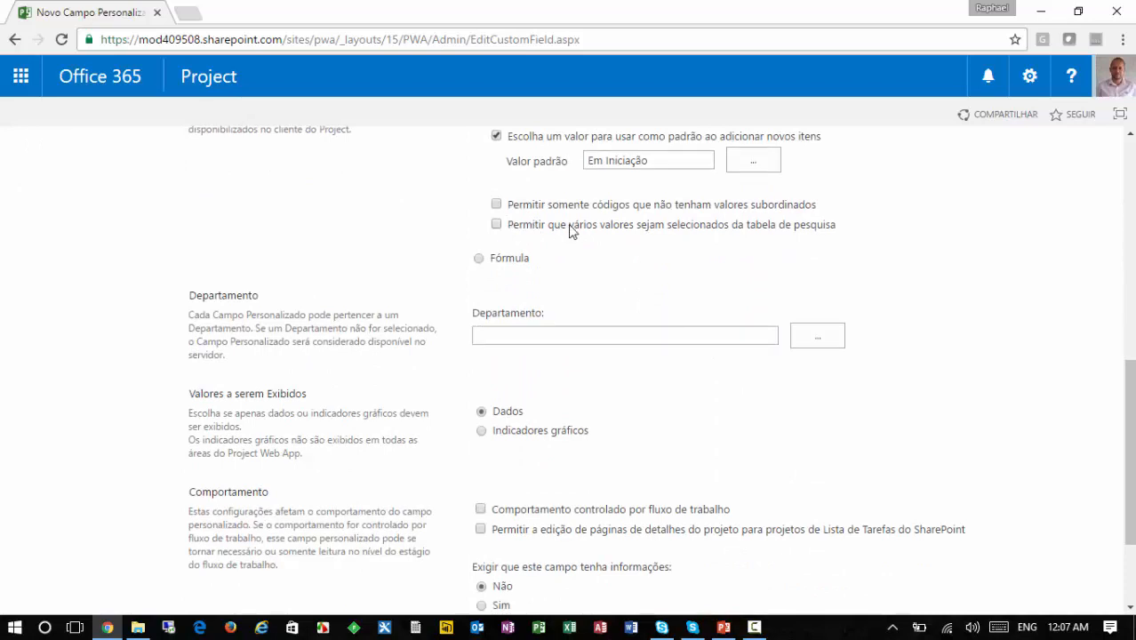
{"action": "scroll", "coordinate": [584, 244], "scroll_direction": "down", "scroll_amount": 1}
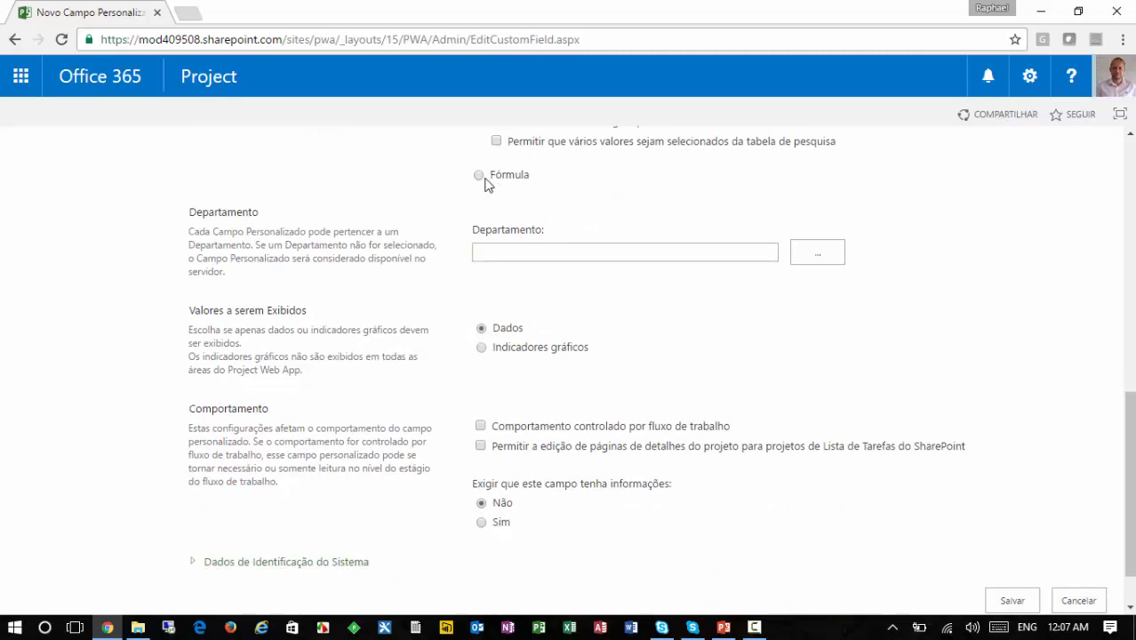
{"action": "scroll", "coordinate": [533, 223], "scroll_direction": "down", "scroll_amount": 1}
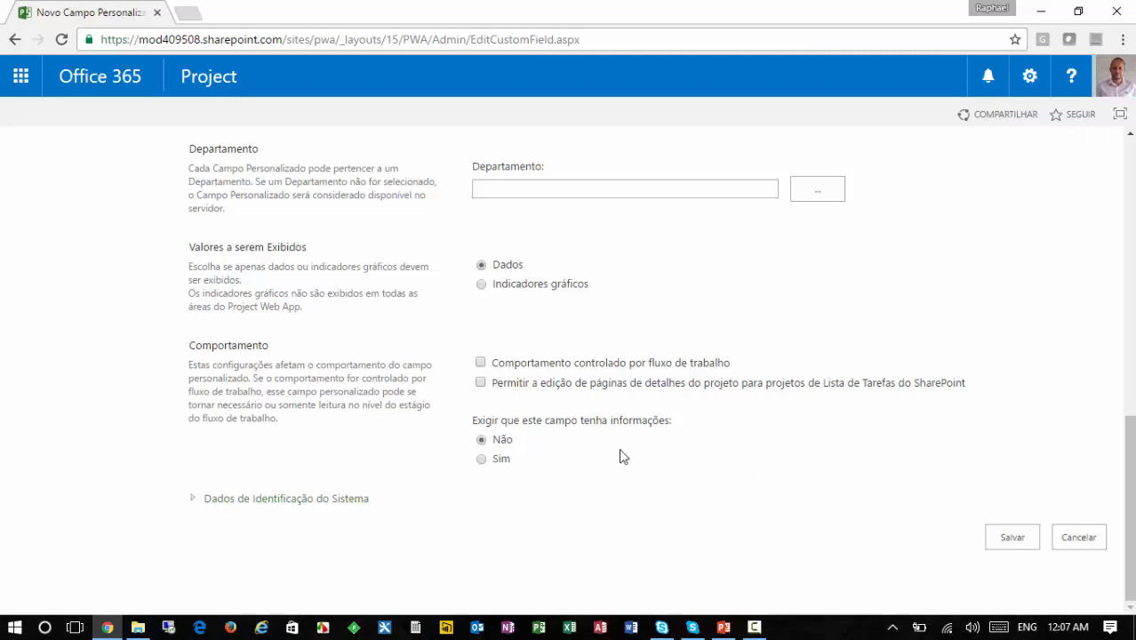
{"action": "left_click", "coordinate": [584, 367]}
{"action": "left_click", "coordinate": [1012, 537]}
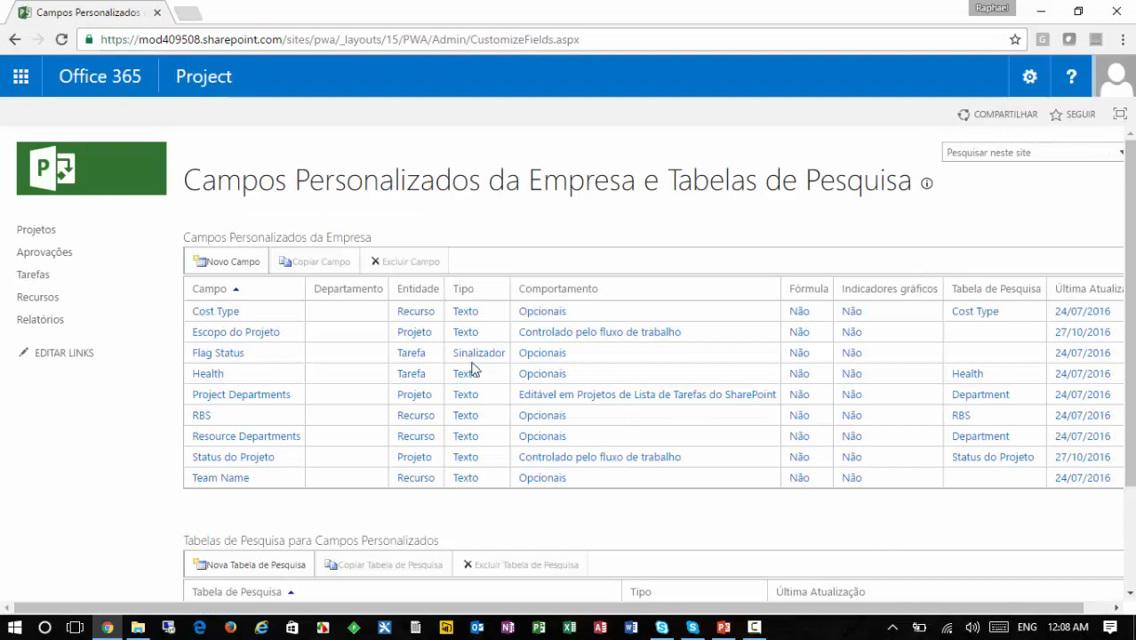
{"action": "scroll", "coordinate": [473, 368], "scroll_direction": "down", "scroll_amount": 3}
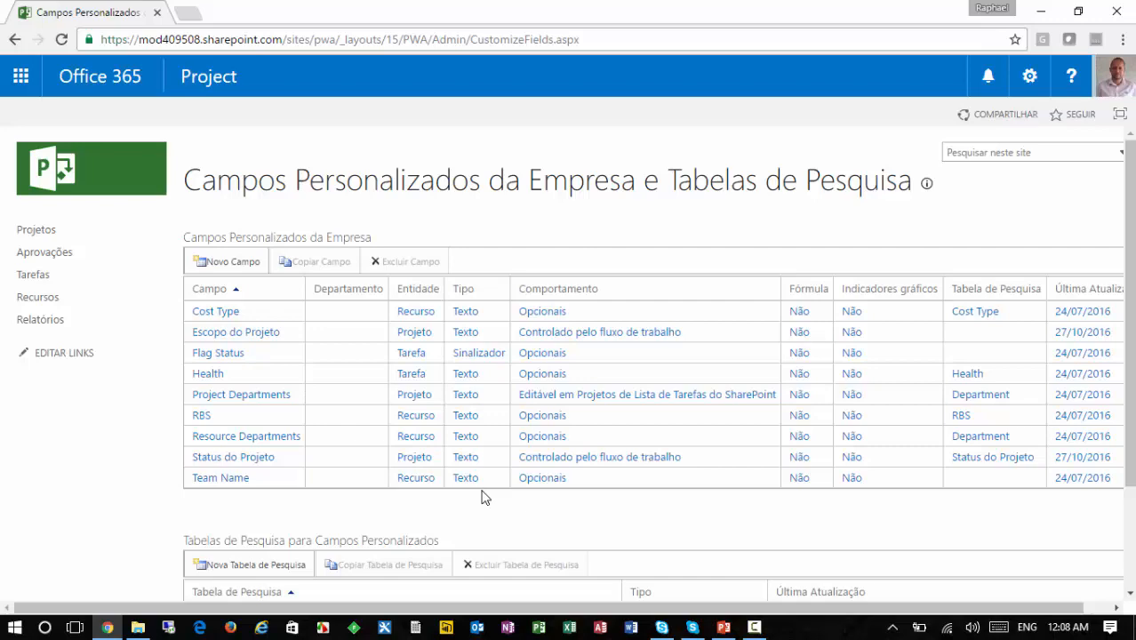
{"action": "scroll", "coordinate": [459, 469], "scroll_direction": "down", "scroll_amount": 3}
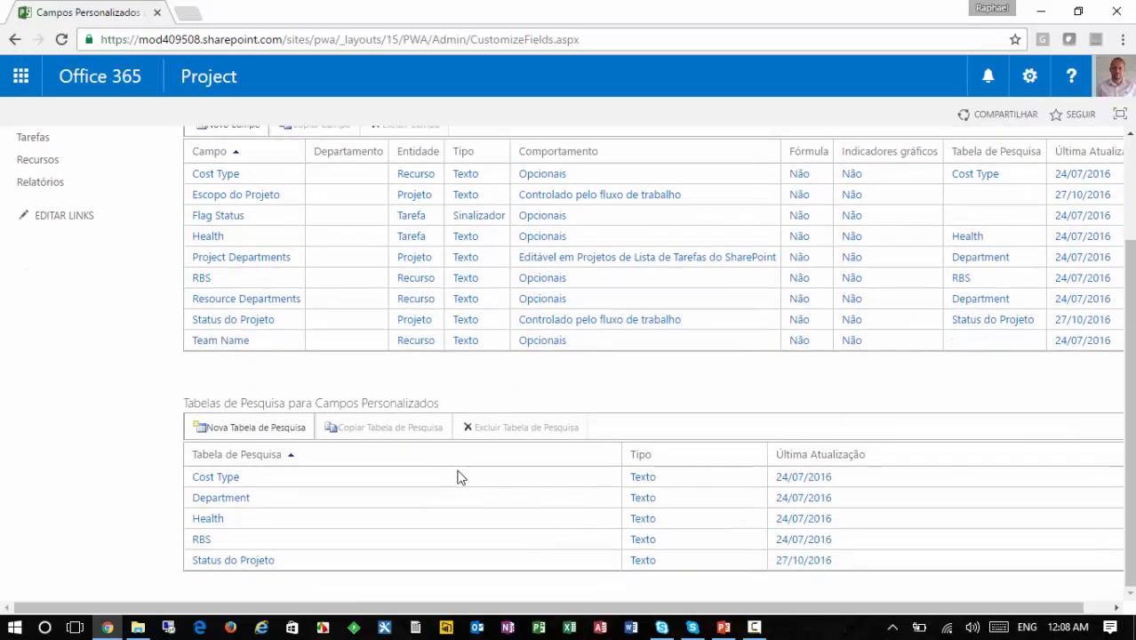
Step: Start a new enterprise custom field named Indicador Desvio Prazo
{"action": "scroll", "coordinate": [354, 461], "scroll_direction": "up", "scroll_amount": 2}
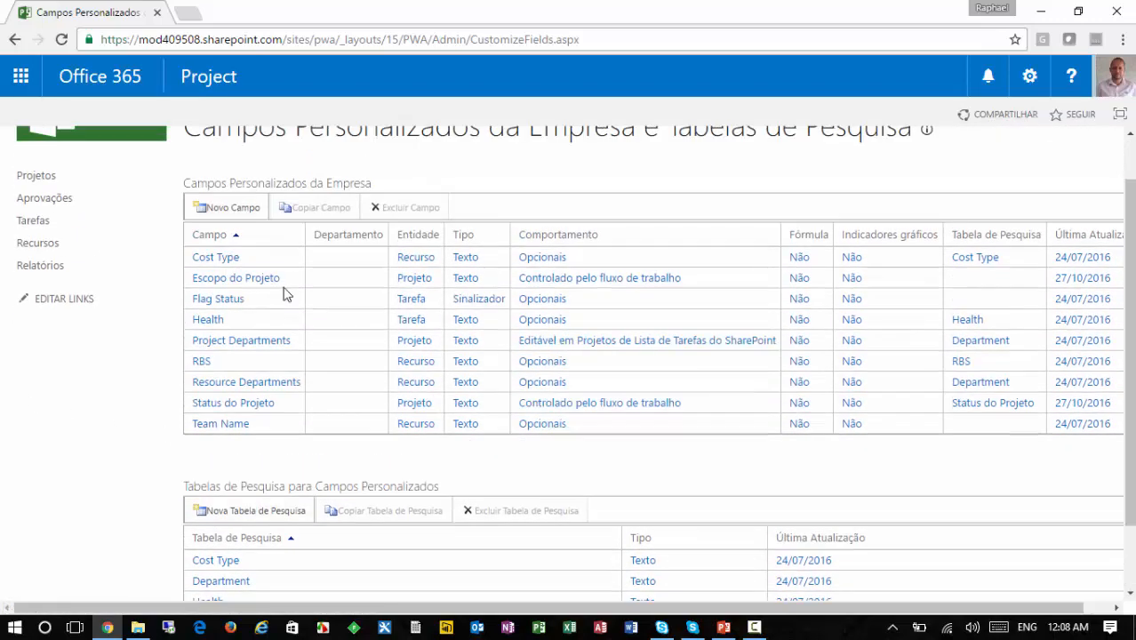
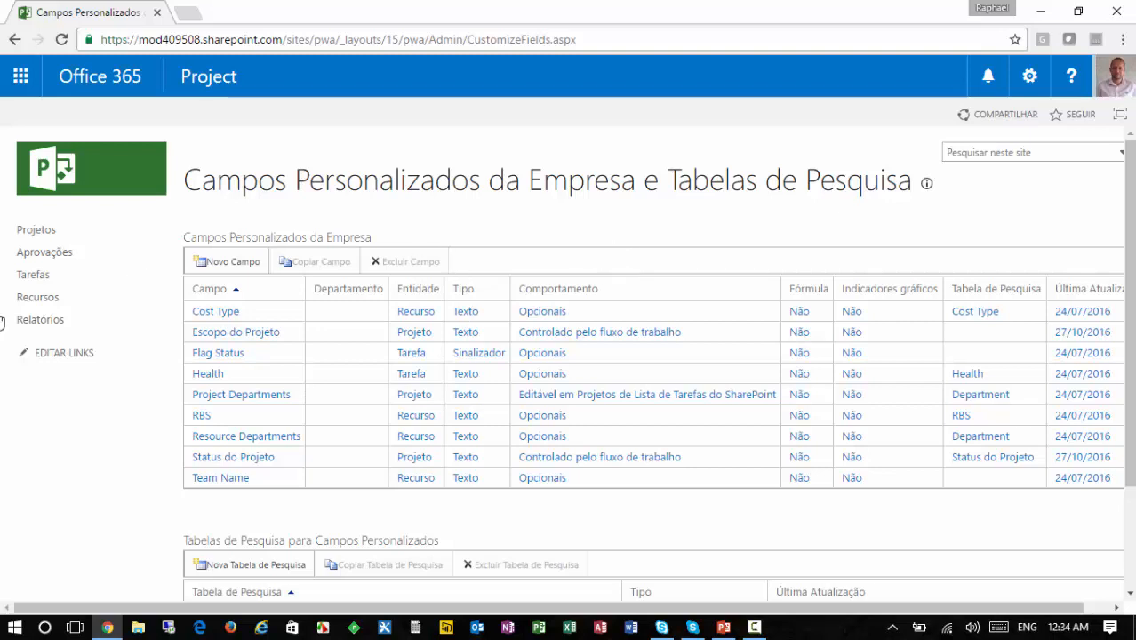
{"action": "scroll", "coordinate": [195, 462], "scroll_direction": "down", "scroll_amount": 3}
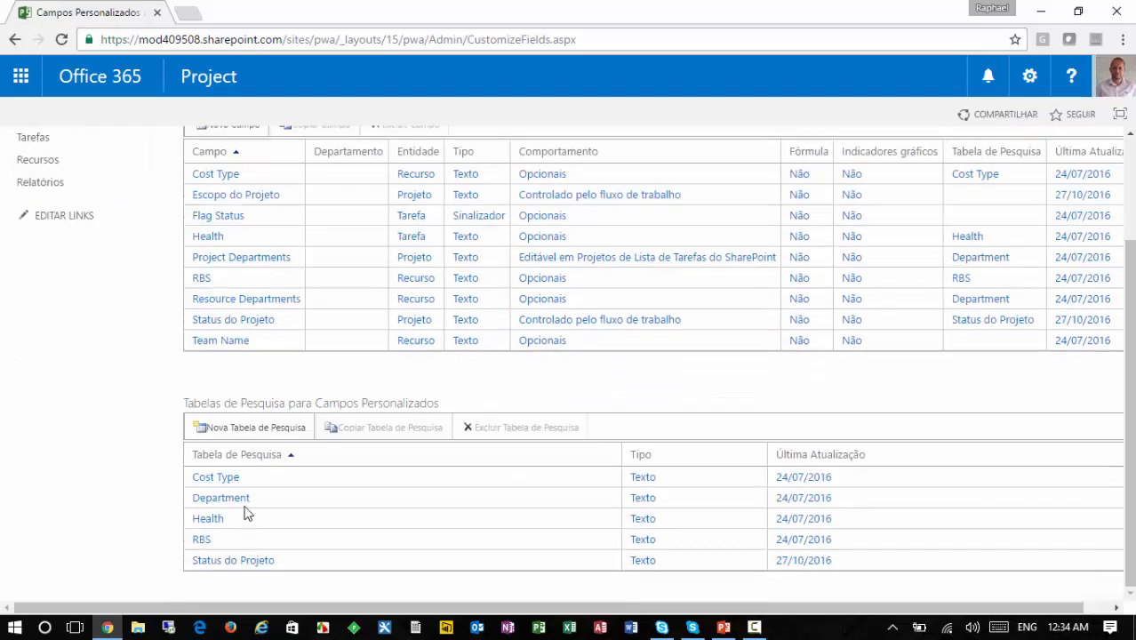
{"action": "scroll", "coordinate": [250, 525], "scroll_direction": "up", "scroll_amount": 3}
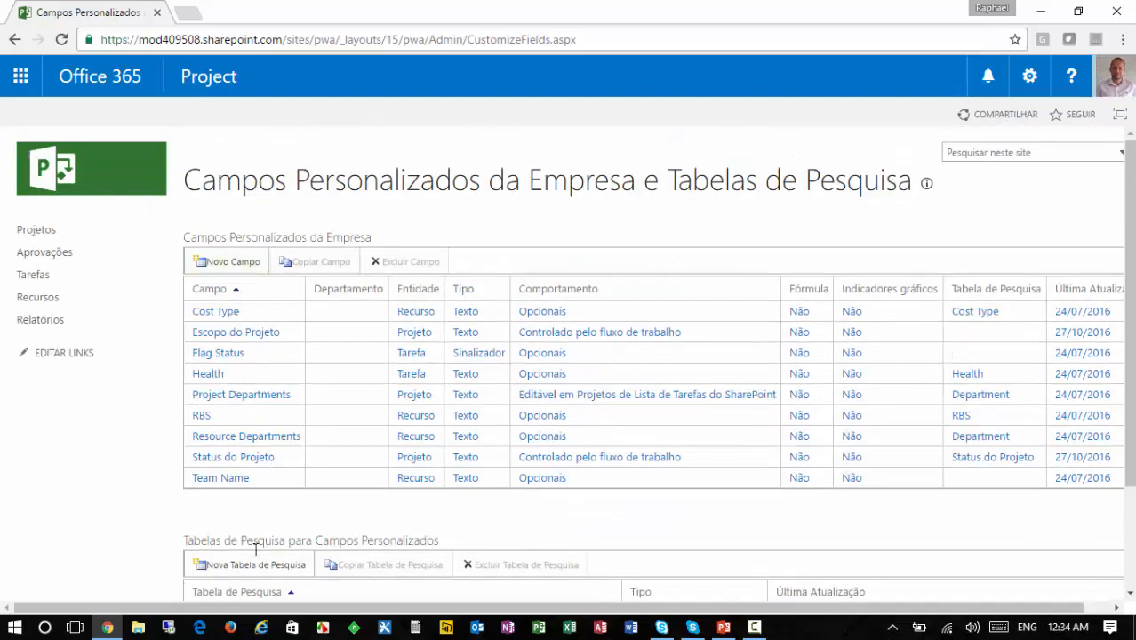
{"action": "left_click", "coordinate": [238, 265]}
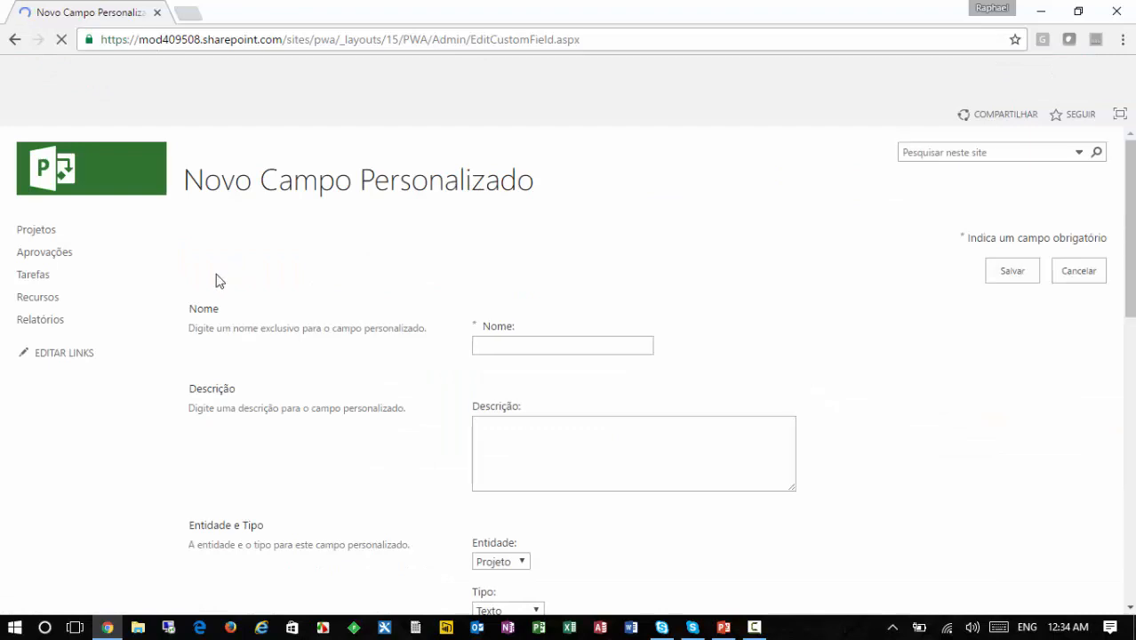
{"action": "left_click", "coordinate": [510, 347]}
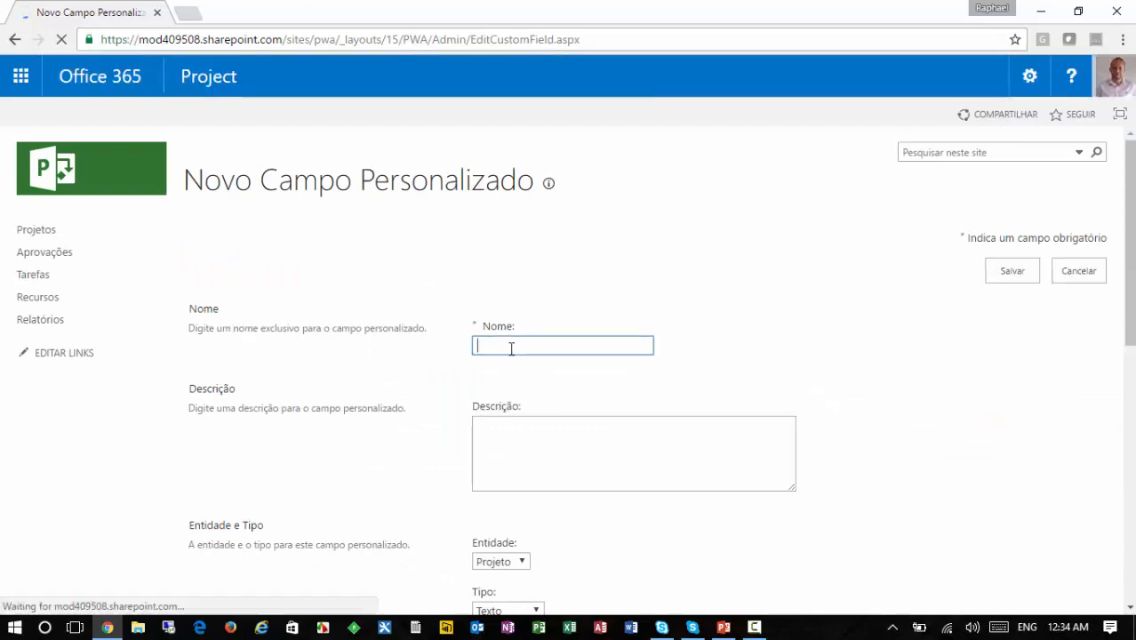
{"action": "type", "text": "Indica"}
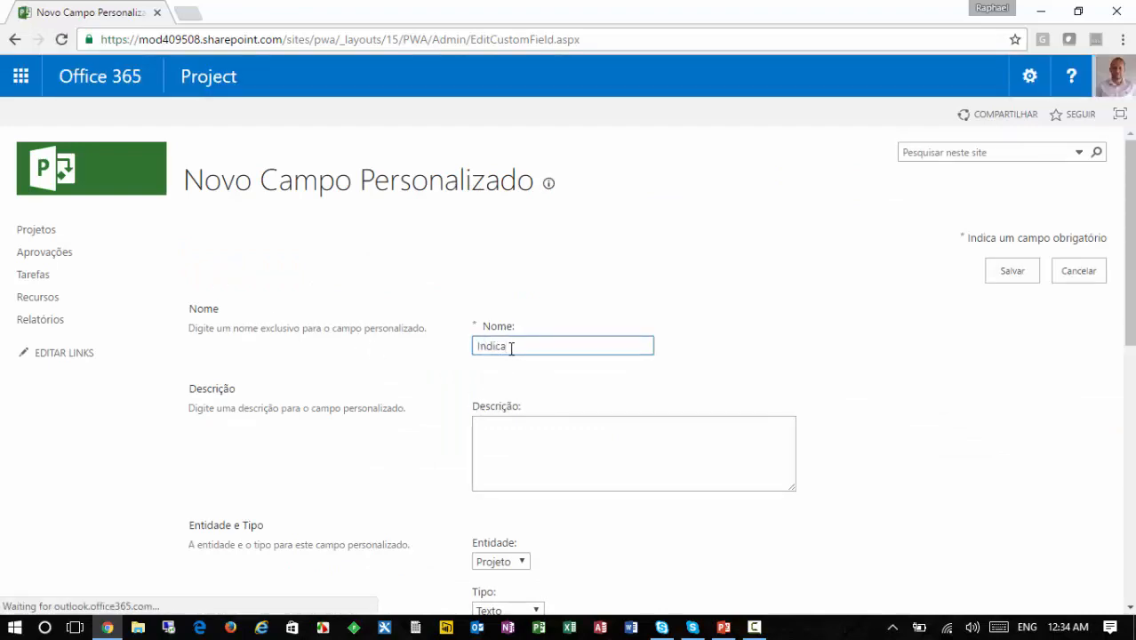
{"action": "type", "text": "dor Desvio"}
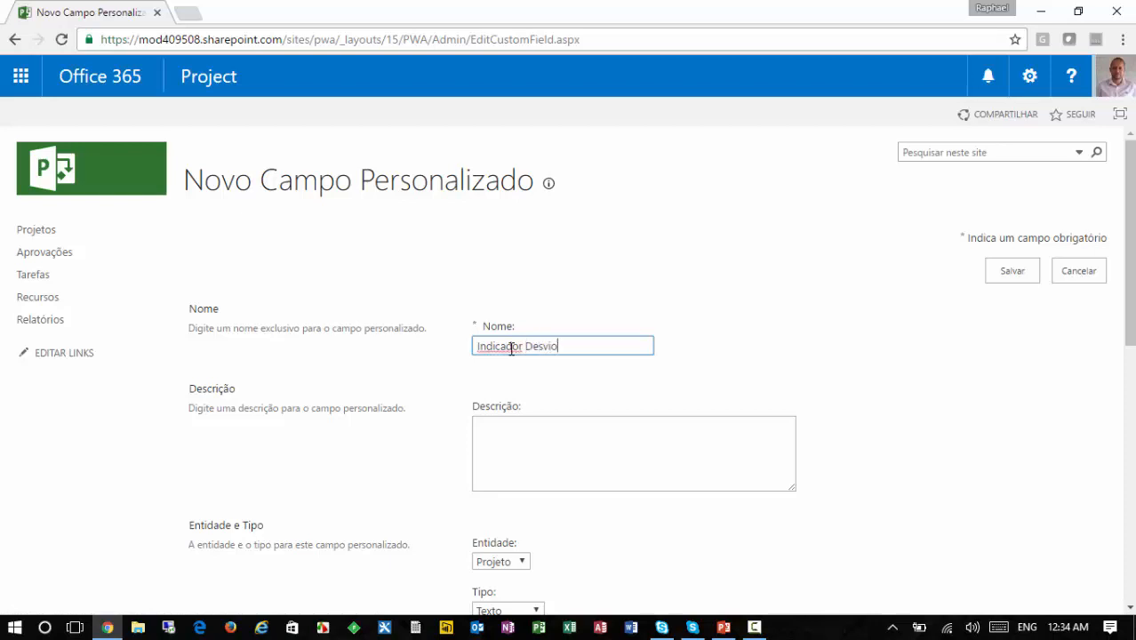
{"action": "type", "text": " Prazo"}
Step: Enter the field description "Este campo apresenta um indicador para os projetos com desvio de prazo"
{"action": "left_click", "coordinate": [562, 425]}
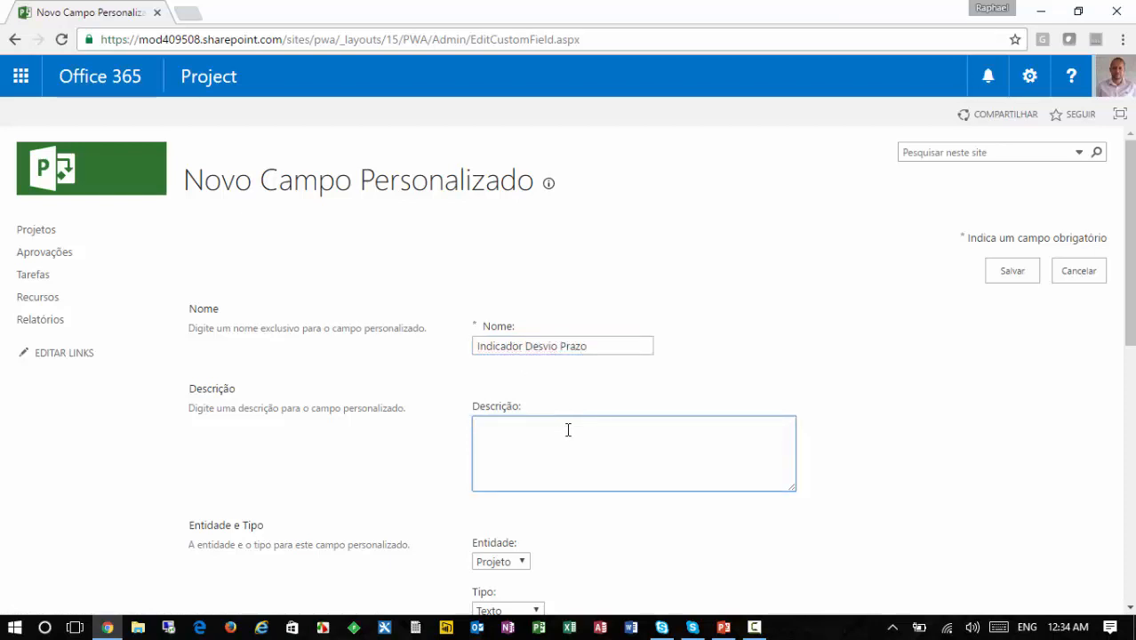
{"action": "type", "text": "Este campo apresenta um sinalador"}
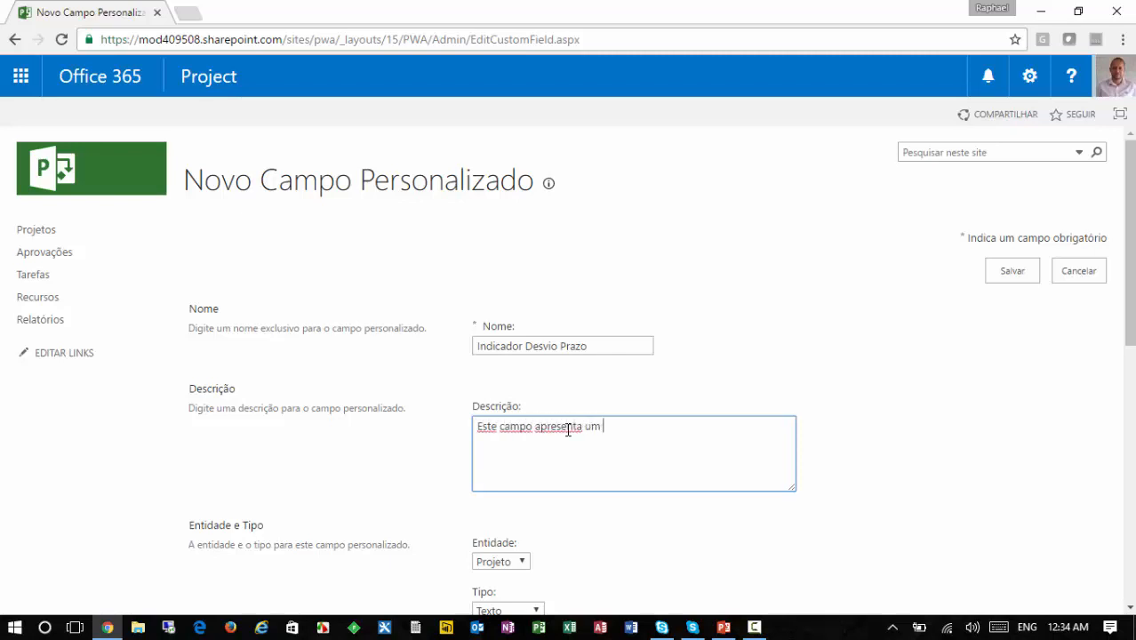
{"action": "key", "text": "BackSpace"}
{"action": "key", "text": "BackSpace"}
{"action": "key", "text": "BackSpace"}
{"action": "key", "text": "BackSpace"}
{"action": "type", "text": "i"}
{"action": "key", "text": "BackSpace"}
{"action": "key", "text": "BackSpace"}
{"action": "key", "text": "BackSpace"}
{"action": "key", "text": "BackSpace"}
{"action": "key", "text": "BackSpace"}
{"action": "key", "text": "BackSpace"}
{"action": "key", "text": "BackSpace"}
{"action": "type", "text": "indicador de acordo com"}
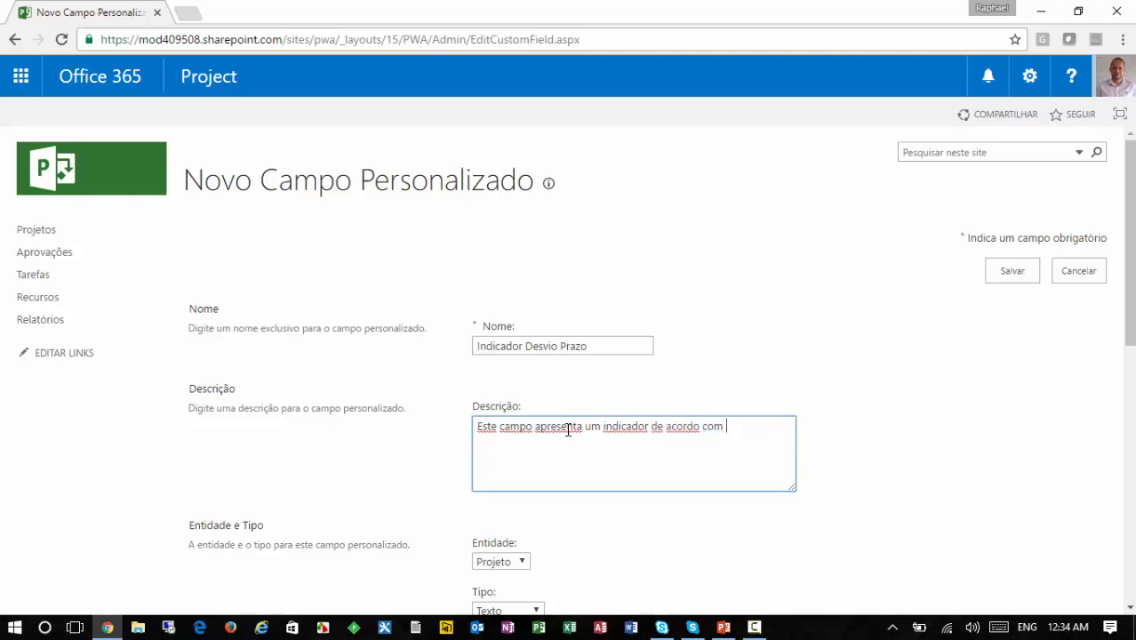
{"action": "type", "text": " o desvi"}
{"action": "key", "text": "BackSpace"}
{"action": "key", "text": "BackSpace"}
{"action": "key", "text": "BackSpace"}
{"action": "key", "text": "BackSpace"}
{"action": "key", "text": "BackSpace"}
{"action": "key", "text": "BackSpace"}
{"action": "key", "text": "BackSpace"}
{"action": "key", "text": "BackSpace"}
{"action": "key", "text": "BackSpace"}
{"action": "key", "text": "BackSpace"}
{"action": "key", "text": "BackSpace"}
{"action": "key", "text": "BackSpace"}
{"action": "key", "text": "BackSpace"}
{"action": "key", "text": "BackSpace"}
{"action": "key", "text": "shift+Left"}
{"action": "key", "text": "shift+Left"}
{"action": "key", "text": "shift+Left"}
{"action": "key", "text": "shift+Left"}
{"action": "key", "text": "shift+Left"}
{"action": "key", "text": "shift+Left"}
{"action": "key", "text": "shift+Left"}
{"action": "type", "text": "para os projetos com "}
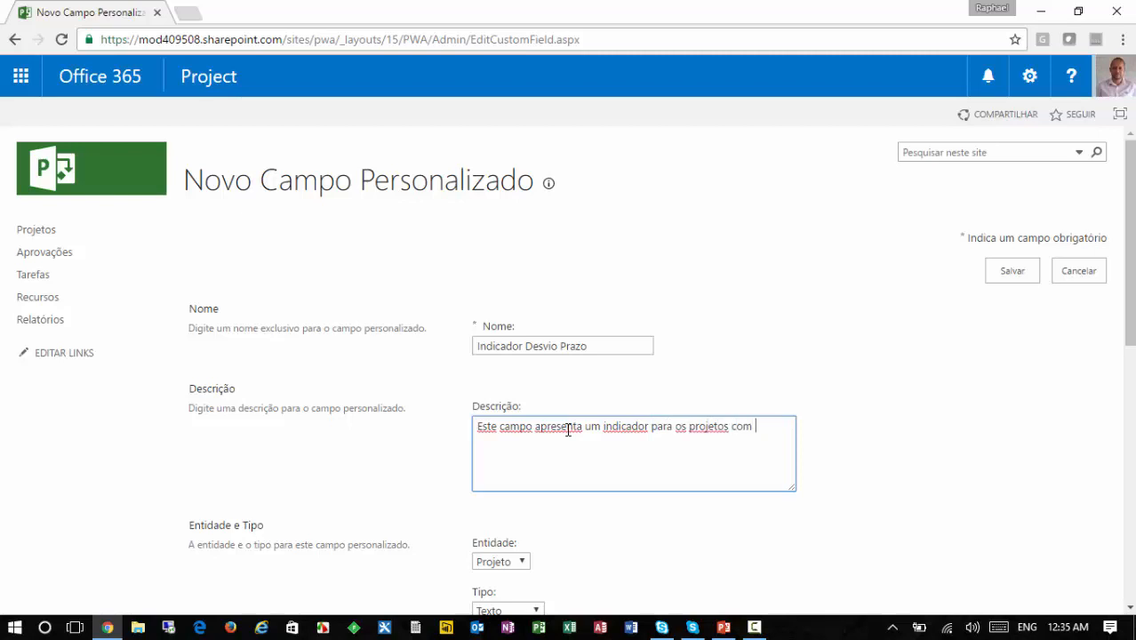
{"action": "type", "text": "desvio de prazo"}
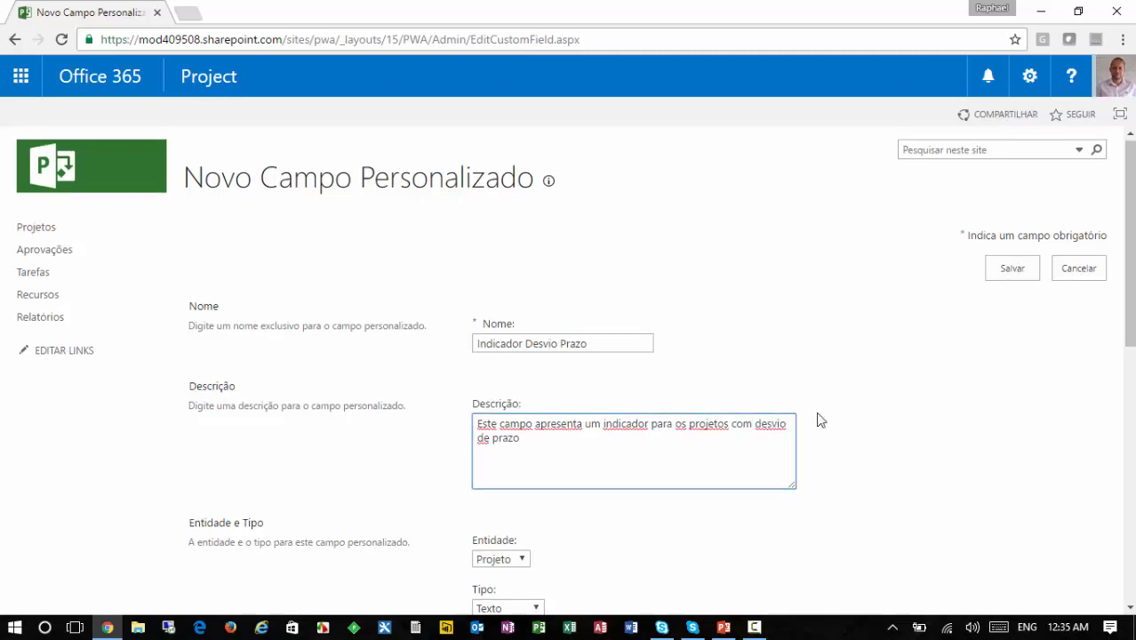
{"action": "scroll", "coordinate": [817, 417], "scroll_direction": "down", "scroll_amount": 2}
{"action": "scroll", "coordinate": [817, 415], "scroll_direction": "down", "scroll_amount": 3}
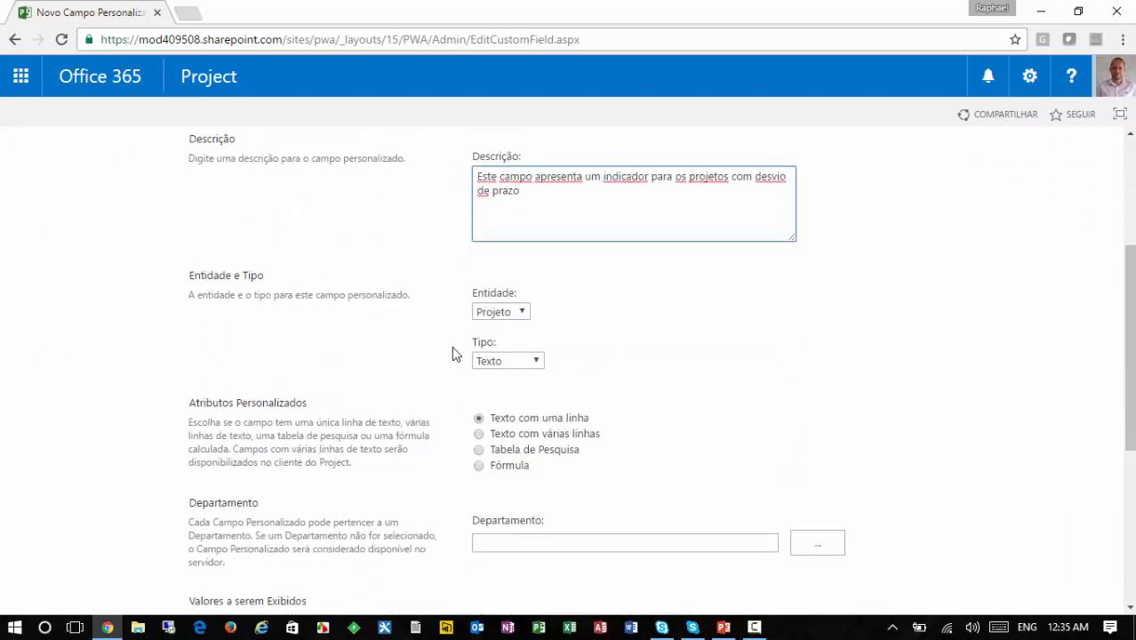
{"action": "scroll", "coordinate": [431, 327], "scroll_direction": "down", "scroll_amount": 1}
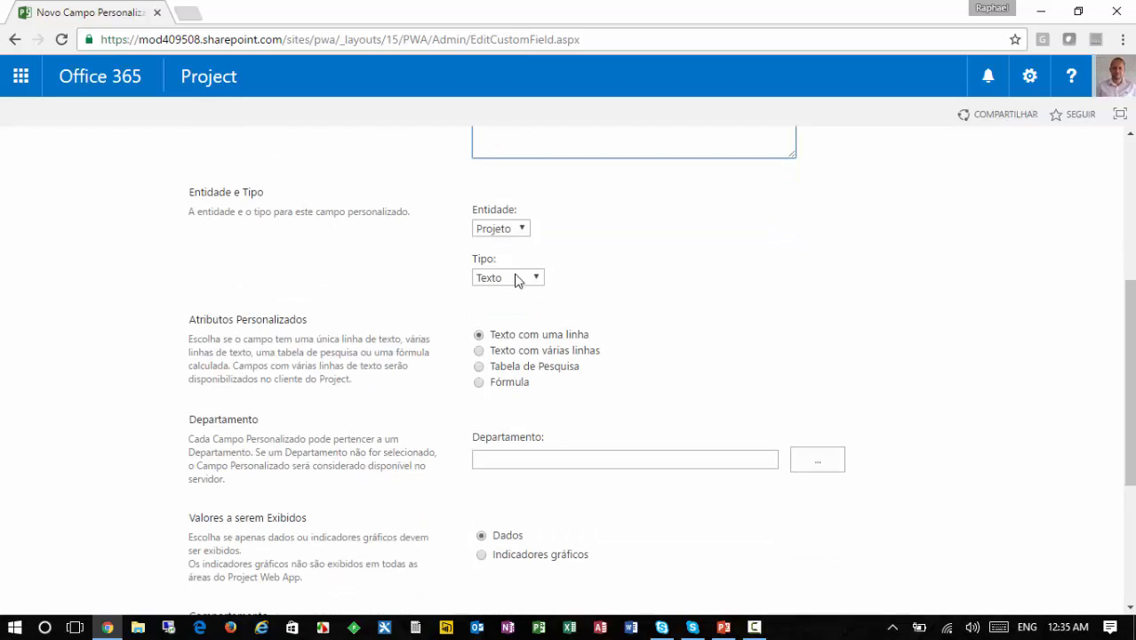
{"action": "scroll", "coordinate": [698, 320], "scroll_direction": "up", "scroll_amount": 1}
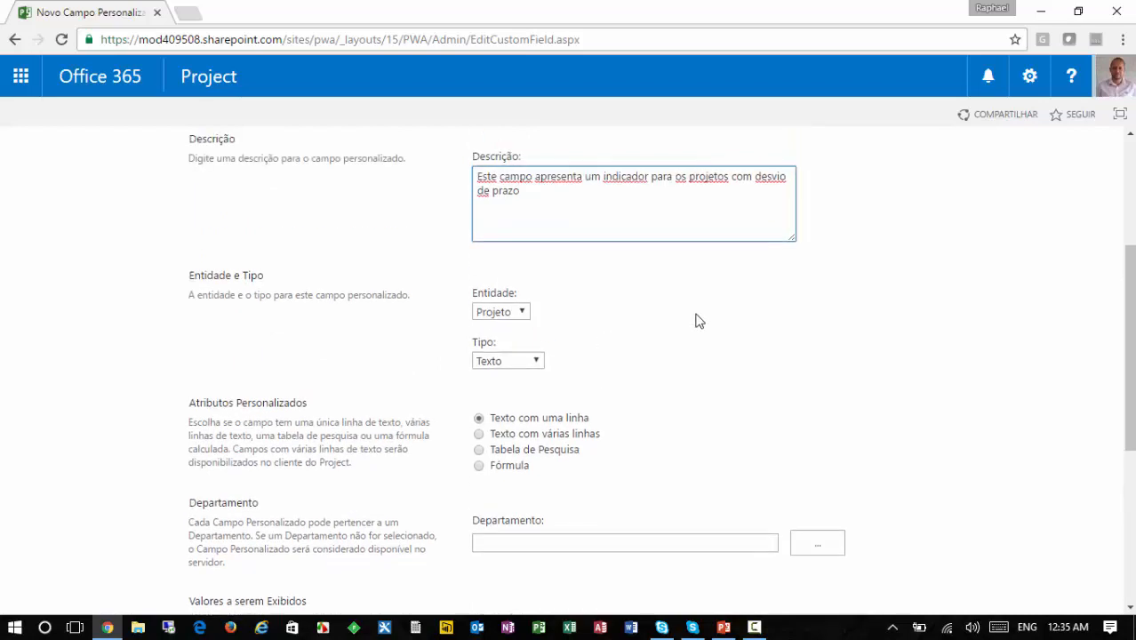
{"action": "left_click", "coordinate": [512, 360]}
{"action": "left_click", "coordinate": [512, 423]}
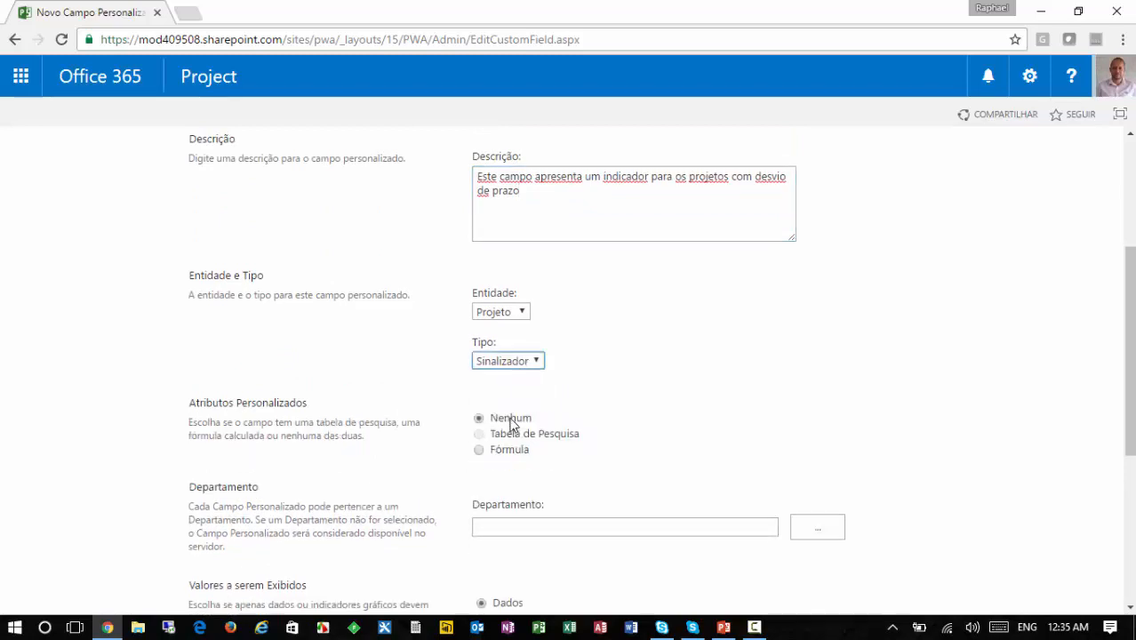
{"action": "left_click", "coordinate": [522, 366]}
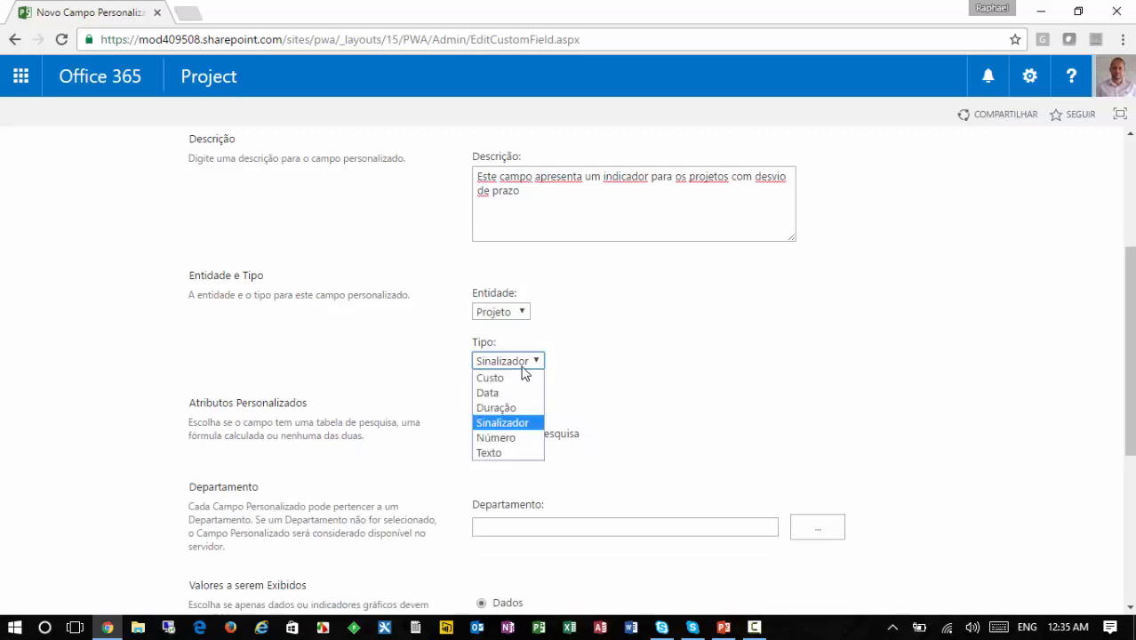
{"action": "left_click", "coordinate": [508, 453]}
Step: Set the custom attributes of the Indicador Desvio Prazo text field to Fórmula
{"action": "scroll", "coordinate": [823, 391], "scroll_direction": "down", "scroll_amount": 2}
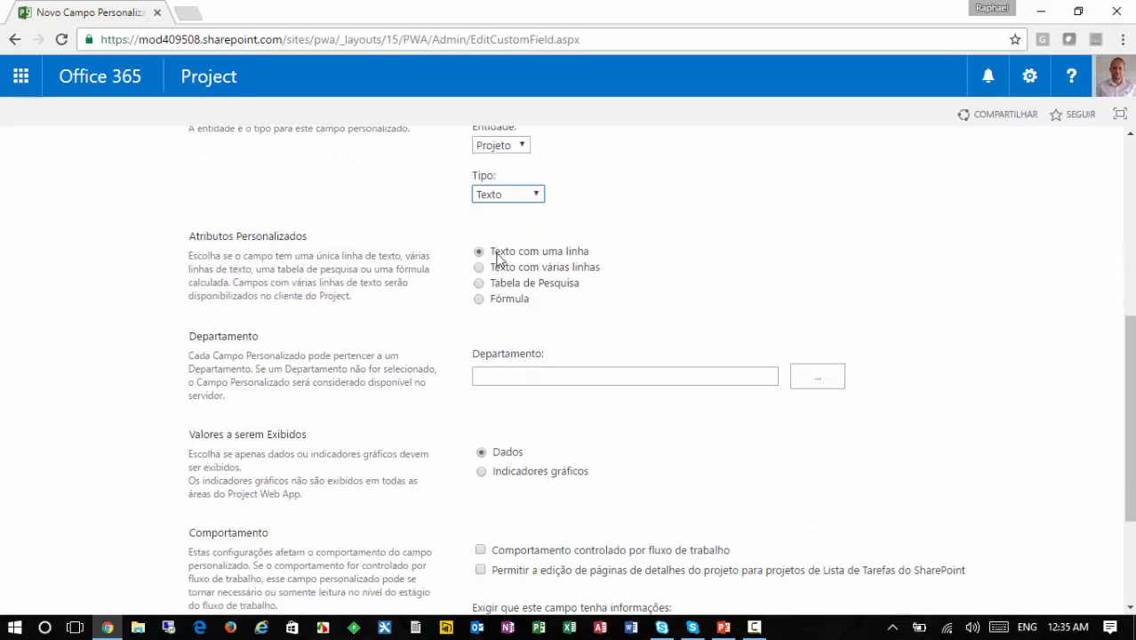
{"action": "left_click", "coordinate": [520, 302]}
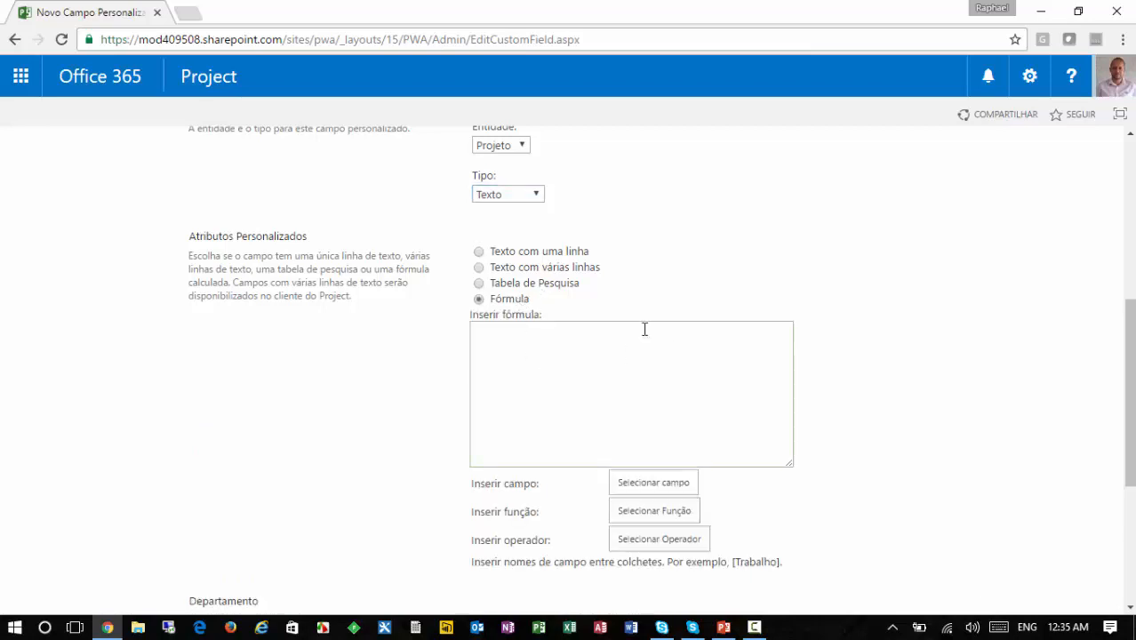
{"action": "scroll", "coordinate": [533, 293], "scroll_direction": "down", "scroll_amount": 1}
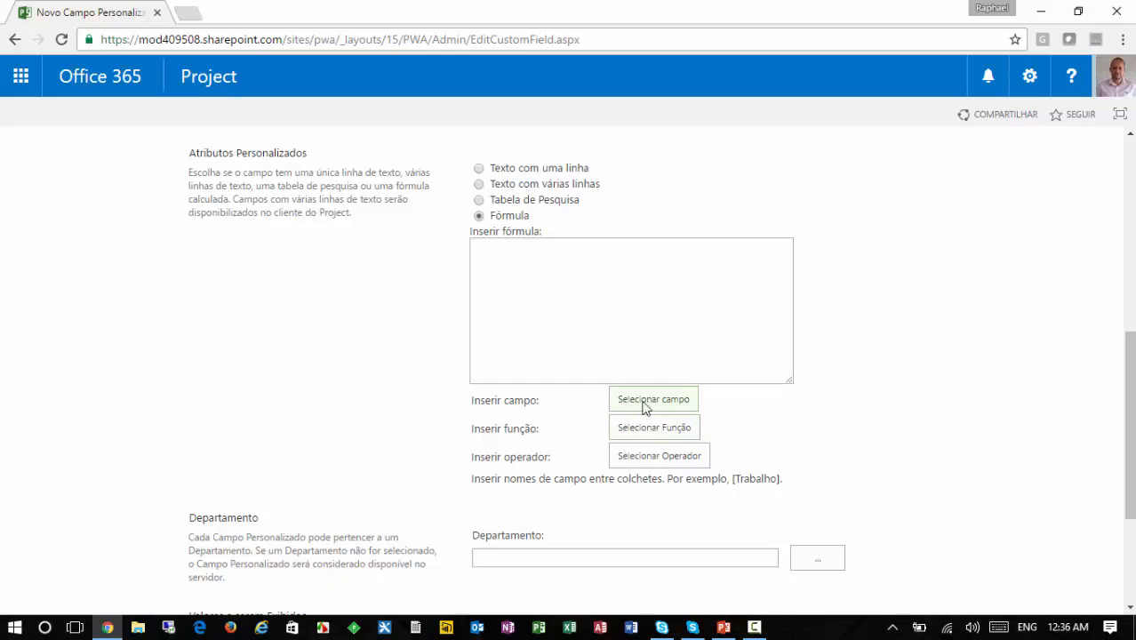
Step: Examine the Custo fields that can be inserted into the formula
{"action": "left_click", "coordinate": [646, 405]}
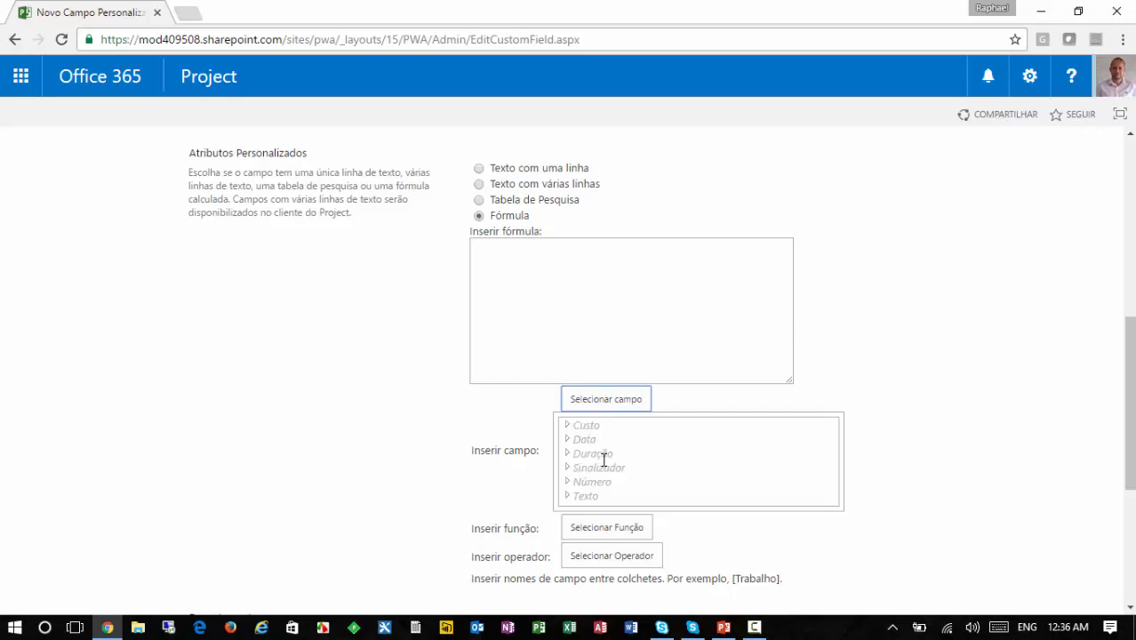
{"action": "left_click", "coordinate": [566, 425]}
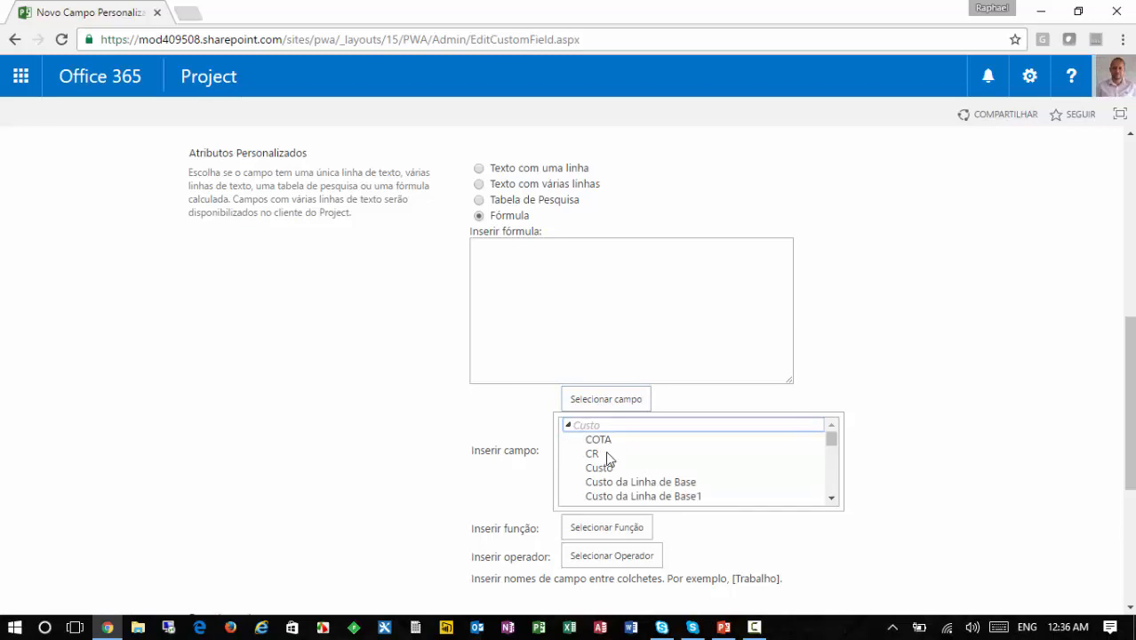
{"action": "scroll", "coordinate": [626, 456], "scroll_direction": "down", "scroll_amount": 5}
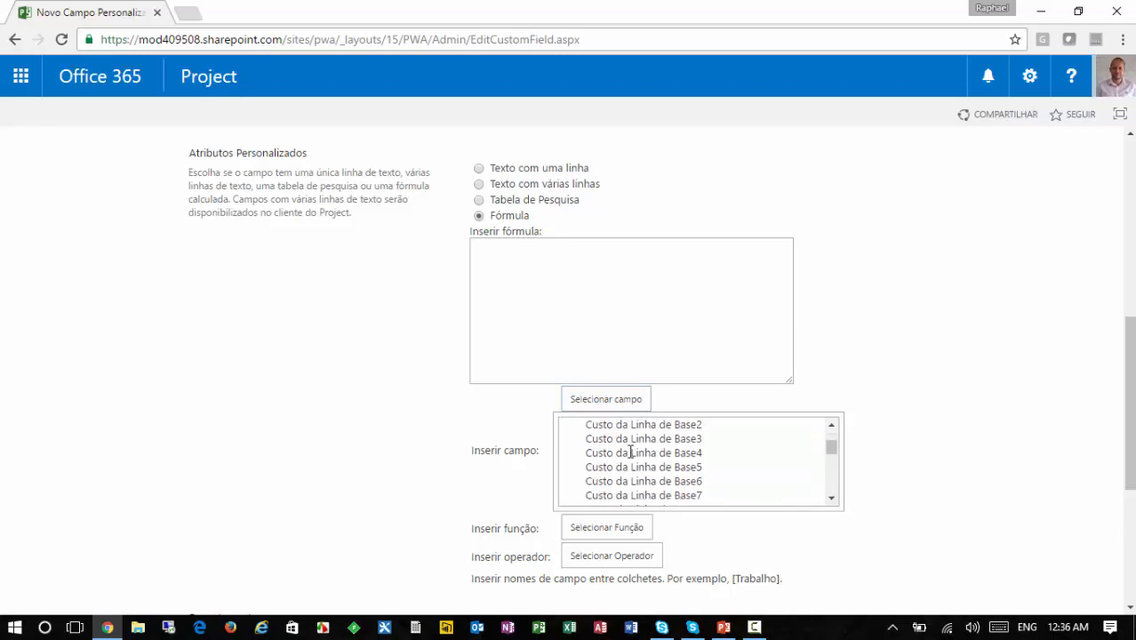
{"action": "scroll", "coordinate": [627, 453], "scroll_direction": "up", "scroll_amount": 5}
{"action": "left_click", "coordinate": [629, 399]}
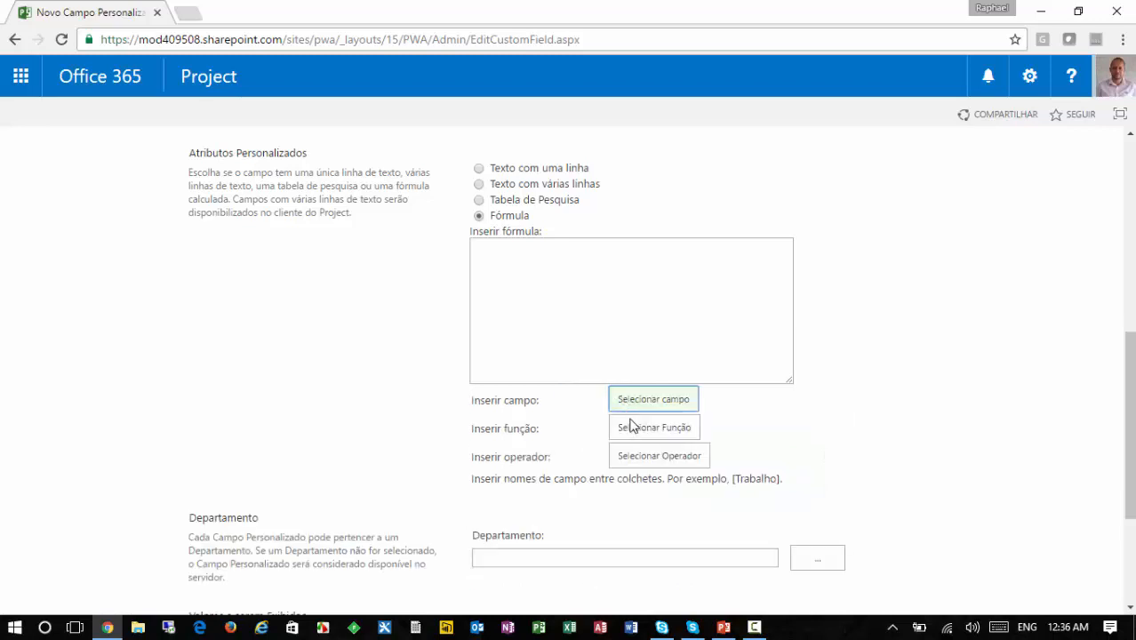
Step: Examine the function categories available for the formula, including the Date / Time functions
{"action": "scroll", "coordinate": [658, 432], "scroll_direction": "down", "scroll_amount": 1}
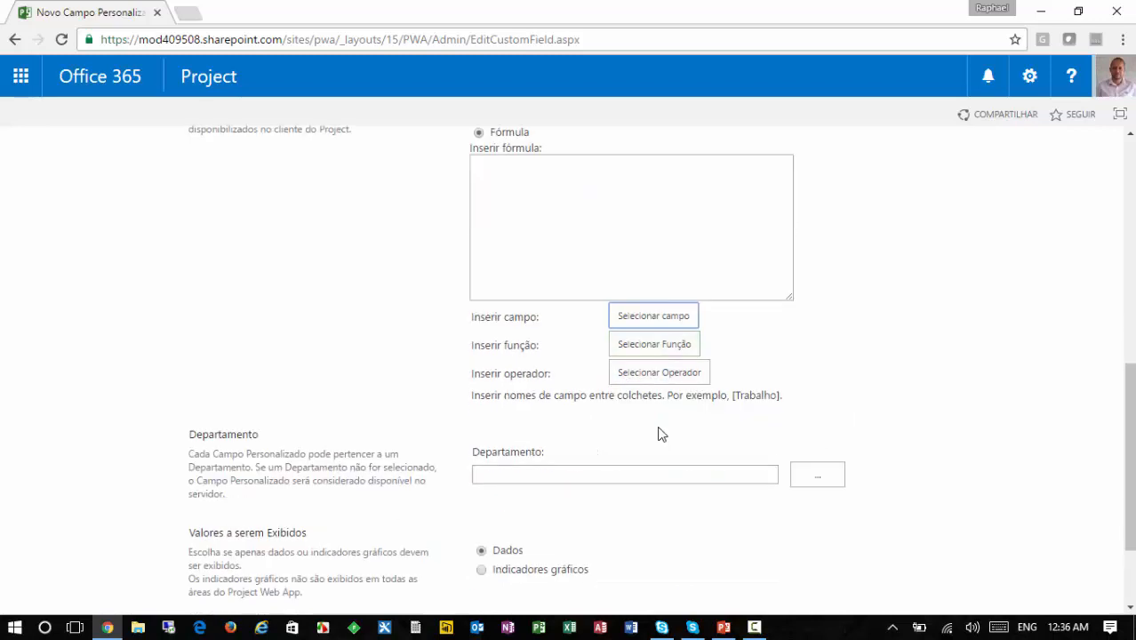
{"action": "left_click", "coordinate": [649, 344]}
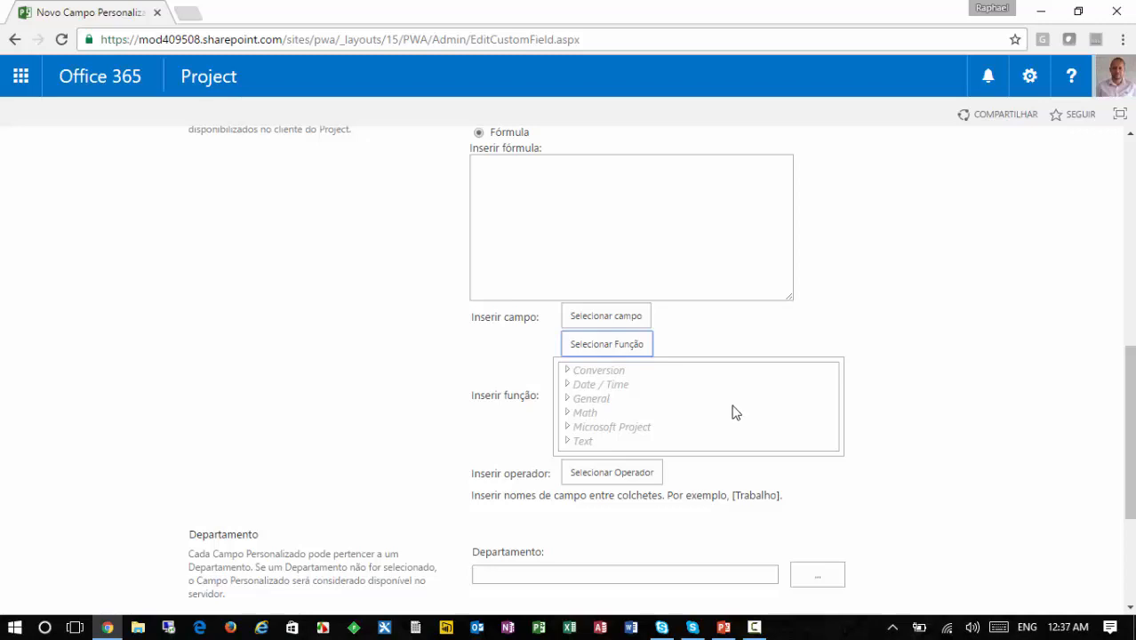
{"action": "left_click", "coordinate": [569, 387]}
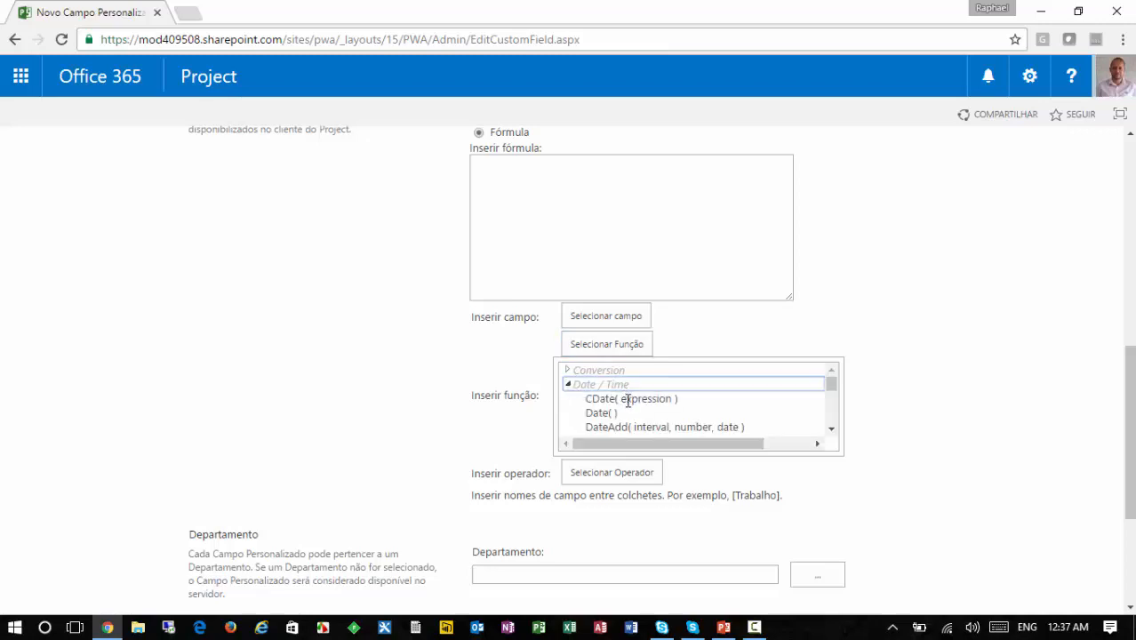
{"action": "scroll", "coordinate": [628, 401], "scroll_direction": "down", "scroll_amount": 5}
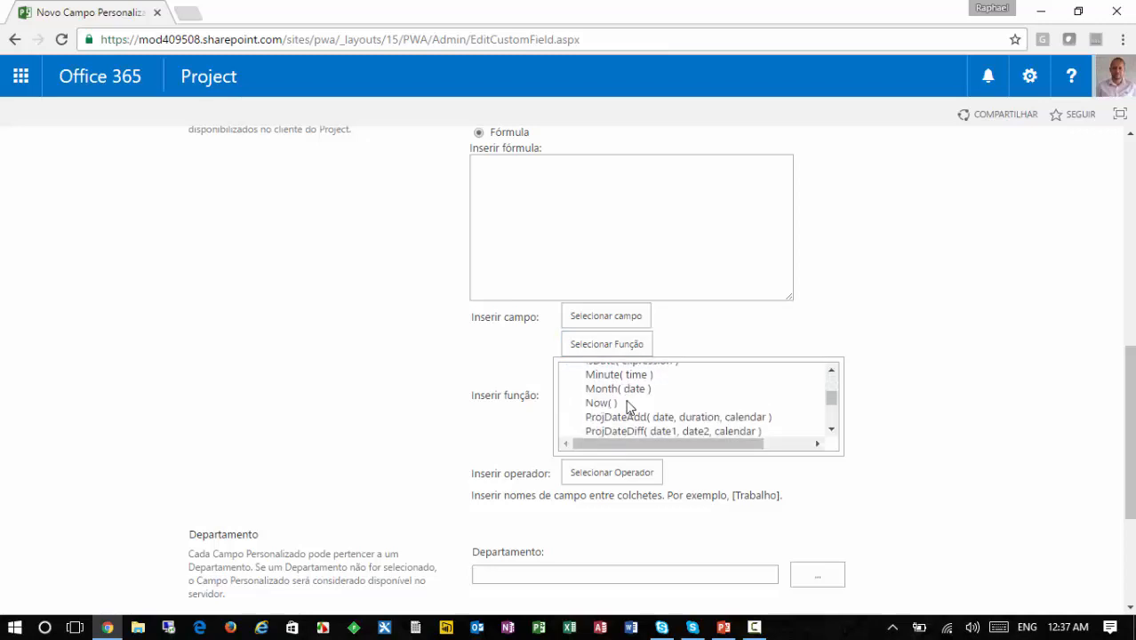
{"action": "scroll", "coordinate": [629, 401], "scroll_direction": "up", "scroll_amount": 2}
{"action": "scroll", "coordinate": [628, 400], "scroll_direction": "up", "scroll_amount": 3}
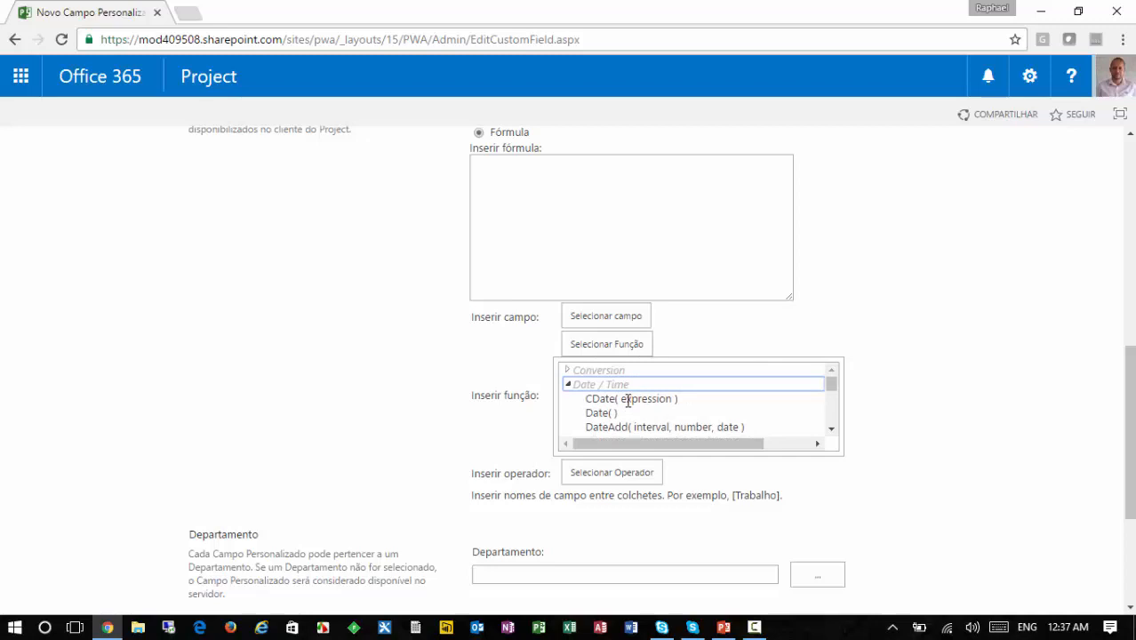
{"action": "left_click", "coordinate": [570, 386]}
{"action": "scroll", "coordinate": [666, 409], "scroll_direction": "up", "scroll_amount": 1}
{"action": "left_click", "coordinate": [628, 427]}
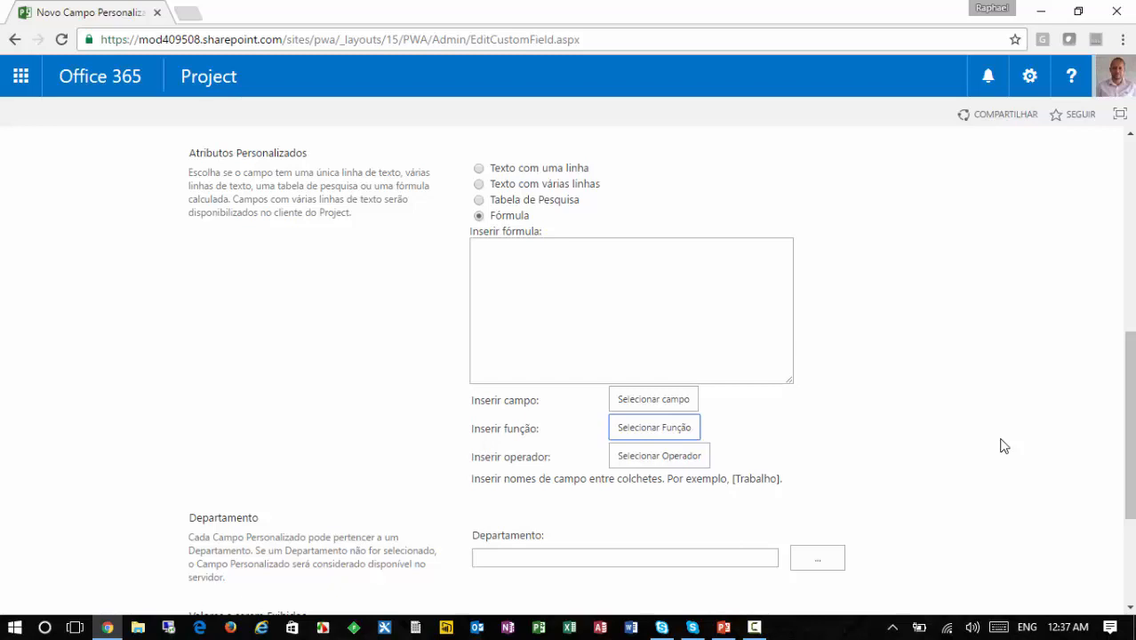
Step: Insert the general function IIf( expression, truepart, falsepart ) into the empty formula
{"action": "left_click", "coordinate": [543, 277]}
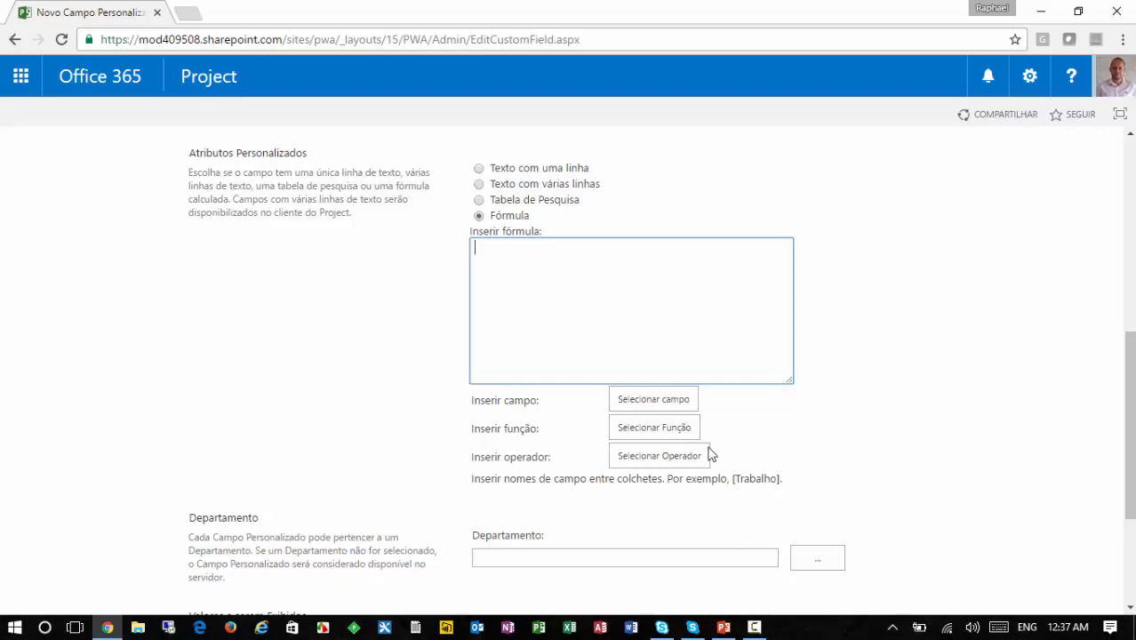
{"action": "left_click", "coordinate": [647, 434]}
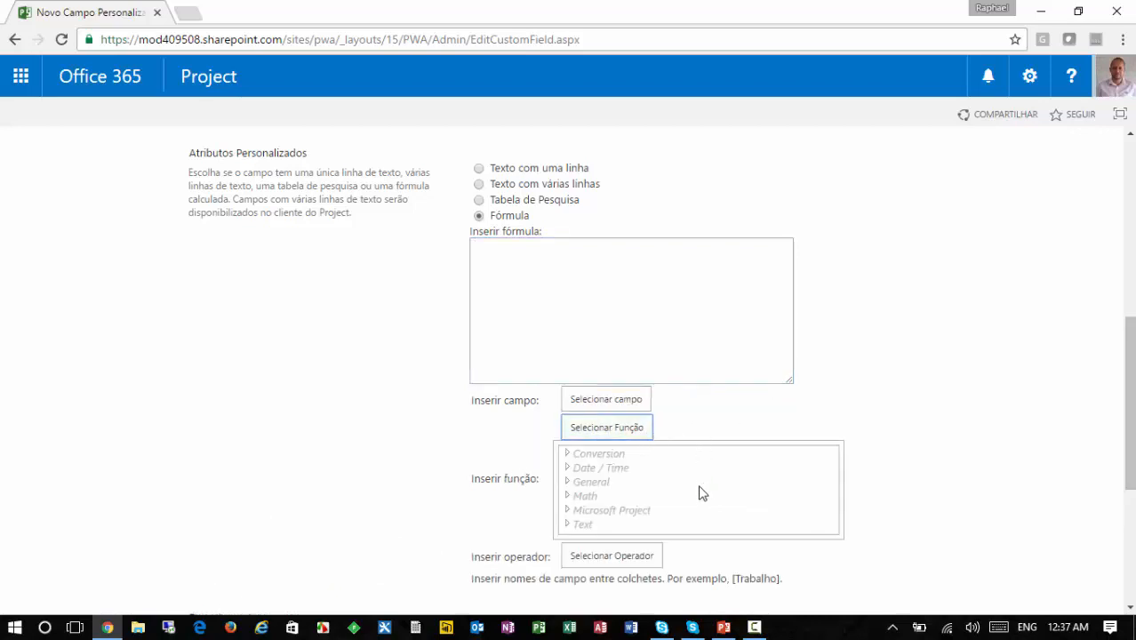
{"action": "left_click", "coordinate": [566, 481]}
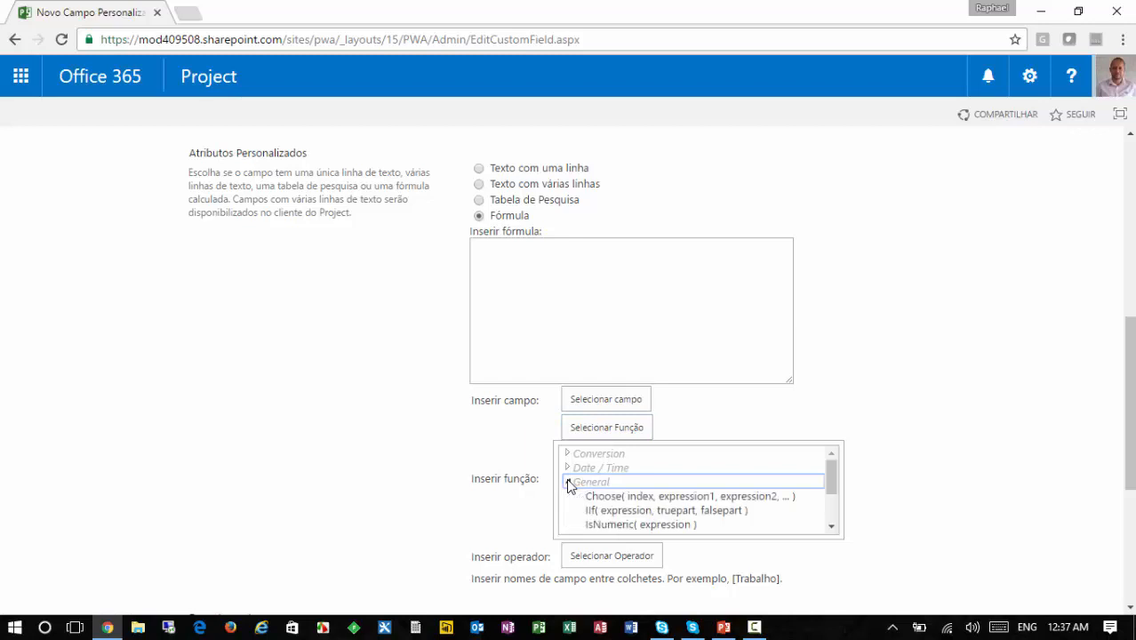
{"action": "double_click", "coordinate": [611, 511]}
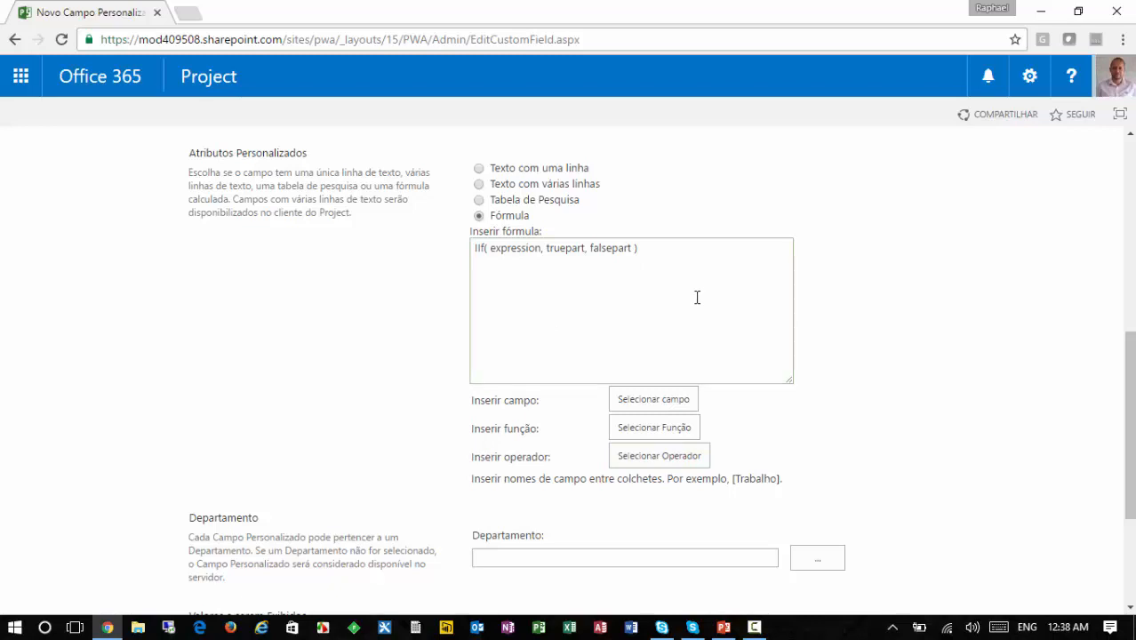
Step: Delete the expression placeholder from the IIf formula, keeping truepart and falsepart
{"action": "left_click", "coordinate": [491, 249]}
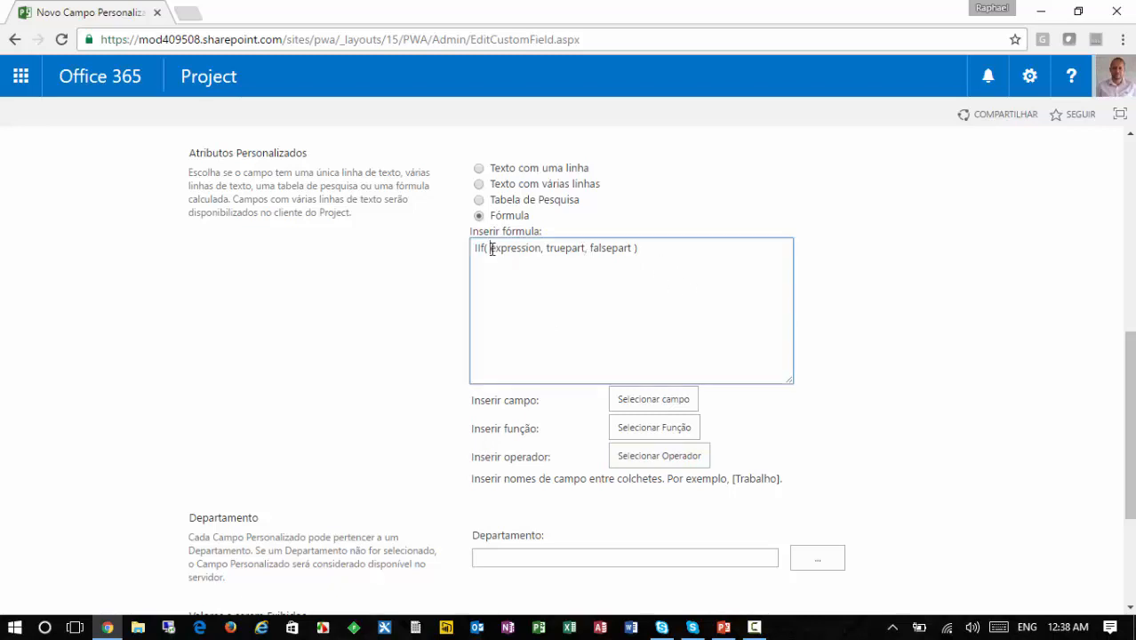
{"action": "key", "text": "shift+Right"}
{"action": "key", "text": "shift+Right"}
{"action": "key", "text": "shift+Right"}
{"action": "key", "text": "shift+Right"}
{"action": "key", "text": "shift+Right"}
{"action": "key", "text": "shift+Right"}
{"action": "key", "text": "shift+Right"}
{"action": "key", "text": "shift+Right"}
{"action": "key", "text": "shift+Right"}
{"action": "key", "text": "shift+Right"}
{"action": "key", "text": "Delete"}
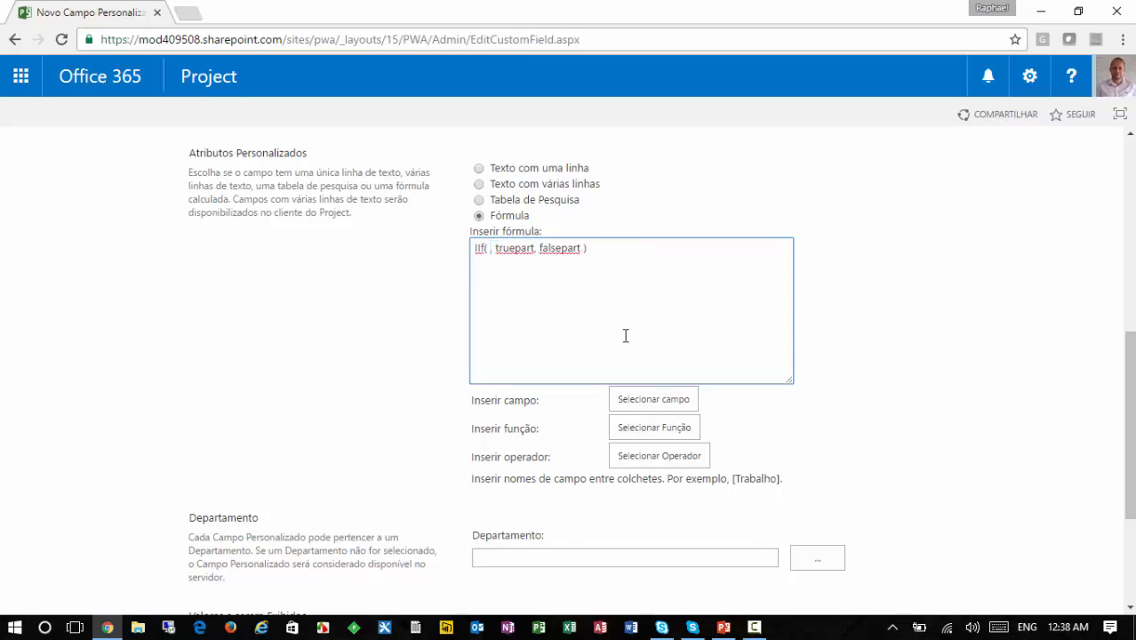
Step: Insert the Duração field Variação do Término as the IIf condition and compare it with > 0
{"action": "left_click", "coordinate": [669, 402]}
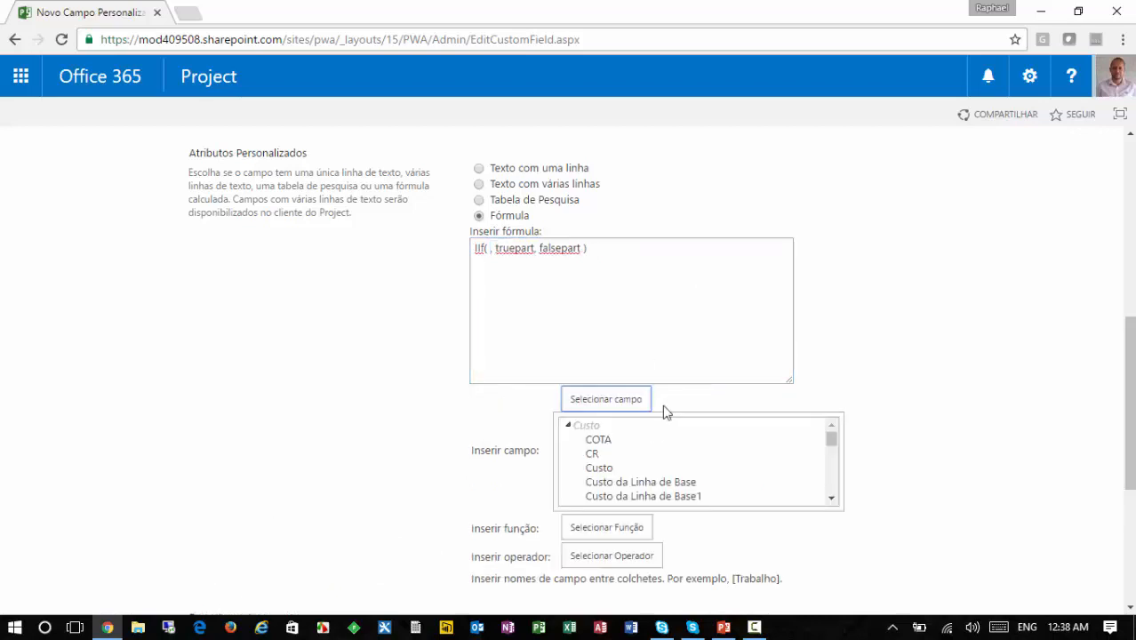
{"action": "left_click", "coordinate": [569, 425]}
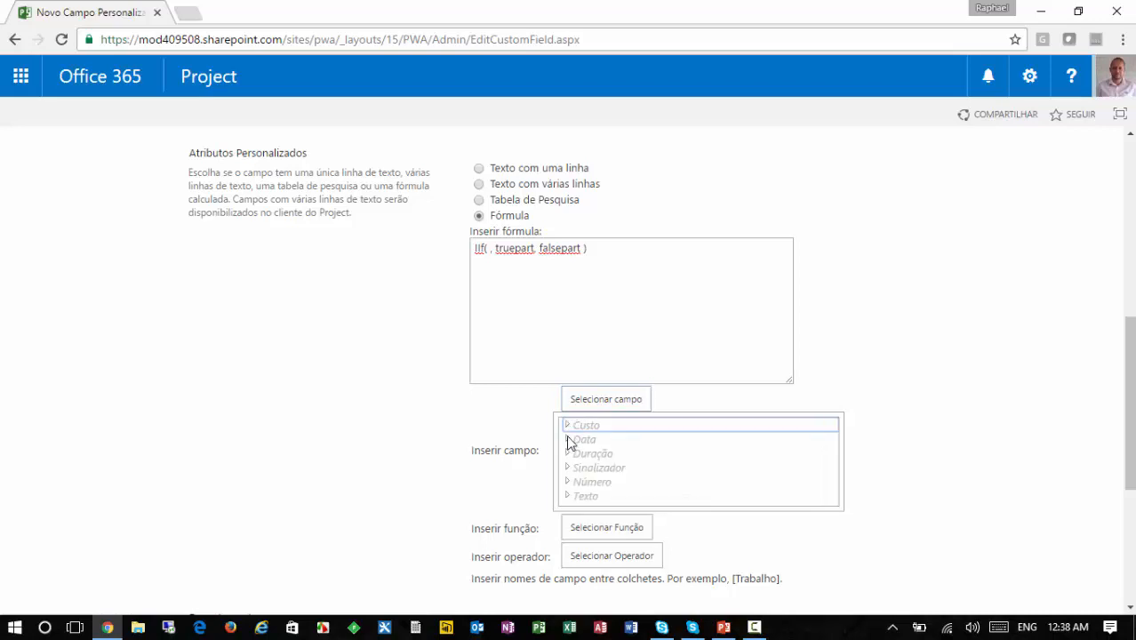
{"action": "left_click", "coordinate": [568, 439]}
{"action": "scroll", "coordinate": [633, 448], "scroll_direction": "down", "scroll_amount": 10}
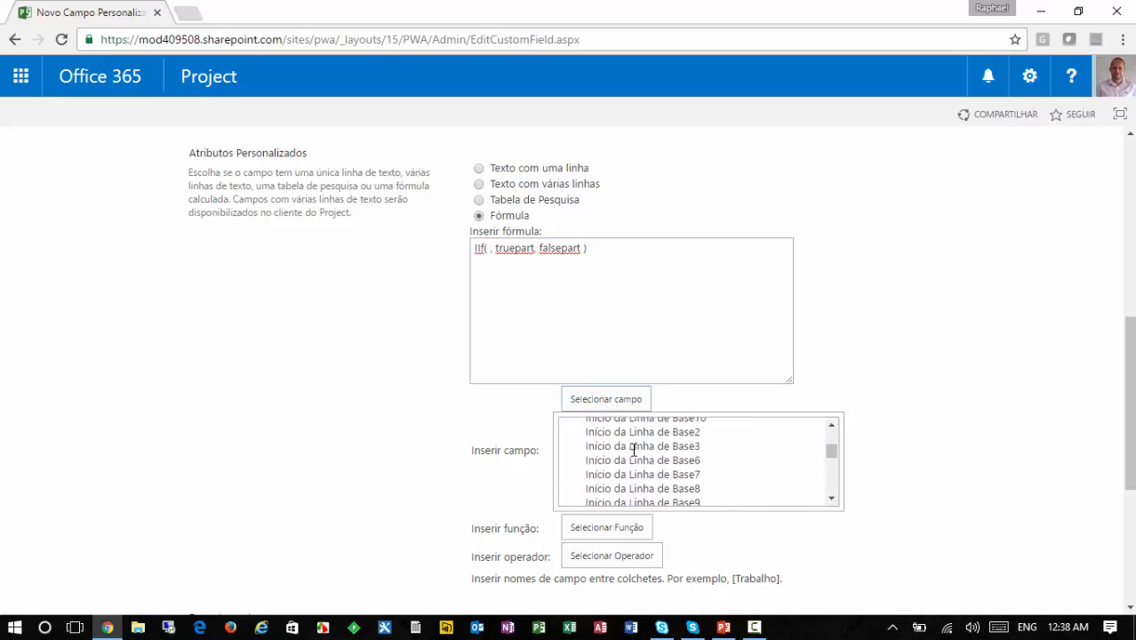
{"action": "scroll", "coordinate": [633, 451], "scroll_direction": "down", "scroll_amount": 10}
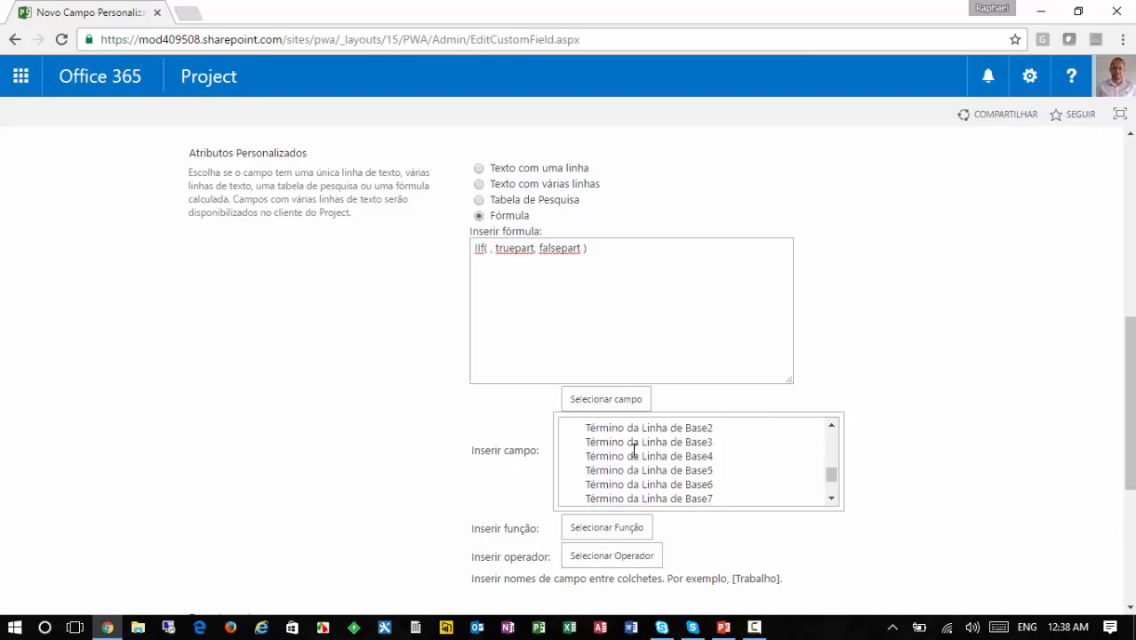
{"action": "scroll", "coordinate": [633, 452], "scroll_direction": "up", "scroll_amount": 15}
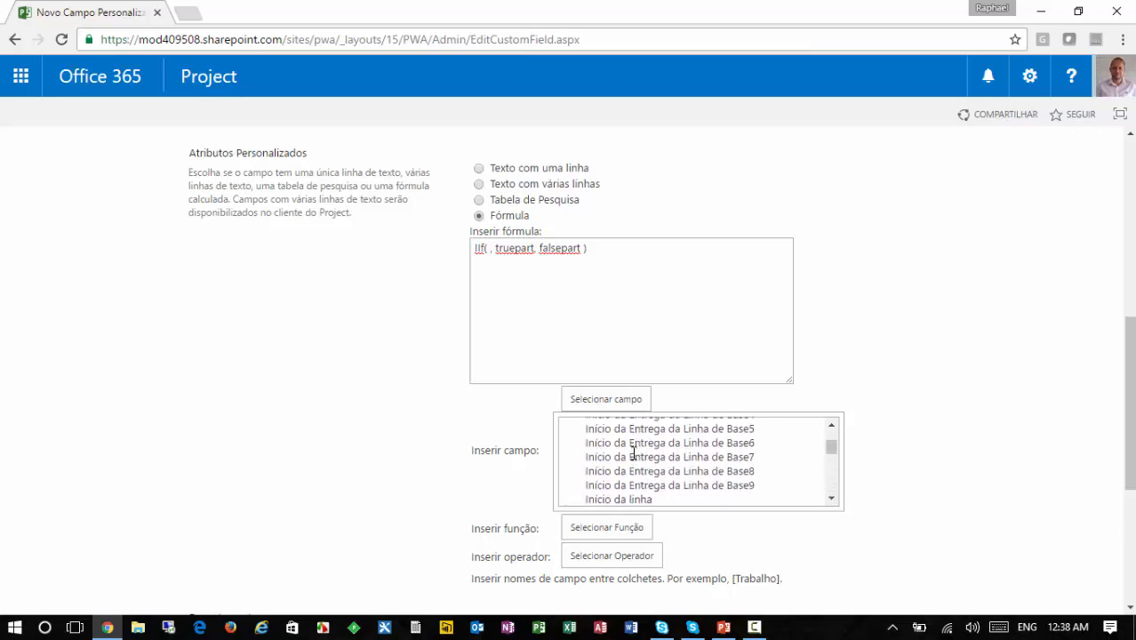
{"action": "scroll", "coordinate": [979, 431], "scroll_direction": "down", "scroll_amount": 3}
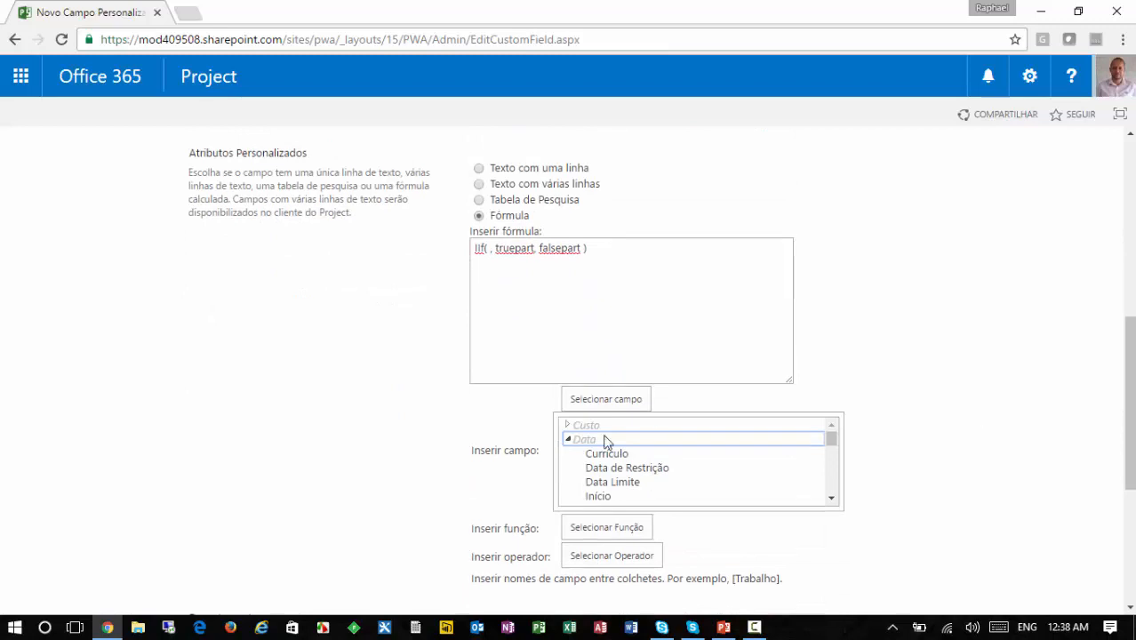
{"action": "left_click", "coordinate": [568, 440]}
{"action": "scroll", "coordinate": [851, 418], "scroll_direction": "down", "scroll_amount": 2}
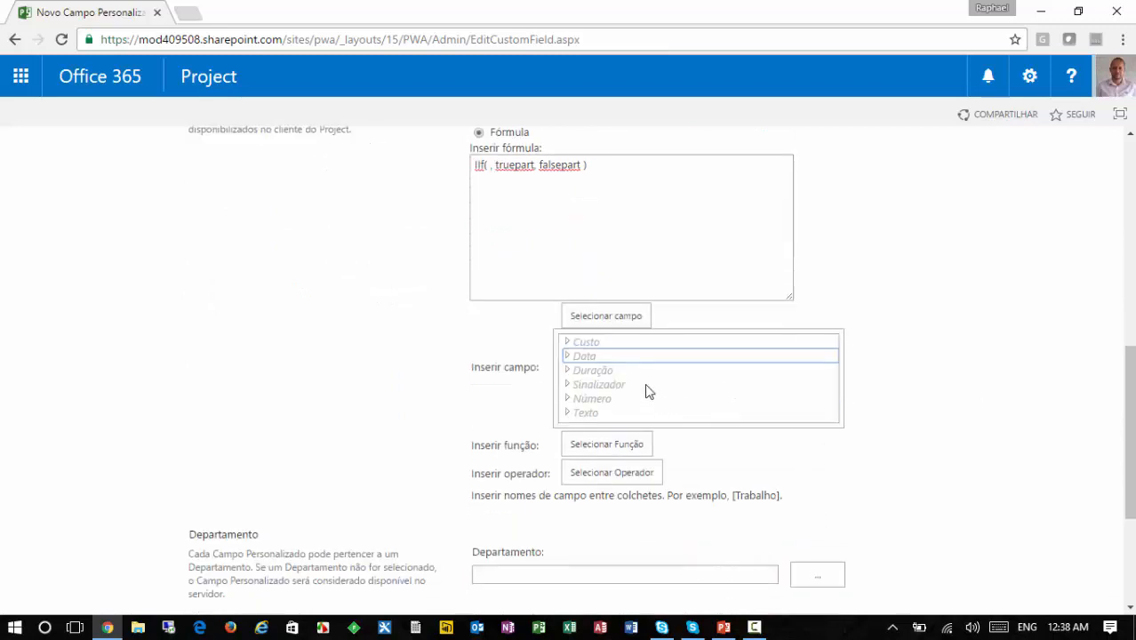
{"action": "left_click", "coordinate": [569, 374]}
{"action": "scroll", "coordinate": [573, 380], "scroll_direction": "down", "scroll_amount": 5}
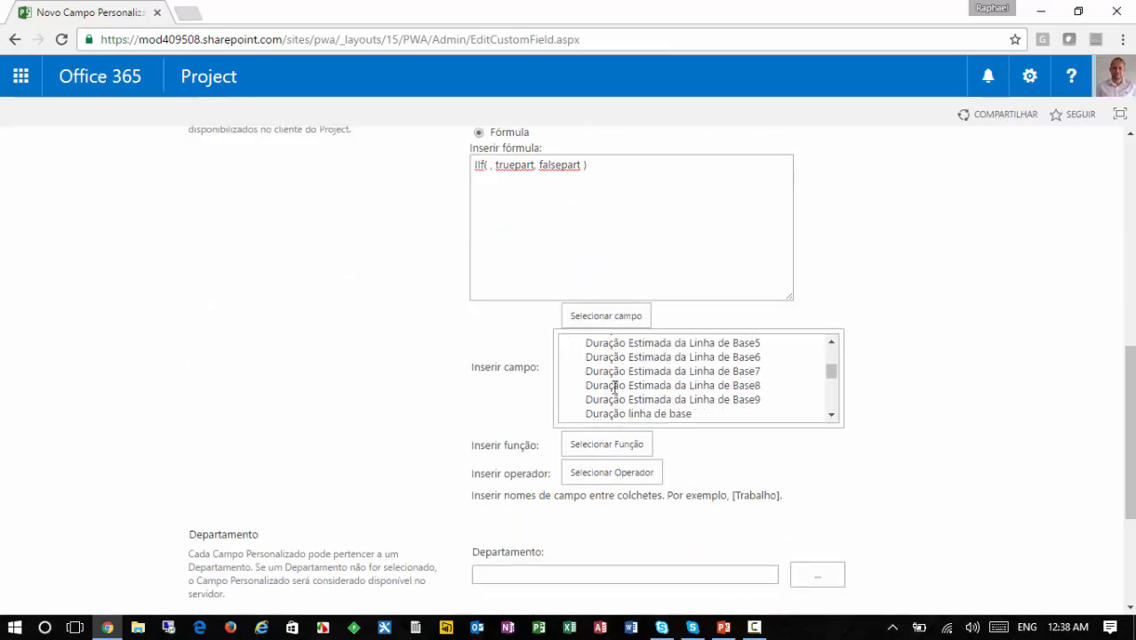
{"action": "scroll", "coordinate": [614, 386], "scroll_direction": "down", "scroll_amount": 2}
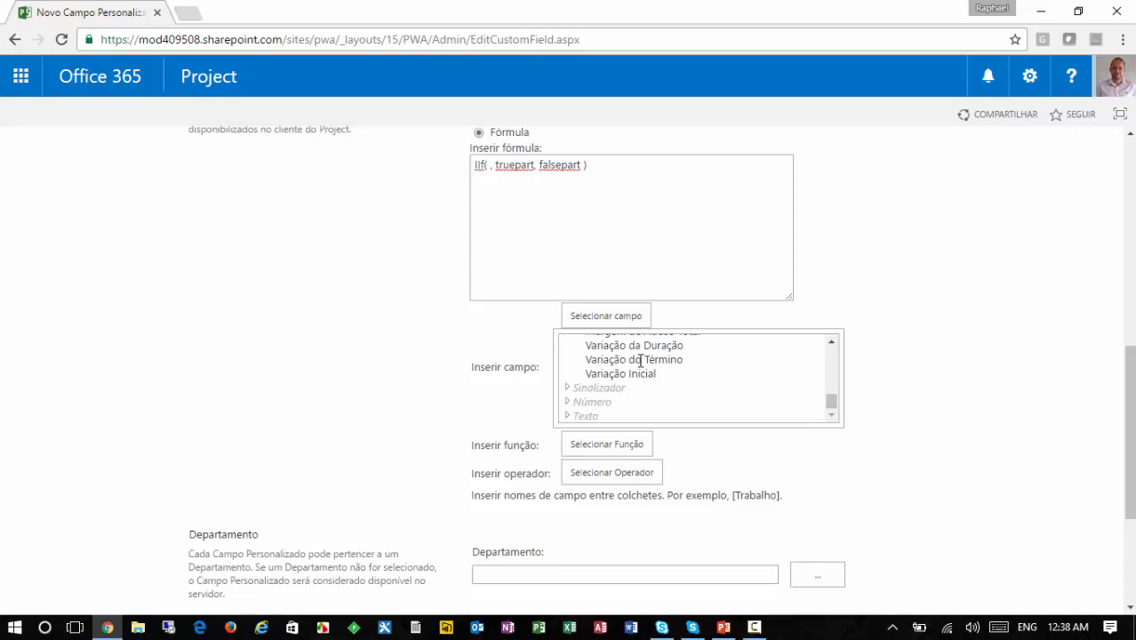
{"action": "left_click", "coordinate": [640, 359]}
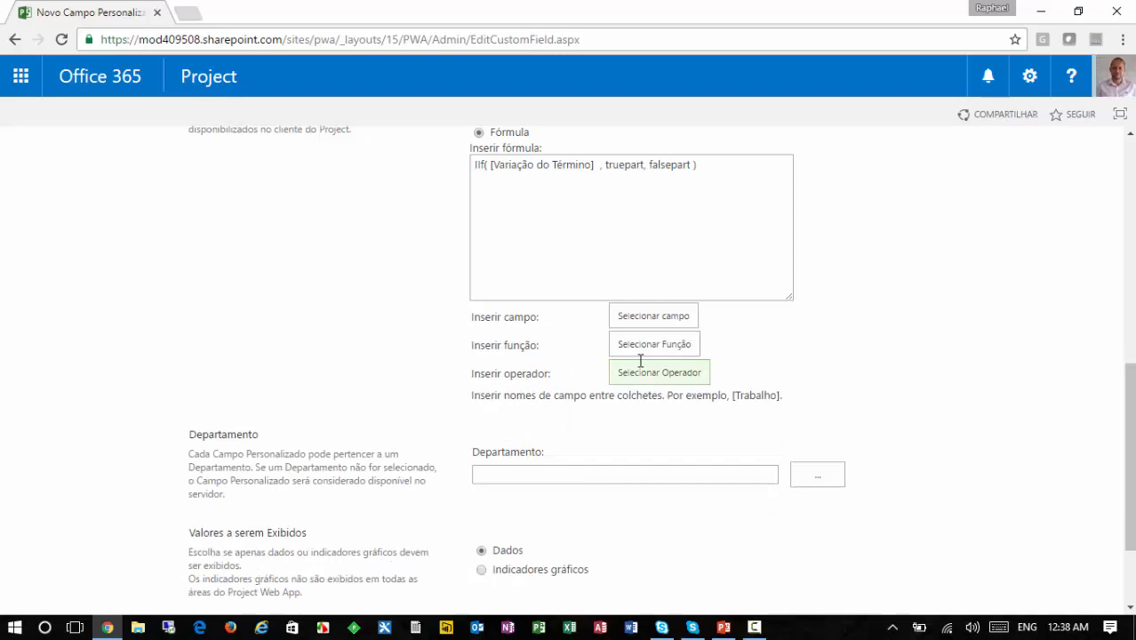
{"action": "left_click", "coordinate": [597, 165]}
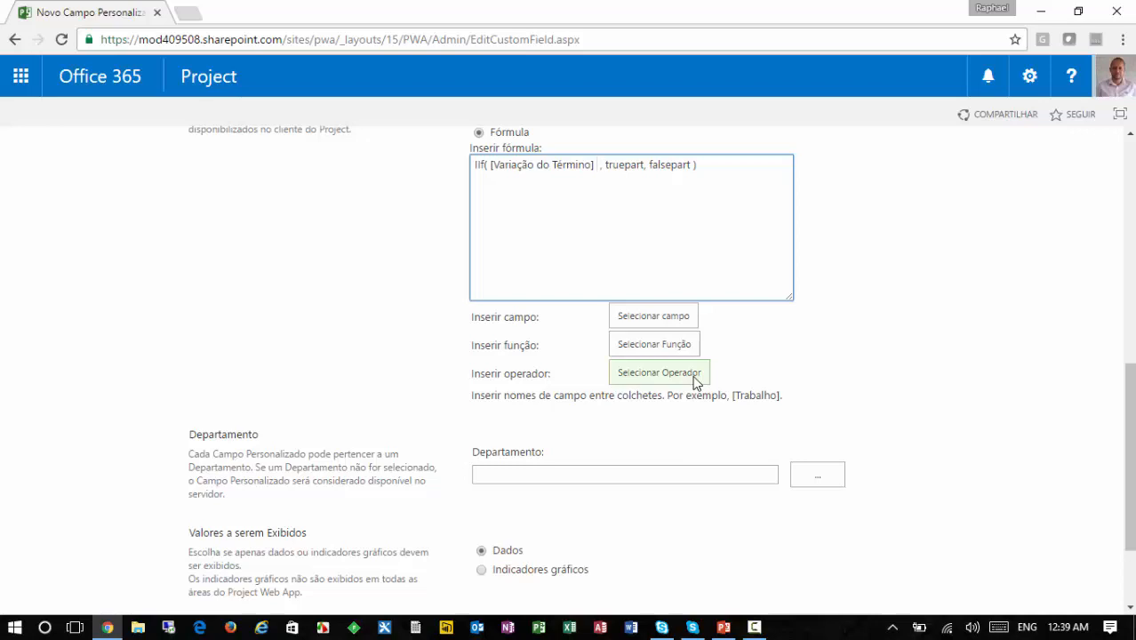
{"action": "type", "text": "> 0"}
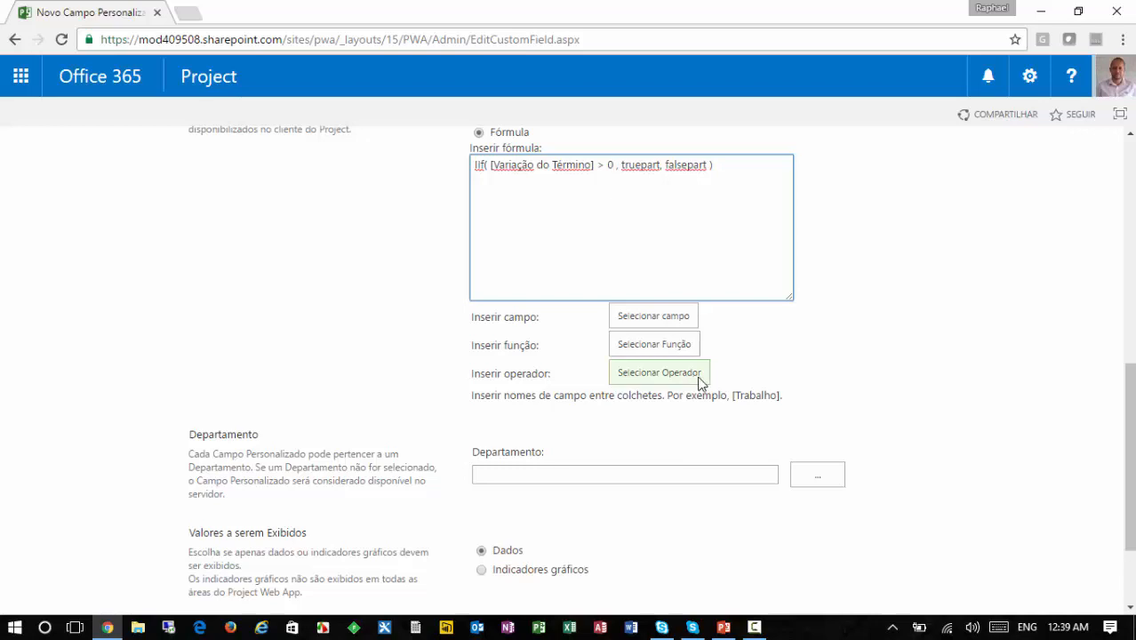
Step: Replace the truepart placeholder in the formula with the text "Projeto com Desvio de Prazo"
{"action": "key", "text": "shift+Right"}
{"action": "key", "text": "shift+Right"}
{"action": "key", "text": "shift+Right"}
{"action": "key", "text": "shift+Right"}
{"action": "key", "text": "shift+Right"}
{"action": "key", "text": "shift+Right"}
{"action": "key", "text": "shift+Right"}
{"action": "key", "text": "shift+Right"}
{"action": "type", "text": "\"Projeto c"}
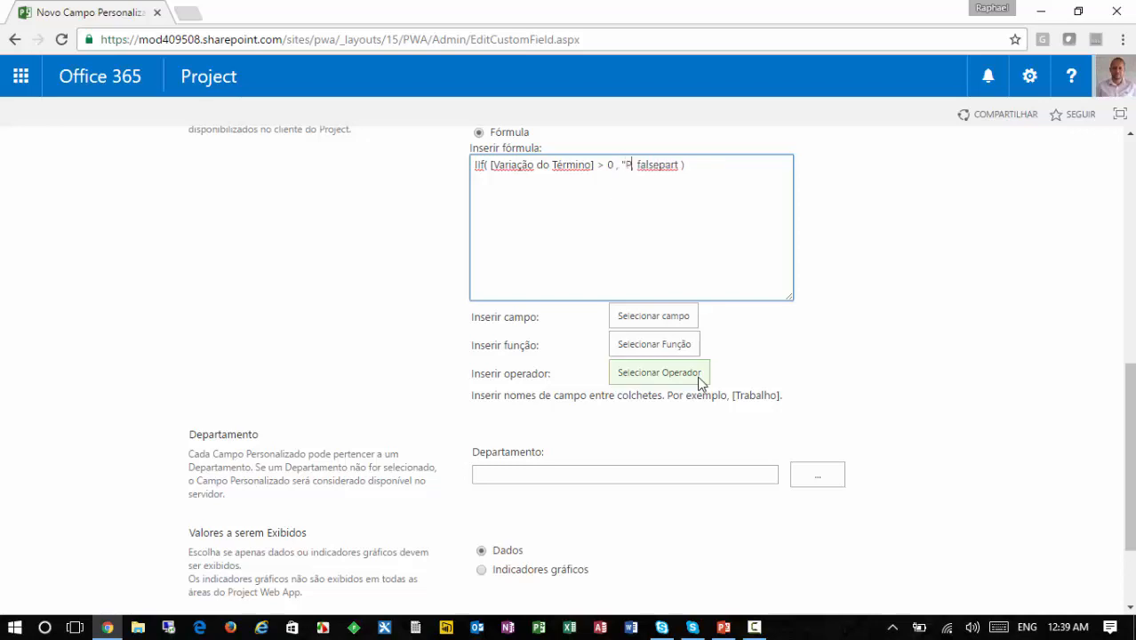
{"action": "type", "text": "om Desvio de P"}
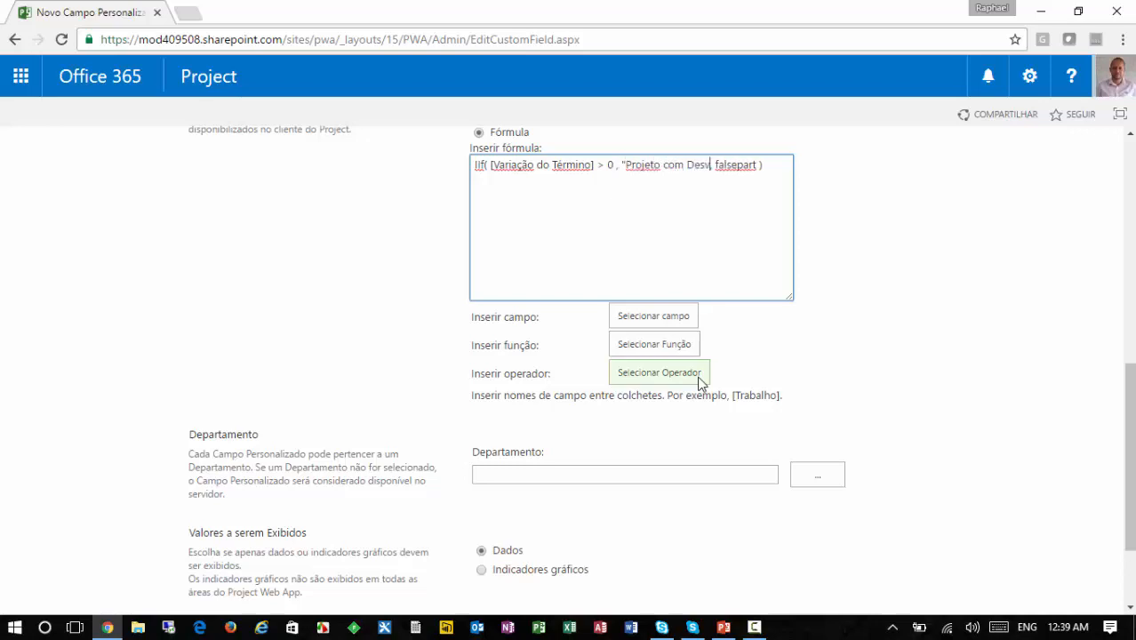
{"action": "type", "text": "razo\","}
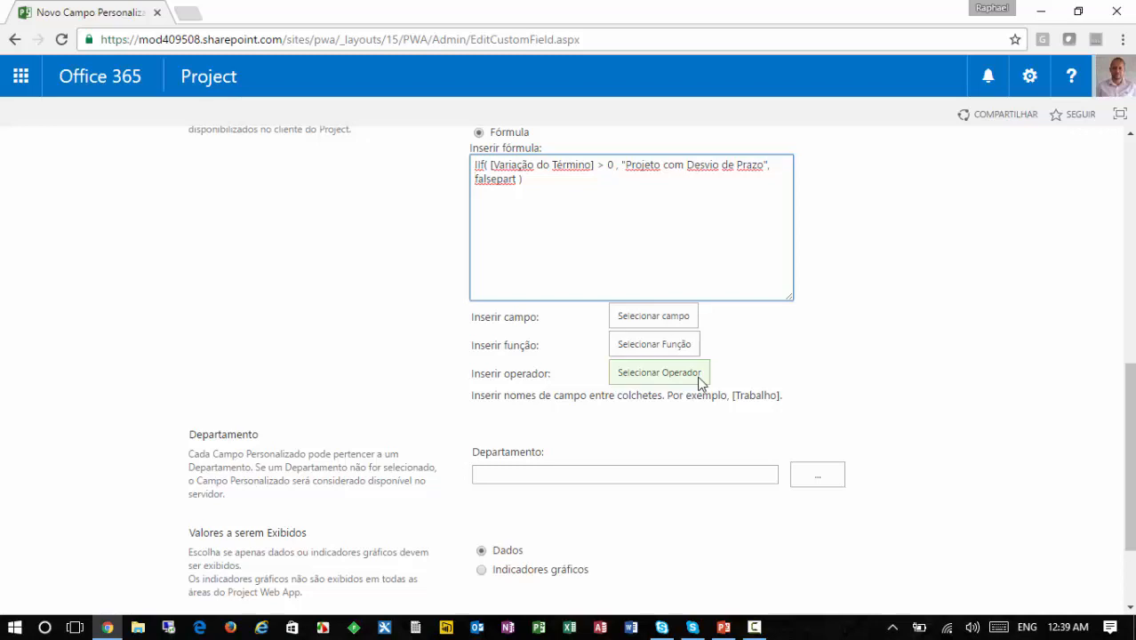
Step: Replace the falsepart placeholder in the formula with the text "Projeto sem Desvio de Prazo"
{"action": "key", "text": "shift+Right"}
{"action": "key", "text": "shift+Right"}
{"action": "key", "text": "shift+Right"}
{"action": "key", "text": "shift+Right"}
{"action": "key", "text": "shift+Right"}
{"action": "key", "text": "shift+Right"}
{"action": "key", "text": "shift+Right"}
{"action": "key", "text": "shift+Right"}
{"action": "key", "text": "shift+Right"}
{"action": "type", "text": "\"Pro"}
{"action": "type", "text": "jeto sem "}
{"action": "type", "text": "Desvio de Pra"}
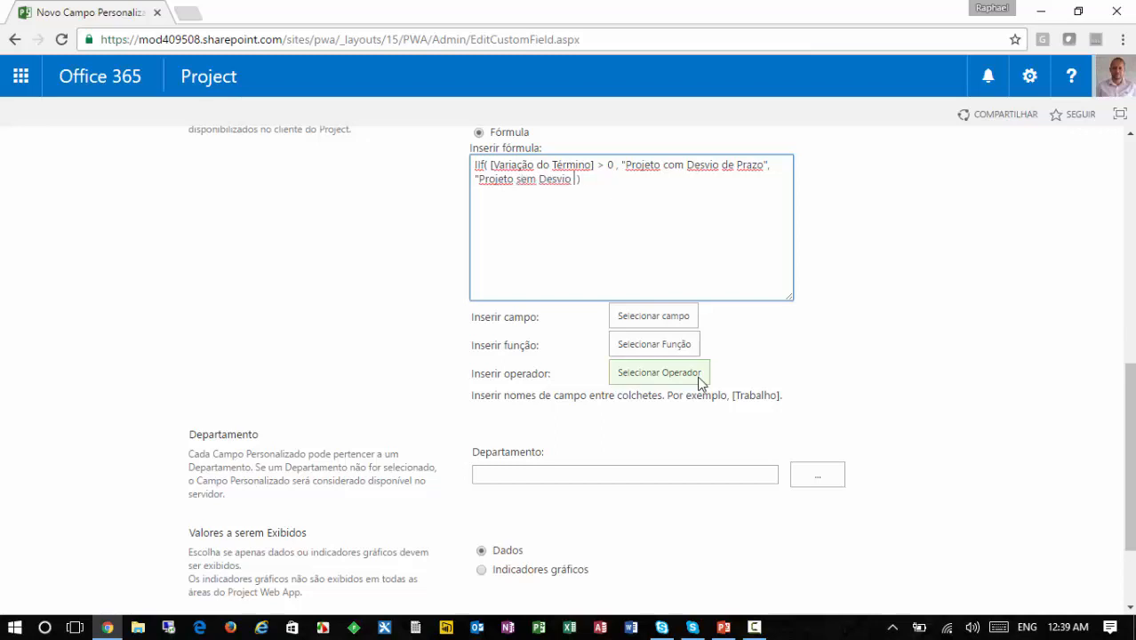
{"action": "type", "text": "zo\""}
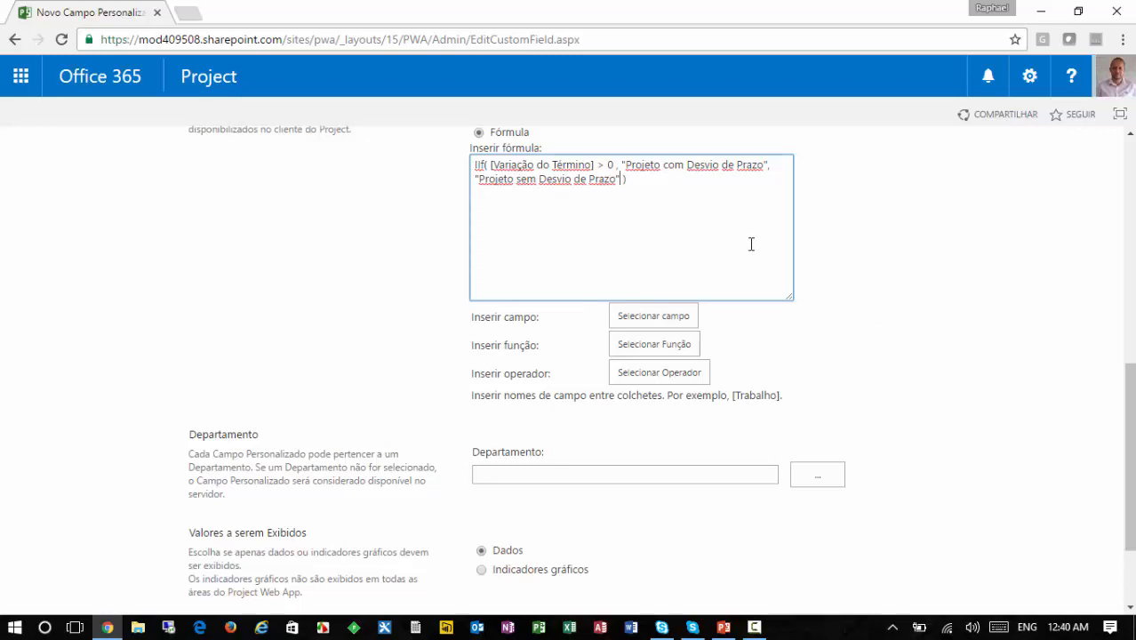
Step: Set the custom field's displayed values to Indicadores gráficos instead of data
{"action": "scroll", "coordinate": [925, 298], "scroll_direction": "down", "scroll_amount": 3}
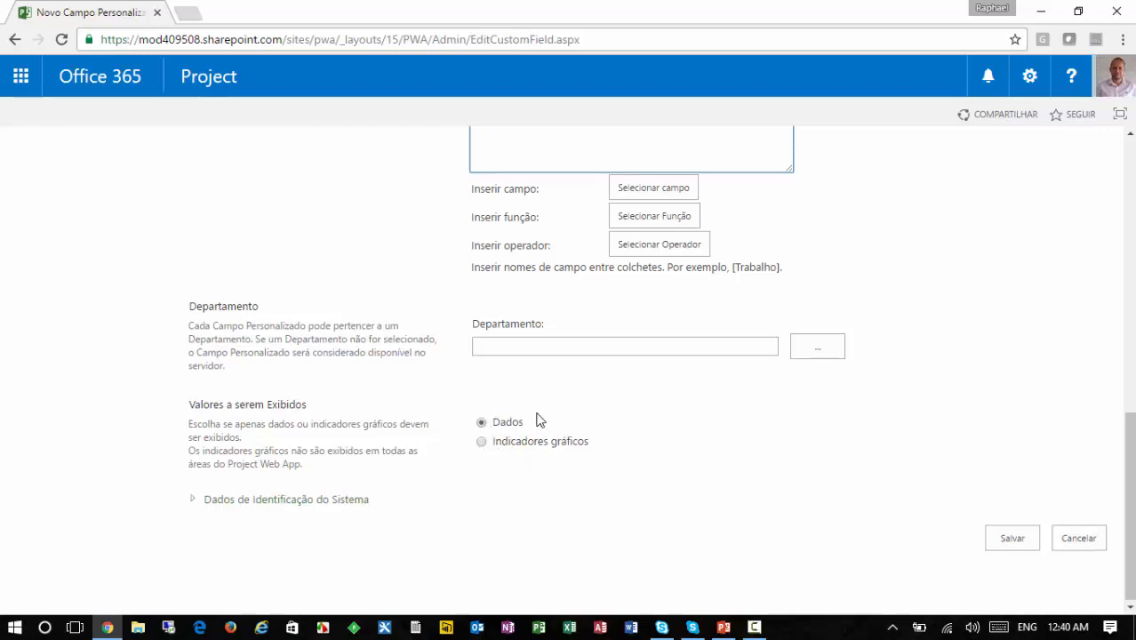
{"action": "scroll", "coordinate": [538, 420], "scroll_direction": "up", "scroll_amount": 2}
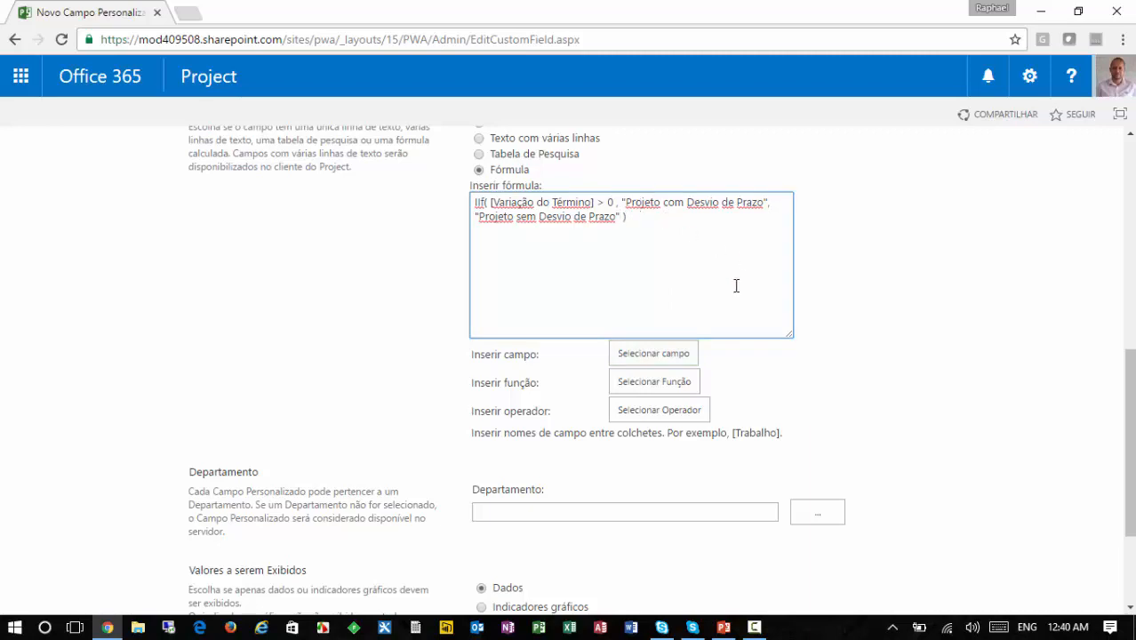
{"action": "scroll", "coordinate": [884, 306], "scroll_direction": "down", "scroll_amount": 1}
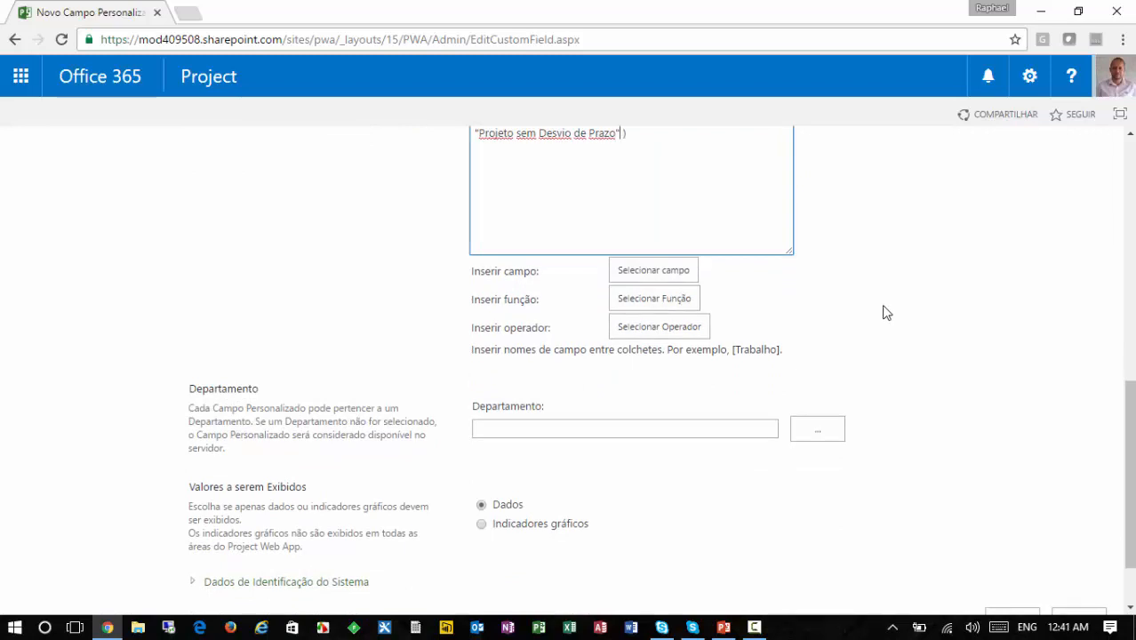
{"action": "scroll", "coordinate": [924, 375], "scroll_direction": "up", "scroll_amount": 1}
{"action": "scroll", "coordinate": [918, 375], "scroll_direction": "down", "scroll_amount": 2}
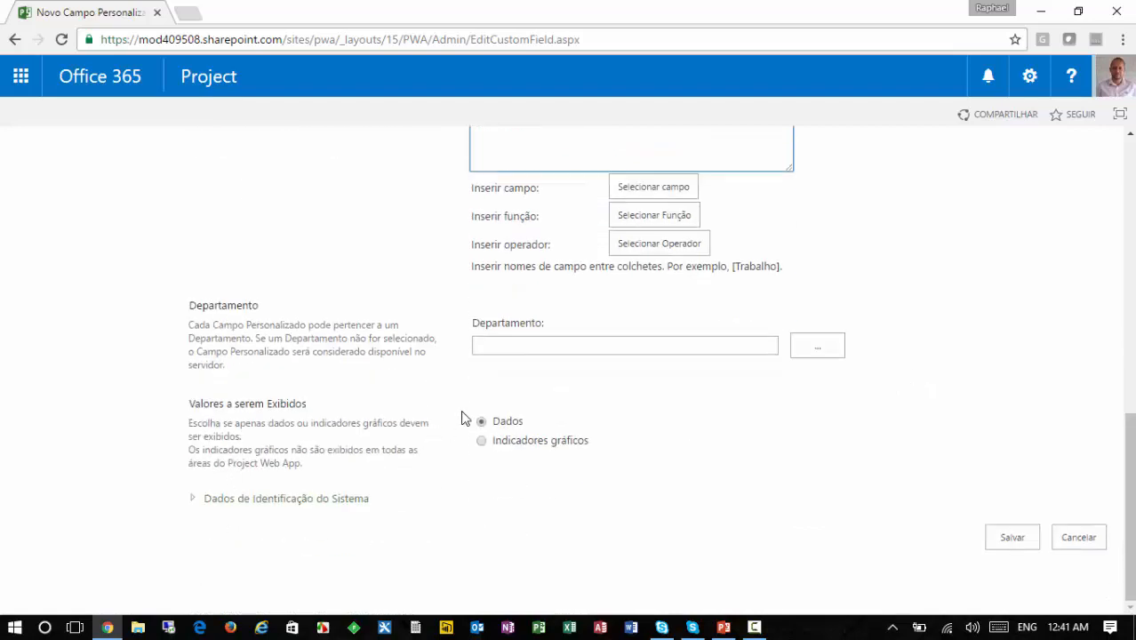
{"action": "left_click", "coordinate": [480, 441]}
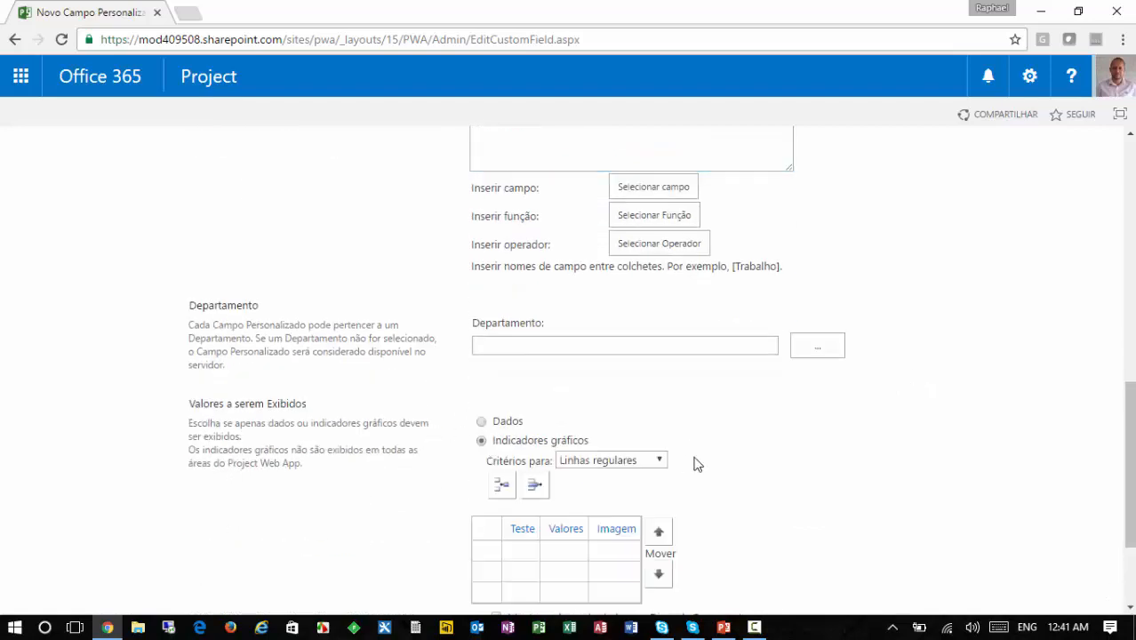
{"action": "scroll", "coordinate": [710, 461], "scroll_direction": "down", "scroll_amount": 1}
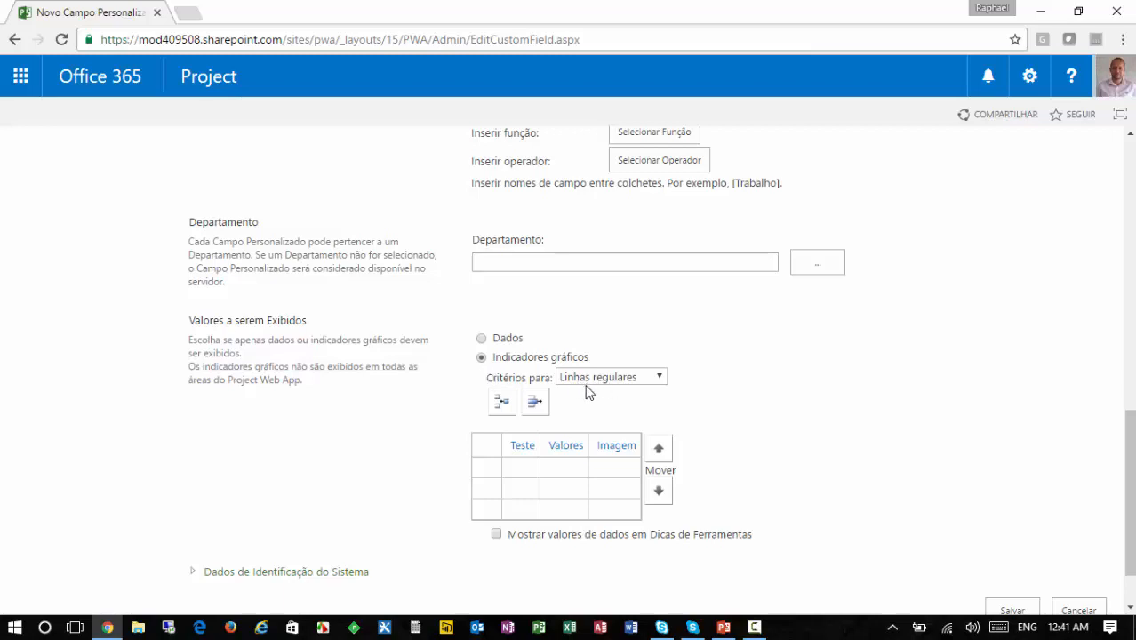
Step: Define the first indicator criterion for Linhas regulares as é igual a with the value Projeto com Desvio de Prazo
{"action": "left_click", "coordinate": [524, 477]}
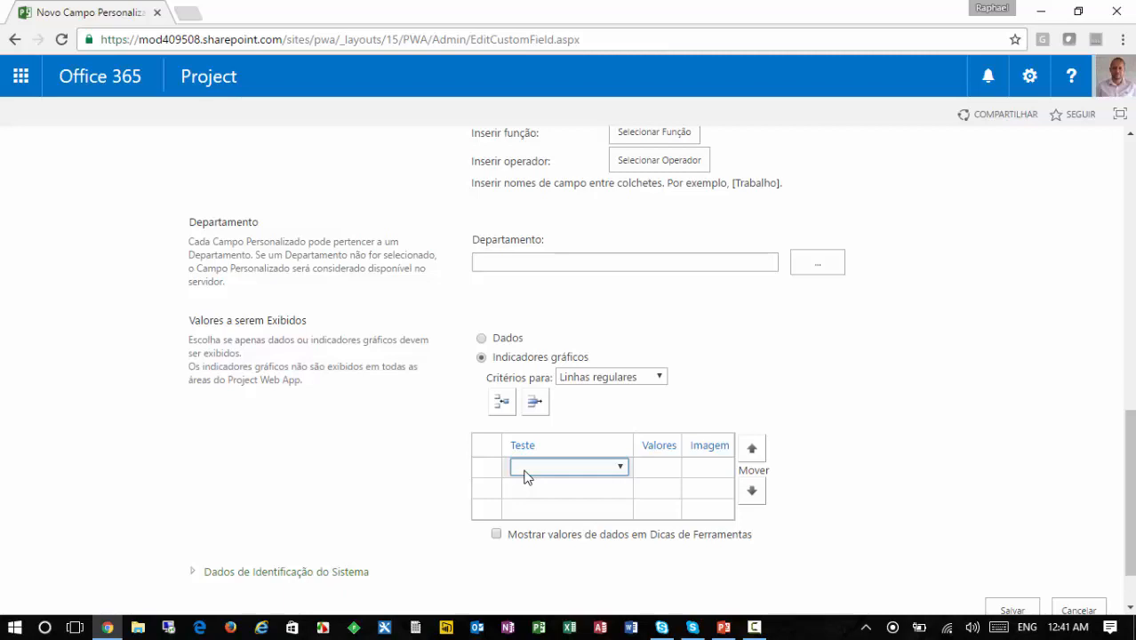
{"action": "left_click", "coordinate": [525, 473]}
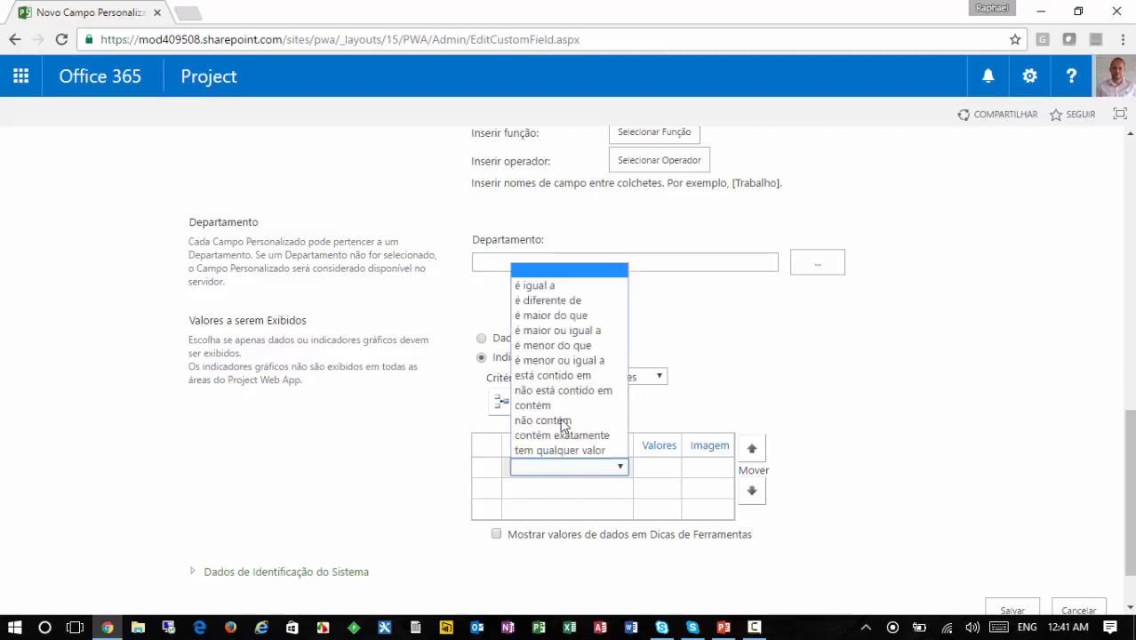
{"action": "left_click", "coordinate": [564, 289]}
{"action": "left_click", "coordinate": [663, 473]}
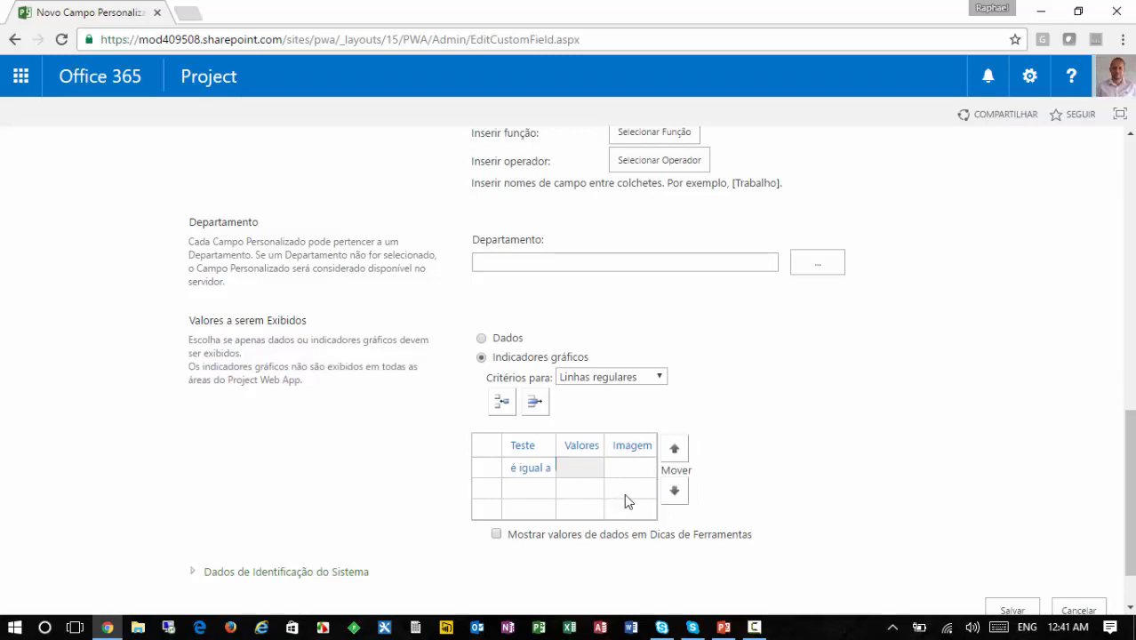
{"action": "scroll", "coordinate": [625, 498], "scroll_direction": "up", "scroll_amount": 3}
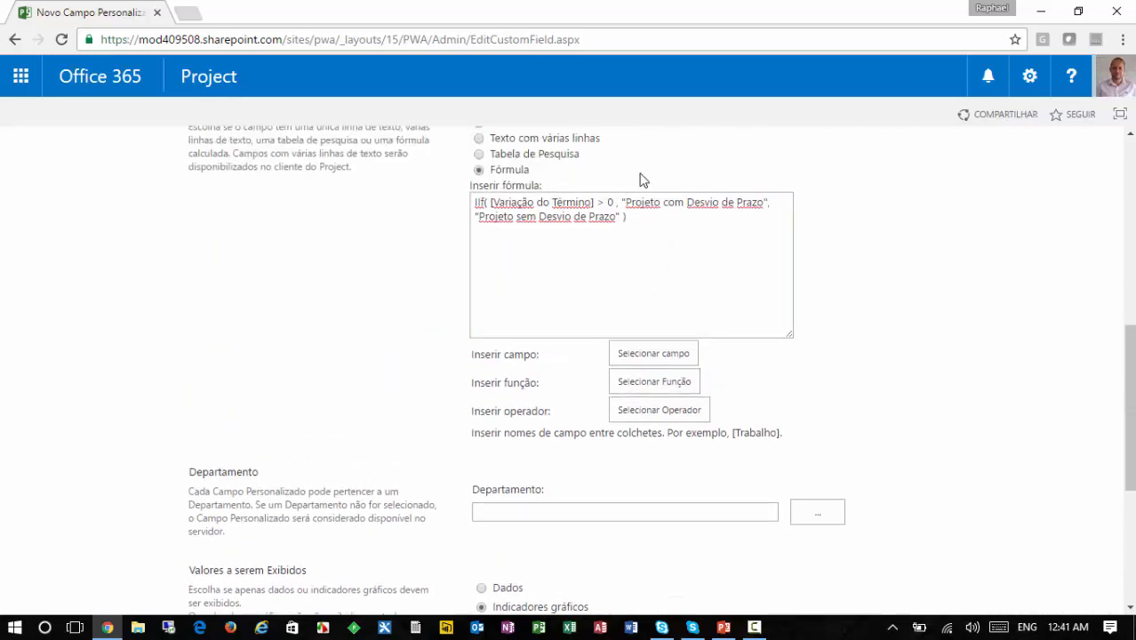
{"action": "scroll", "coordinate": [723, 229], "scroll_direction": "down", "scroll_amount": 3}
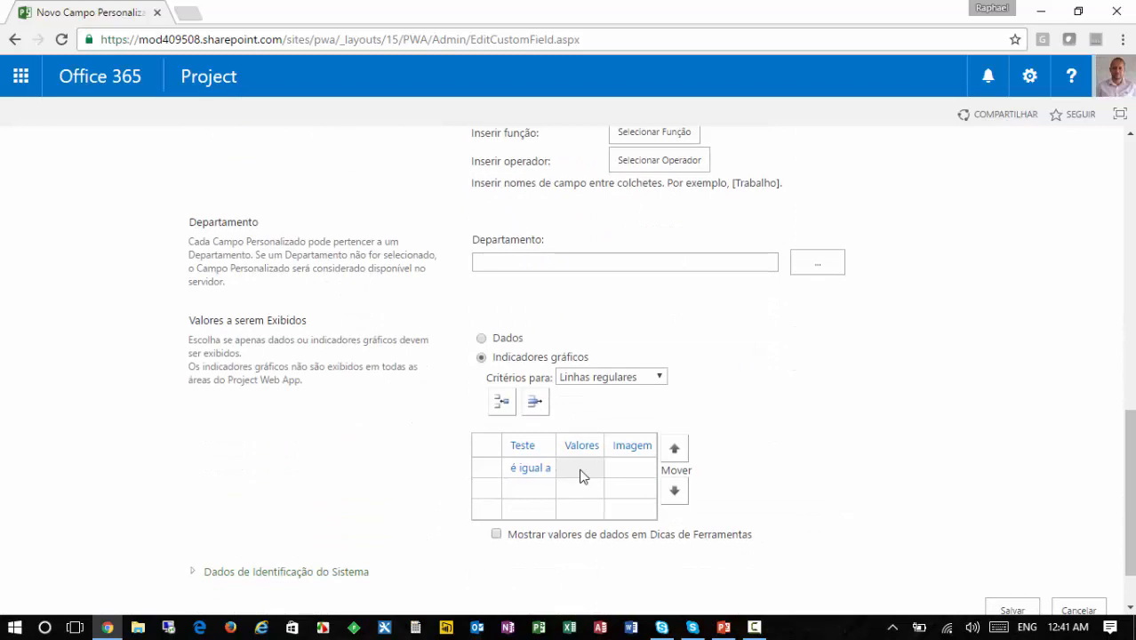
{"action": "type", "text": "Projeto com D"}
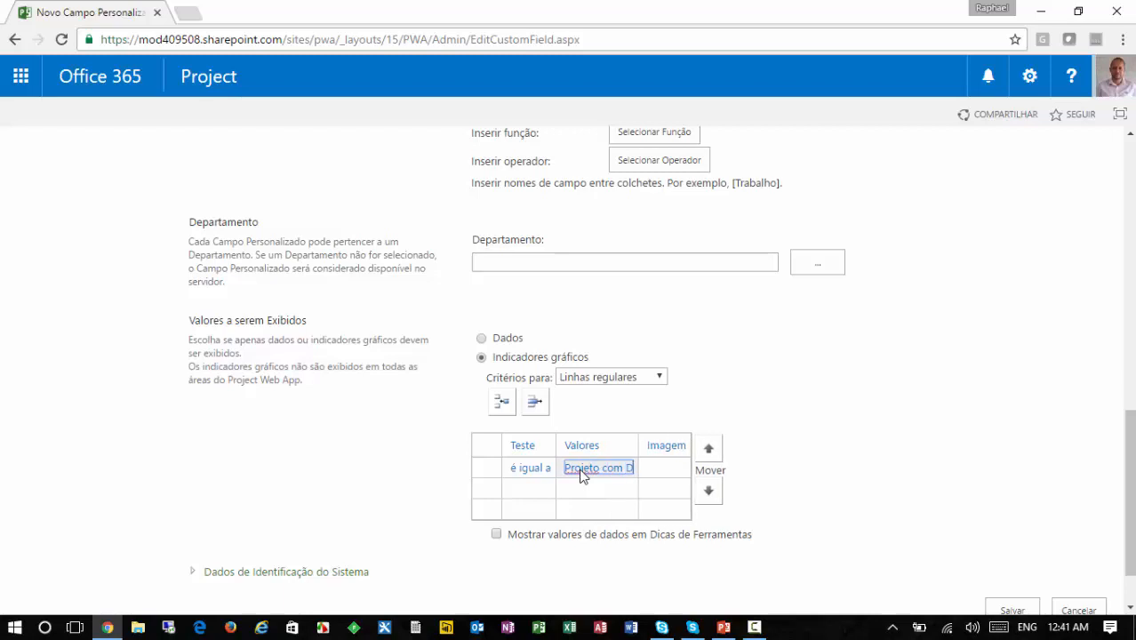
{"action": "type", "text": "esvio de Prazo"}
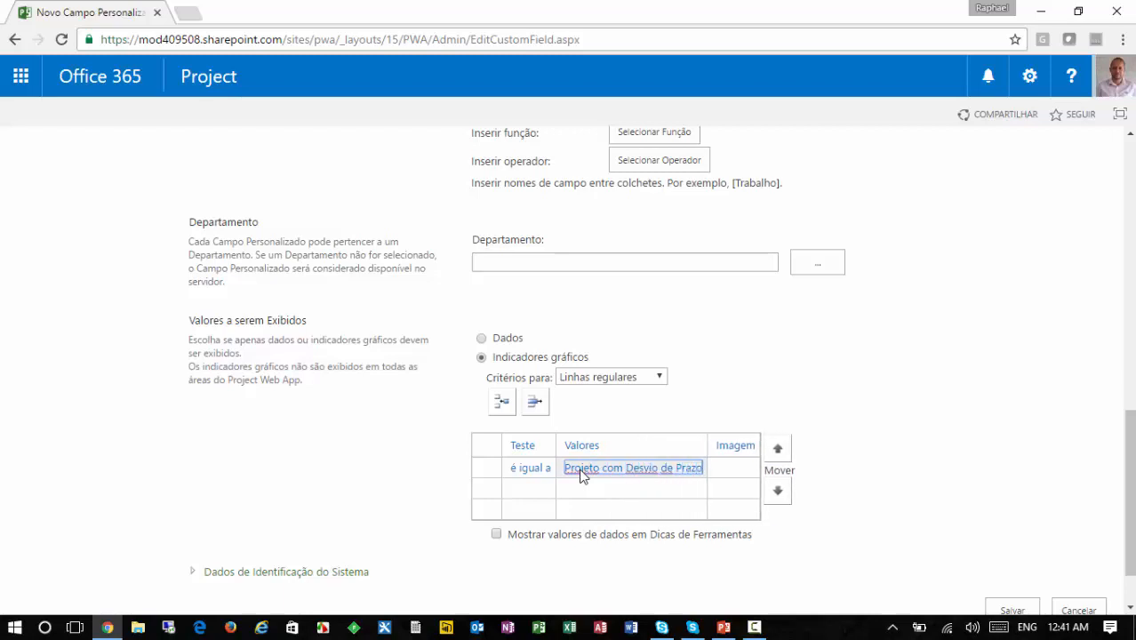
Step: Look through the available indicator images for the Projeto com Desvio de Prazo criterion
{"action": "left_click", "coordinate": [719, 471]}
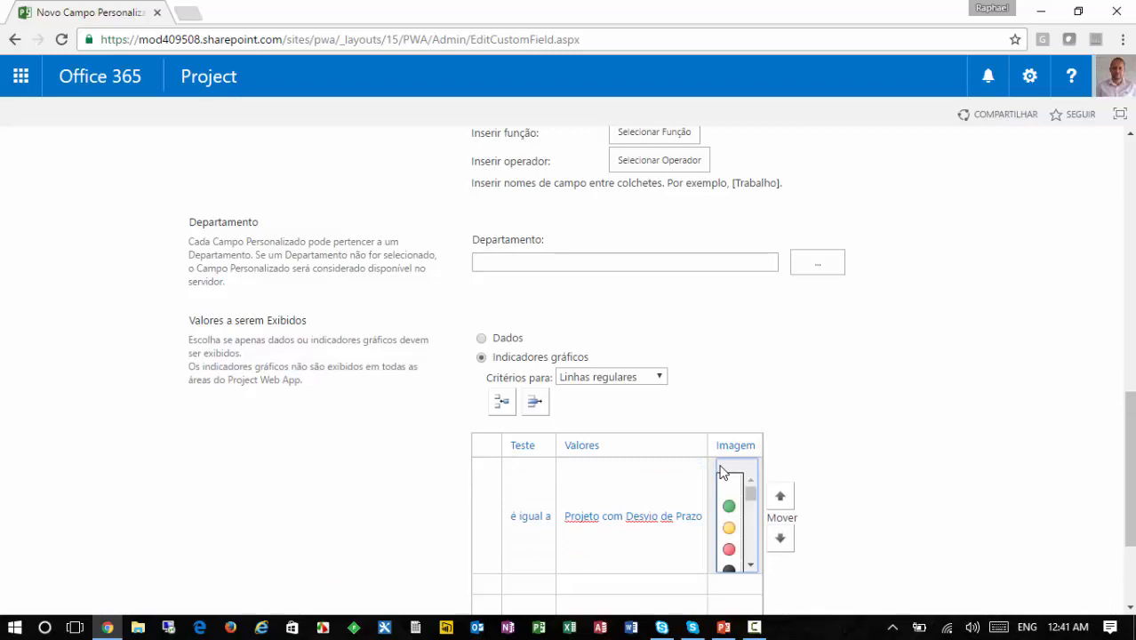
{"action": "left_click", "coordinate": [750, 569]}
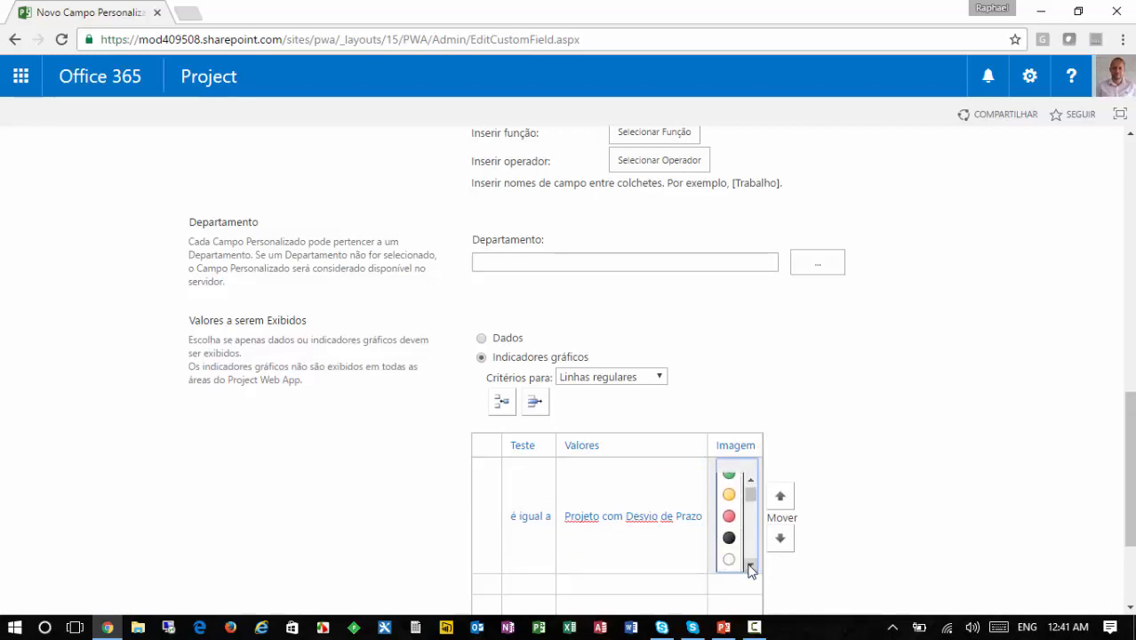
{"action": "left_click", "coordinate": [749, 570]}
{"action": "left_click", "coordinate": [749, 569]}
{"action": "left_click", "coordinate": [749, 569]}
{"action": "left_click", "coordinate": [750, 570]}
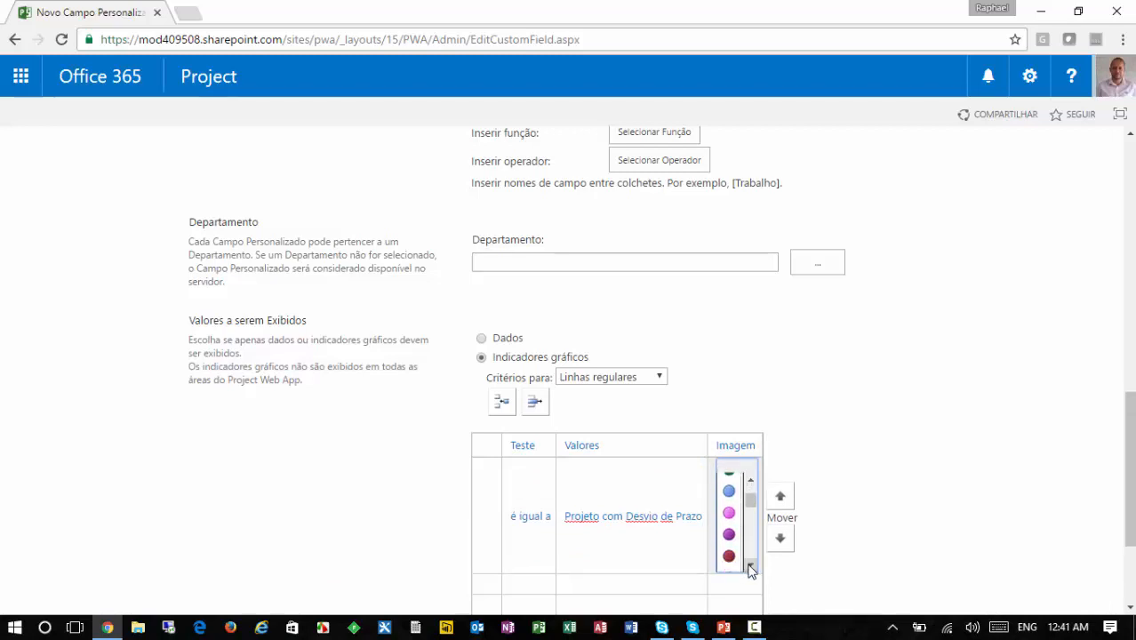
{"action": "left_click", "coordinate": [749, 570]}
{"action": "left_click", "coordinate": [749, 570]}
{"action": "left_click", "coordinate": [749, 570]}
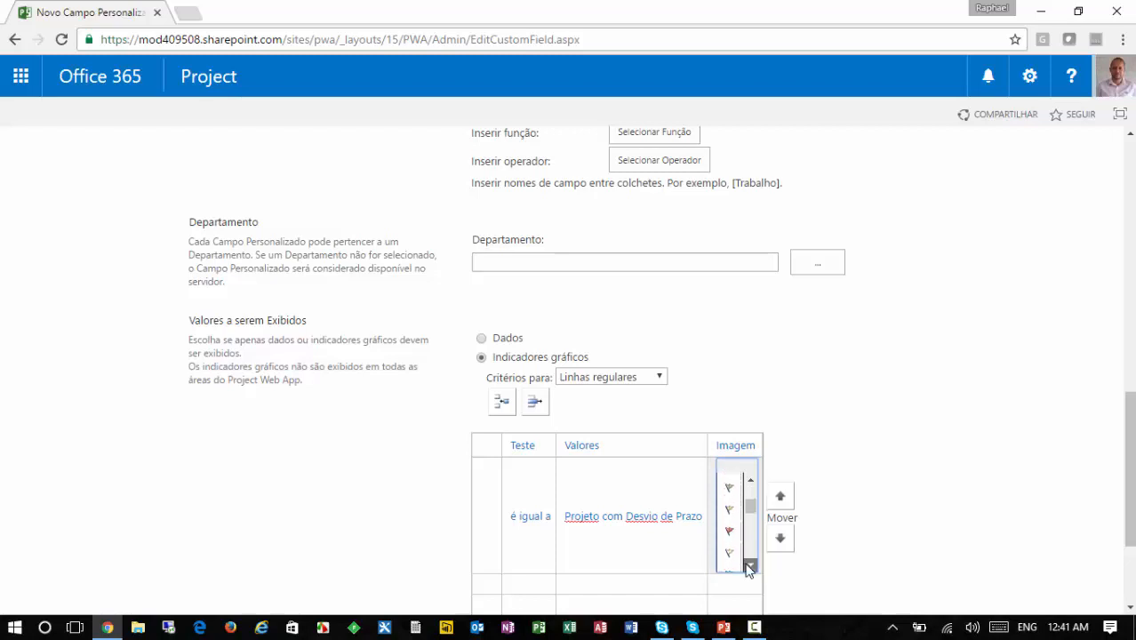
{"action": "left_click", "coordinate": [749, 563]}
{"action": "left_click", "coordinate": [749, 564]}
{"action": "left_click", "coordinate": [749, 563]}
{"action": "left_click", "coordinate": [749, 563]}
{"action": "left_click", "coordinate": [749, 563]}
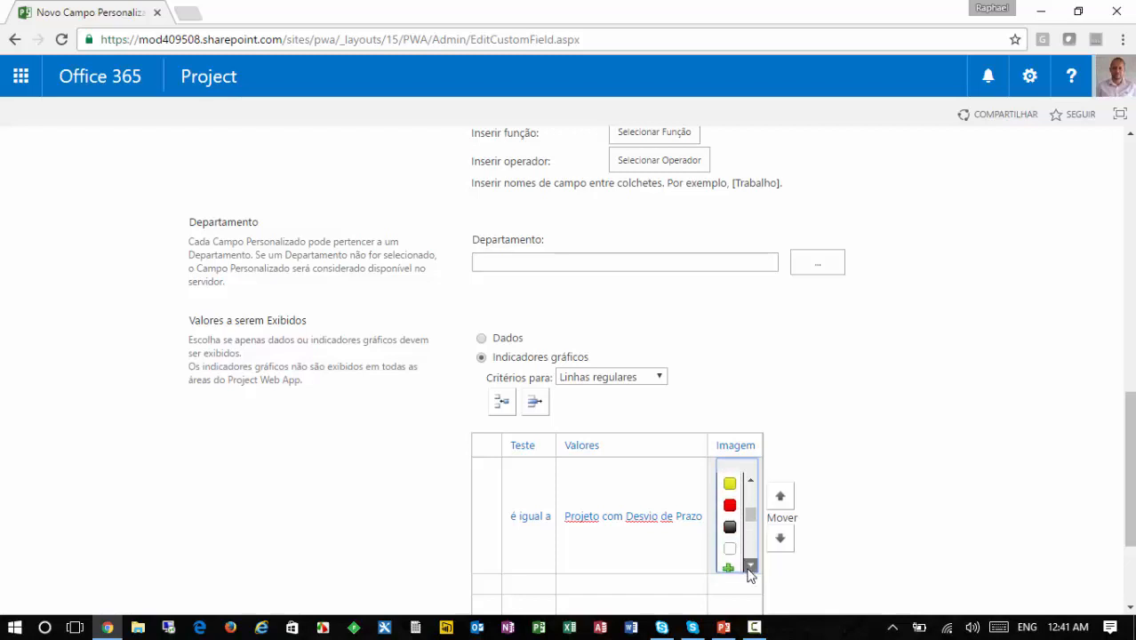
{"action": "left_click", "coordinate": [749, 565]}
{"action": "left_click", "coordinate": [749, 566]}
{"action": "left_click", "coordinate": [750, 565]}
{"action": "left_click", "coordinate": [750, 567]}
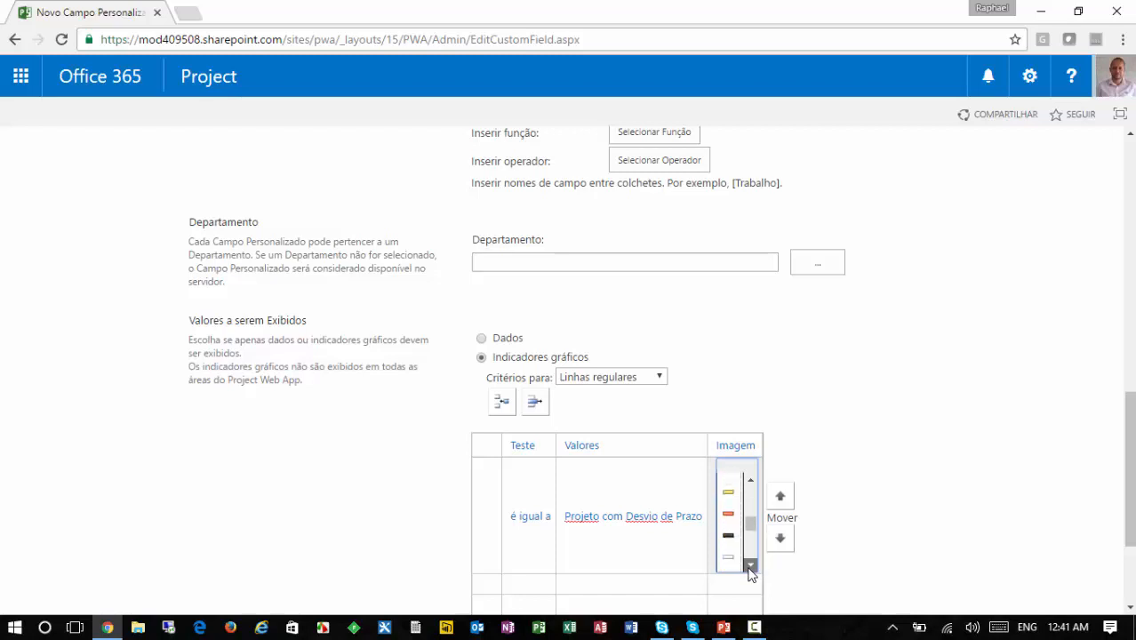
{"action": "left_click", "coordinate": [750, 567]}
{"action": "left_click", "coordinate": [750, 567]}
{"action": "left_click", "coordinate": [750, 566]}
{"action": "left_click", "coordinate": [750, 566]}
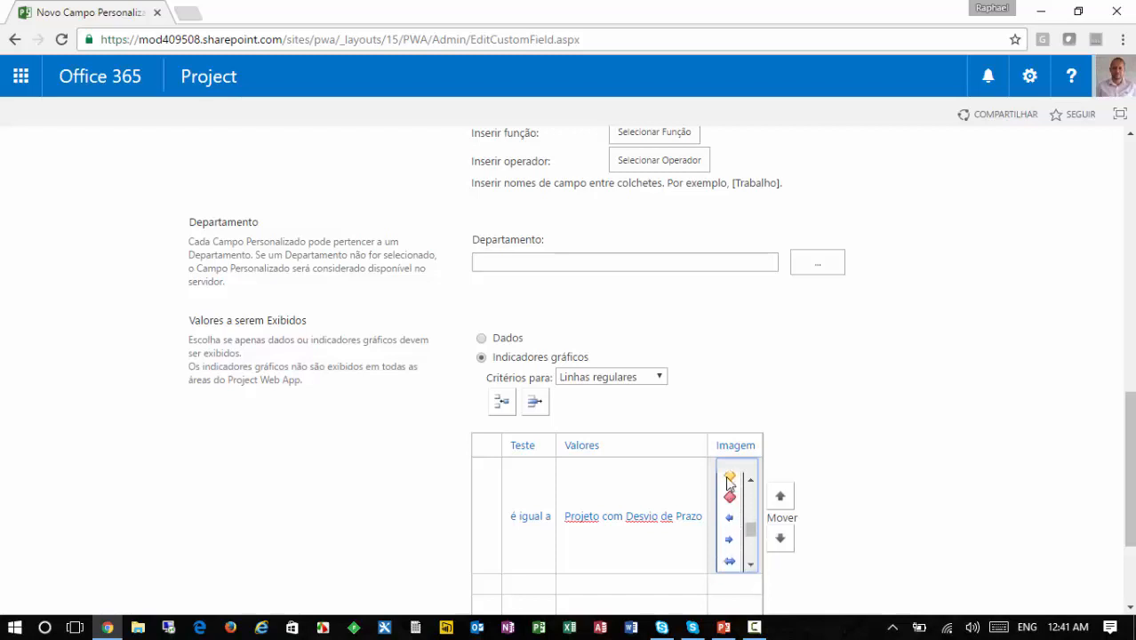
{"action": "left_click", "coordinate": [750, 566]}
{"action": "left_click", "coordinate": [750, 566]}
{"action": "left_click", "coordinate": [750, 566]}
{"action": "left_click", "coordinate": [750, 566]}
{"action": "left_click", "coordinate": [750, 566]}
{"action": "left_click", "coordinate": [750, 566]}
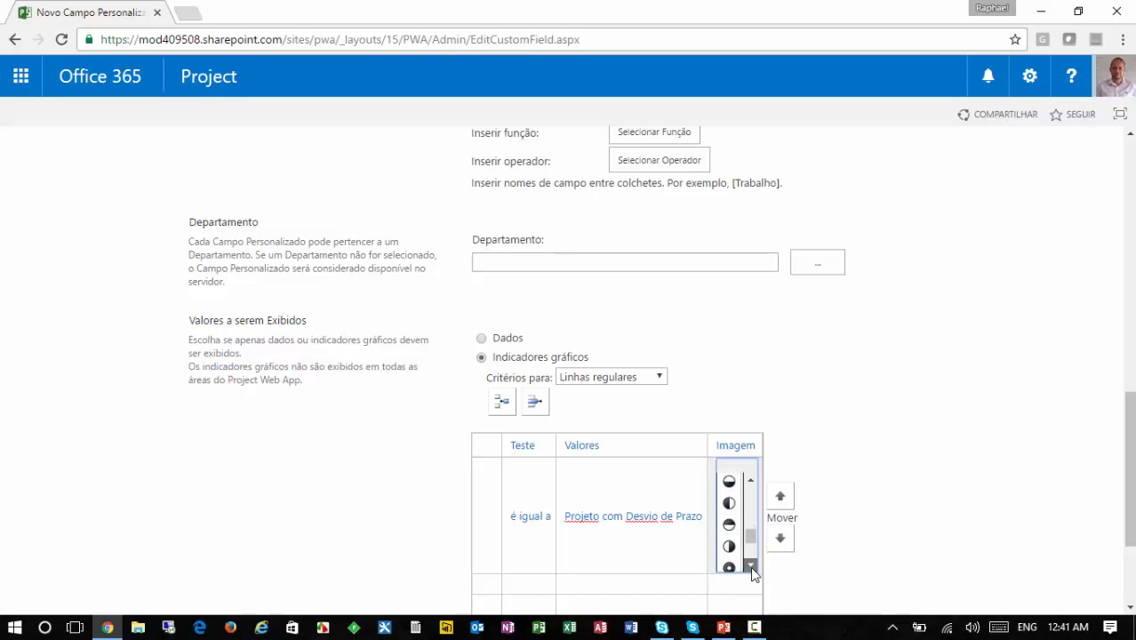
{"action": "left_click", "coordinate": [750, 566]}
Step: Assign the red circle image to the Projeto com Desvio de Prazo criterion
{"action": "left_click_drag", "start_coordinate": [750, 534], "coordinate": [751, 492]}
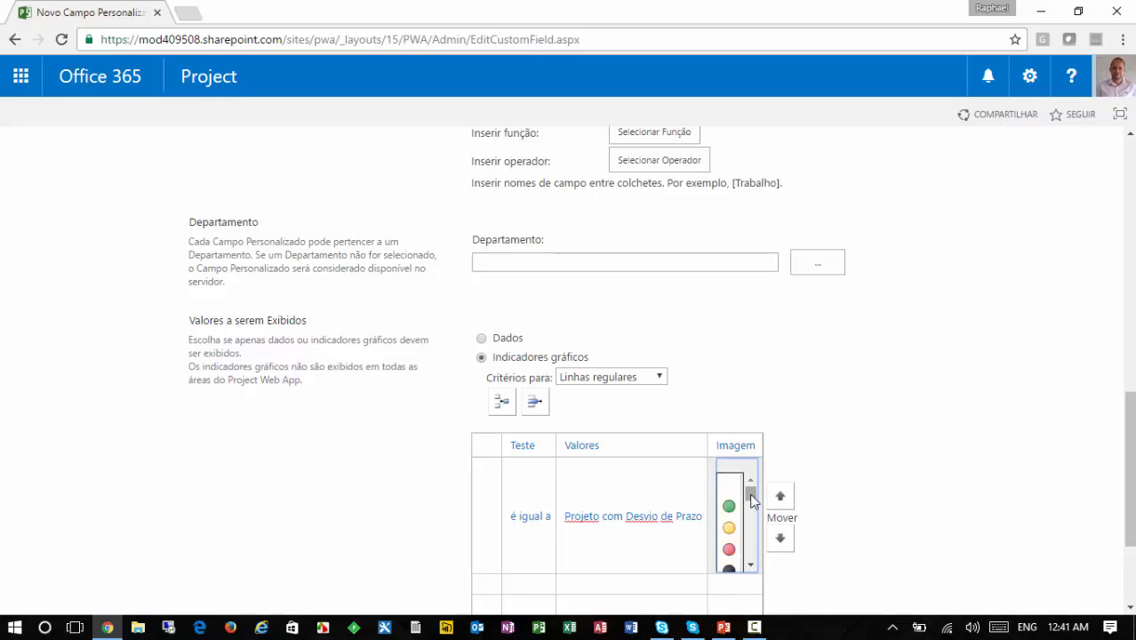
{"action": "left_click", "coordinate": [729, 551]}
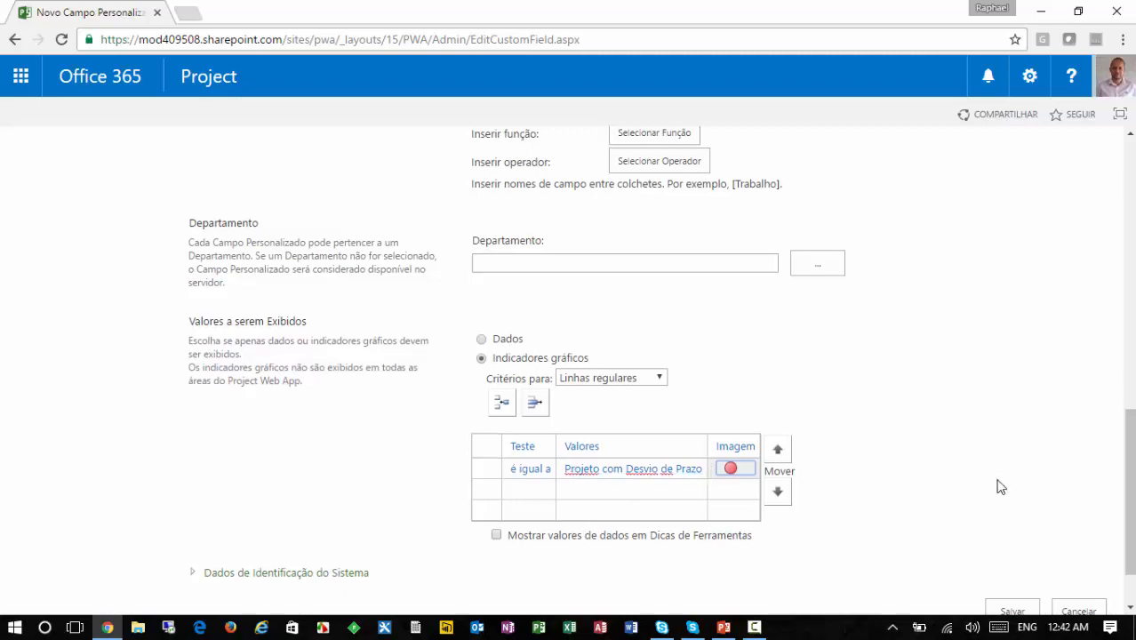
Step: Compare the result texts in the formula with the value of the first indicator criterion
{"action": "scroll", "coordinate": [996, 486], "scroll_direction": "up", "scroll_amount": 4}
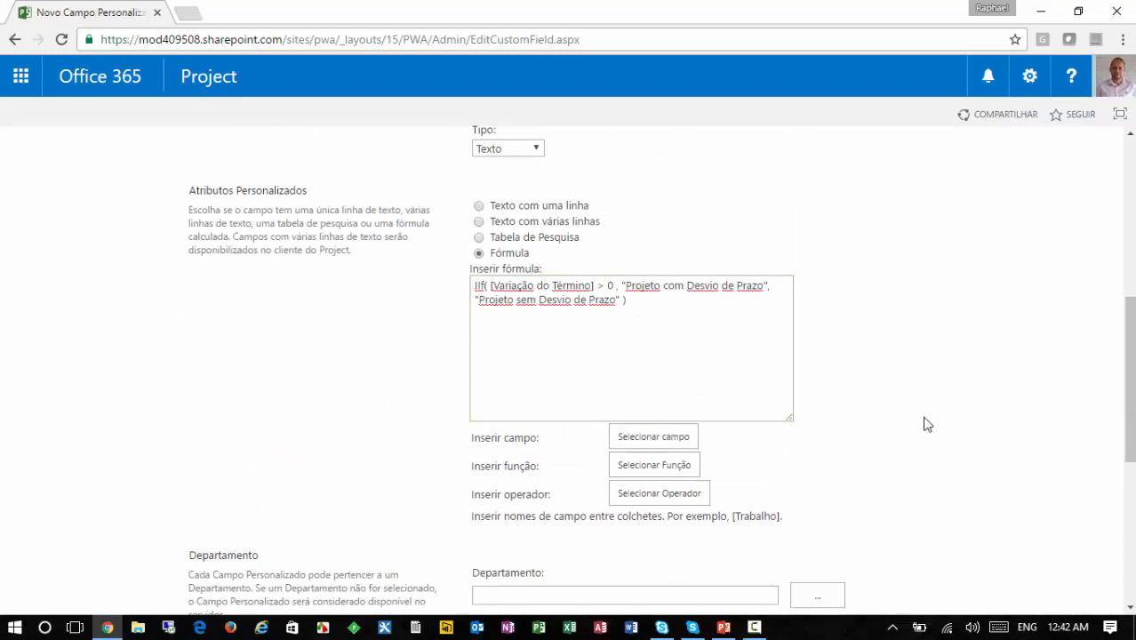
{"action": "scroll", "coordinate": [925, 423], "scroll_direction": "down", "scroll_amount": 1}
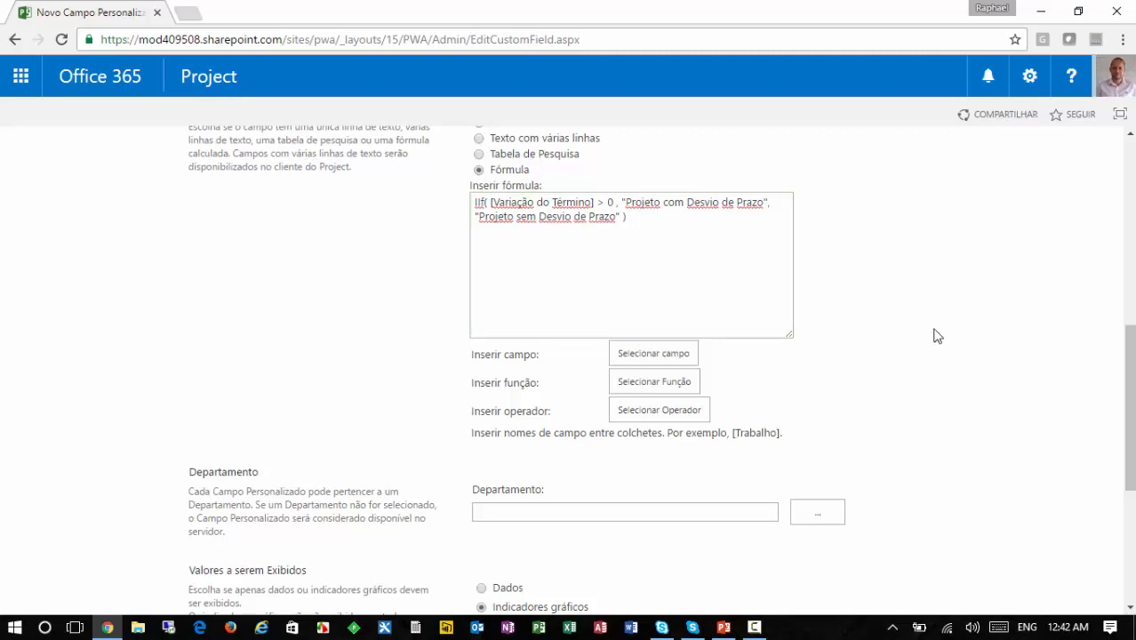
{"action": "scroll", "coordinate": [901, 393], "scroll_direction": "down", "scroll_amount": 2}
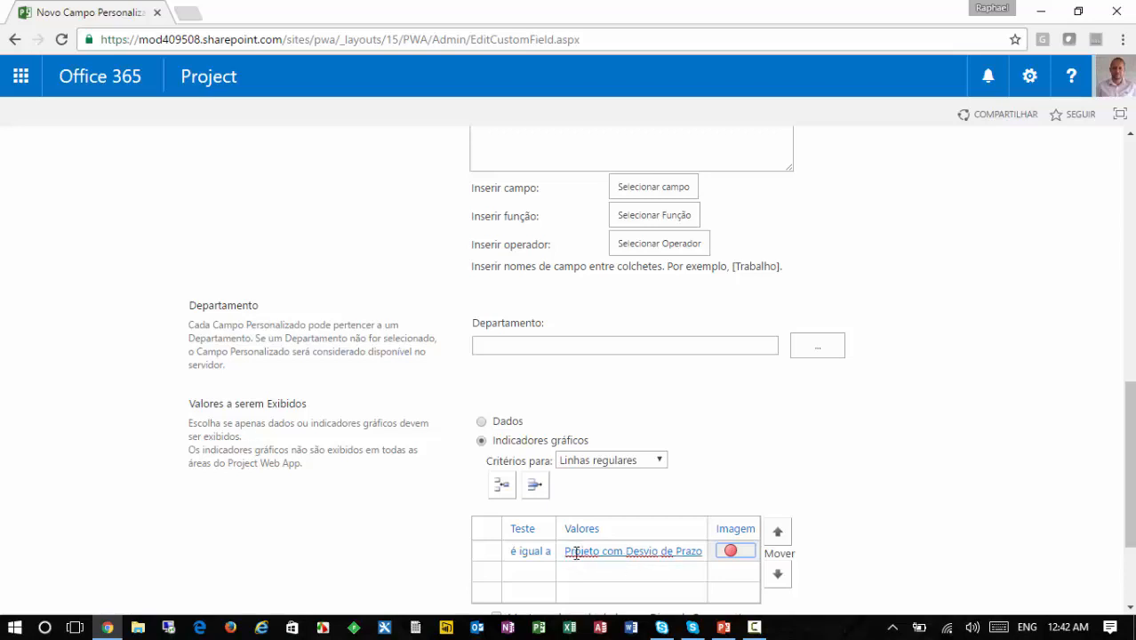
{"action": "scroll", "coordinate": [684, 292], "scroll_direction": "up", "scroll_amount": 2}
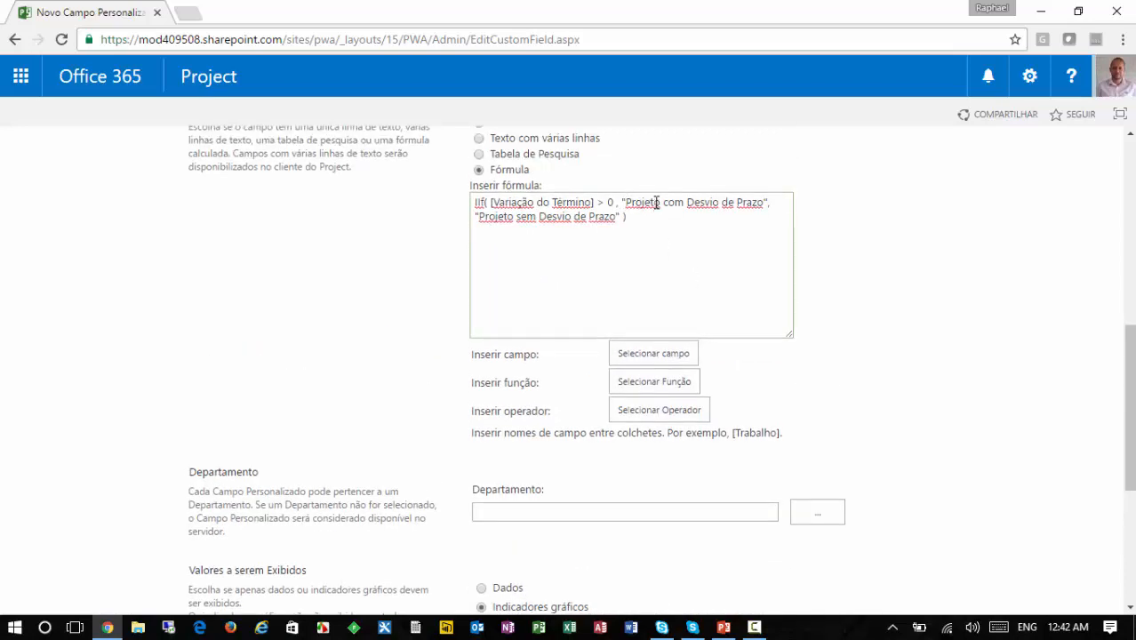
{"action": "scroll", "coordinate": [917, 283], "scroll_direction": "down", "scroll_amount": 1}
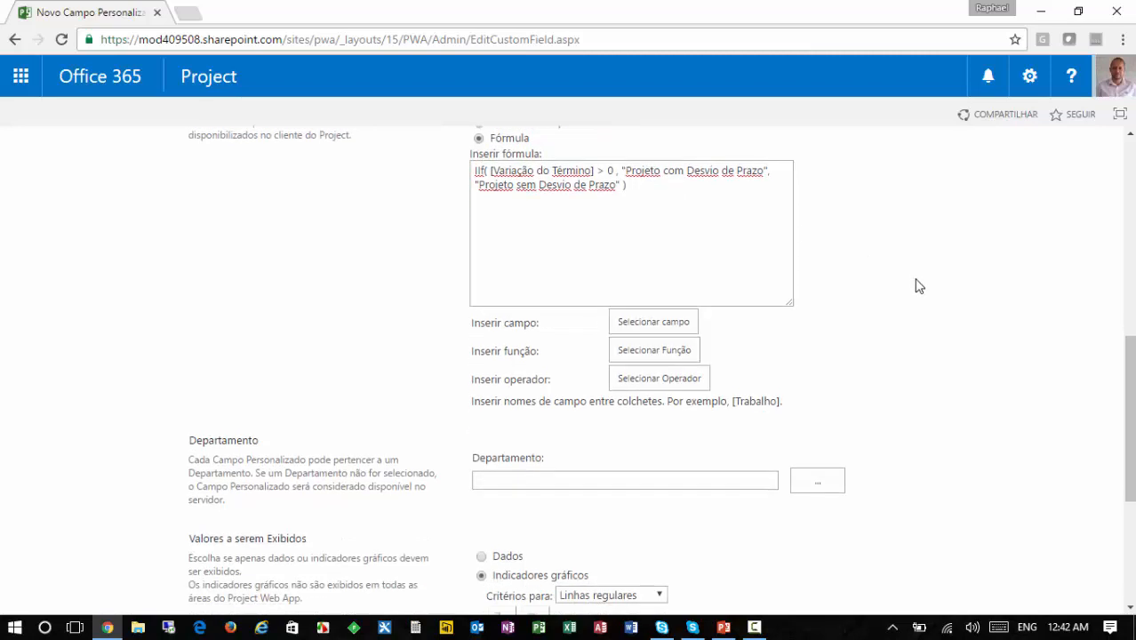
{"action": "scroll", "coordinate": [756, 239], "scroll_direction": "up", "scroll_amount": 1}
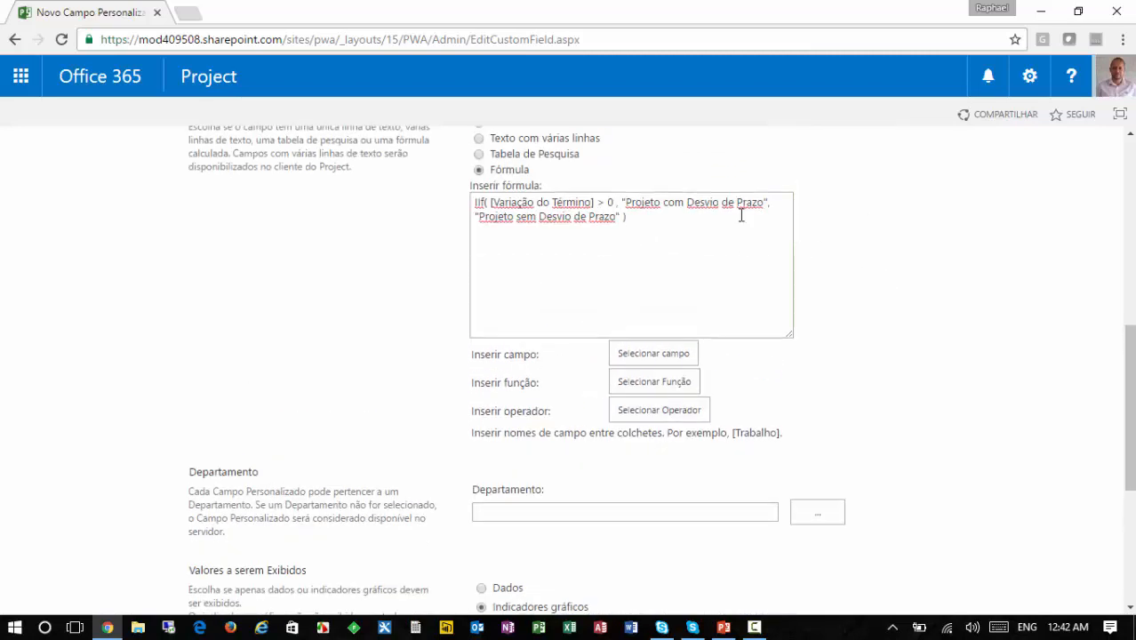
{"action": "scroll", "coordinate": [821, 274], "scroll_direction": "down", "scroll_amount": 3}
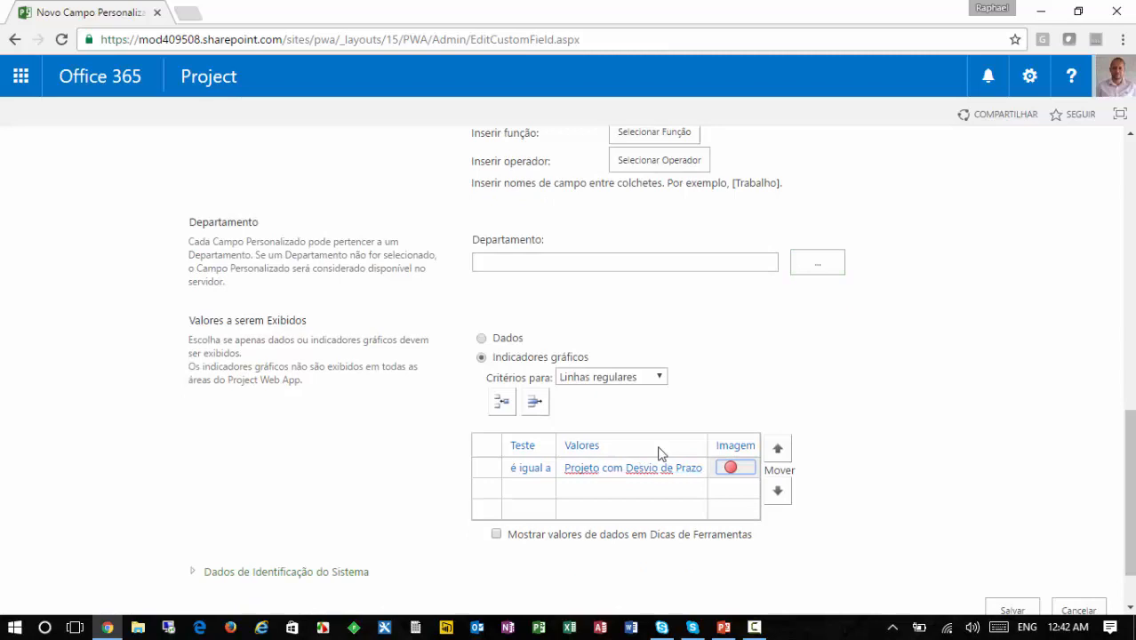
{"action": "scroll", "coordinate": [658, 449], "scroll_direction": "up", "scroll_amount": 2}
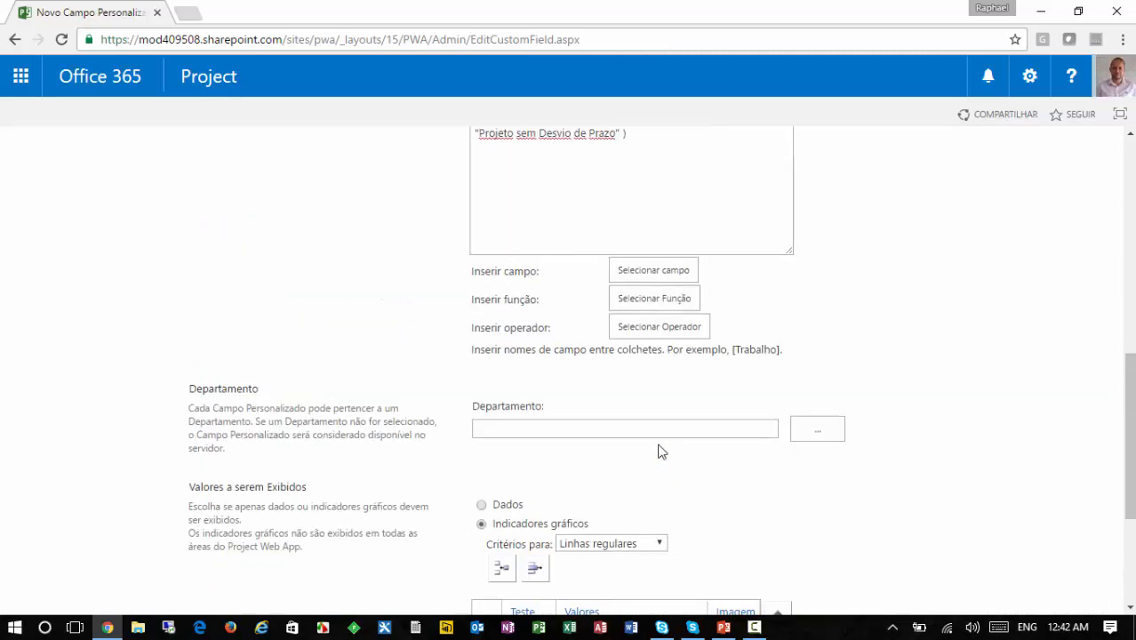
{"action": "scroll", "coordinate": [659, 451], "scroll_direction": "up", "scroll_amount": 1}
{"action": "scroll", "coordinate": [640, 451], "scroll_direction": "down", "scroll_amount": 2}
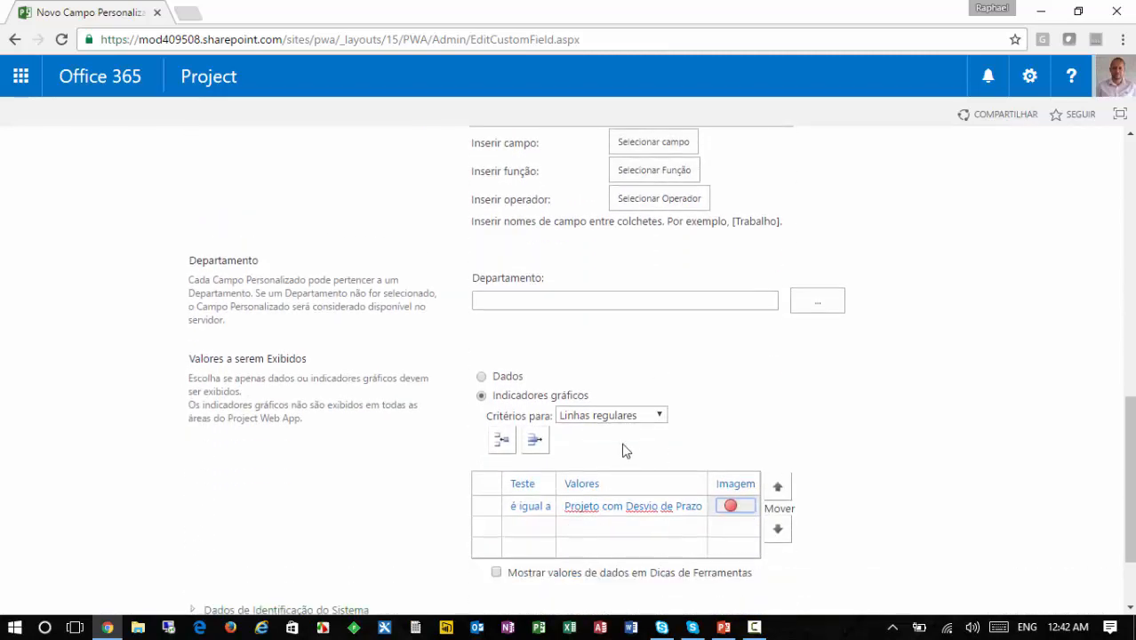
{"action": "scroll", "coordinate": [622, 450], "scroll_direction": "down", "scroll_amount": 1}
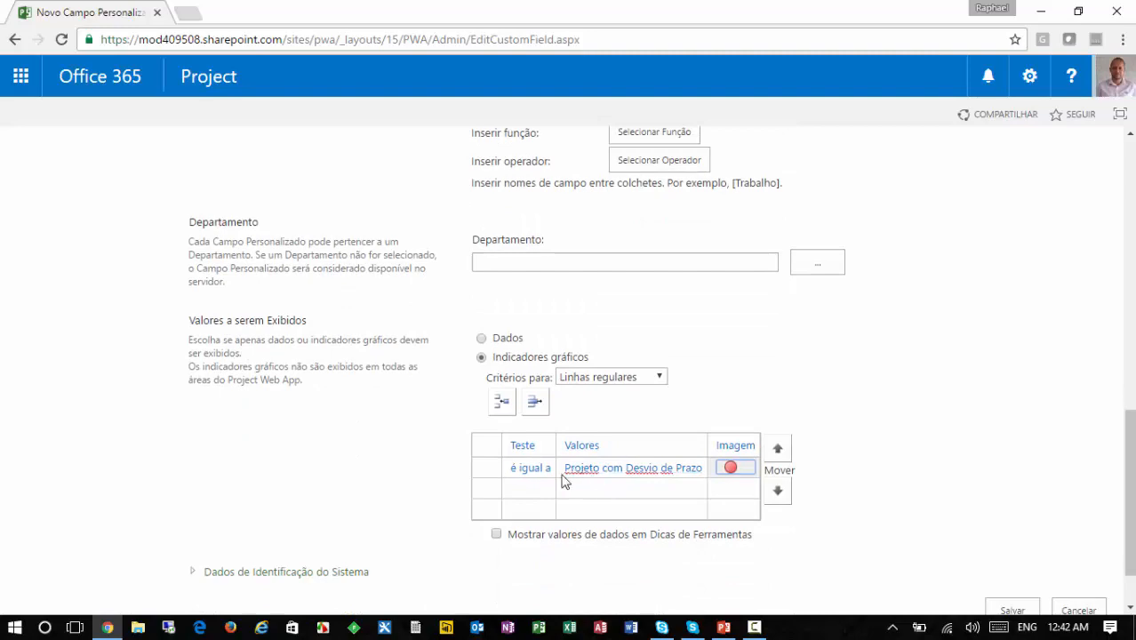
{"action": "scroll", "coordinate": [819, 462], "scroll_direction": "up", "scroll_amount": 3}
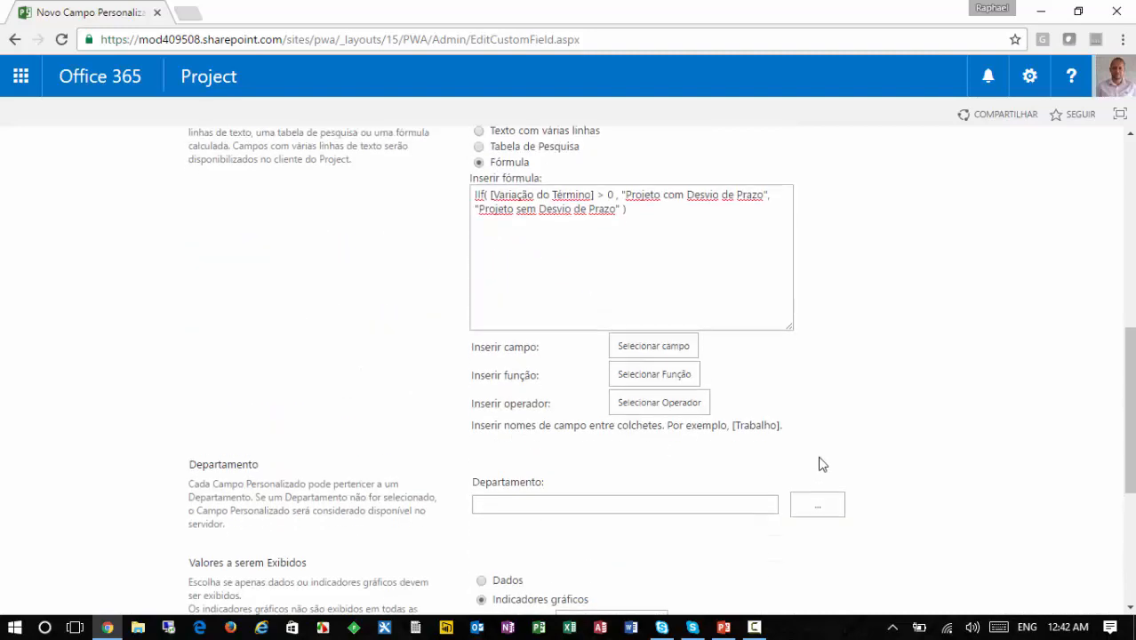
{"action": "scroll", "coordinate": [810, 462], "scroll_direction": "down", "scroll_amount": 3}
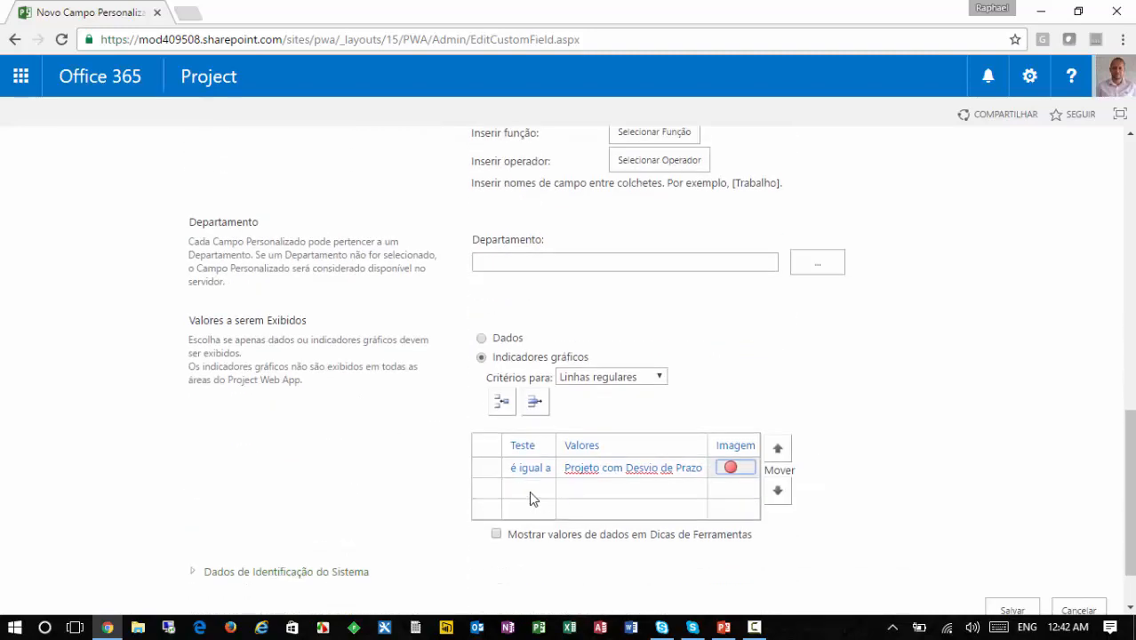
Step: Define a second indicator criterion for Linhas regulares as é igual a with the value Projeto sem Desvio de Prazo
{"action": "left_click", "coordinate": [529, 491]}
{"action": "left_click", "coordinate": [529, 489]}
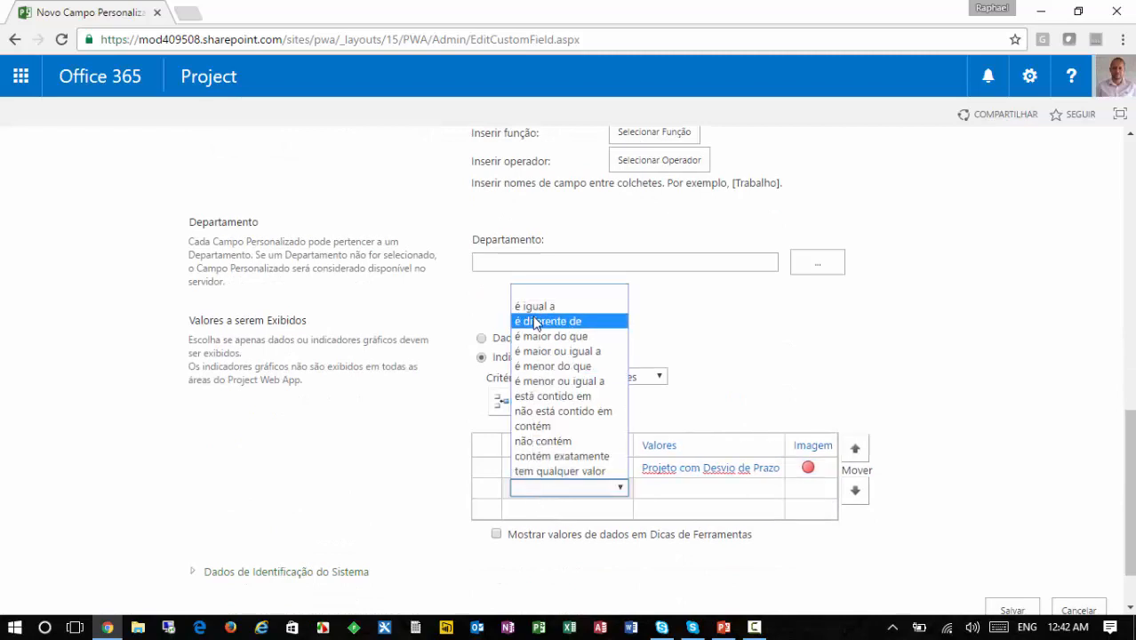
{"action": "left_click", "coordinate": [535, 308]}
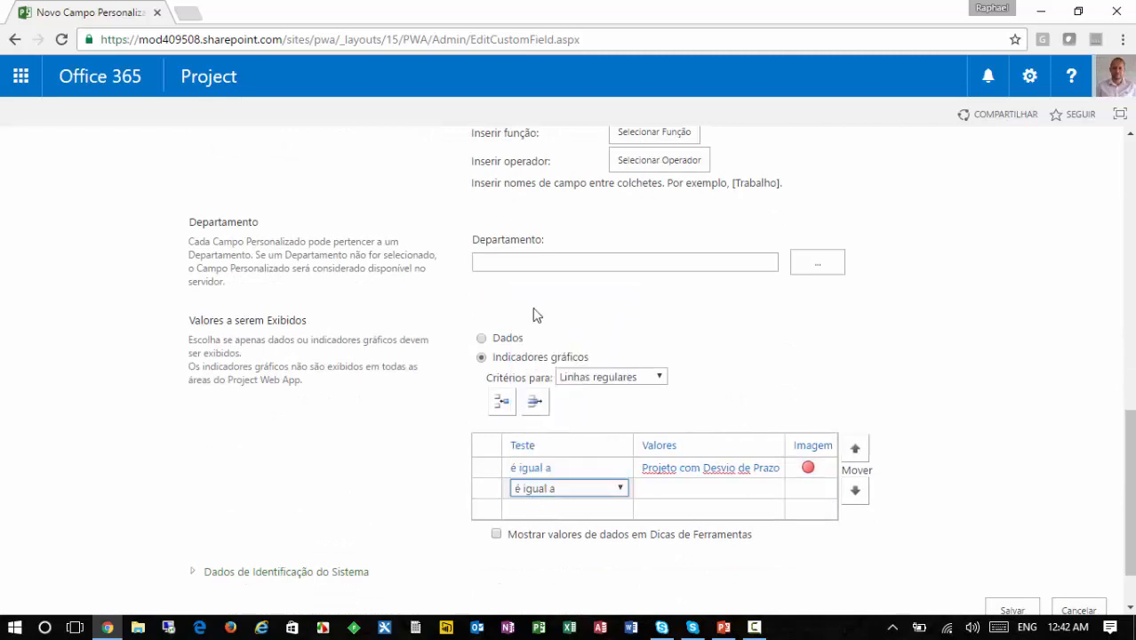
{"action": "left_click", "coordinate": [670, 493]}
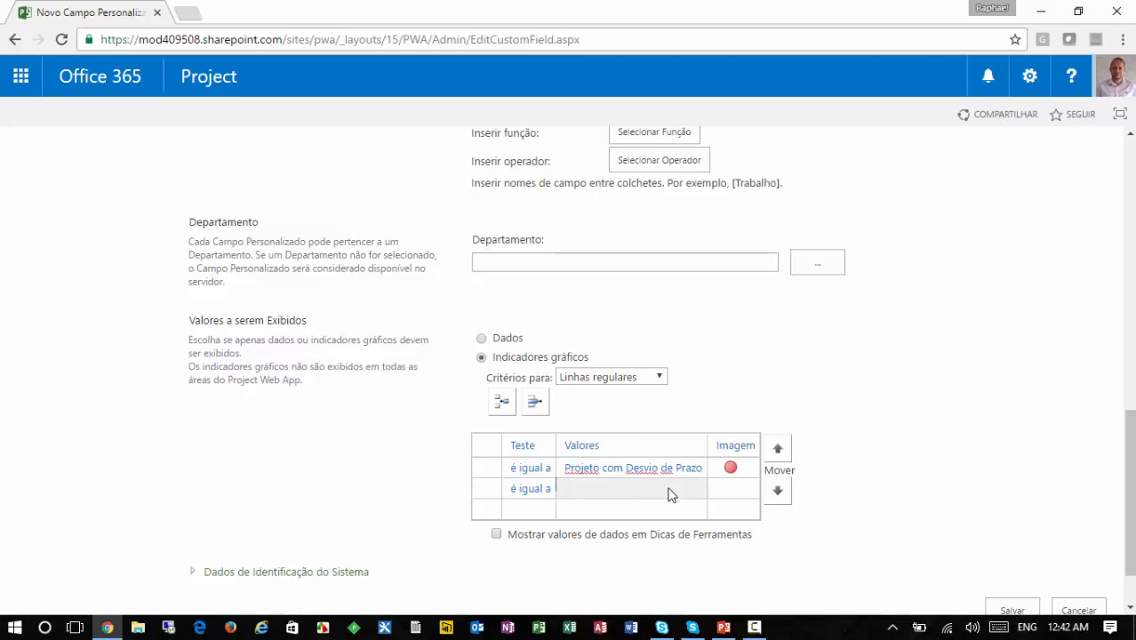
{"action": "type", "text": "Projeo"}
{"action": "type", "text": "o sem"}
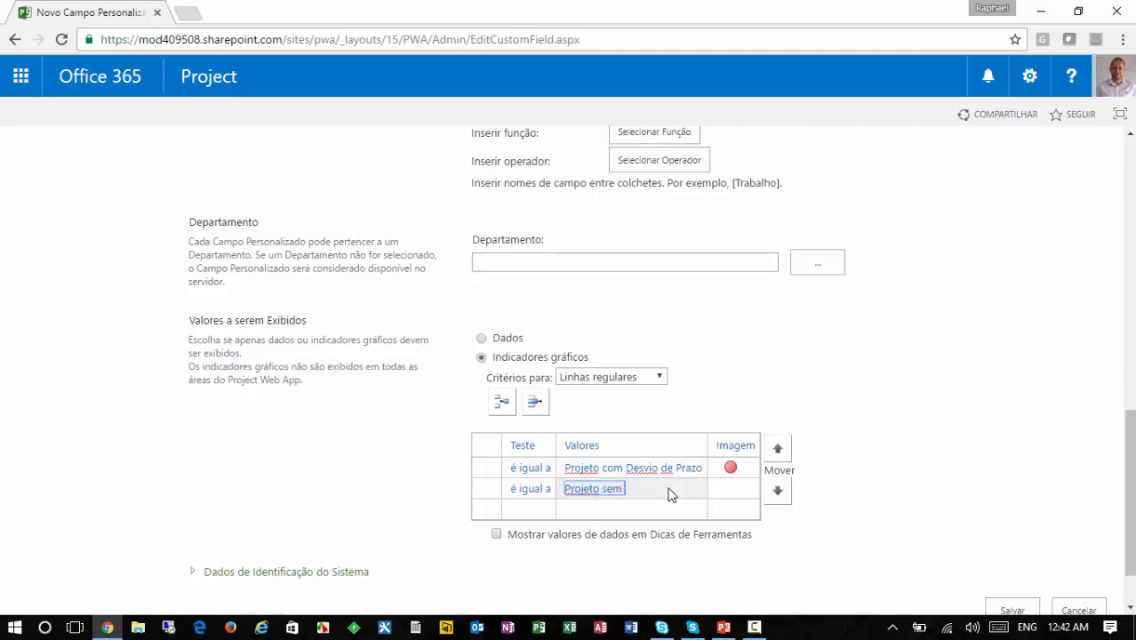
{"action": "type", "text": " Desvio de Prazo"}
Step: Check the formula's false-result text against the value of the second indicator criterion
{"action": "scroll", "coordinate": [988, 459], "scroll_direction": "up", "scroll_amount": 3}
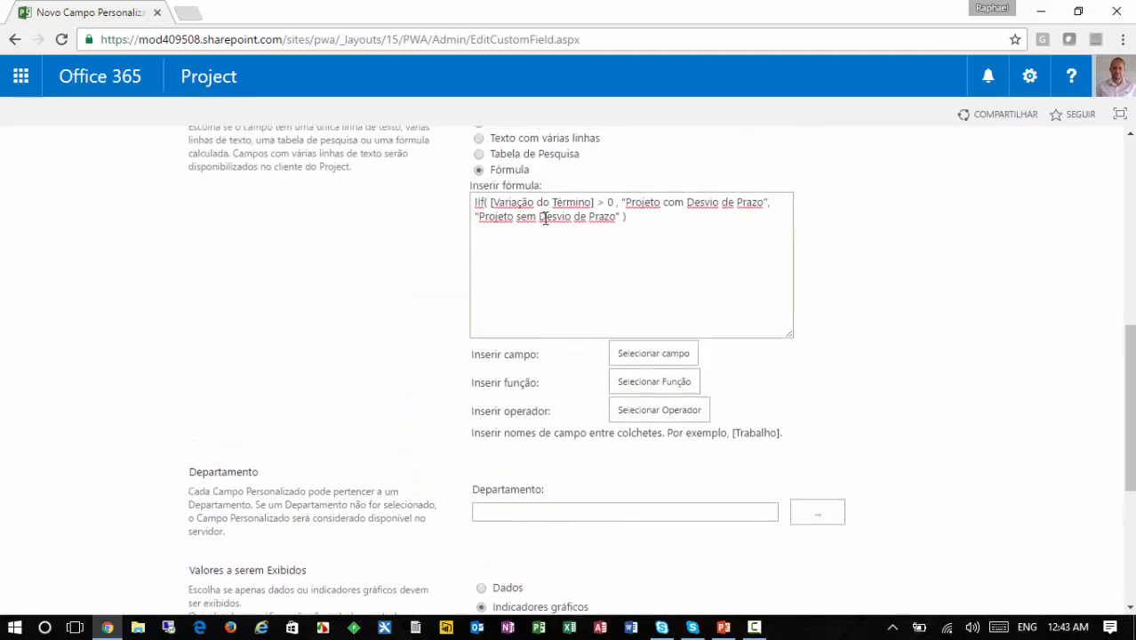
{"action": "left_click", "coordinate": [476, 217]}
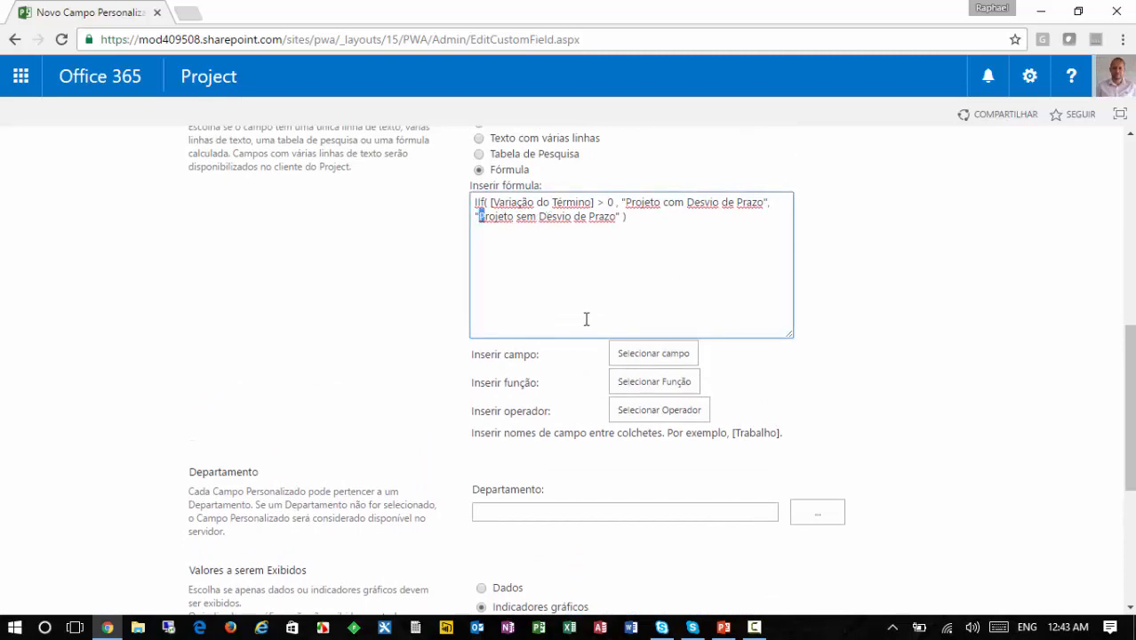
{"action": "key", "text": "shift+Right"}
{"action": "key", "text": "shift+Right"}
{"action": "key", "text": "shift+Right"}
{"action": "key", "text": "shift+Right"}
{"action": "key", "text": "shift+Right"}
{"action": "key", "text": "shift+Right"}
{"action": "key", "text": "shift+Right"}
{"action": "key", "text": "shift+Right"}
{"action": "key", "text": "shift+Right"}
{"action": "key", "text": "shift+Right"}
{"action": "key", "text": "shift+Right"}
{"action": "key", "text": "shift+Right"}
{"action": "key", "text": "shift+Right"}
{"action": "key", "text": "shift+Right"}
{"action": "key", "text": "shift+Right"}
{"action": "key", "text": "shift+Right"}
{"action": "key", "text": "shift+Right"}
{"action": "key", "text": "shift+Right"}
{"action": "key", "text": "shift+Right"}
{"action": "key", "text": "shift+Right"}
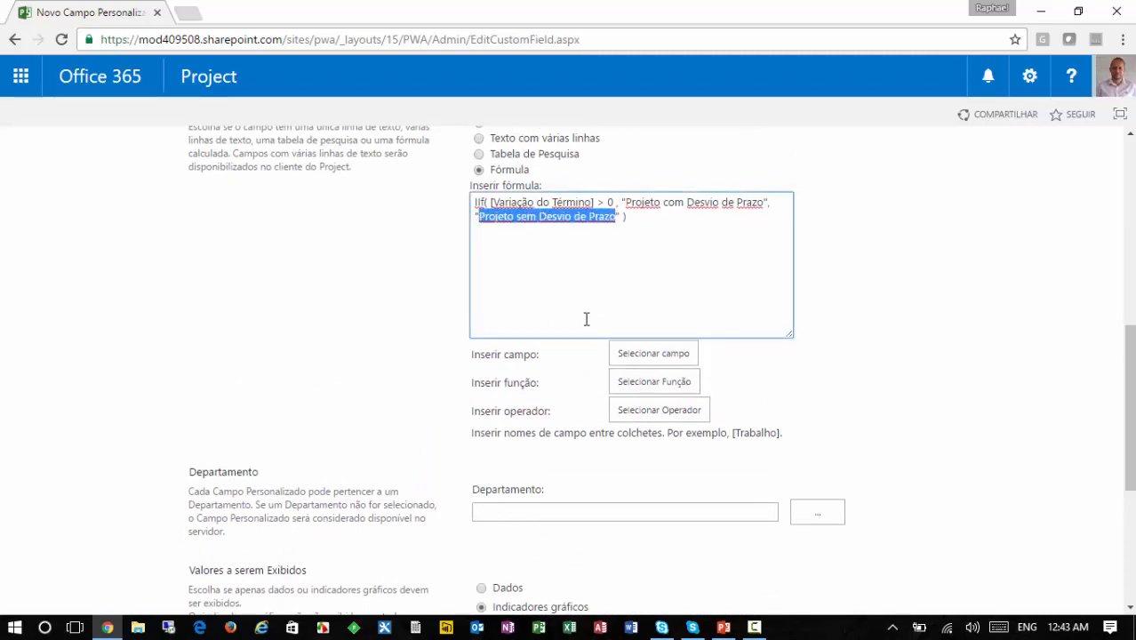
{"action": "scroll", "coordinate": [1090, 336], "scroll_direction": "down", "scroll_amount": 4}
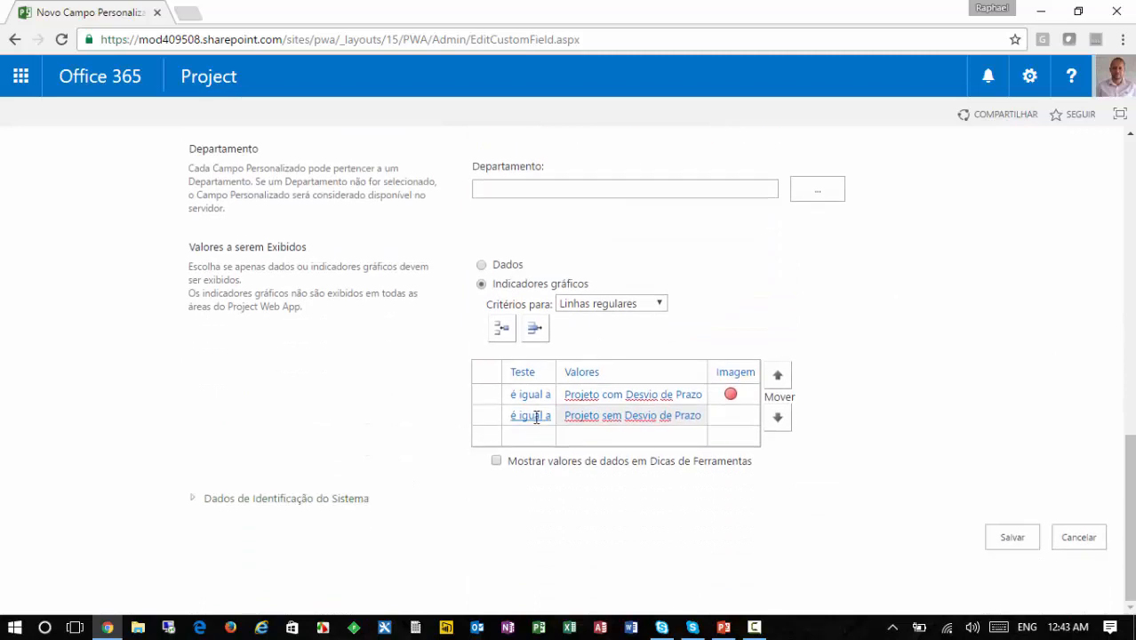
Step: Assign the green circle image to the Projeto sem Desvio de Prazo criterion and enable Mostrar valores de dados em Dicas de Ferramentas
{"action": "left_click", "coordinate": [732, 416]}
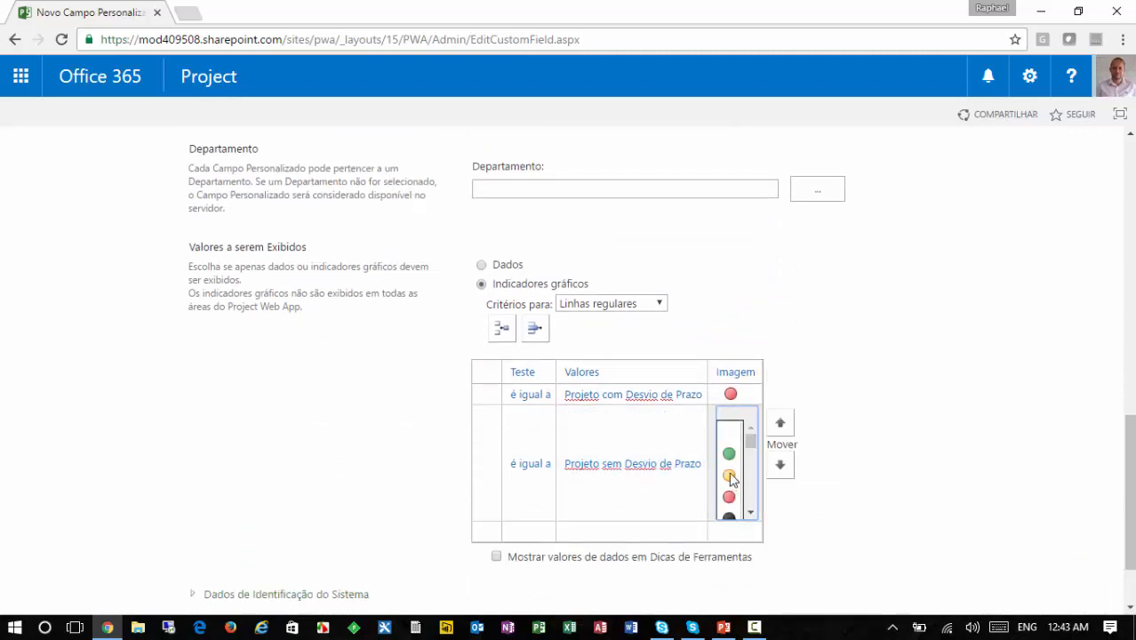
{"action": "left_click", "coordinate": [728, 455]}
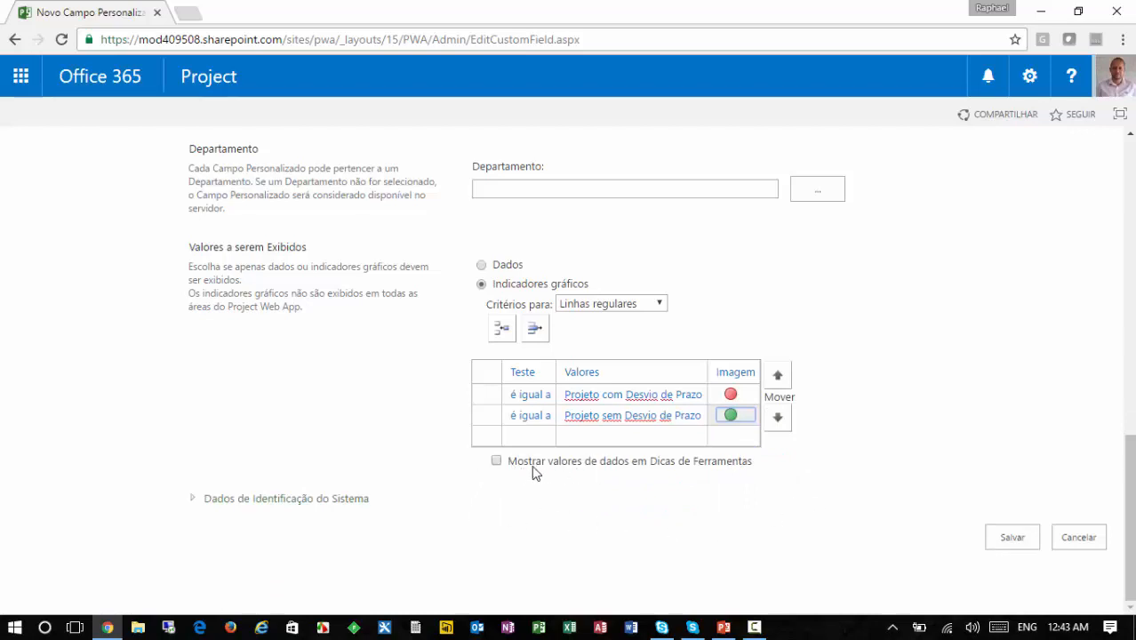
{"action": "left_click", "coordinate": [594, 466]}
Step: Review the settings and formula of the Indicador Desvio Prazo field and try to save it
{"action": "scroll", "coordinate": [877, 426], "scroll_direction": "up", "scroll_amount": 2}
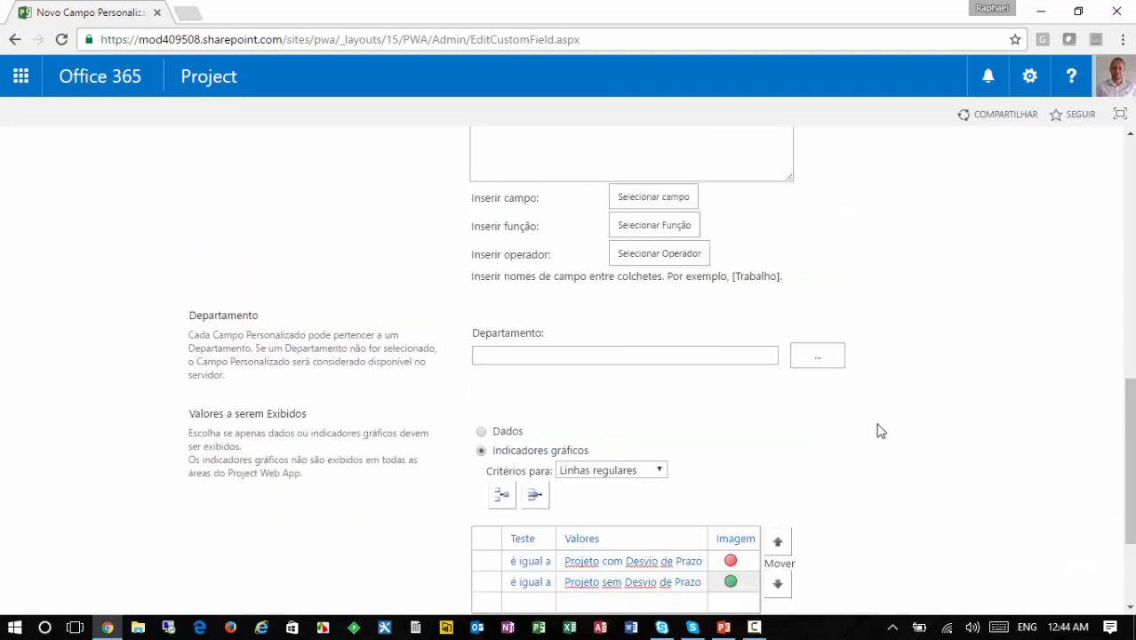
{"action": "scroll", "coordinate": [877, 431], "scroll_direction": "up", "scroll_amount": 5}
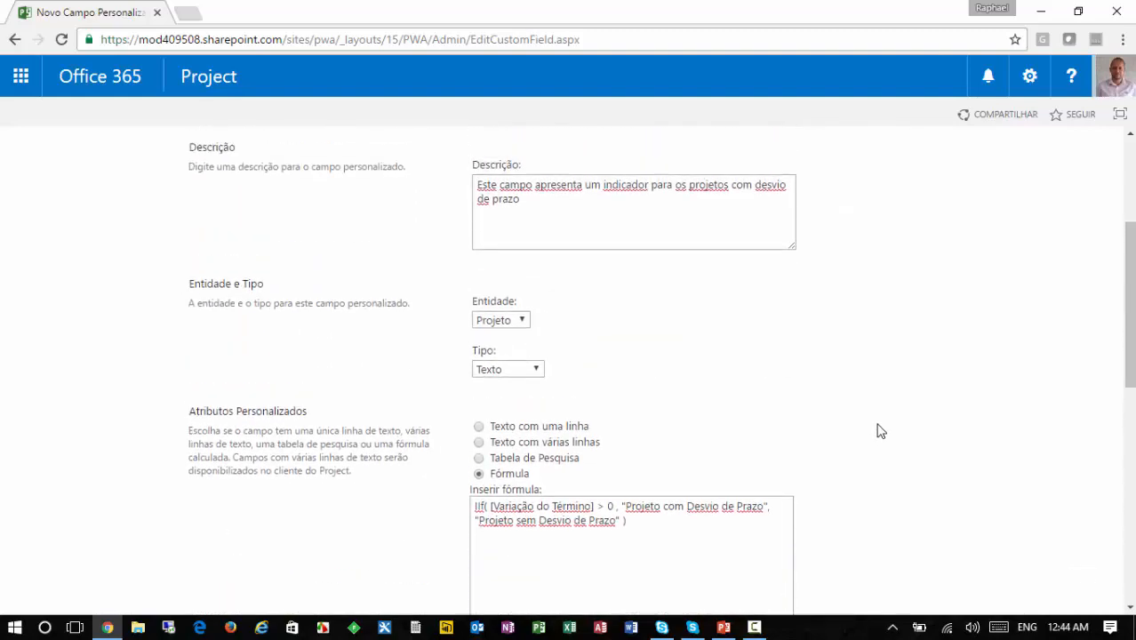
{"action": "scroll", "coordinate": [877, 430], "scroll_direction": "up", "scroll_amount": 3}
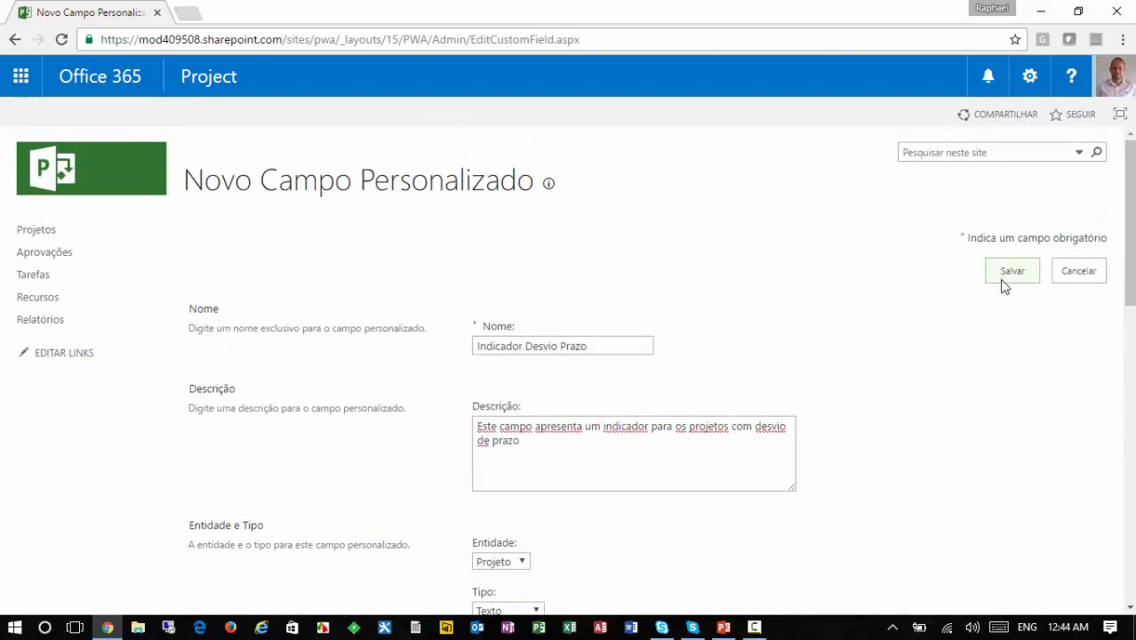
{"action": "scroll", "coordinate": [996, 292], "scroll_direction": "down", "scroll_amount": 4}
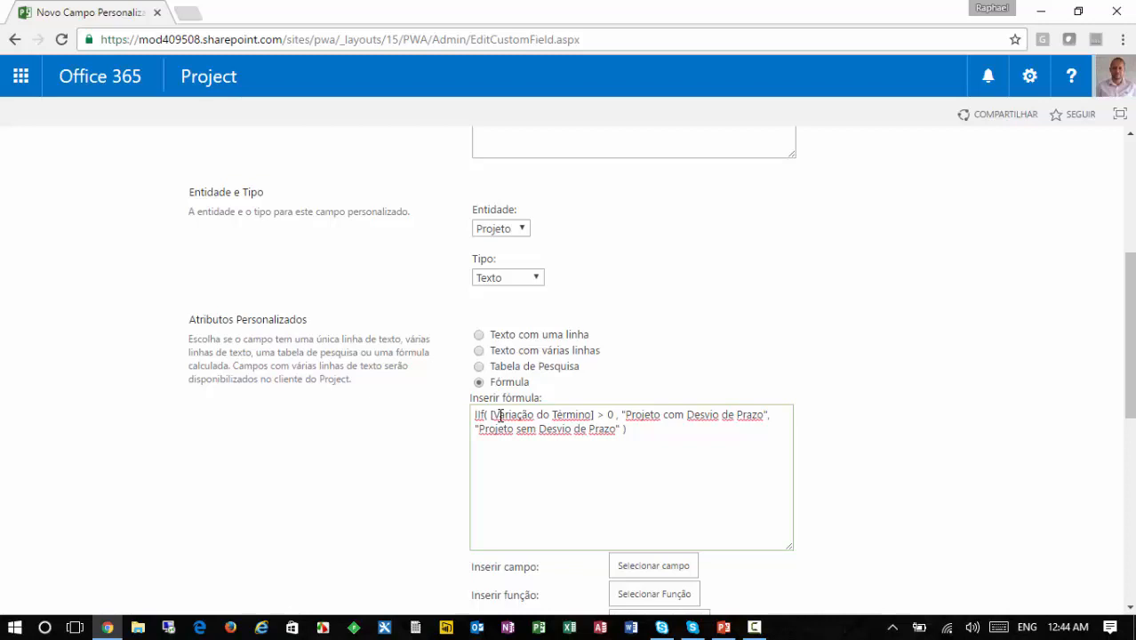
{"action": "scroll", "coordinate": [363, 301], "scroll_direction": "up", "scroll_amount": 3}
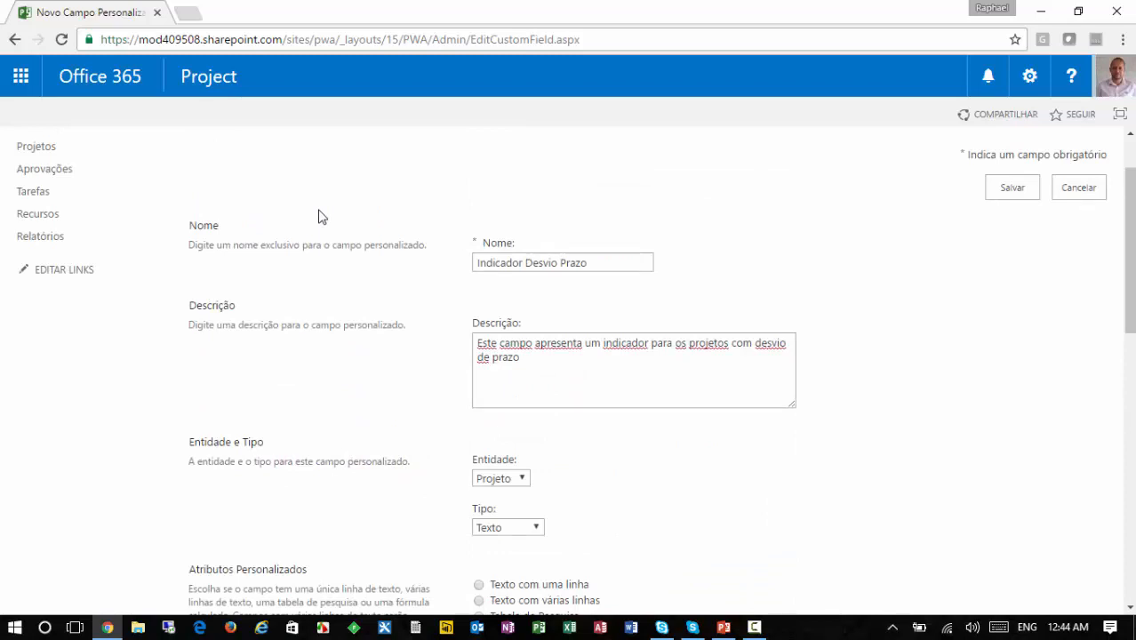
{"action": "scroll", "coordinate": [874, 386], "scroll_direction": "up", "scroll_amount": 1}
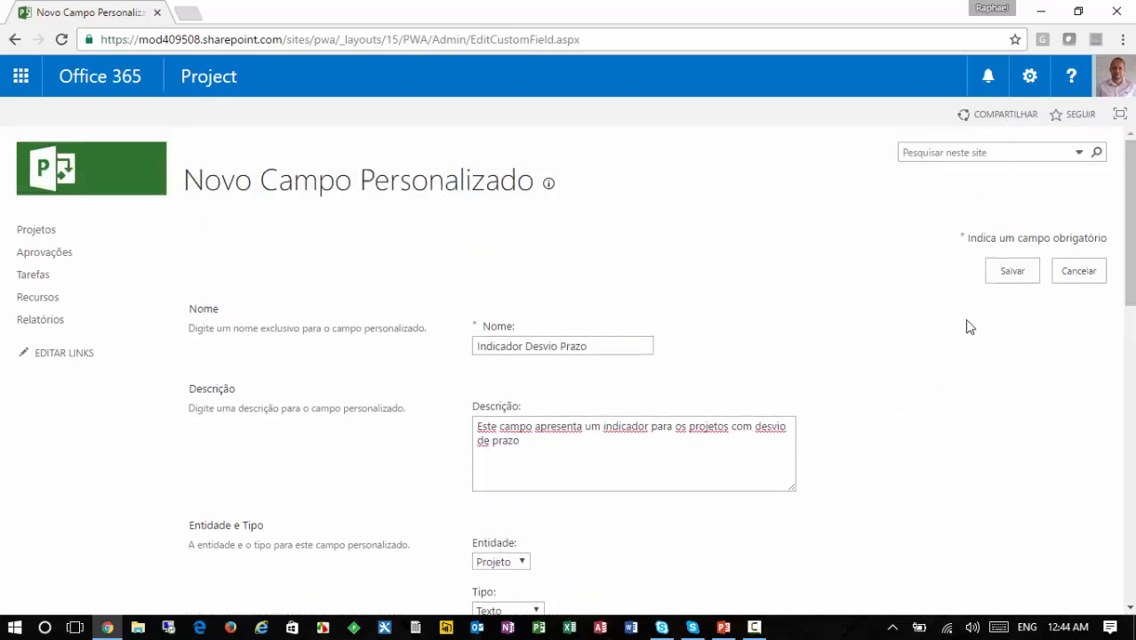
{"action": "left_click", "coordinate": [1000, 281]}
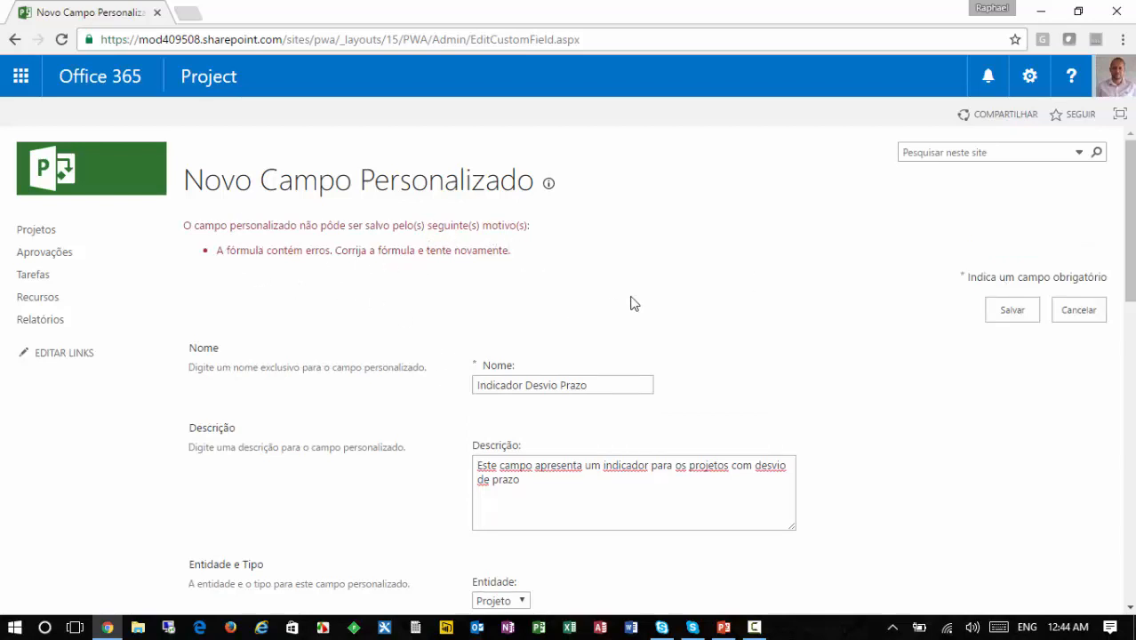
Step: Use semicolons instead of commas as the argument separators in the field's IIf formula
{"action": "scroll", "coordinate": [861, 336], "scroll_direction": "down", "scroll_amount": 5}
{"action": "left_click", "coordinate": [695, 401]}
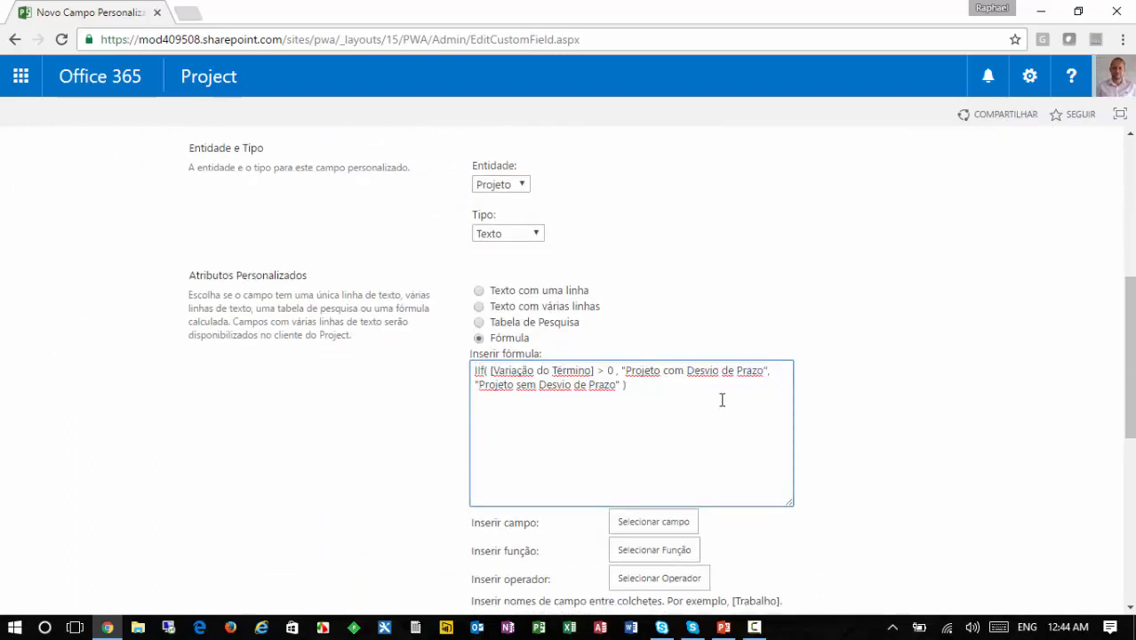
{"action": "scroll", "coordinate": [722, 400], "scroll_direction": "down", "scroll_amount": 1}
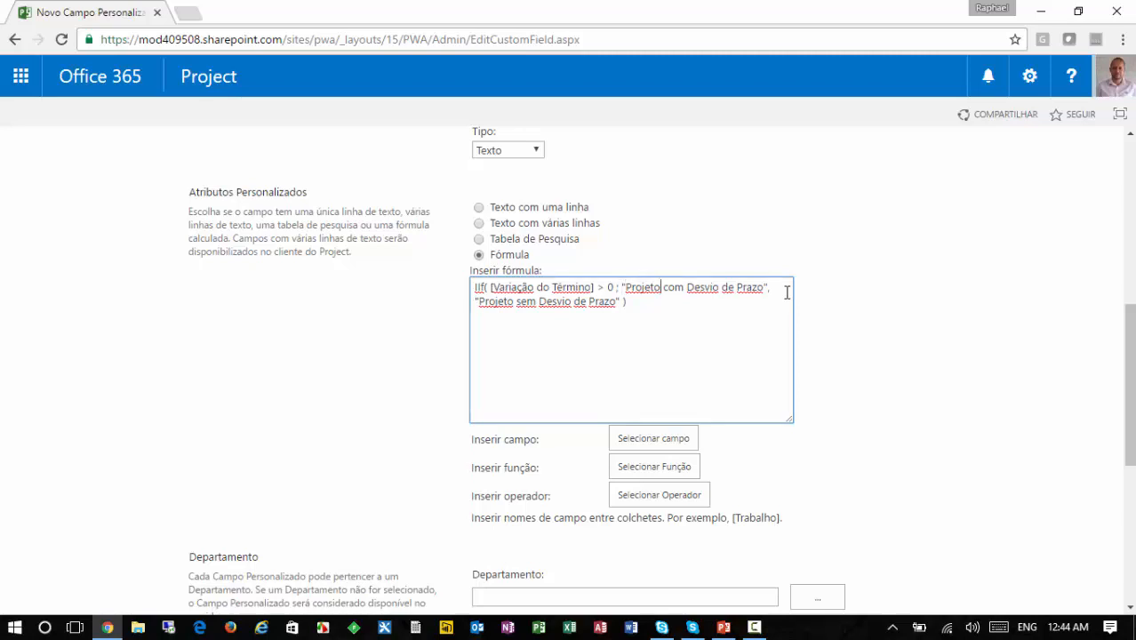
{"action": "key", "text": "Right"}
{"action": "key", "text": "Right"}
{"action": "key", "text": "Right"}
{"action": "key", "text": "Right"}
{"action": "key", "text": "Right"}
{"action": "key", "text": "Right"}
{"action": "key", "text": "Right"}
{"action": "key", "text": "Right"}
{"action": "key", "text": "Right"}
{"action": "key", "text": "Right"}
{"action": "key", "text": "Right"}
{"action": "key", "text": "Right"}
{"action": "key", "text": "Right"}
{"action": "key", "text": "Right"}
{"action": "key", "text": "Right"}
{"action": "key", "text": "Right"}
{"action": "key", "text": "Right"}
{"action": "key", "text": "Right"}
{"action": "key", "text": "Right"}
{"action": "key", "text": "Right"}
{"action": "key", "text": "Down"}
{"action": "left_click", "coordinate": [774, 287]}
Step: Save the custom field with the corrected formula and select Indicador Desvio Prazo in the list of enterprise fields
{"action": "scroll", "coordinate": [774, 287], "scroll_direction": "up", "scroll_amount": 6}
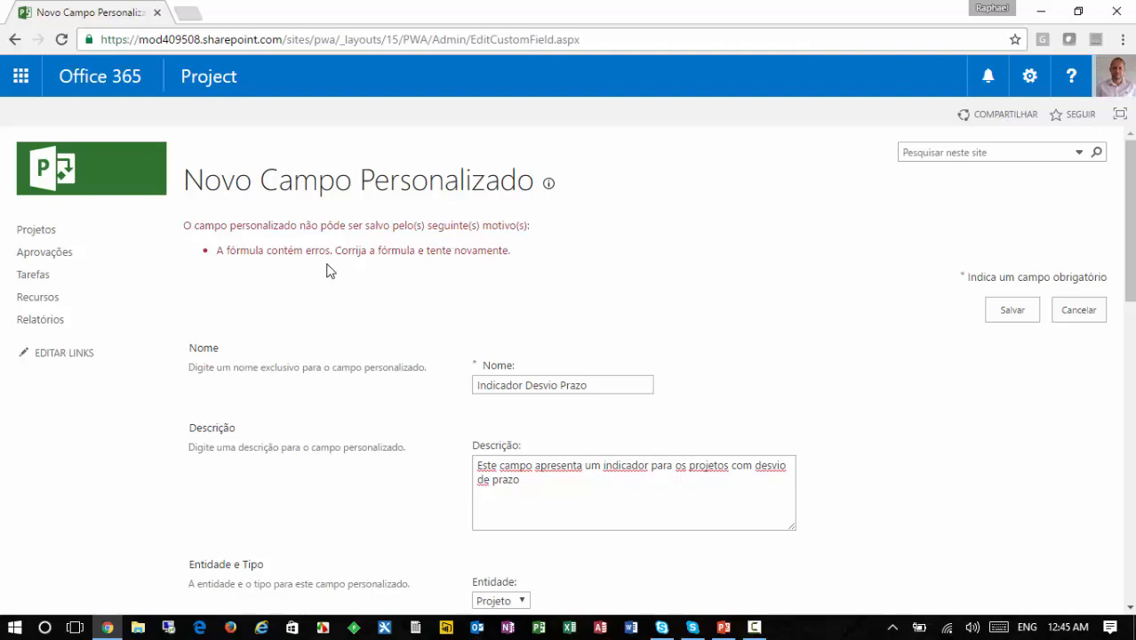
{"action": "scroll", "coordinate": [391, 359], "scroll_direction": "down", "scroll_amount": 6}
{"action": "scroll", "coordinate": [827, 458], "scroll_direction": "down", "scroll_amount": 1}
{"action": "scroll", "coordinate": [826, 461], "scroll_direction": "up", "scroll_amount": 1}
{"action": "left_click", "coordinate": [1015, 313]}
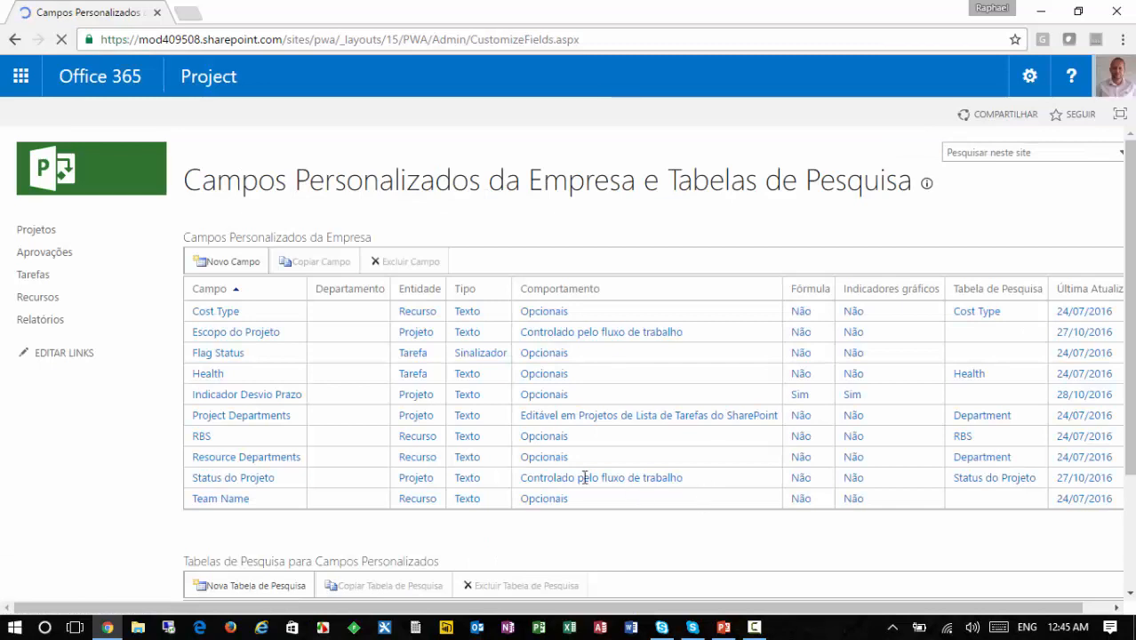
{"action": "left_click", "coordinate": [323, 400]}
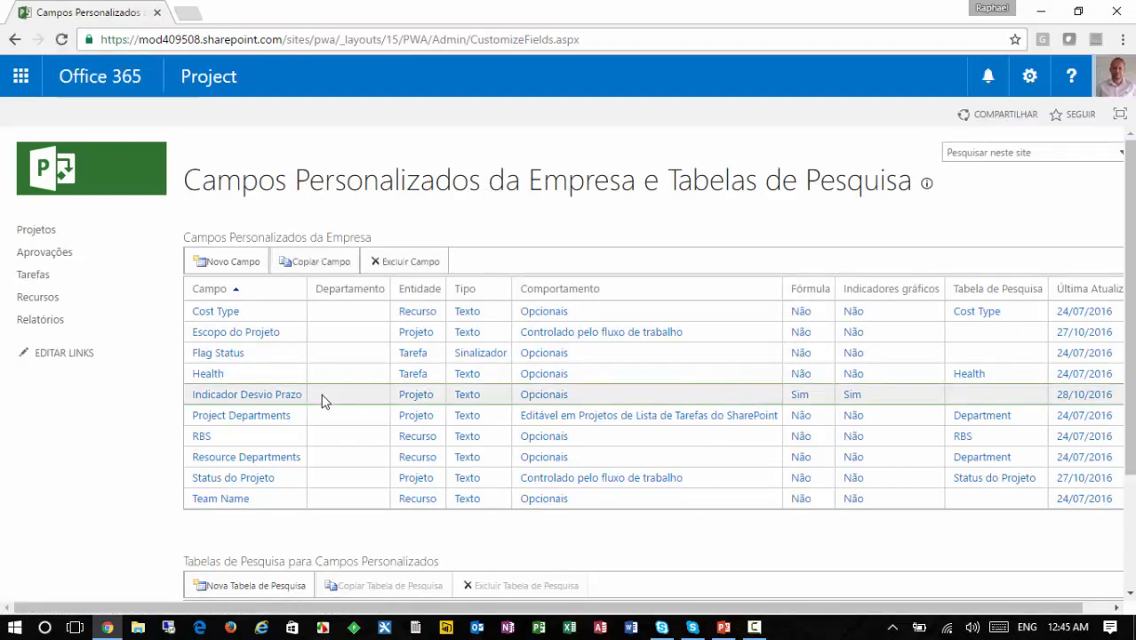
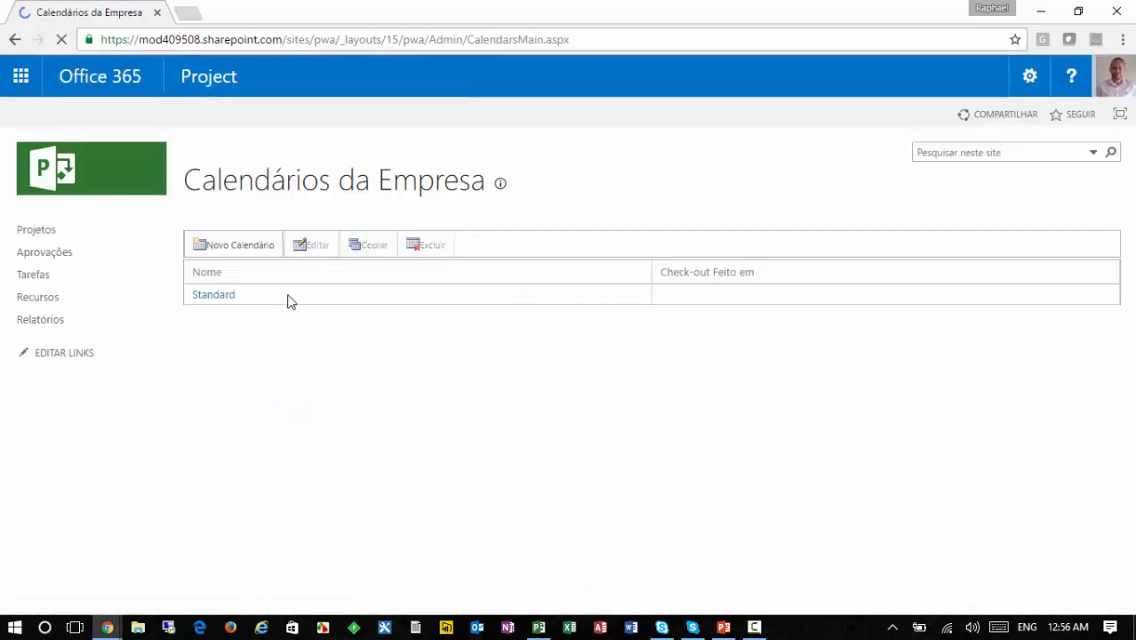
Step: Open the Standard enterprise calendar for editing in Project 2016, allowing the application launch and trusting the file
{"action": "left_click", "coordinate": [287, 300]}
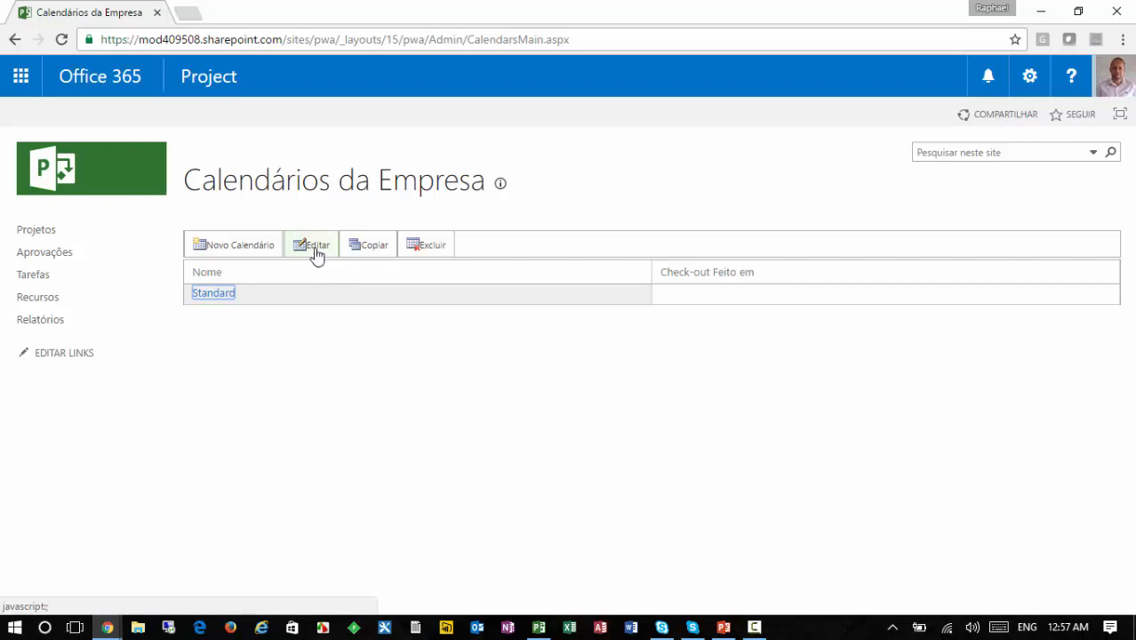
{"action": "left_click", "coordinate": [315, 252]}
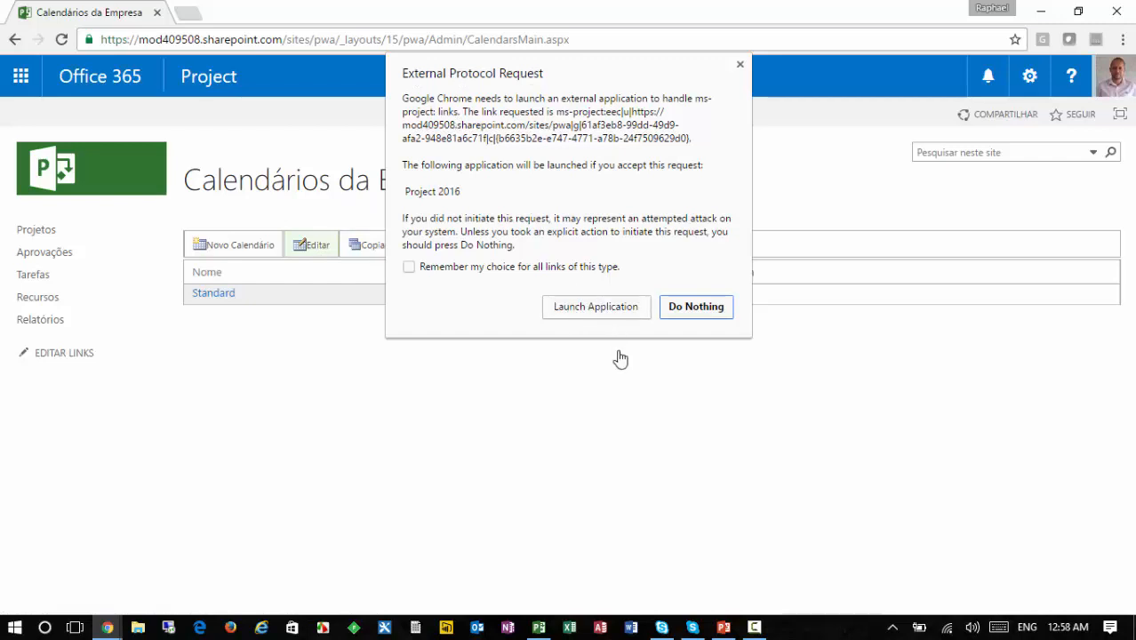
{"action": "left_click", "coordinate": [599, 311]}
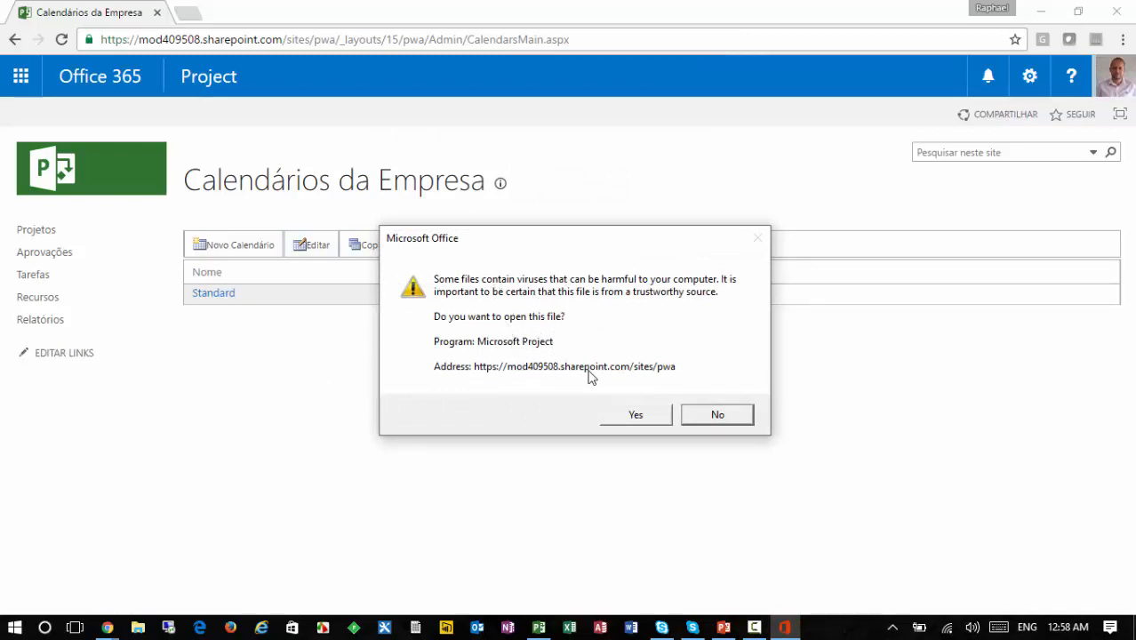
{"action": "left_click", "coordinate": [643, 419]}
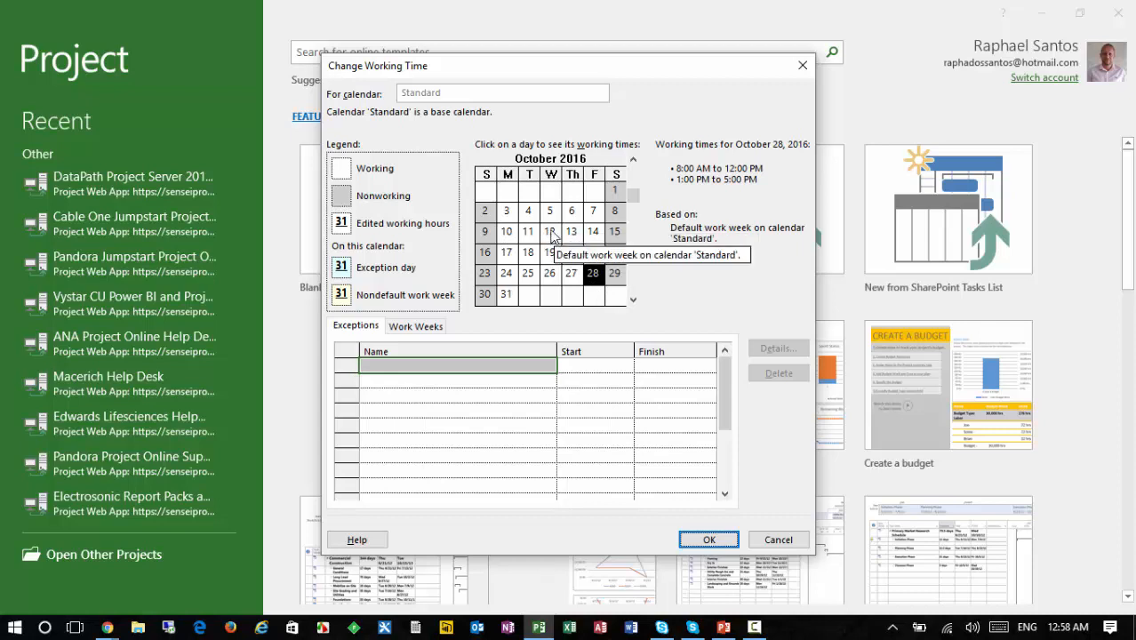
Step: Add a calendar exception named Finados on November 2, 2016
{"action": "left_click", "coordinate": [632, 302]}
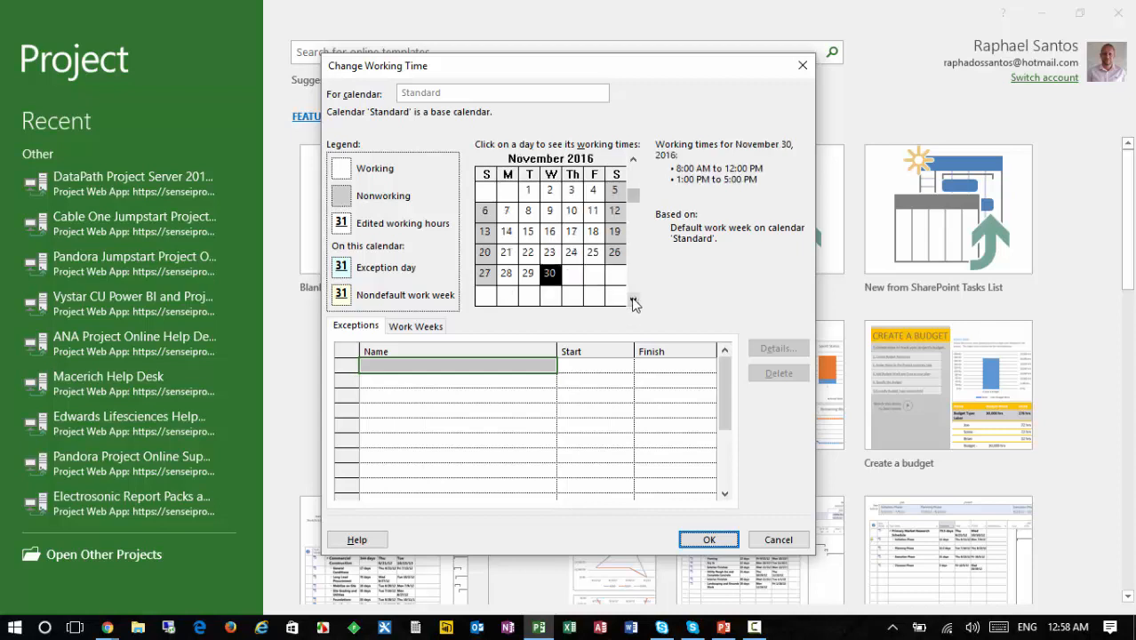
{"action": "left_click", "coordinate": [549, 192]}
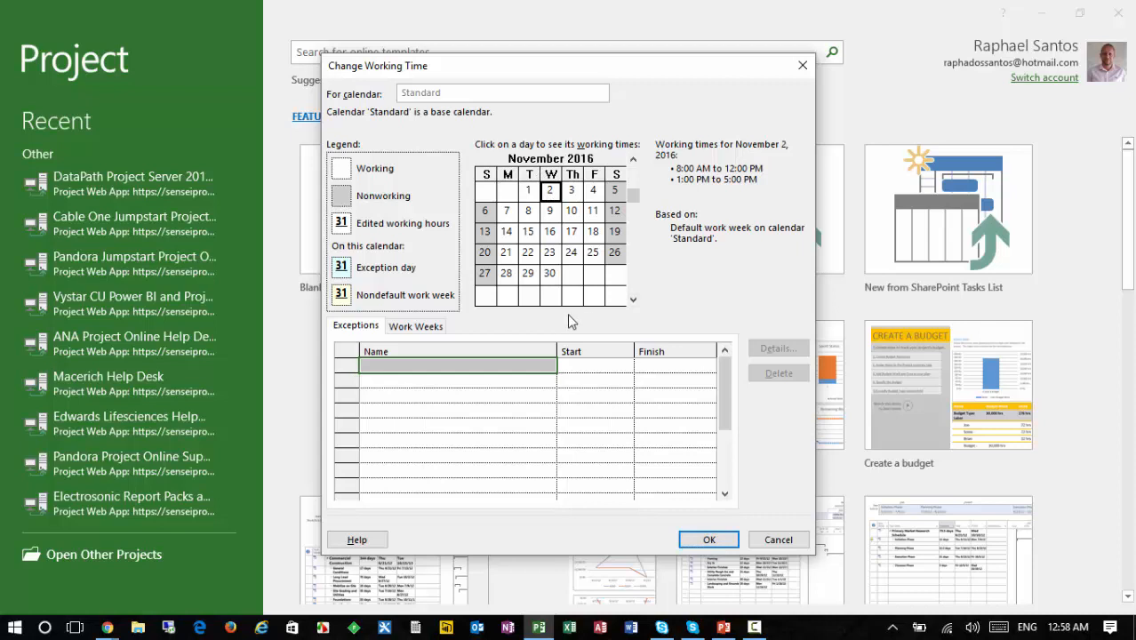
{"action": "left_click", "coordinate": [501, 365]}
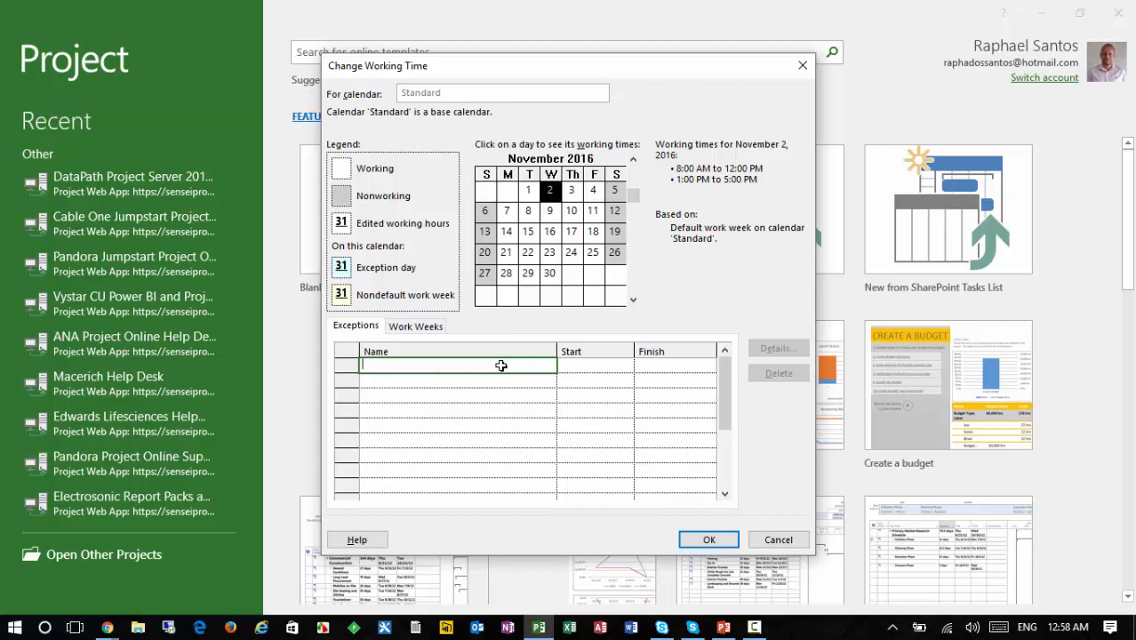
{"action": "type", "text": "Finados"}
{"action": "key", "text": "Return"}
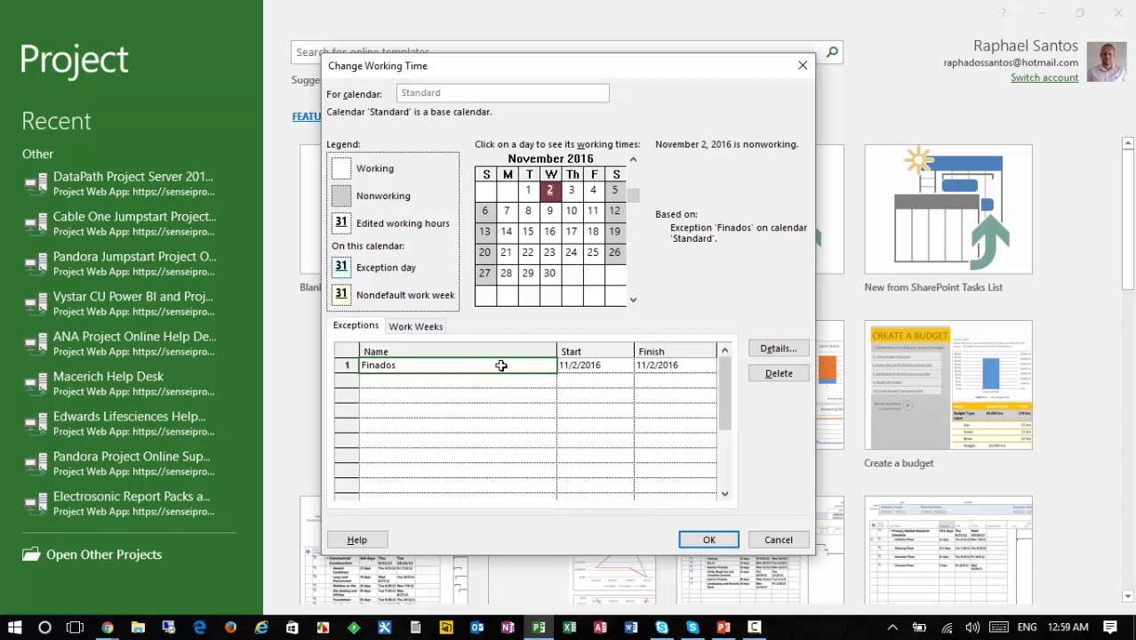
{"action": "left_click", "coordinate": [586, 366]}
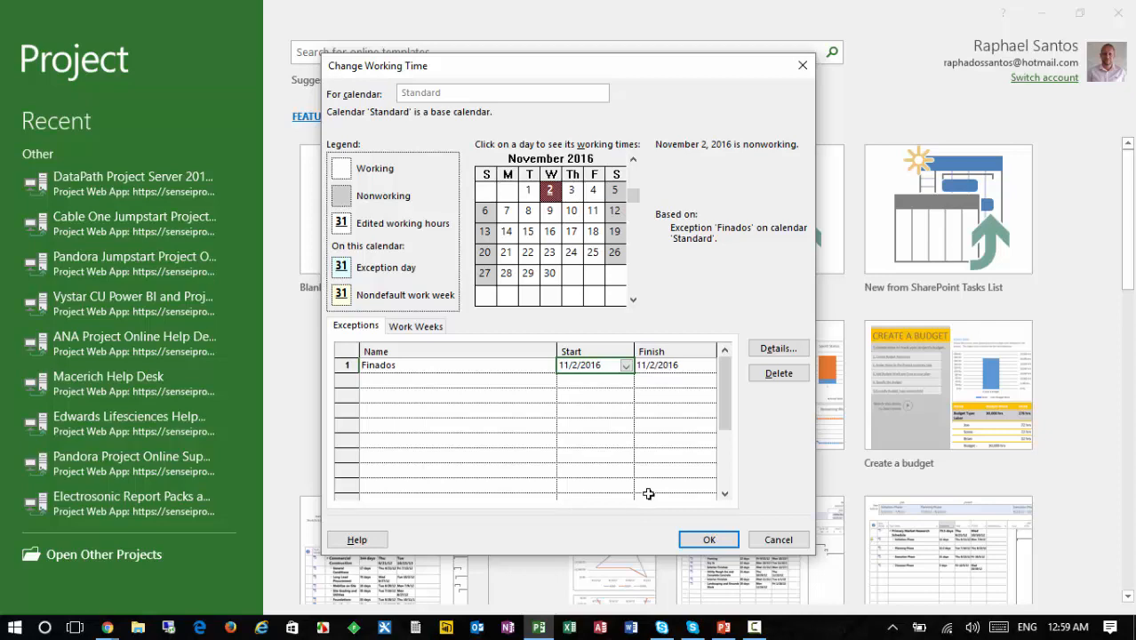
Step: Make the Finados exception recur yearly on November 2, ending after 30 occurrences
{"action": "left_click", "coordinate": [778, 350]}
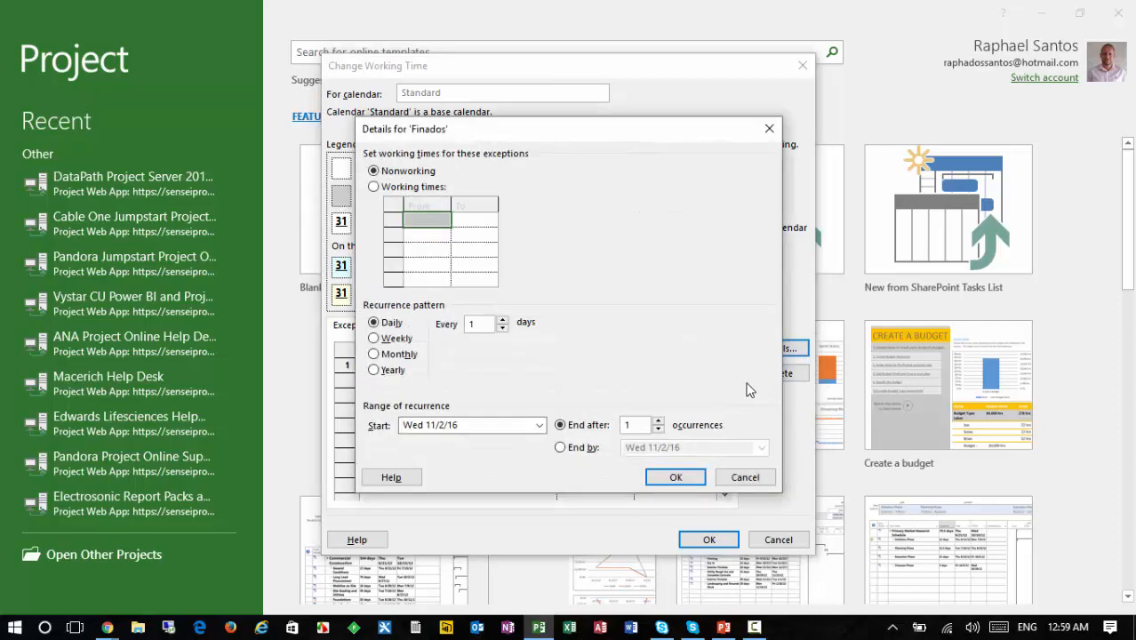
{"action": "left_click", "coordinate": [374, 370]}
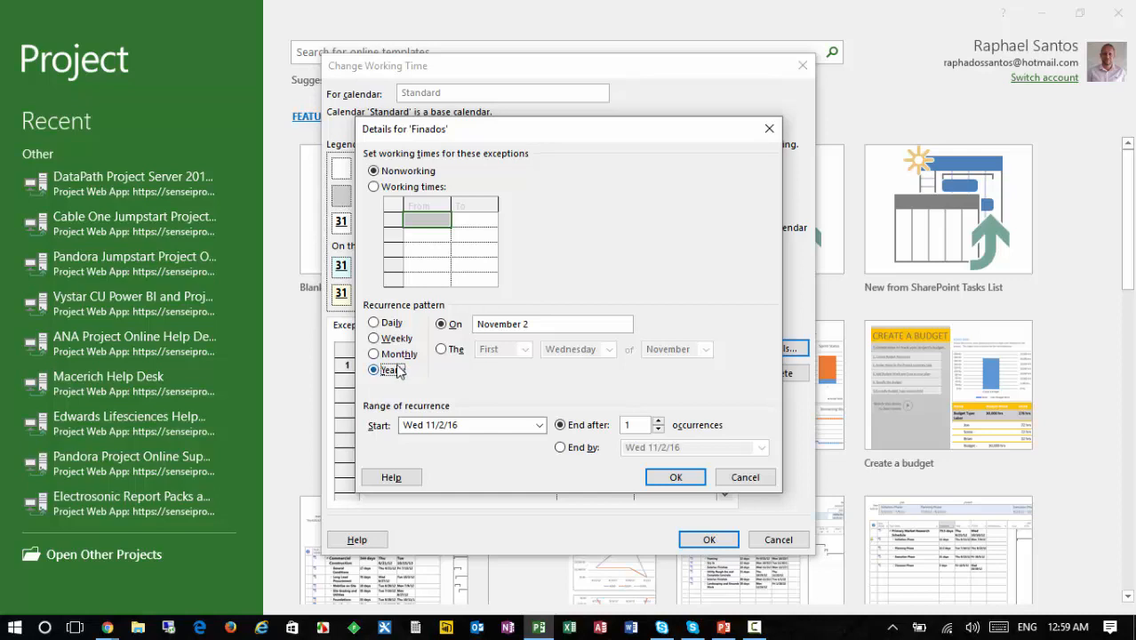
{"action": "double_click", "coordinate": [639, 424]}
{"action": "type", "text": "30"}
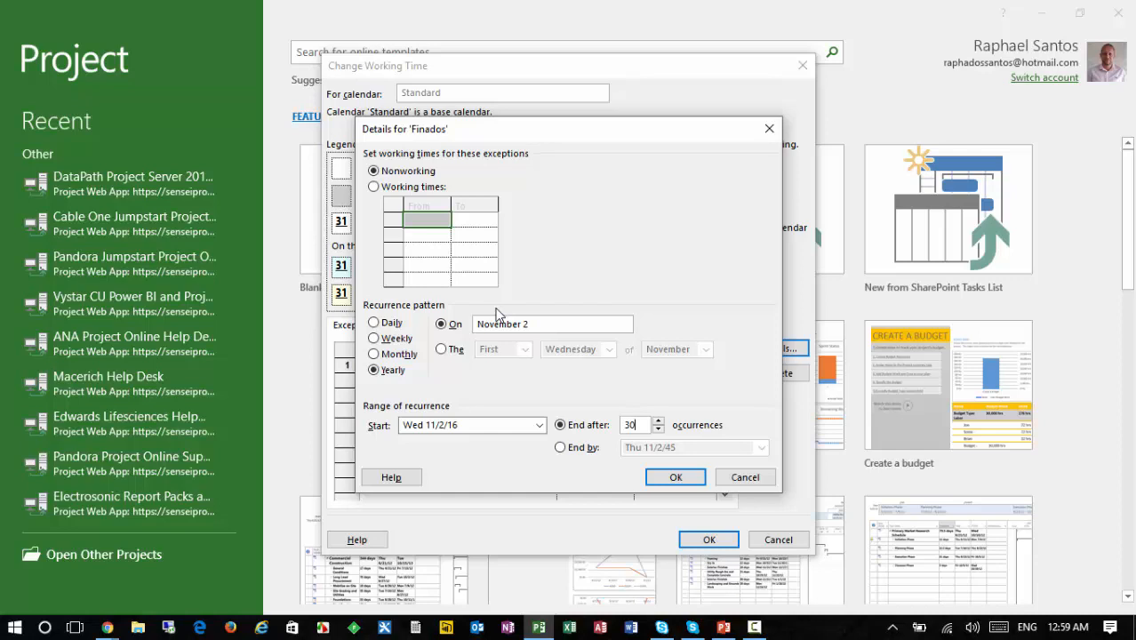
{"action": "left_click", "coordinate": [686, 479]}
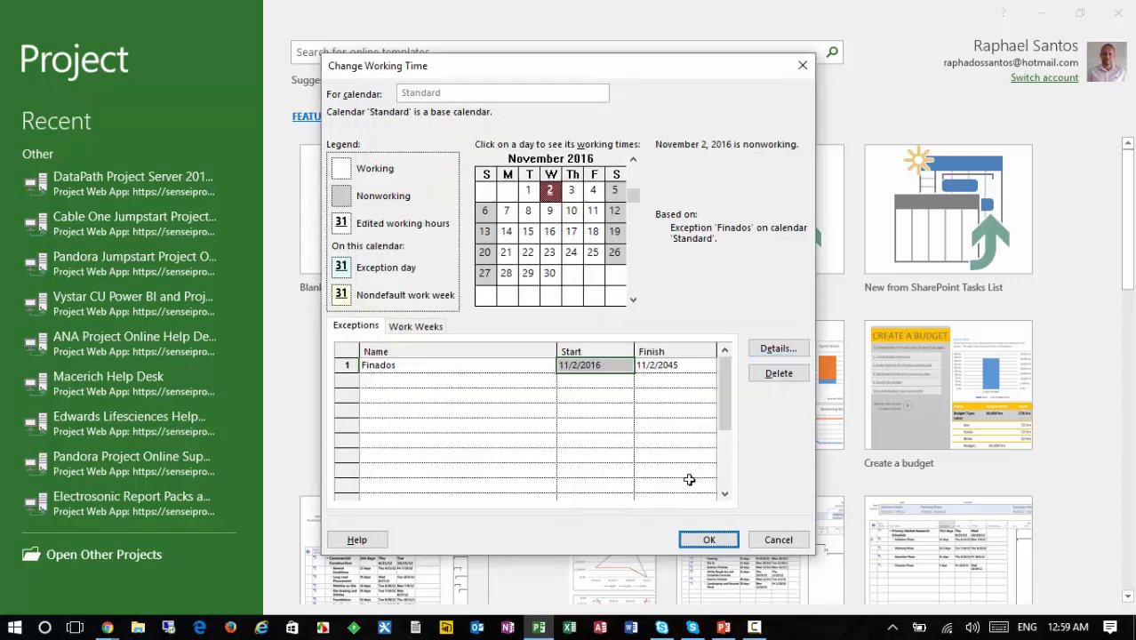
Step: Add a calendar exception named Proclamação da República on November 15, 2016
{"action": "left_click", "coordinate": [506, 365]}
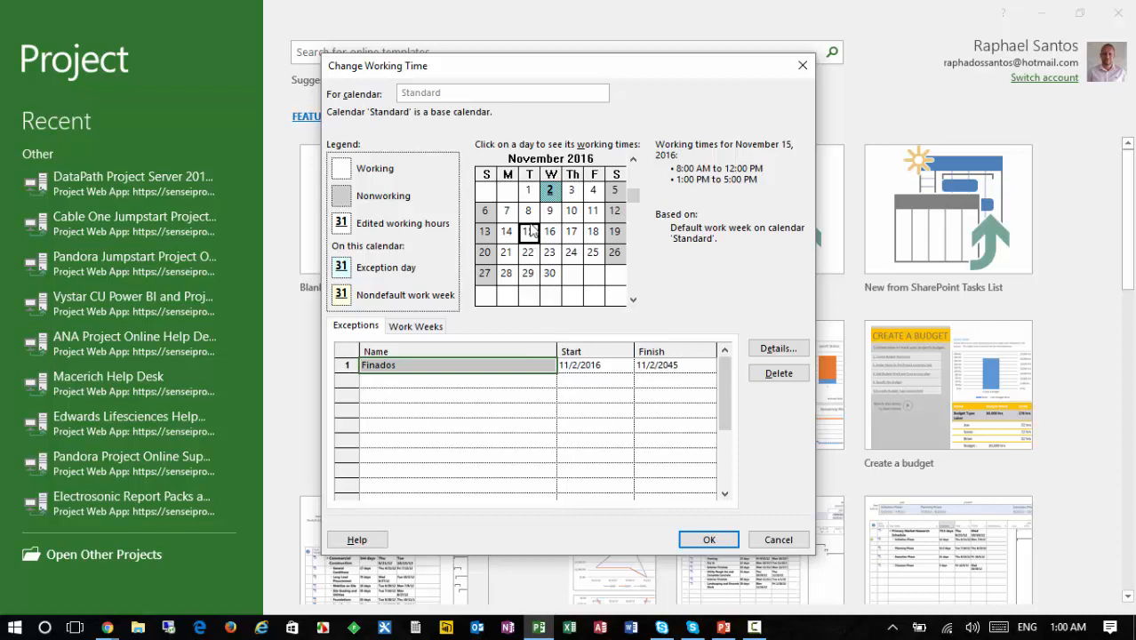
{"action": "left_click", "coordinate": [479, 382]}
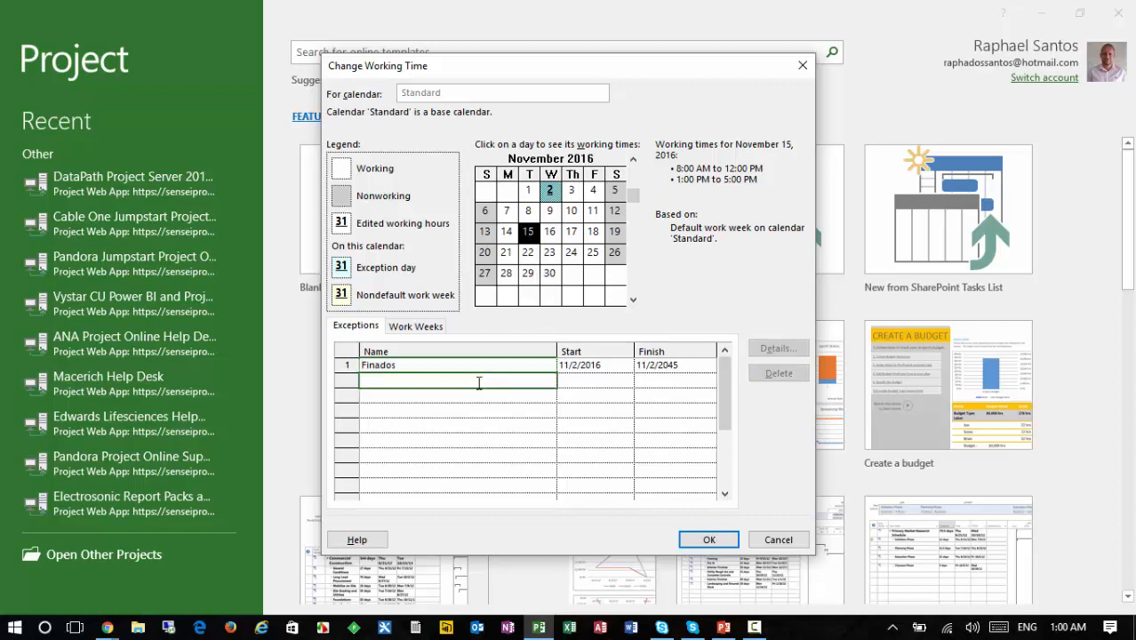
{"action": "type", "text": "Proclamação da República"}
{"action": "left_click", "coordinate": [595, 380]}
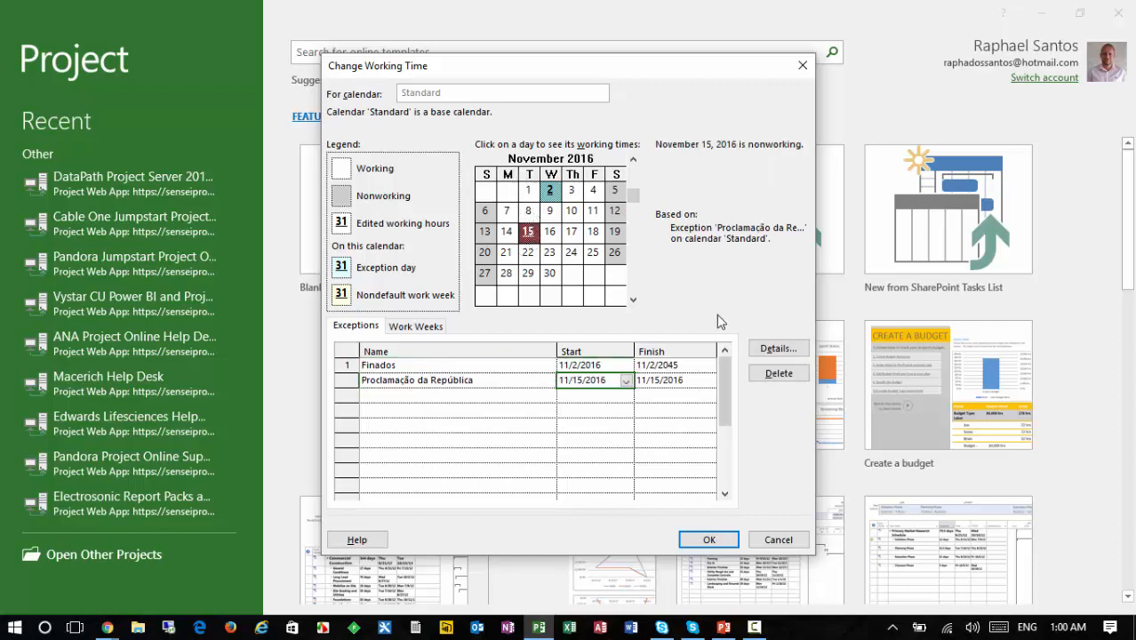
Step: Make the Proclamação da República exception recur yearly on November 15, ending after 30 occurrences
{"action": "left_click", "coordinate": [779, 349]}
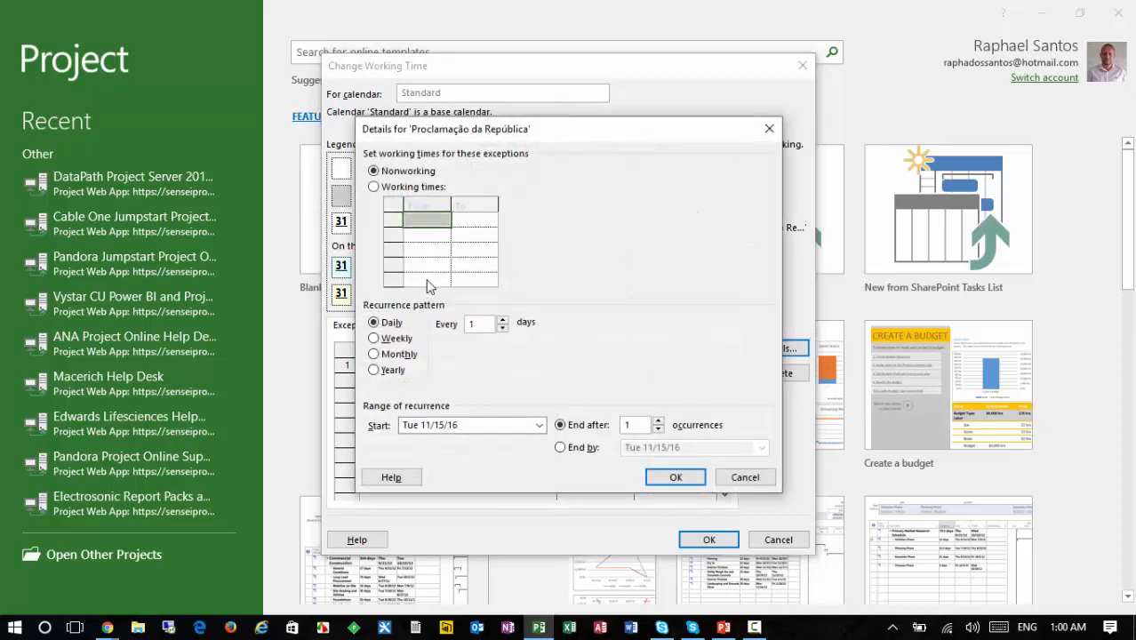
{"action": "left_click", "coordinate": [393, 370]}
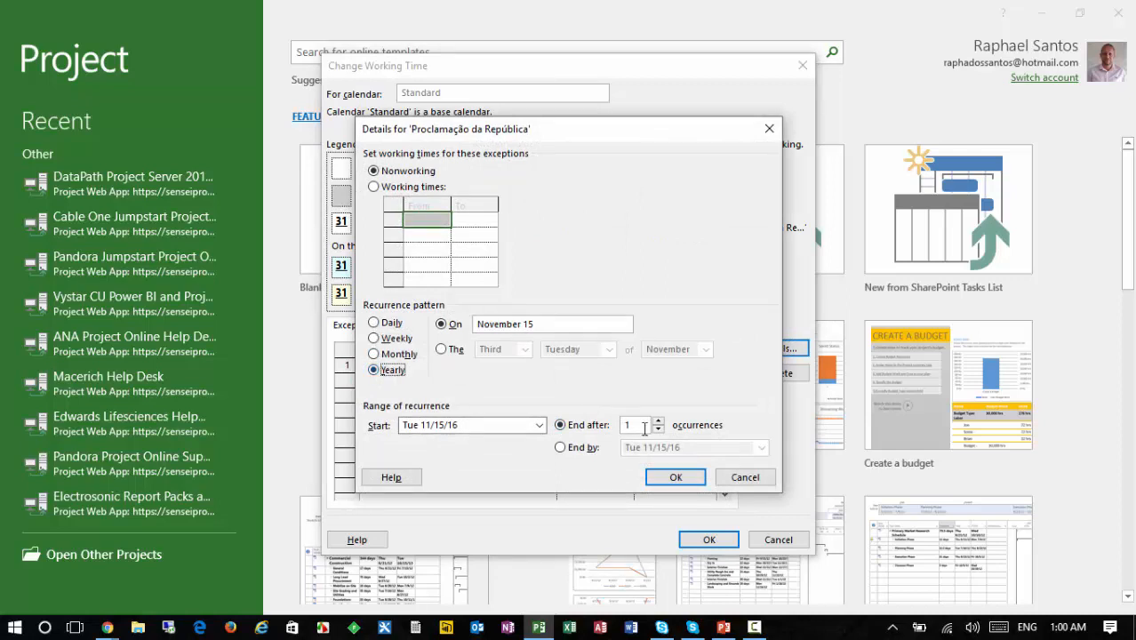
{"action": "left_click_drag", "start_coordinate": [642, 427], "coordinate": [573, 416]}
{"action": "type", "text": "30"}
{"action": "key", "text": "Return"}
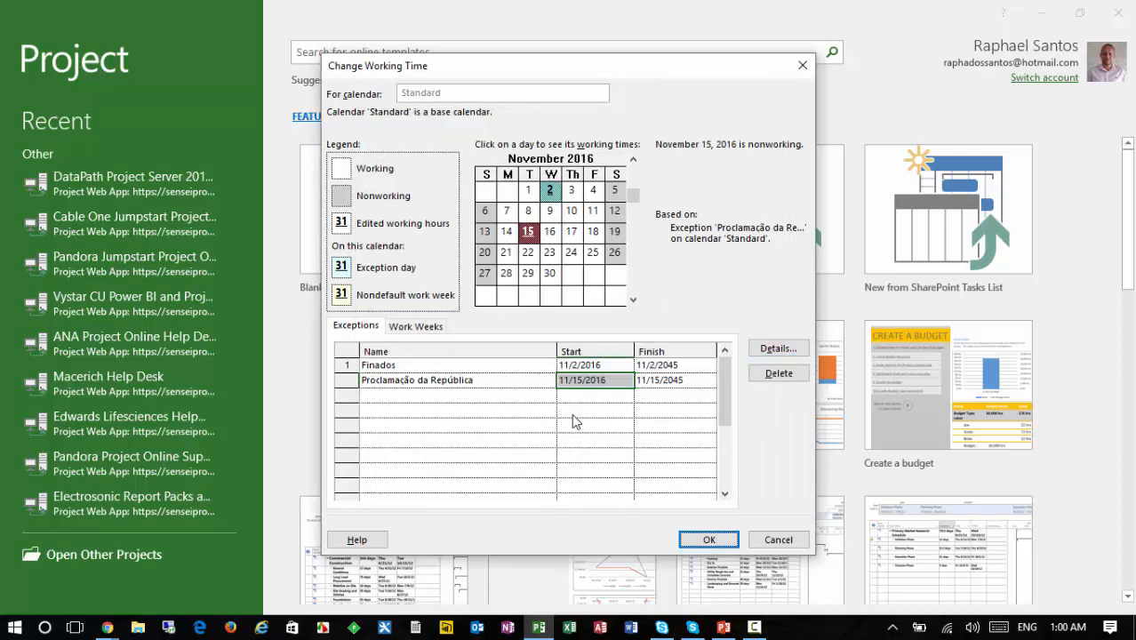
Step: Add a third calendar exception named 2016 | Ponte Proclamação da República
{"action": "left_click", "coordinate": [515, 394]}
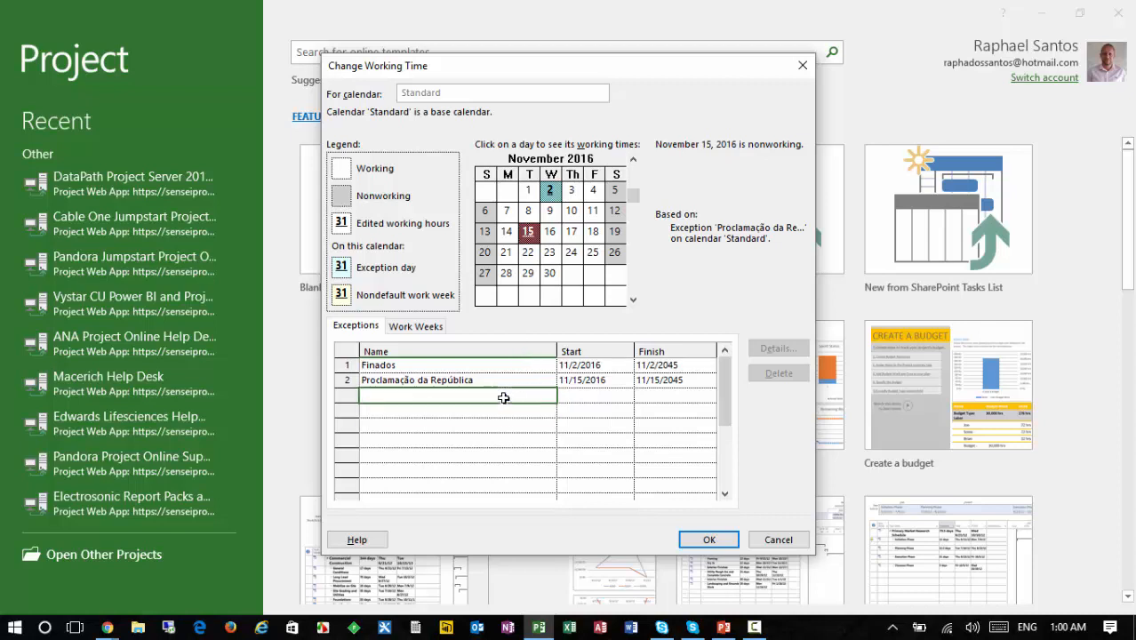
{"action": "type", "text": "2016 | Ponte Proclamaçã"}
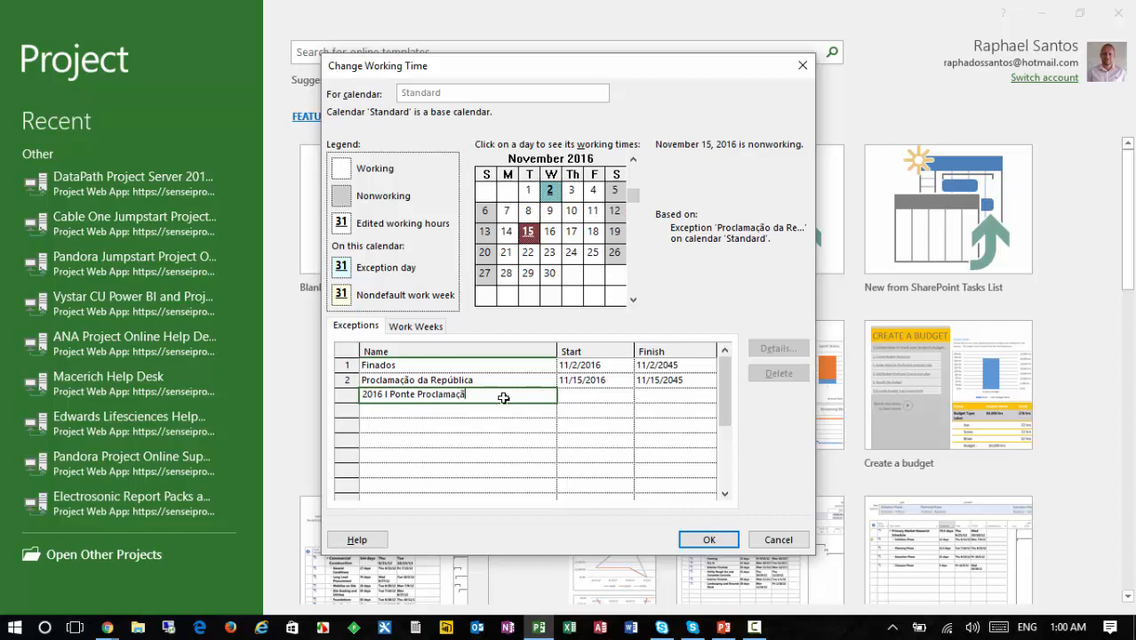
{"action": "type", "text": "o da República"}
{"action": "left_click", "coordinate": [613, 398]}
{"action": "left_click", "coordinate": [518, 393]}
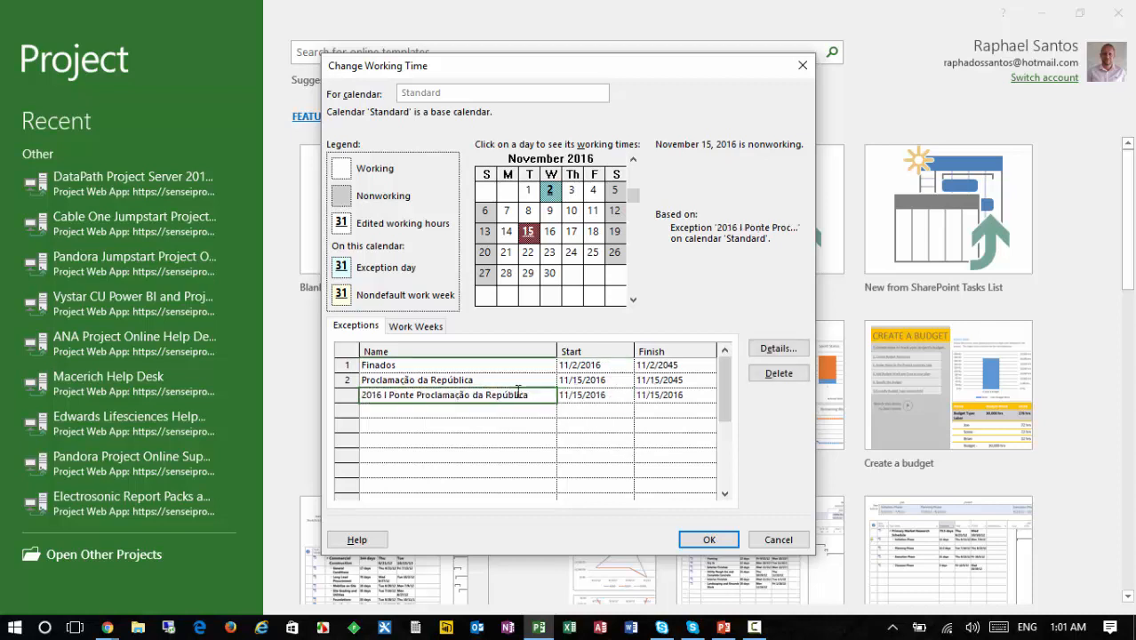
Step: Set both the start and finish dates of the 2016 | Ponte Proclamação da República exception to November 14, 2016
{"action": "left_click", "coordinate": [618, 398]}
{"action": "left_click", "coordinate": [627, 396]}
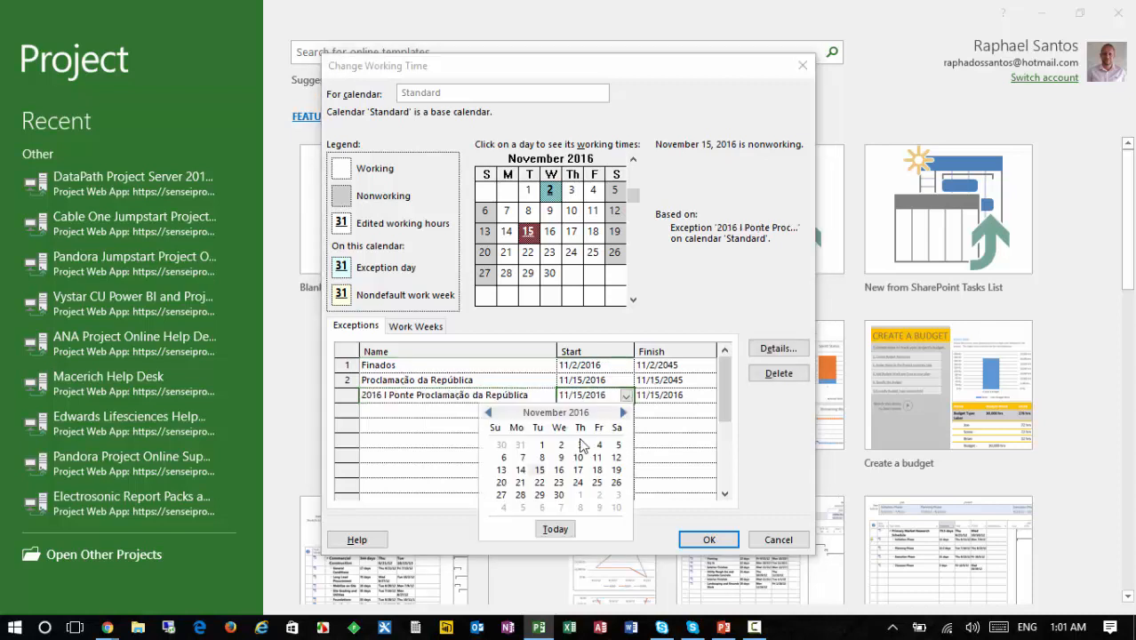
{"action": "left_click", "coordinate": [520, 469]}
{"action": "left_click", "coordinate": [642, 401]}
{"action": "left_click", "coordinate": [710, 402]}
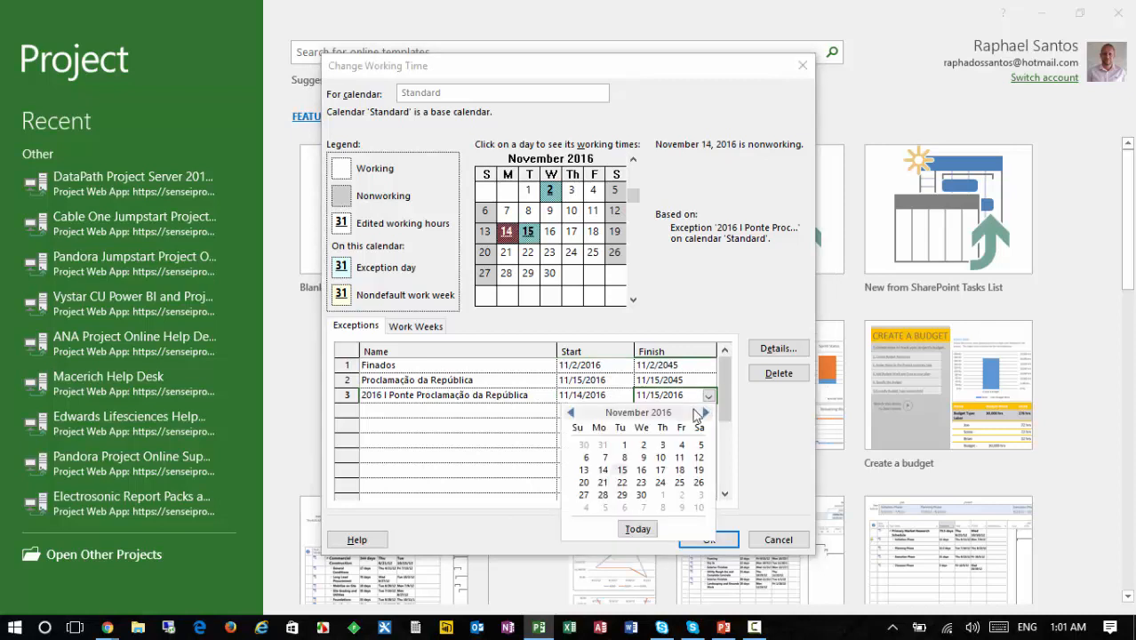
{"action": "left_click", "coordinate": [602, 469]}
{"action": "left_click", "coordinate": [537, 404]}
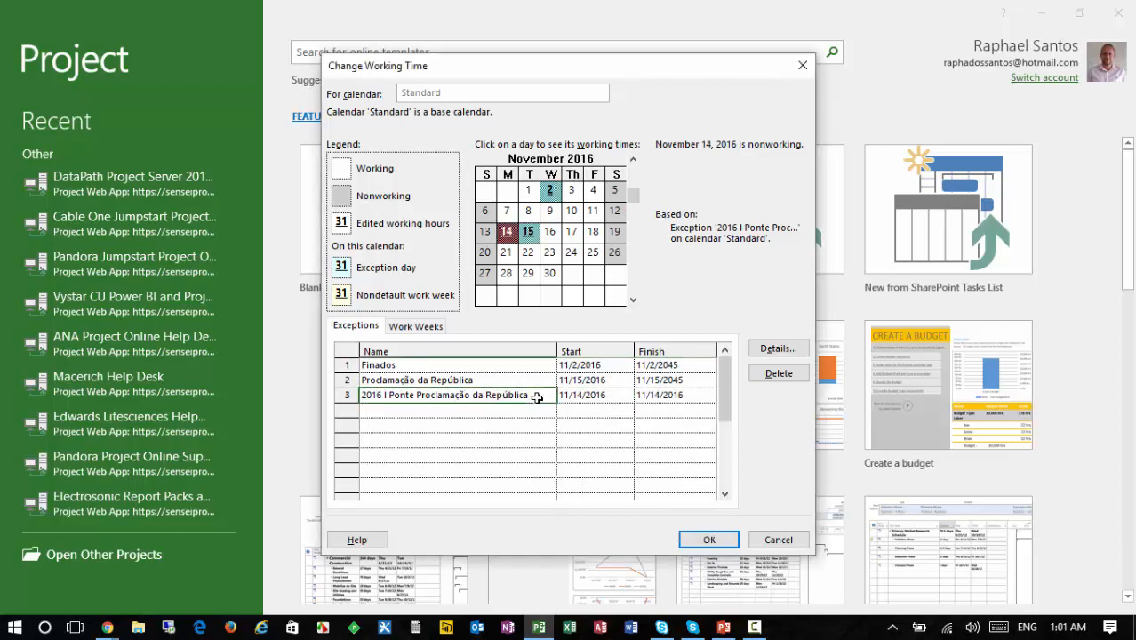
{"action": "left_click", "coordinate": [593, 397]}
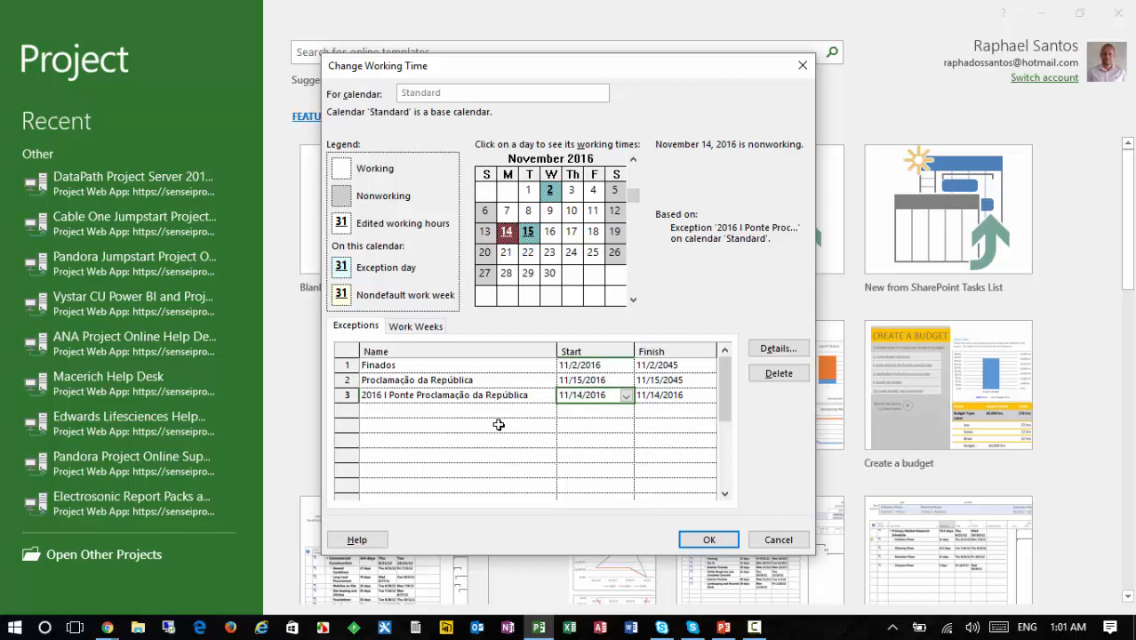
{"action": "left_click", "coordinate": [492, 395]}
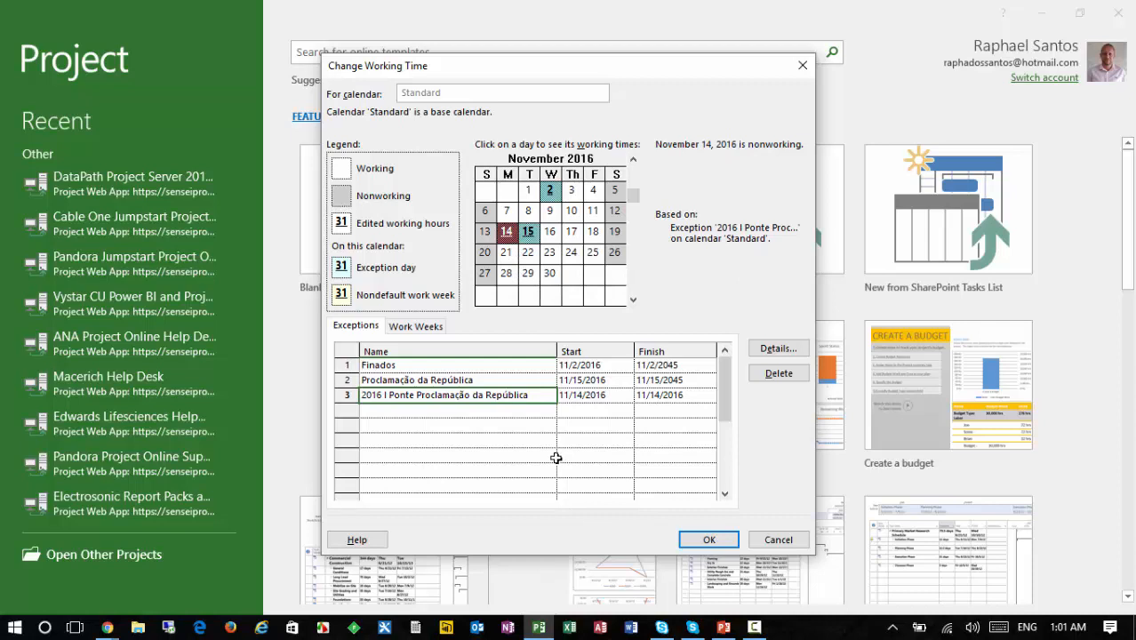
Step: Add a calendar exception named Natal on December 25, 2016
{"action": "left_click", "coordinate": [632, 302]}
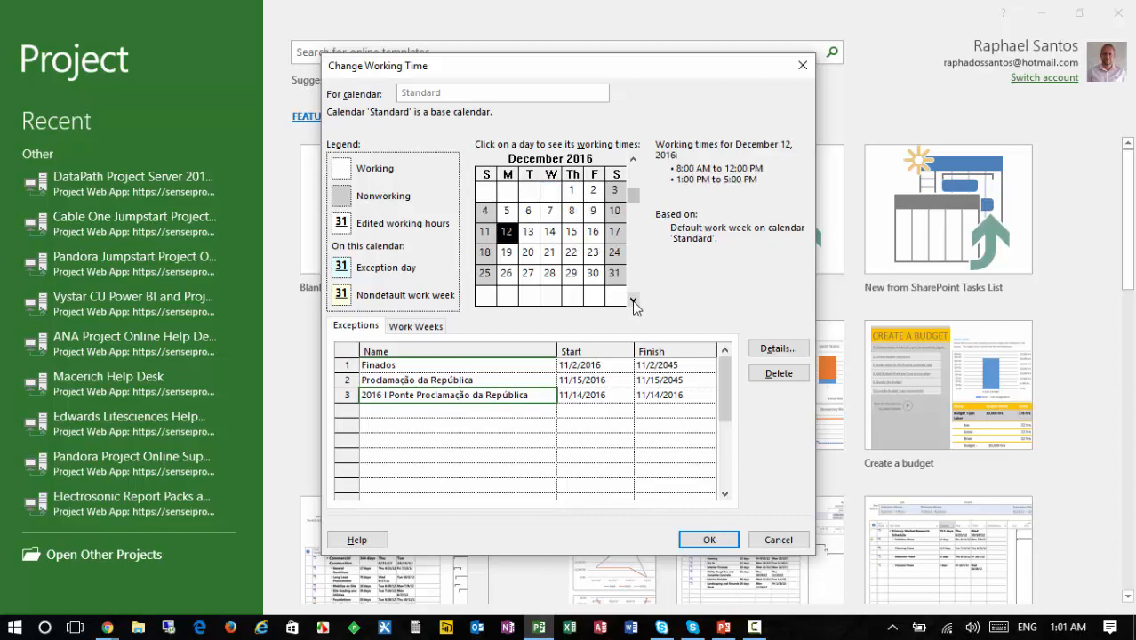
{"action": "left_click", "coordinate": [485, 275]}
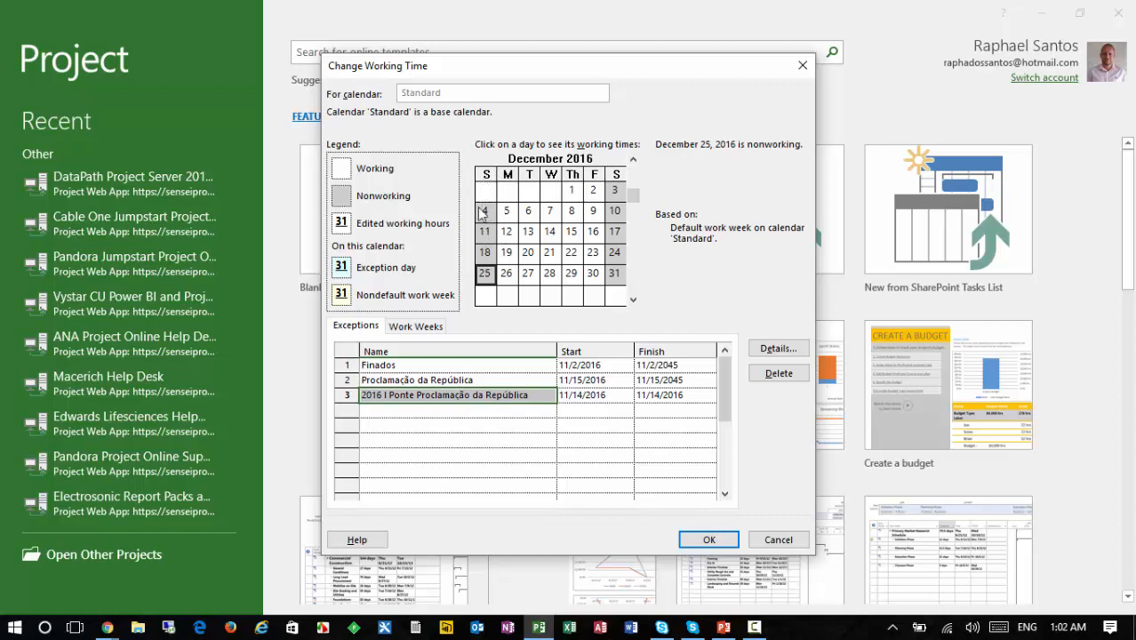
{"action": "left_click", "coordinate": [474, 409]}
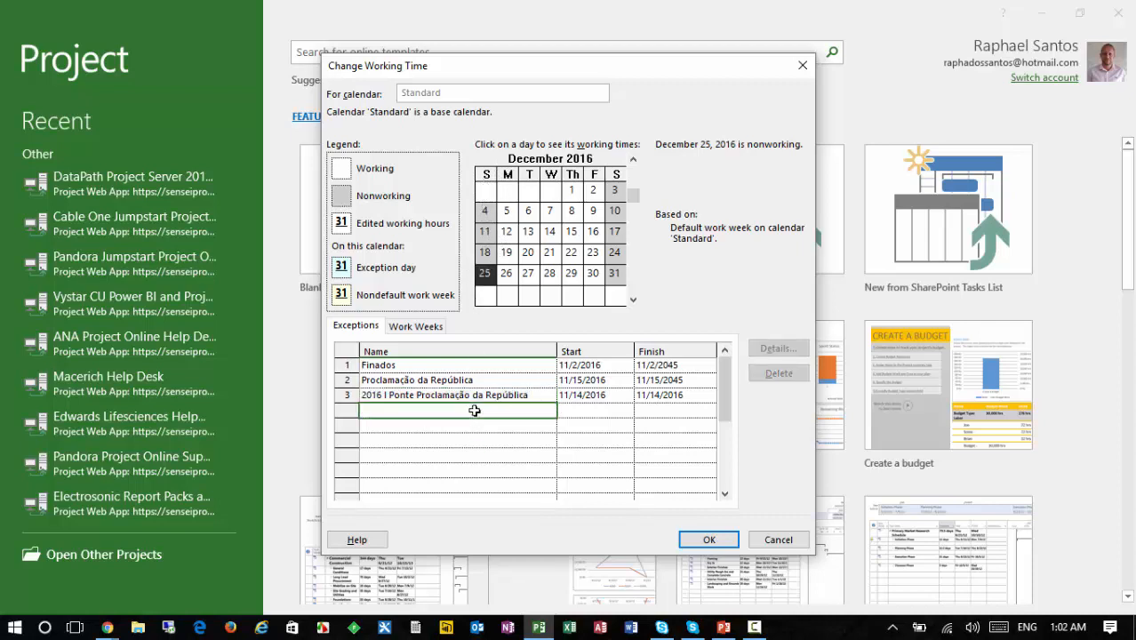
{"action": "type", "text": "Natal"}
{"action": "left_click", "coordinate": [622, 409]}
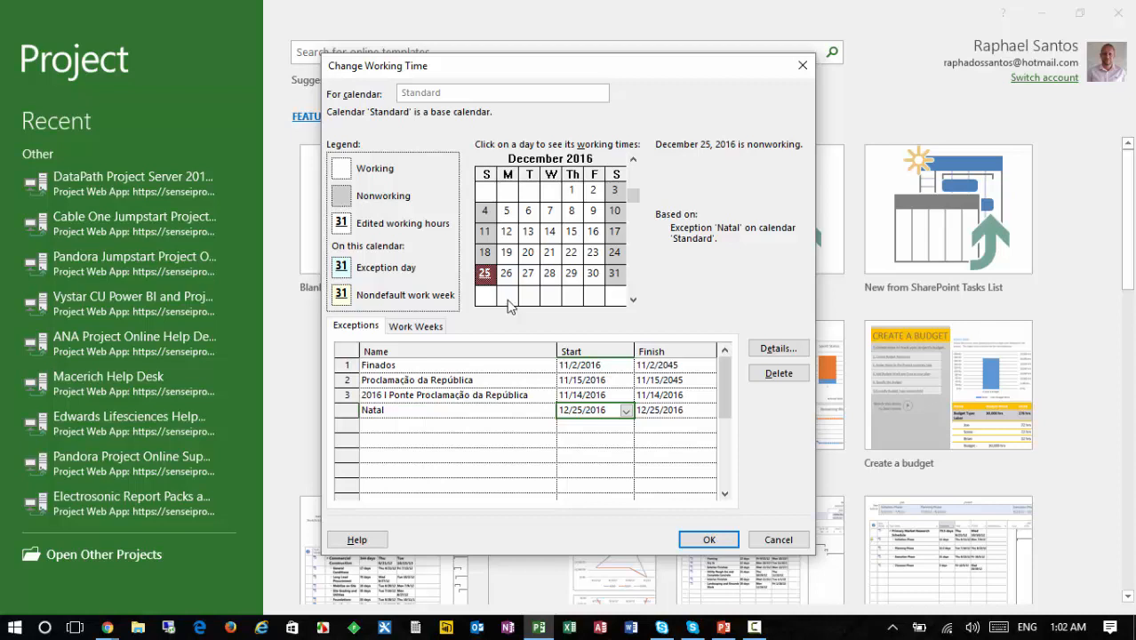
{"action": "left_click", "coordinate": [448, 411]}
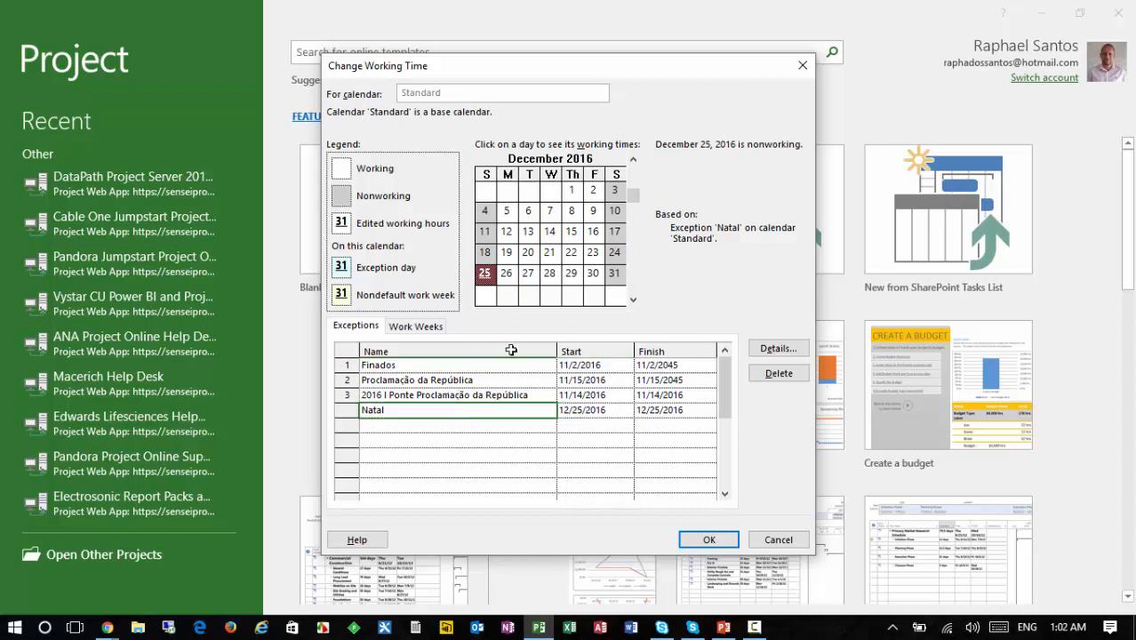
{"action": "left_click", "coordinate": [599, 411]}
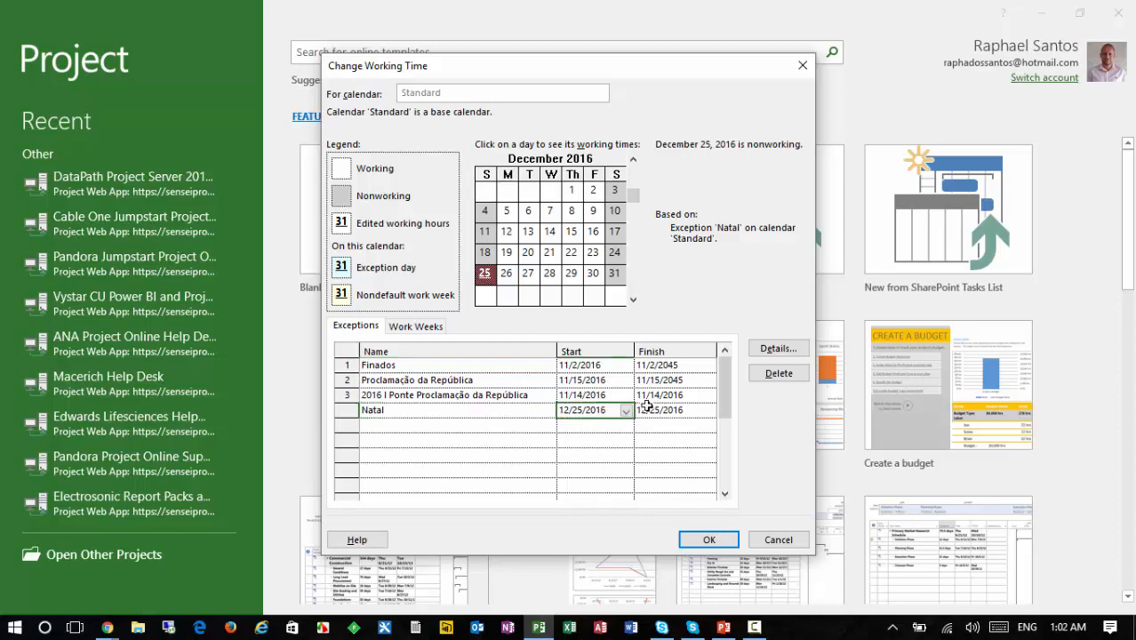
Step: Make the Natal exception recur yearly on December 25, ending after 30 occurrences
{"action": "left_click", "coordinate": [535, 413]}
{"action": "left_click", "coordinate": [779, 349]}
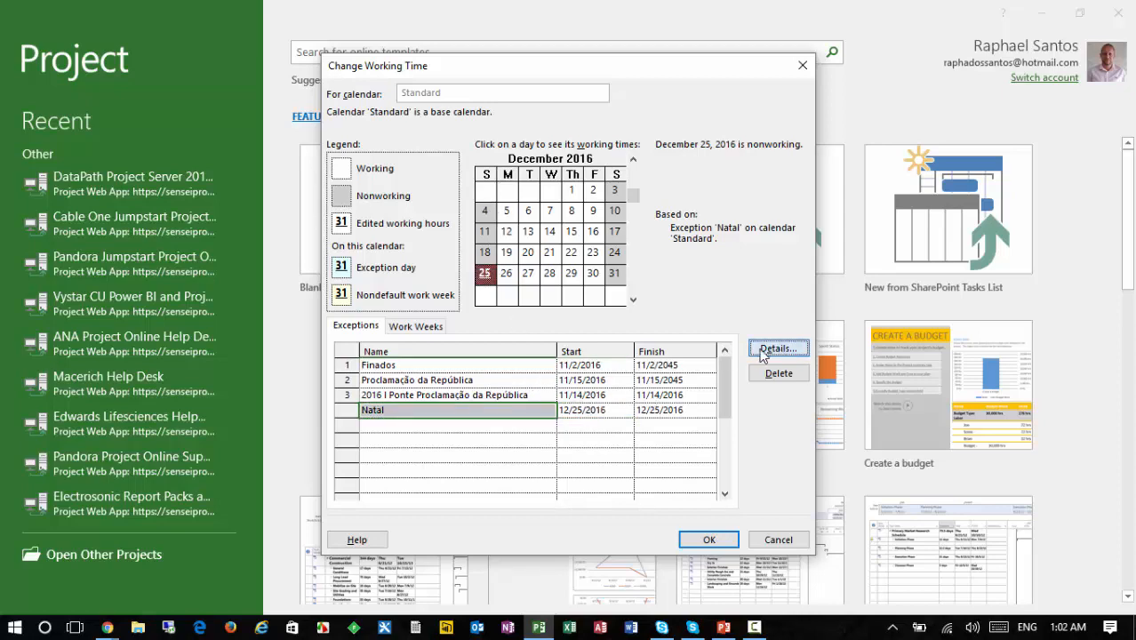
{"action": "left_click", "coordinate": [375, 369]}
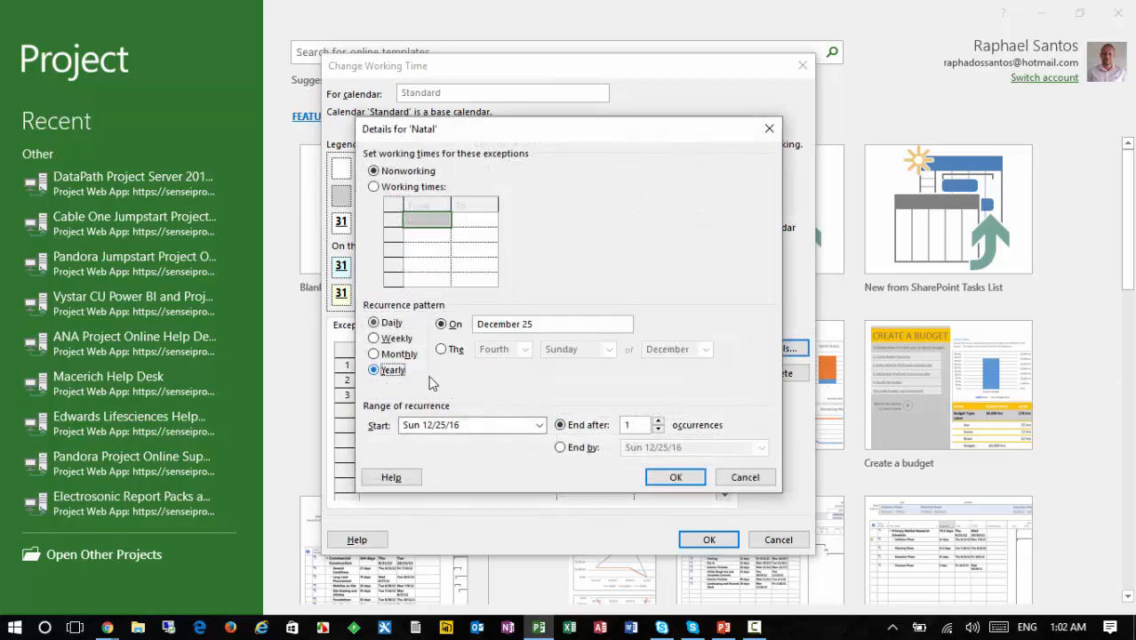
{"action": "type", "text": "30"}
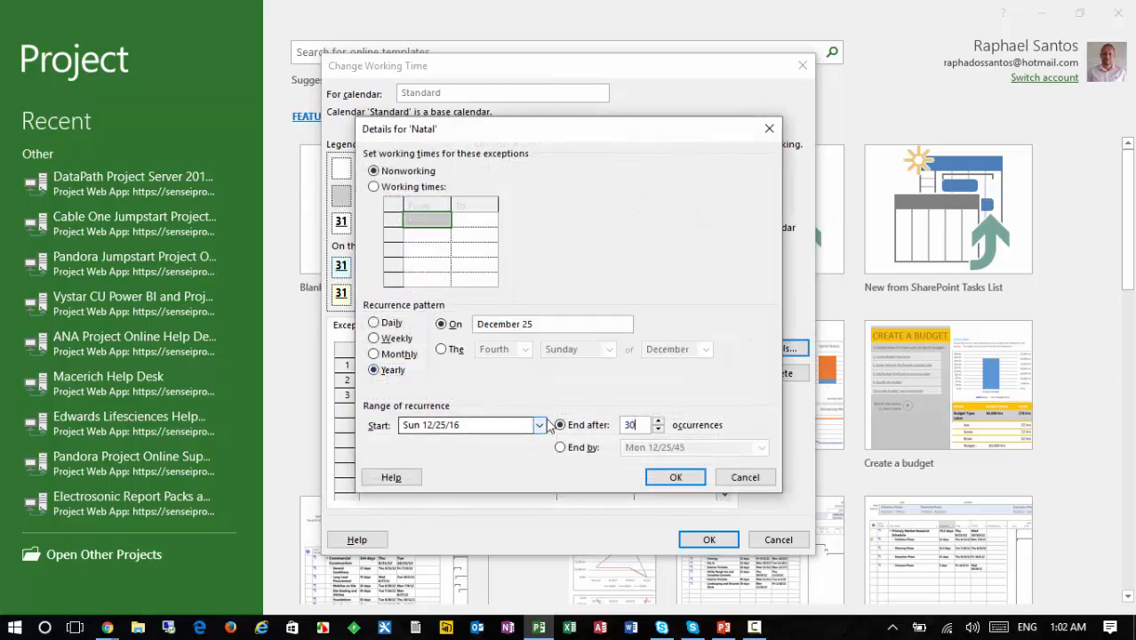
{"action": "key", "text": "Return"}
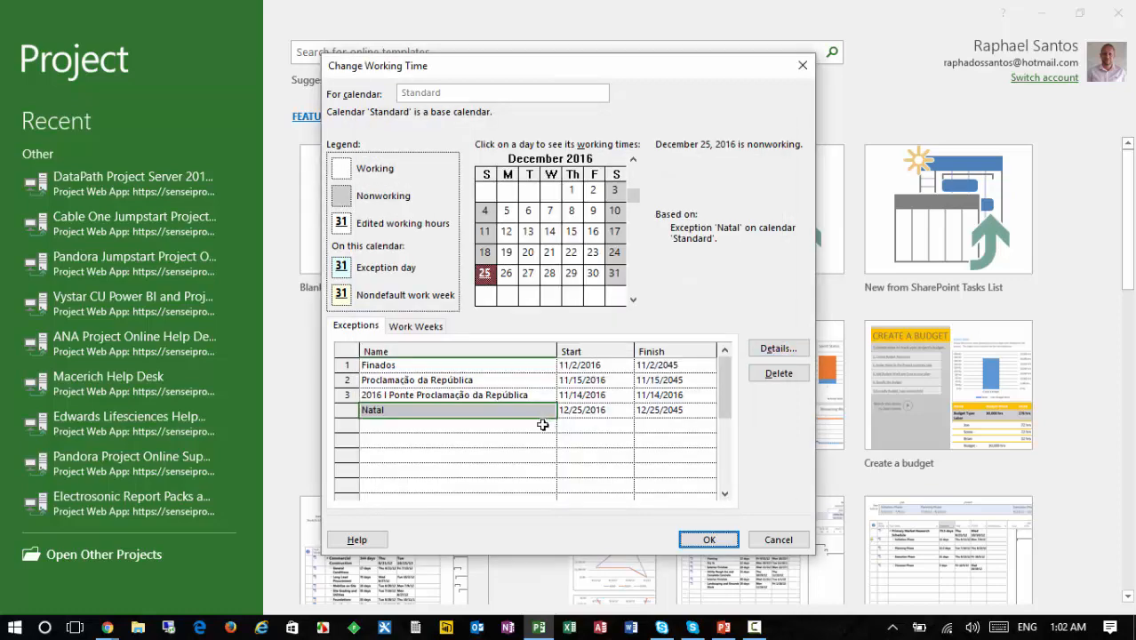
Step: Add a calendar exception named Confraternização Universal on January 1, 2017
{"action": "left_click", "coordinate": [542, 425]}
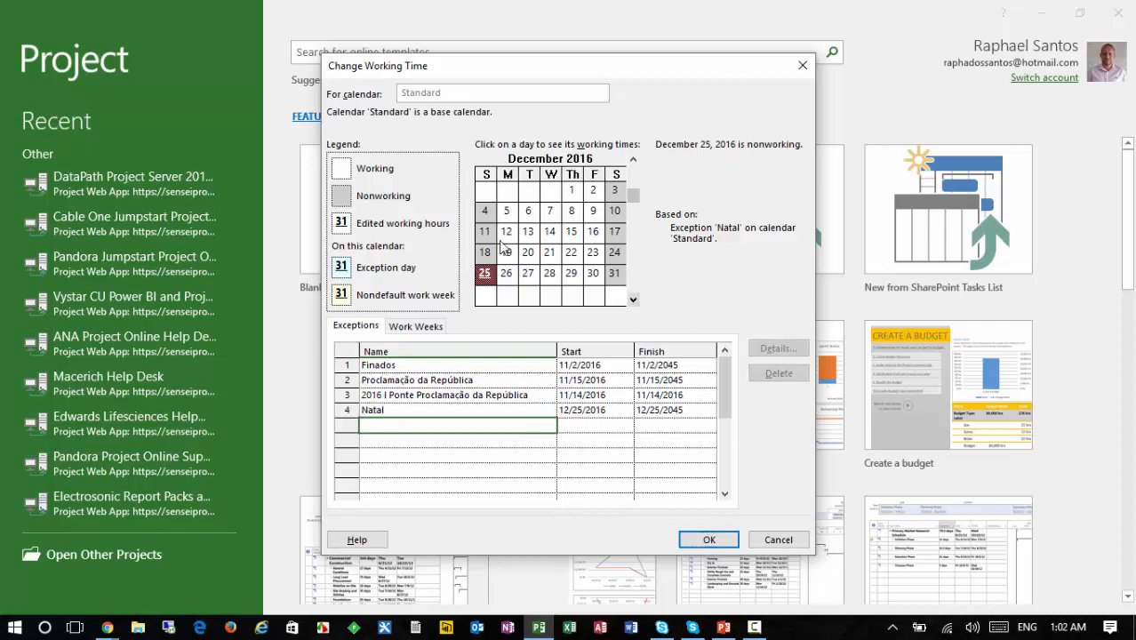
{"action": "left_click", "coordinate": [633, 300]}
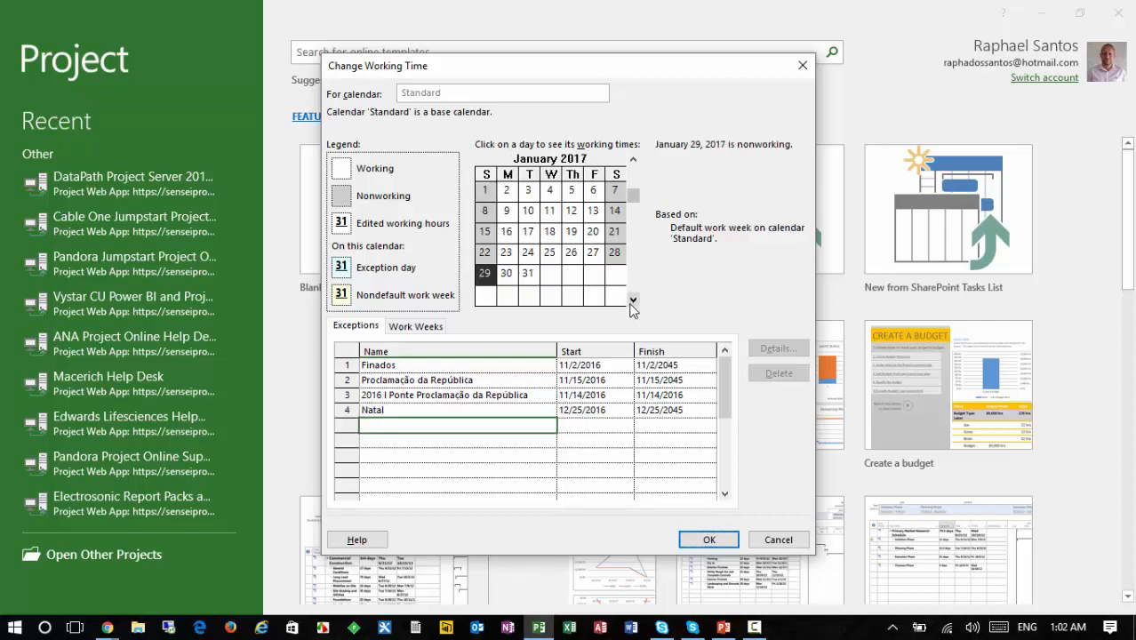
{"action": "left_click", "coordinate": [489, 191]}
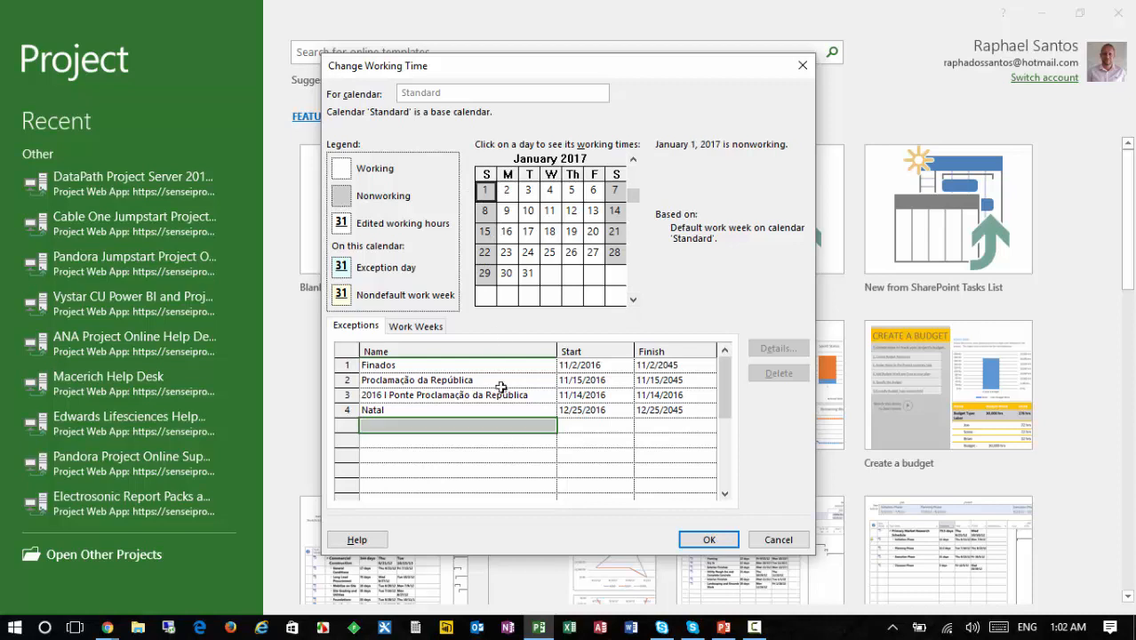
{"action": "left_click", "coordinate": [497, 439]}
{"action": "left_click", "coordinate": [499, 424]}
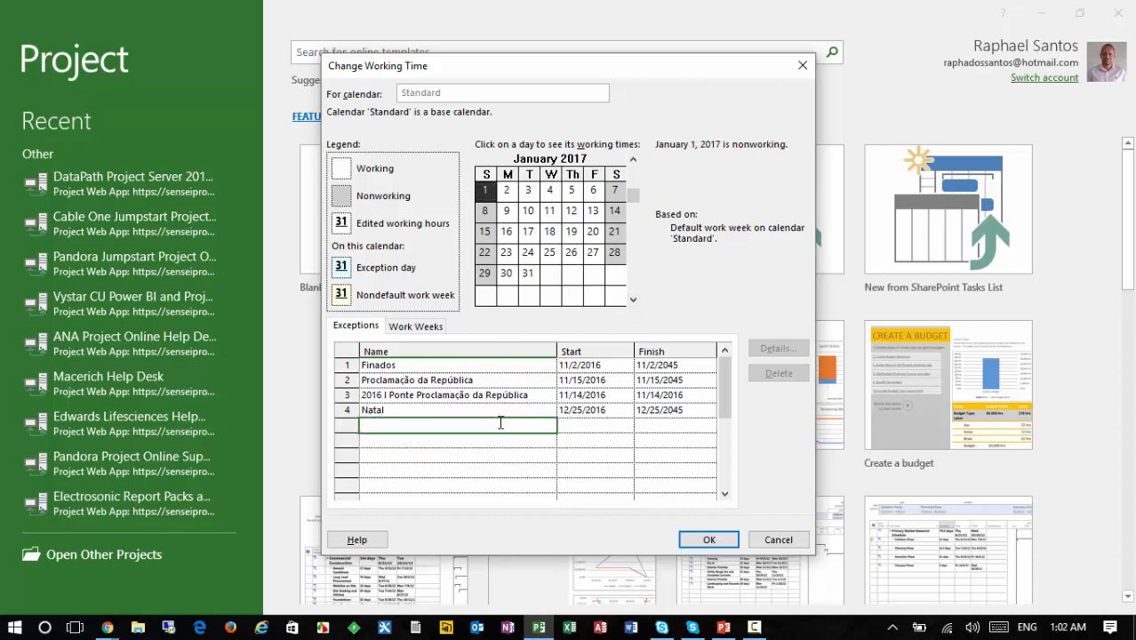
{"action": "type", "text": "Confraternização Universal"}
{"action": "key", "text": "Tab"}
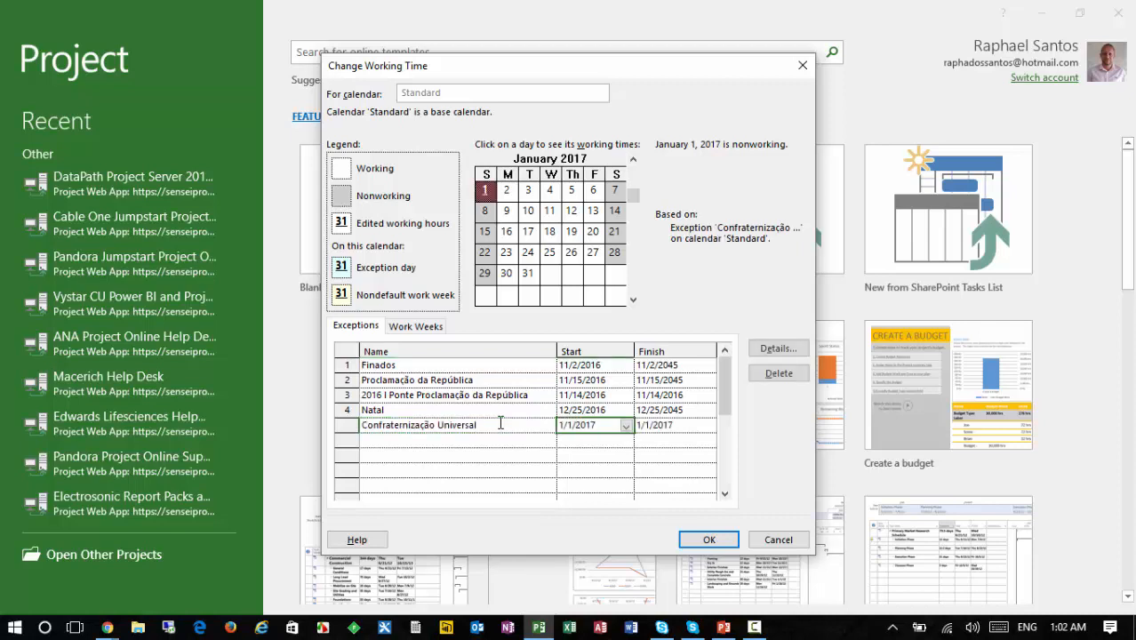
Step: Make the Confraternização Universal exception recur yearly on January 1, ending after 30 occurrences
{"action": "left_click", "coordinate": [510, 424]}
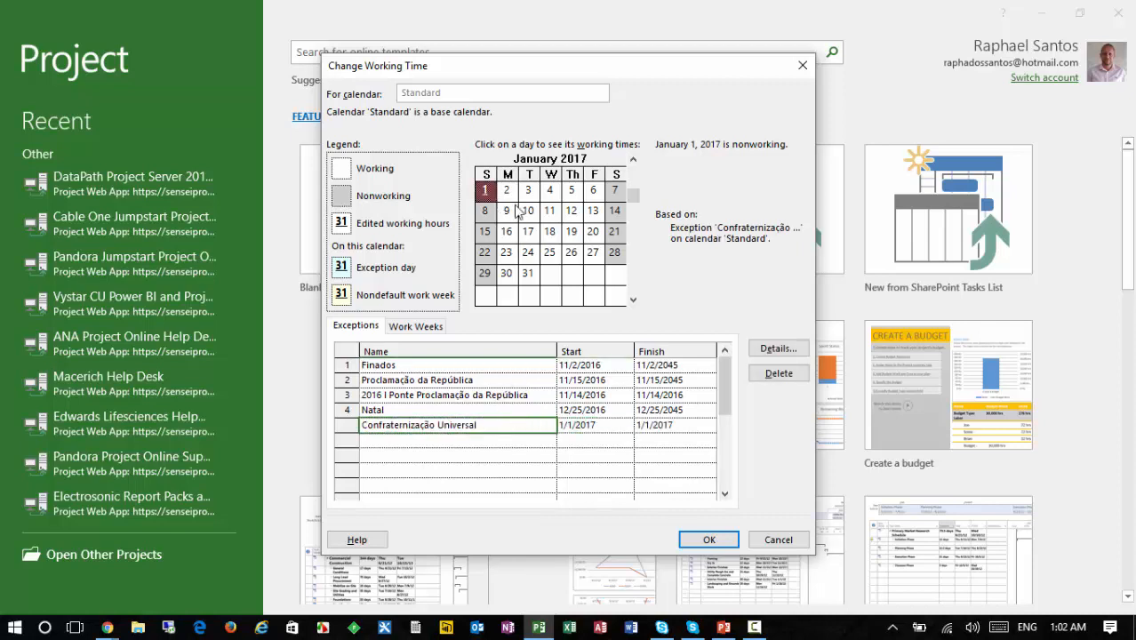
{"action": "left_click", "coordinate": [778, 349]}
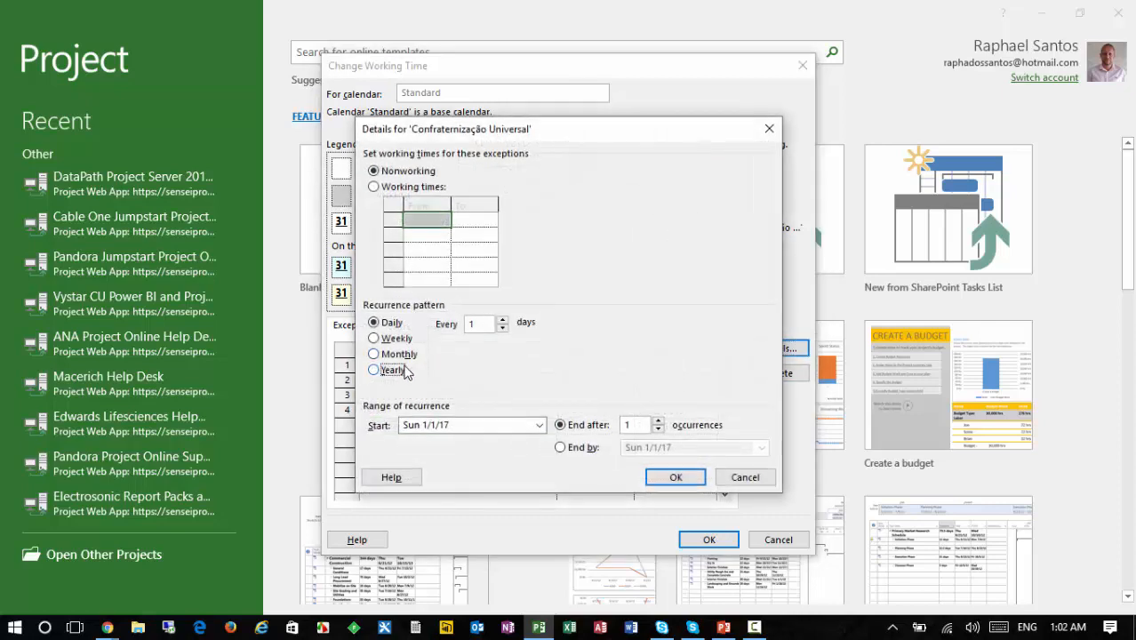
{"action": "left_click", "coordinate": [389, 370]}
{"action": "left_click", "coordinate": [581, 424]}
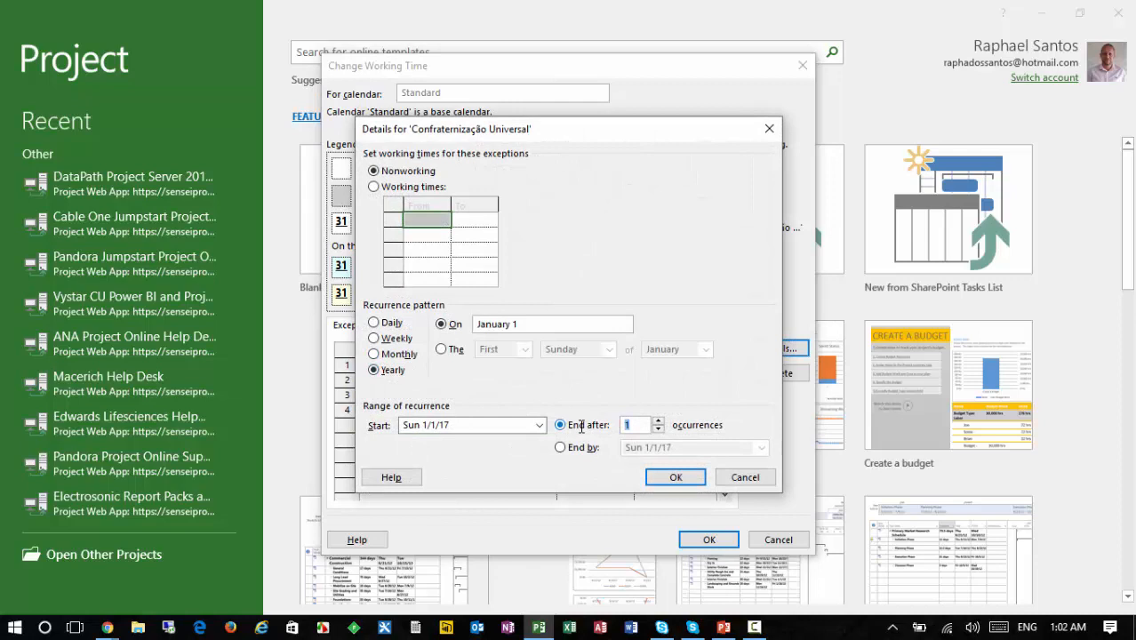
{"action": "type", "text": "30"}
{"action": "key", "text": "Return"}
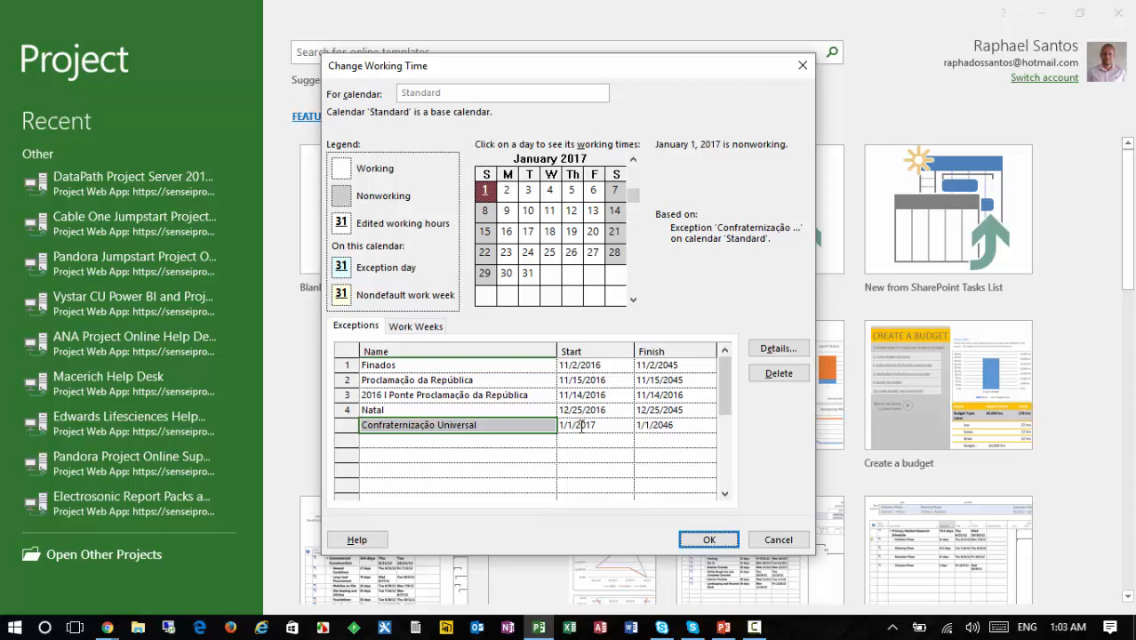
Step: Save the Standard calendar's exceptions, switch to Chrome and reload the Calendários da Empresa page
{"action": "left_click", "coordinate": [718, 540]}
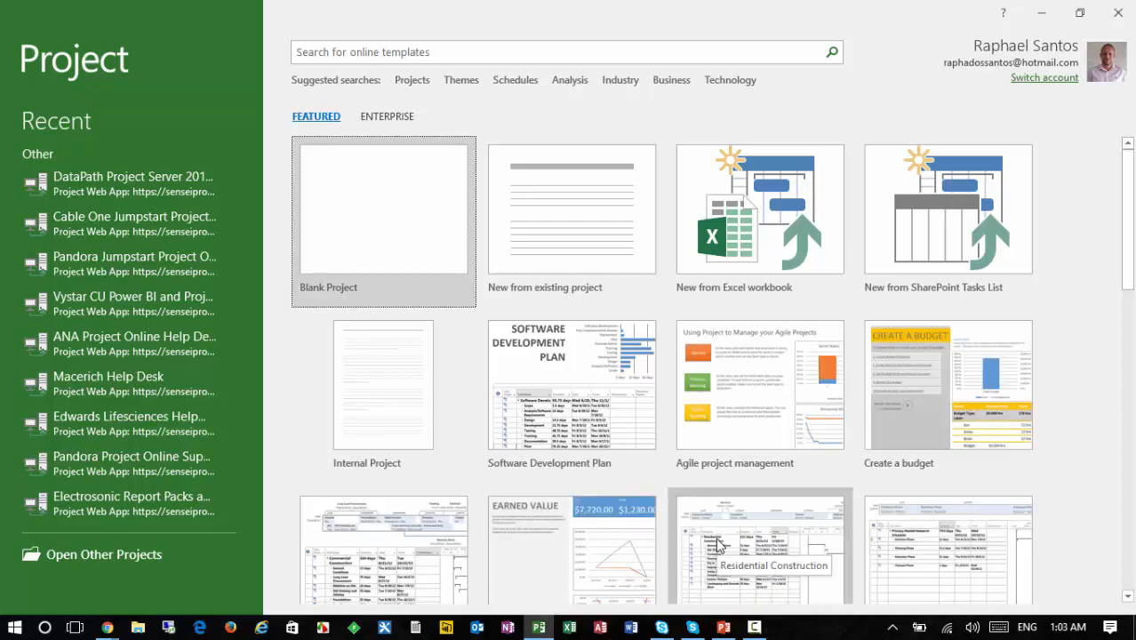
{"action": "mouse_move", "coordinate": [102, 628]}
{"action": "left_click", "coordinate": [104, 601]}
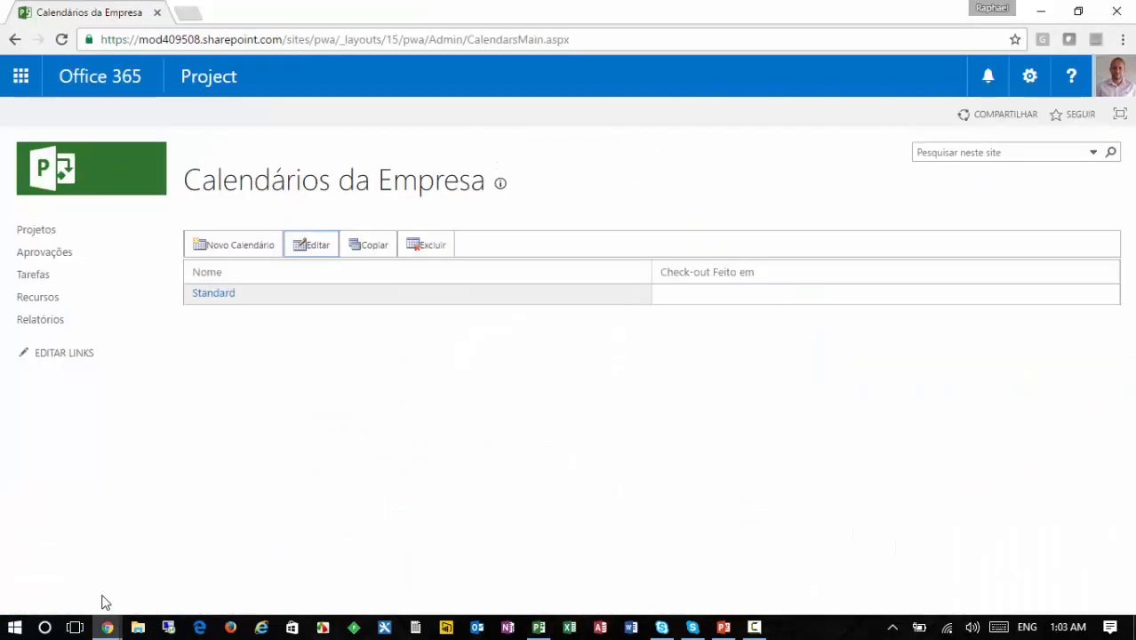
{"action": "left_click", "coordinate": [594, 39]}
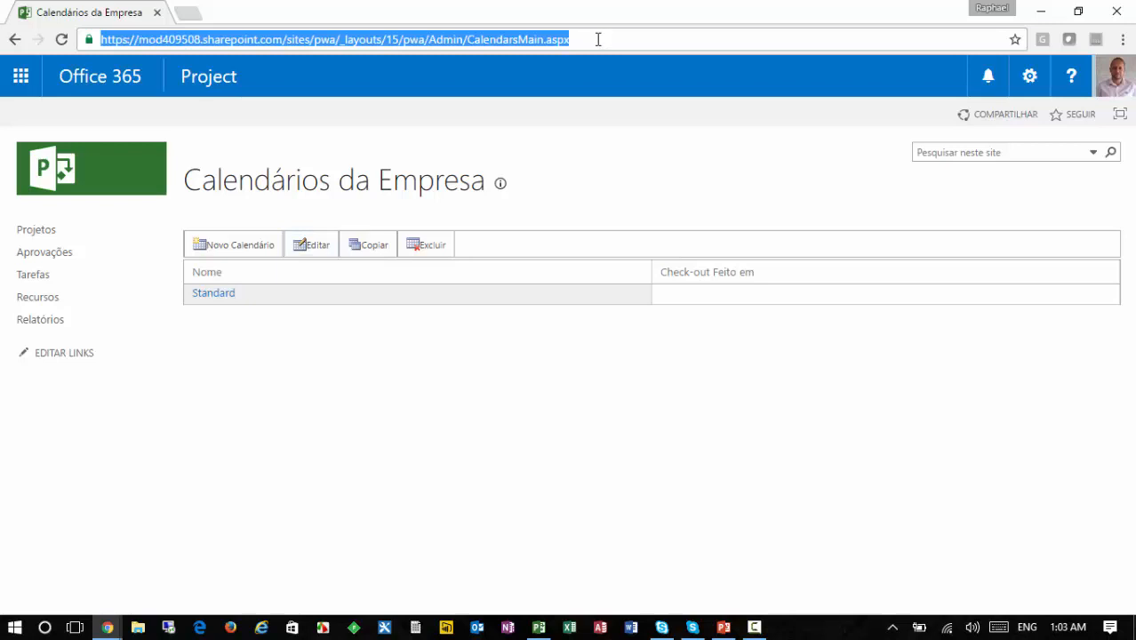
{"action": "key", "text": "Return"}
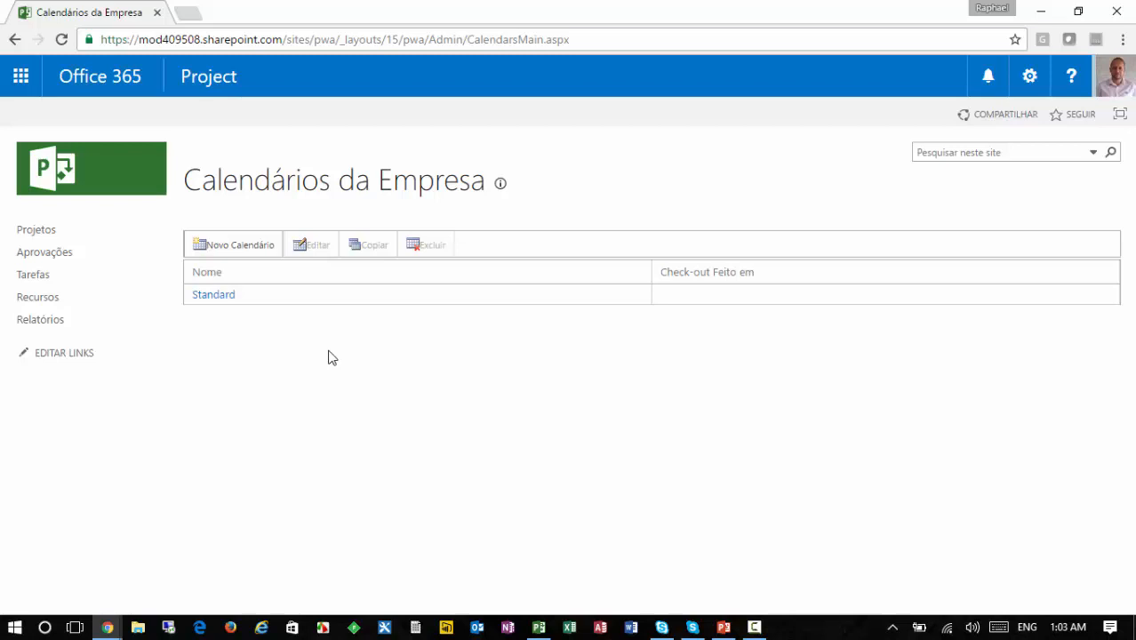
Step: Copy the Standard enterprise calendar to a new calendar named São Paulo
{"action": "left_click", "coordinate": [329, 300]}
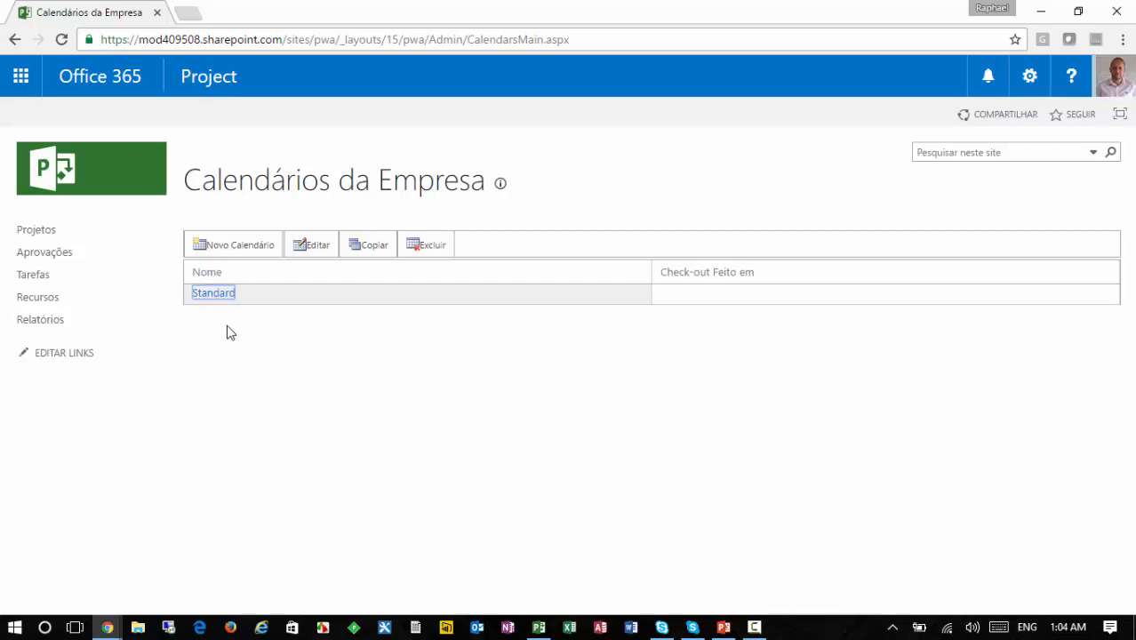
{"action": "left_click", "coordinate": [373, 250]}
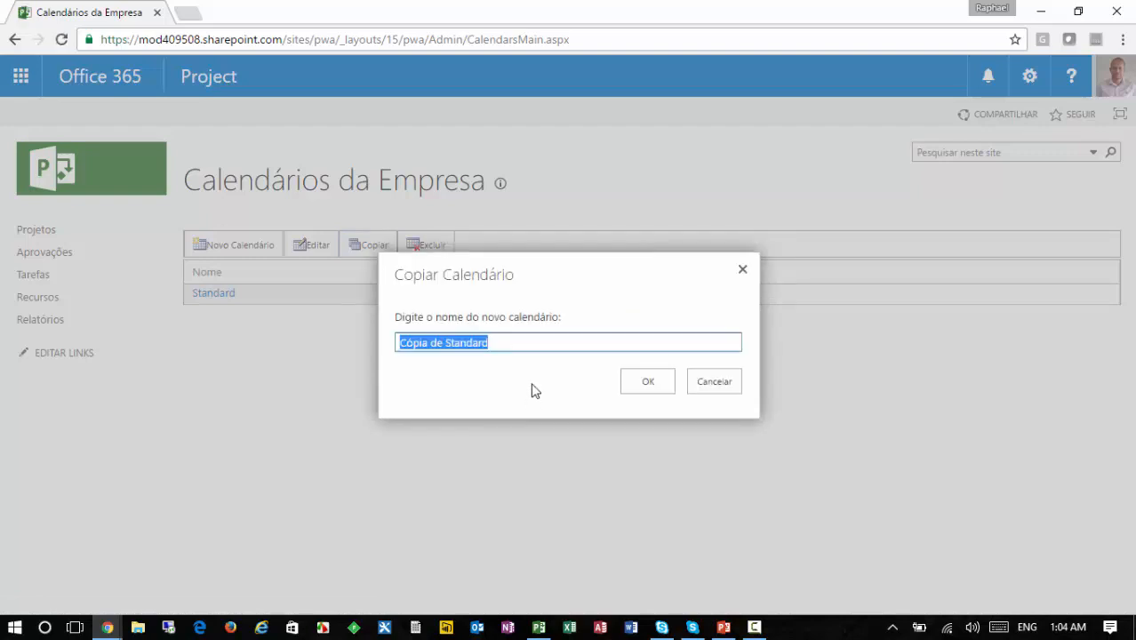
{"action": "type", "text": "São Paul"}
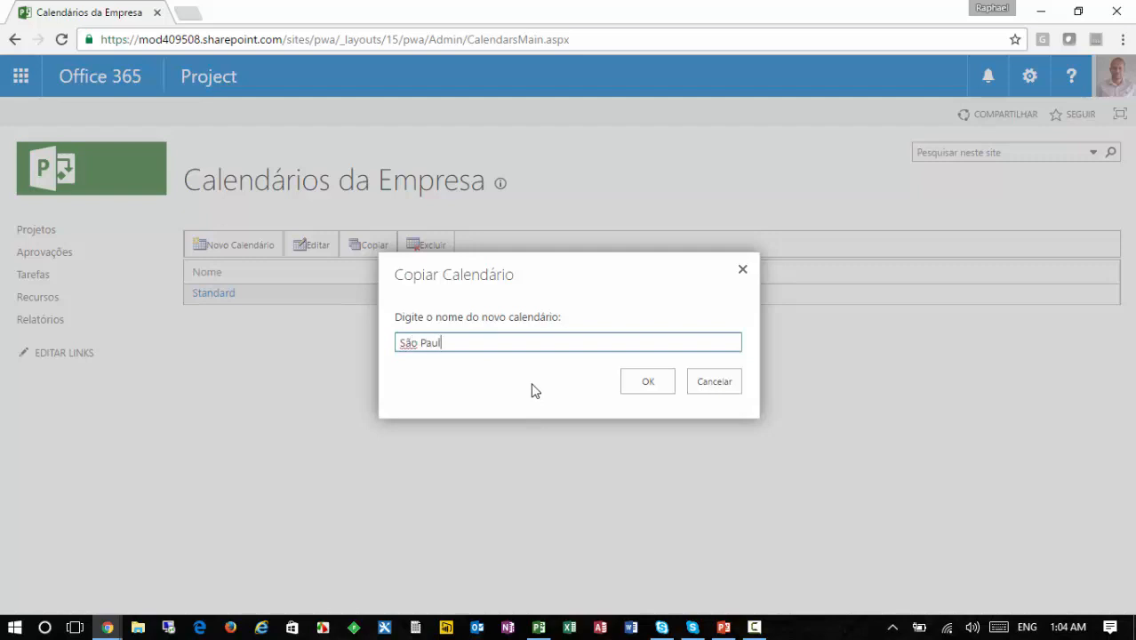
{"action": "type", "text": "o"}
{"action": "left_click", "coordinate": [647, 384]}
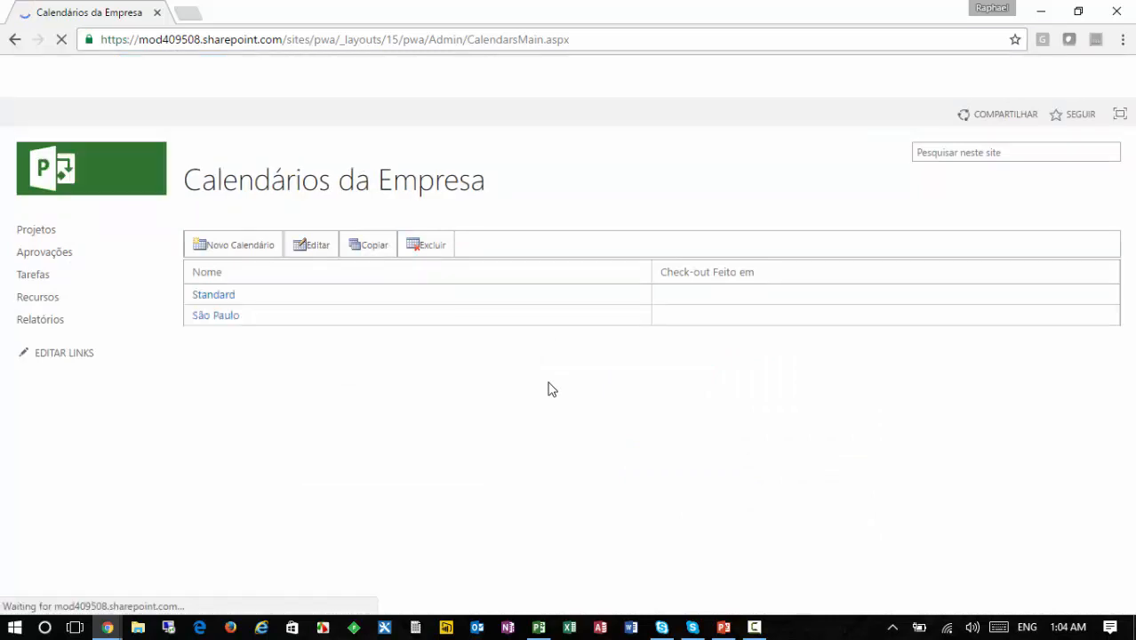
Step: Open the São Paulo enterprise calendar for editing in Project 2016, accepting the launch and security prompts
{"action": "left_click", "coordinate": [255, 318]}
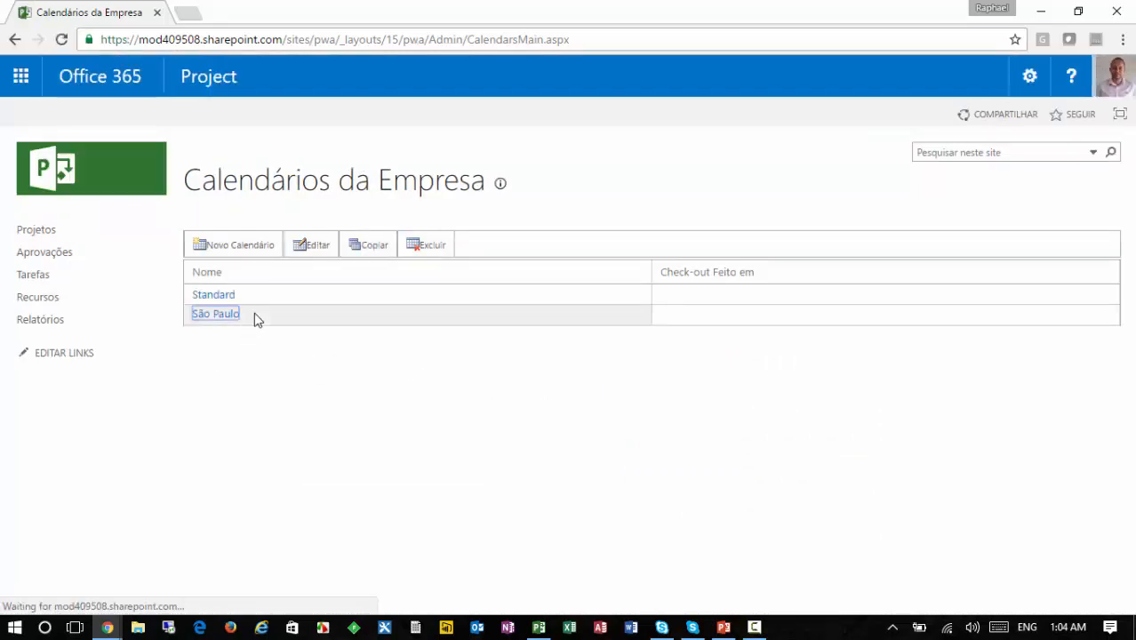
{"action": "left_click", "coordinate": [311, 254]}
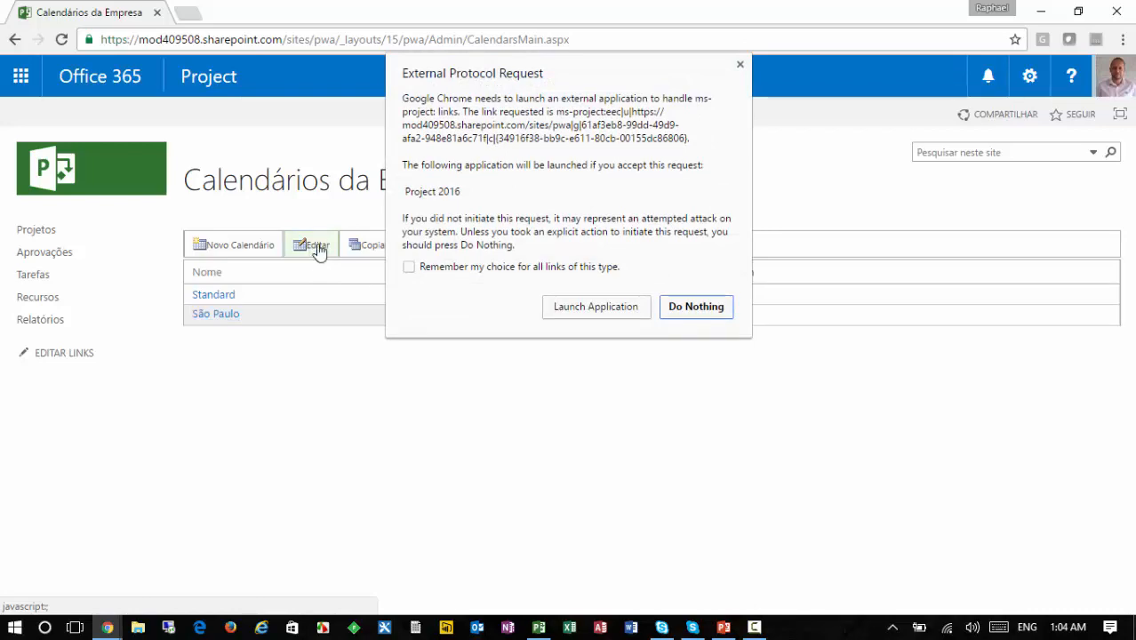
{"action": "left_click", "coordinate": [555, 307]}
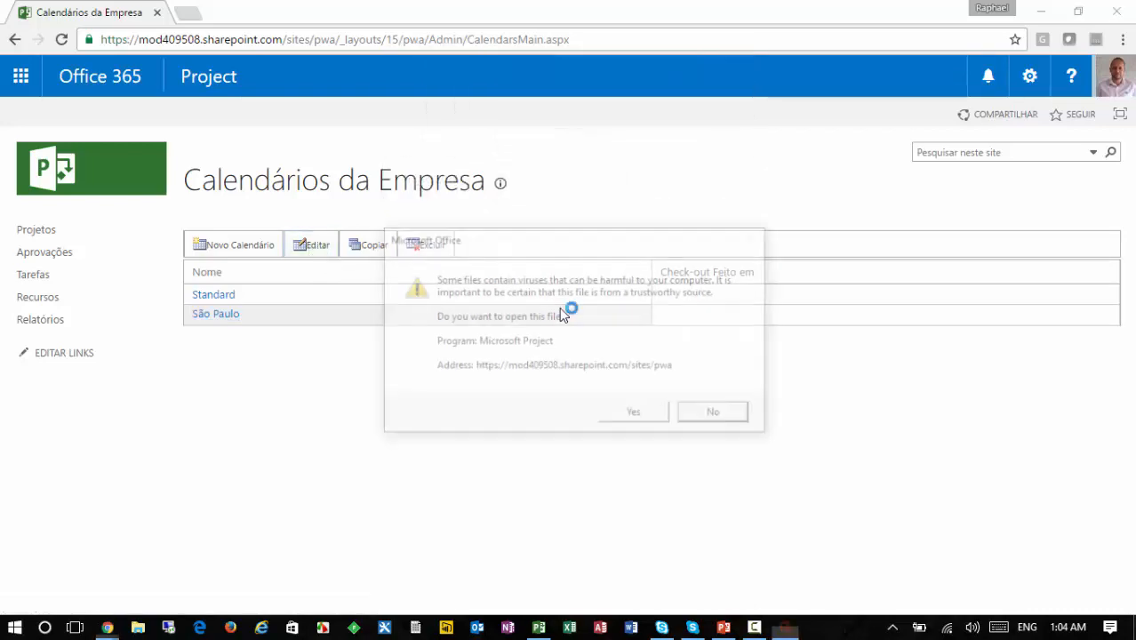
{"action": "left_click", "coordinate": [635, 416]}
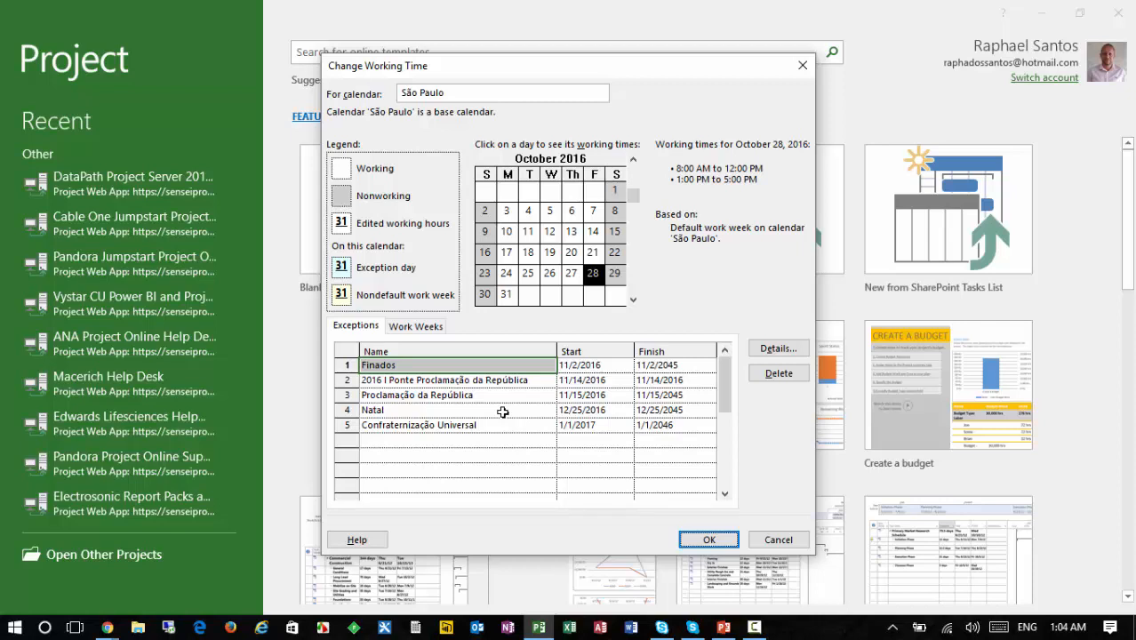
Step: Add a São Paulo calendar exception named Consciência Negra on November 20, 2016
{"action": "left_click", "coordinate": [499, 440]}
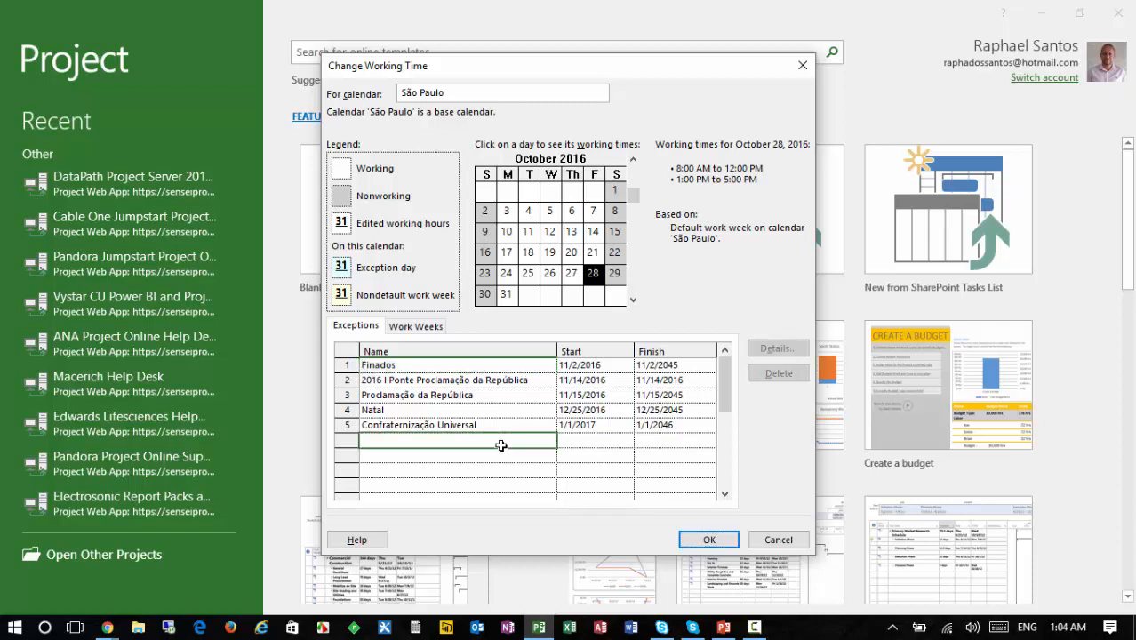
{"action": "left_click", "coordinate": [634, 302]}
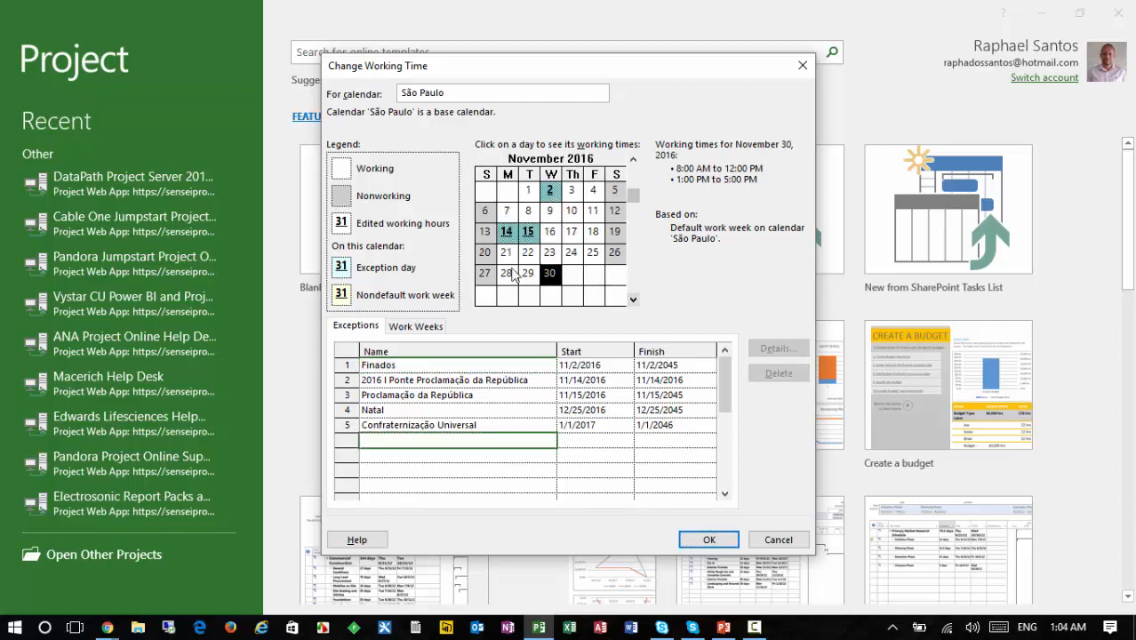
{"action": "left_click", "coordinate": [485, 252]}
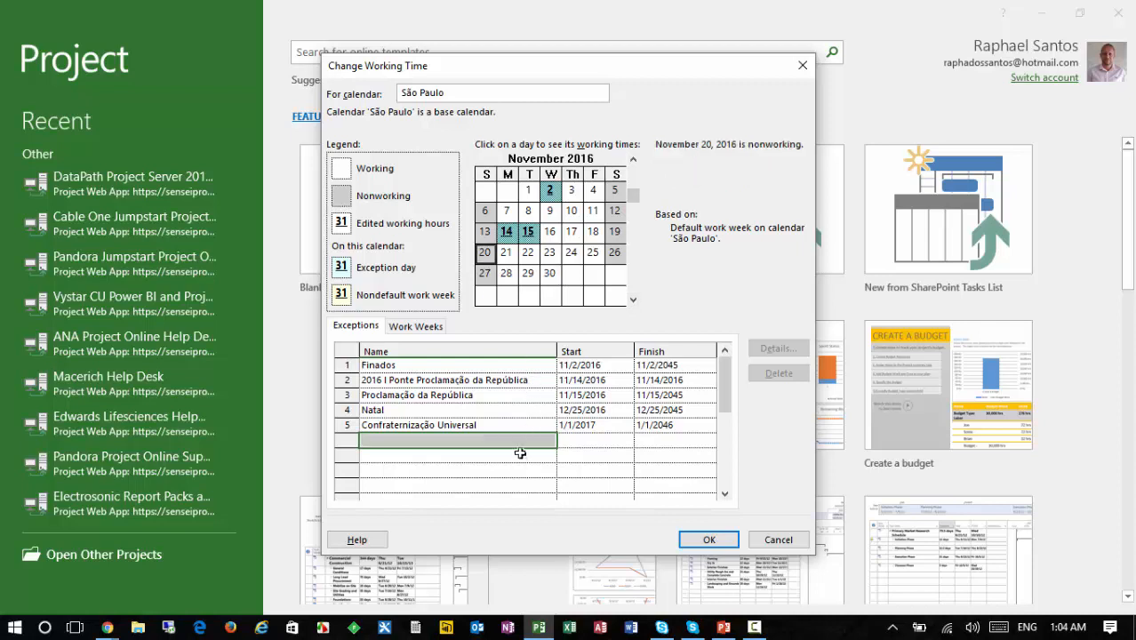
{"action": "left_click", "coordinate": [441, 441]}
{"action": "left_click", "coordinate": [448, 439]}
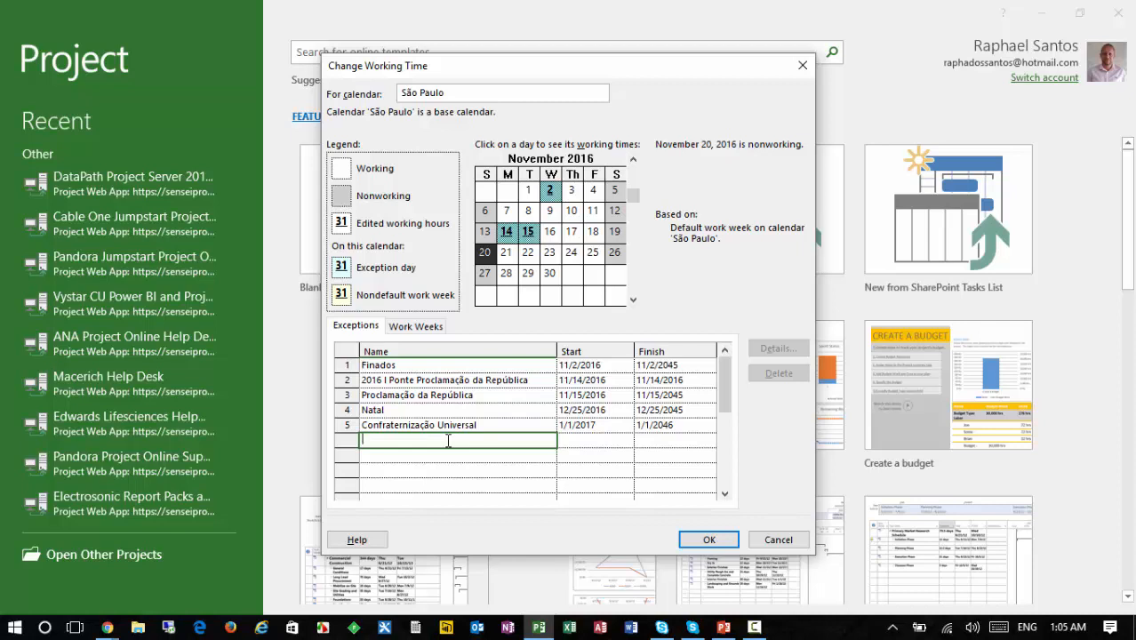
{"action": "type", "text": "Consciência Negra"}
{"action": "key", "text": "Tab"}
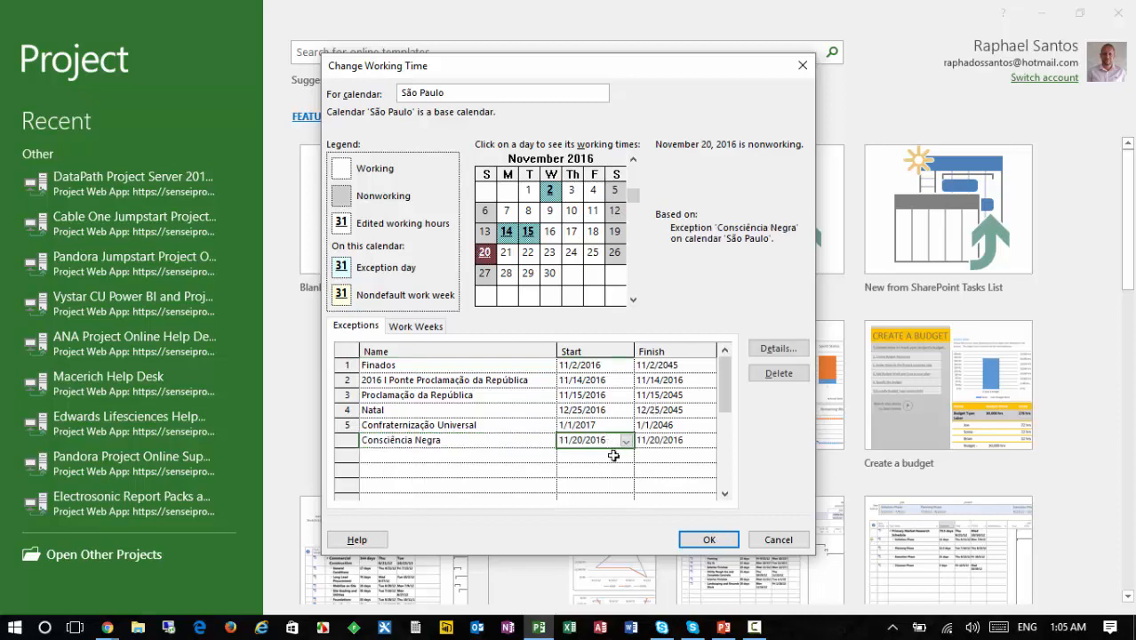
Step: Make the Consciência Negra exception recur yearly on November 20, ending after 30 occurrences
{"action": "left_click", "coordinate": [779, 354]}
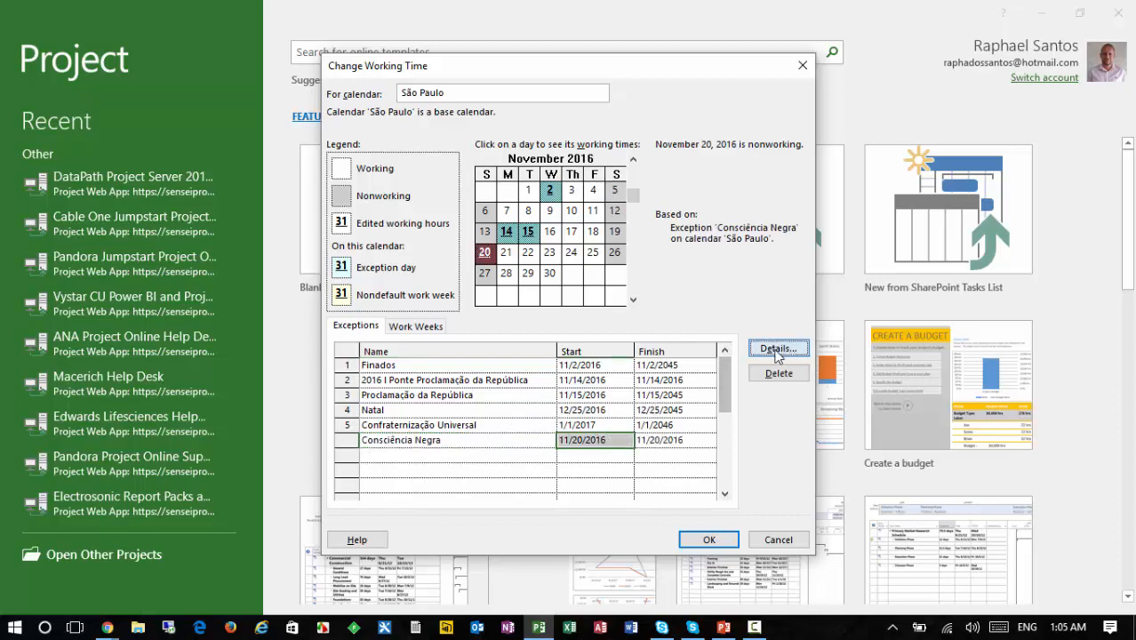
{"action": "left_click", "coordinate": [394, 370]}
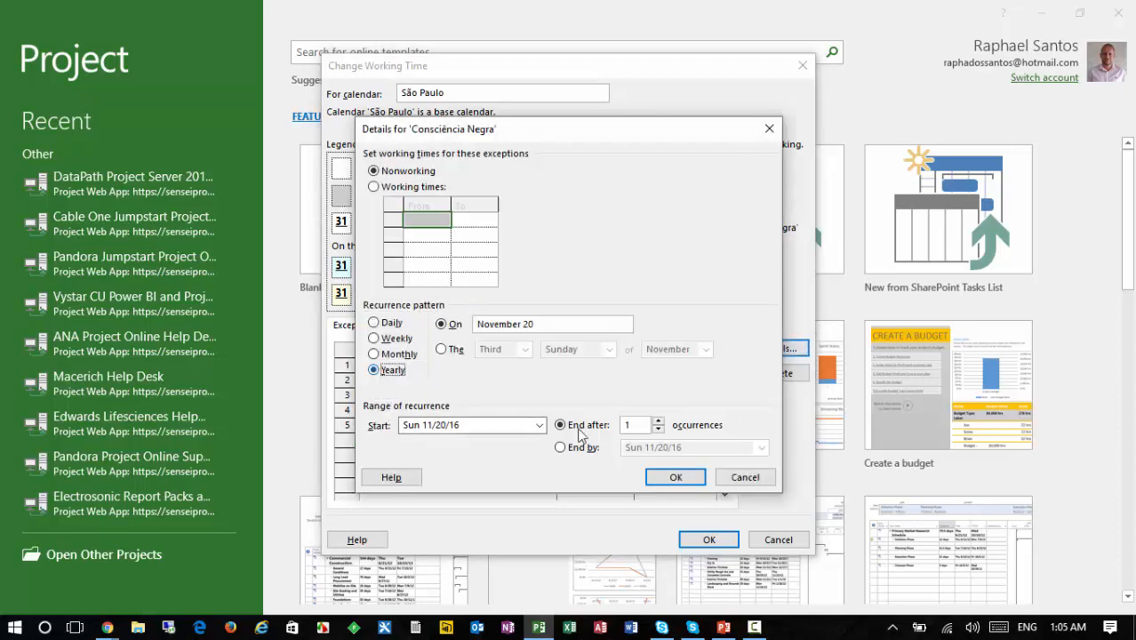
{"action": "left_click_drag", "start_coordinate": [634, 426], "coordinate": [620, 425]}
{"action": "type", "text": "30"}
{"action": "key", "text": "Return"}
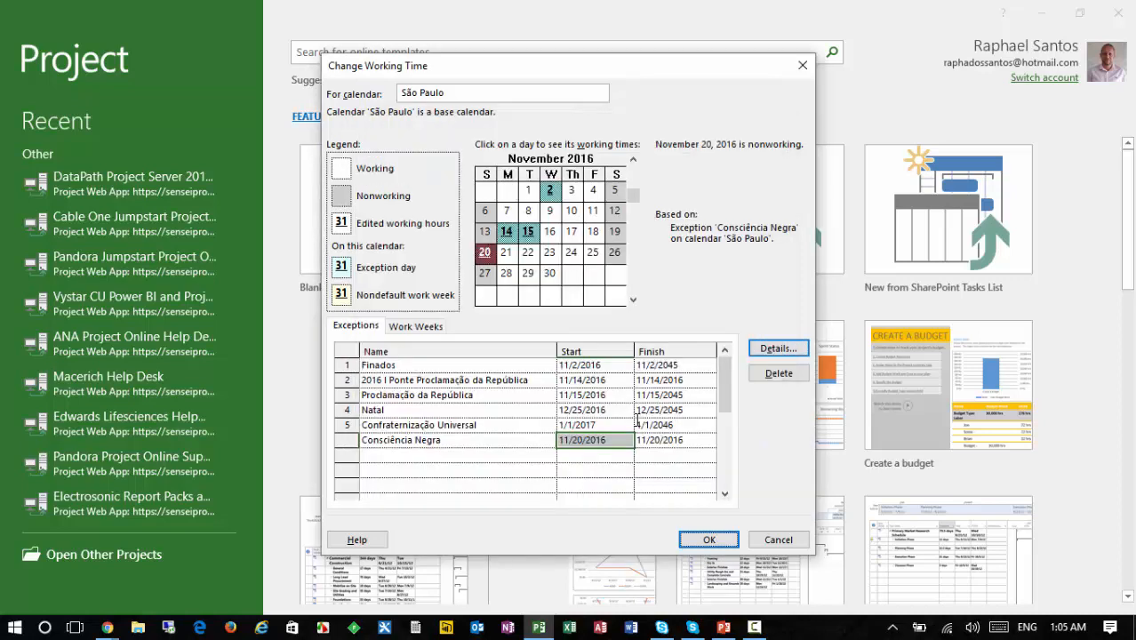
Step: Add a calendar exception named Aniversário da Cidade de São Paulo on January 25, 2017
{"action": "left_click", "coordinate": [633, 301]}
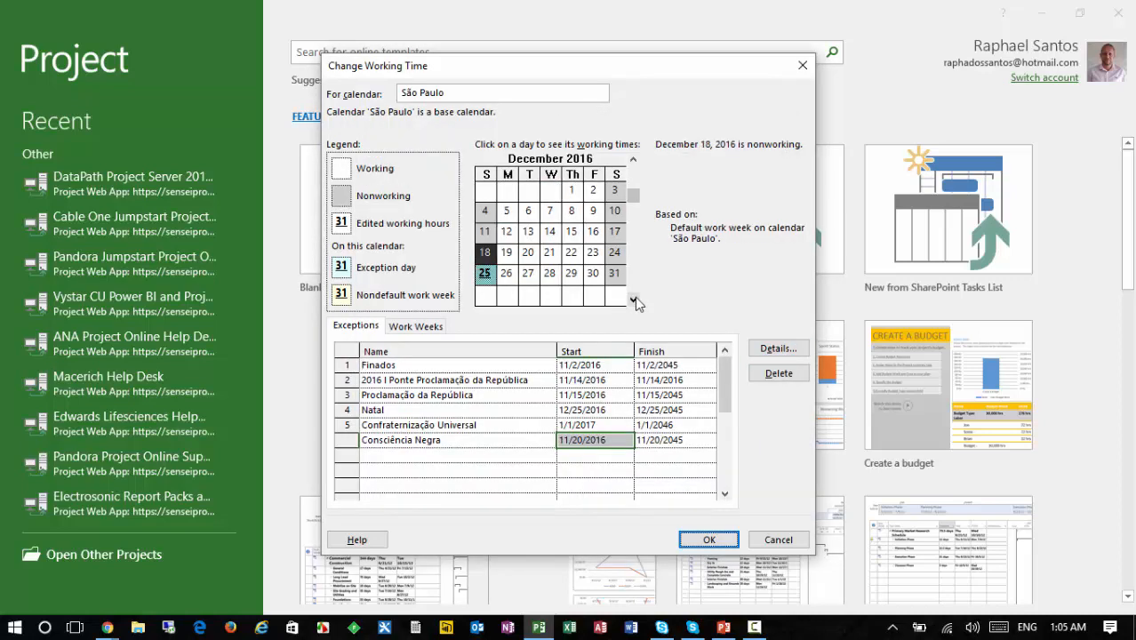
{"action": "left_click", "coordinate": [634, 300]}
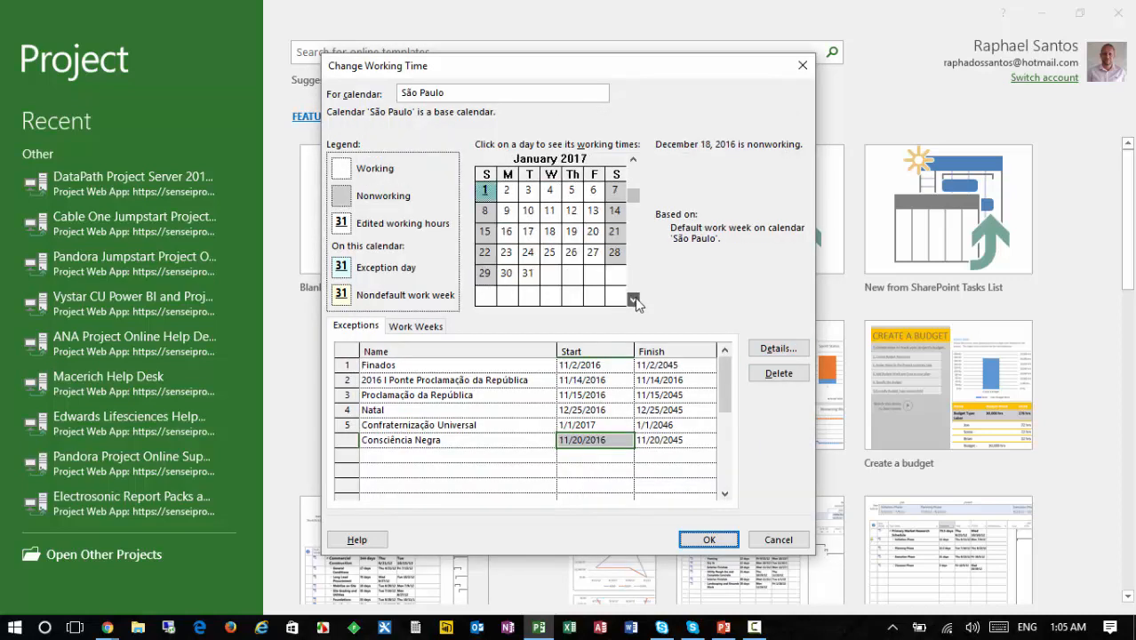
{"action": "left_click", "coordinate": [548, 253]}
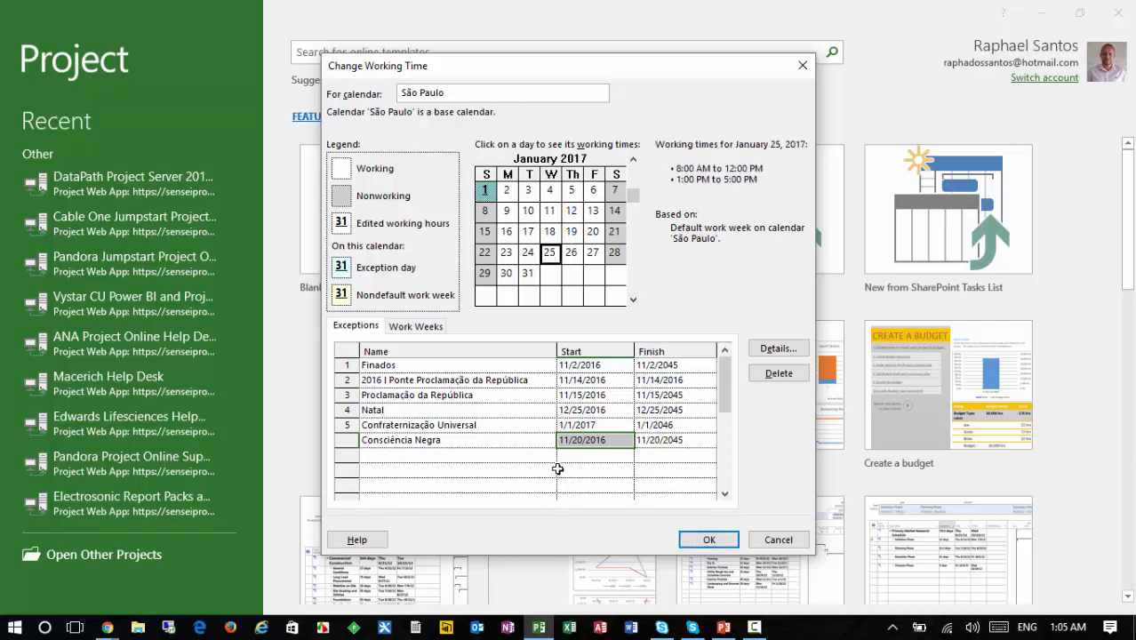
{"action": "left_click", "coordinate": [539, 456]}
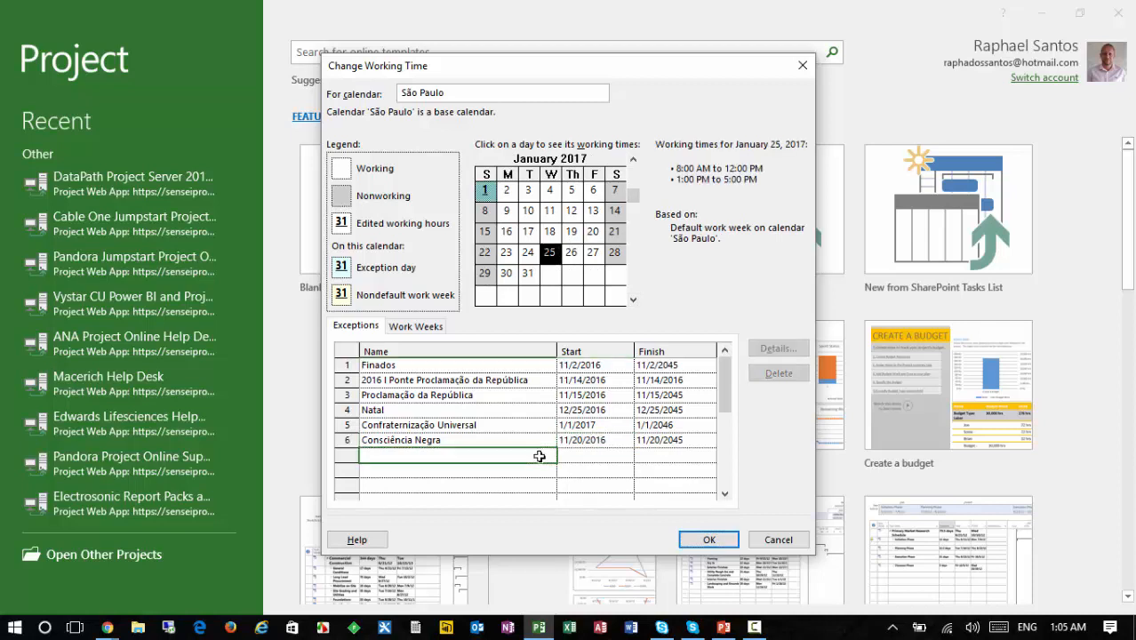
{"action": "type", "text": "Aniversário da Cidade de S"}
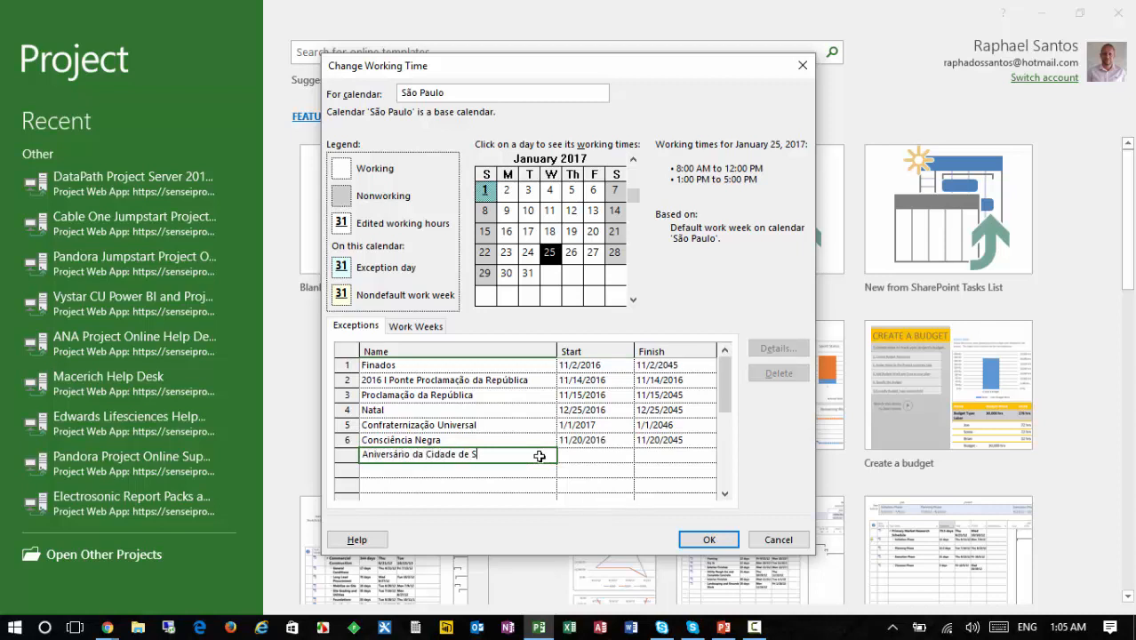
{"action": "type", "text": "ão Paulo"}
{"action": "left_click", "coordinate": [592, 453]}
Step: Make the Aniversário da Cidade de São Paulo exception recur yearly on January 25, ending after 30 occurrences
{"action": "left_click", "coordinate": [774, 348]}
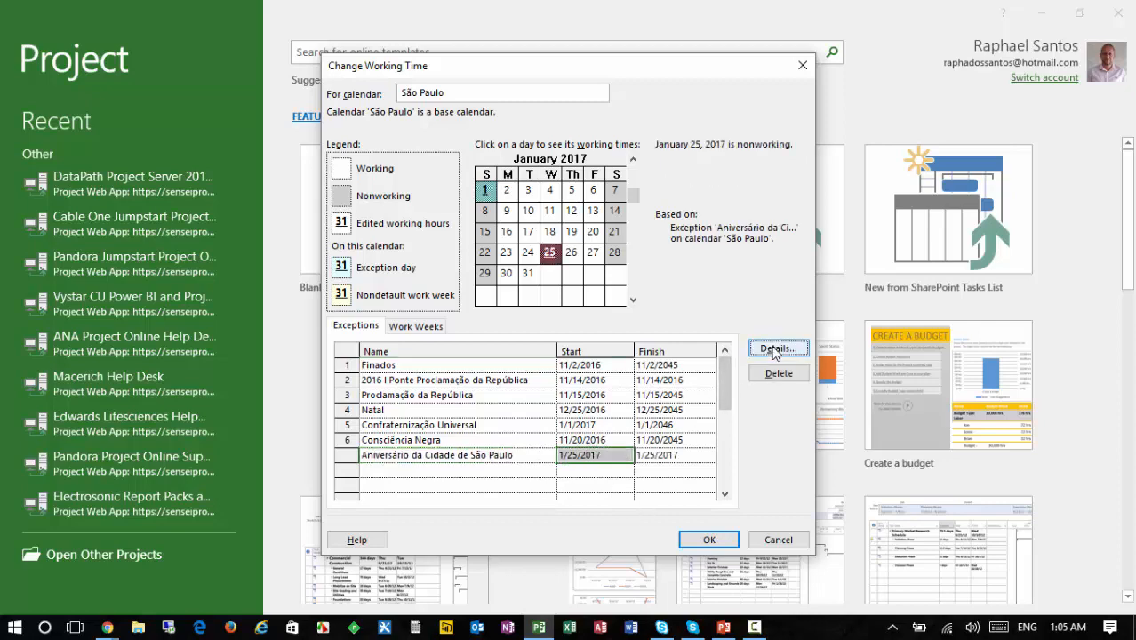
{"action": "left_click", "coordinate": [384, 368]}
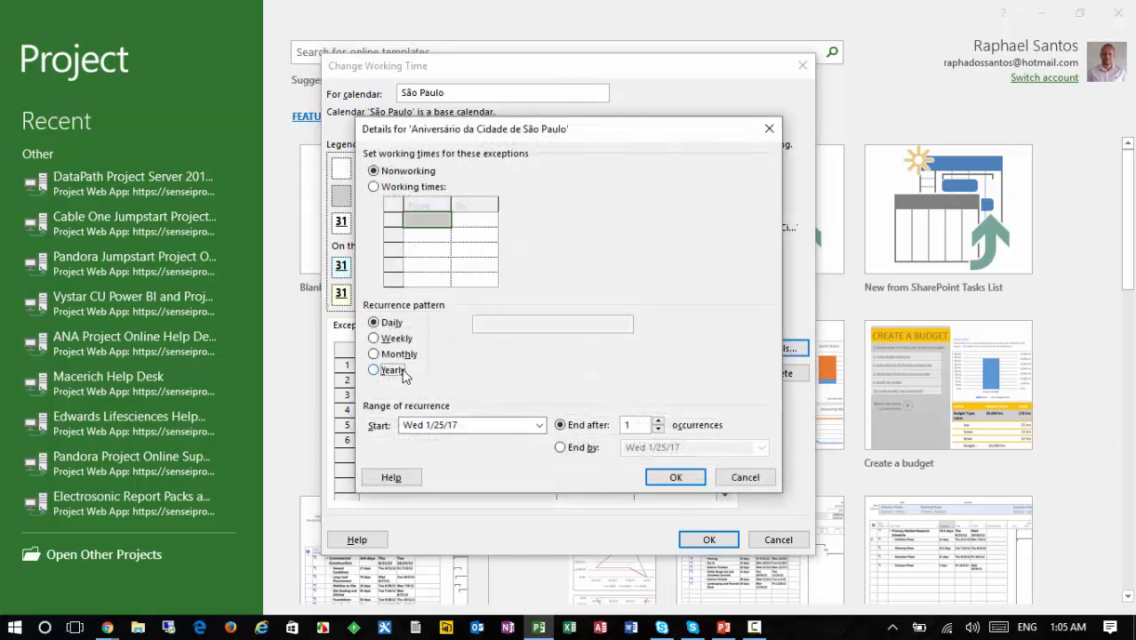
{"action": "left_click_drag", "start_coordinate": [632, 426], "coordinate": [580, 430]}
{"action": "type", "text": "30"}
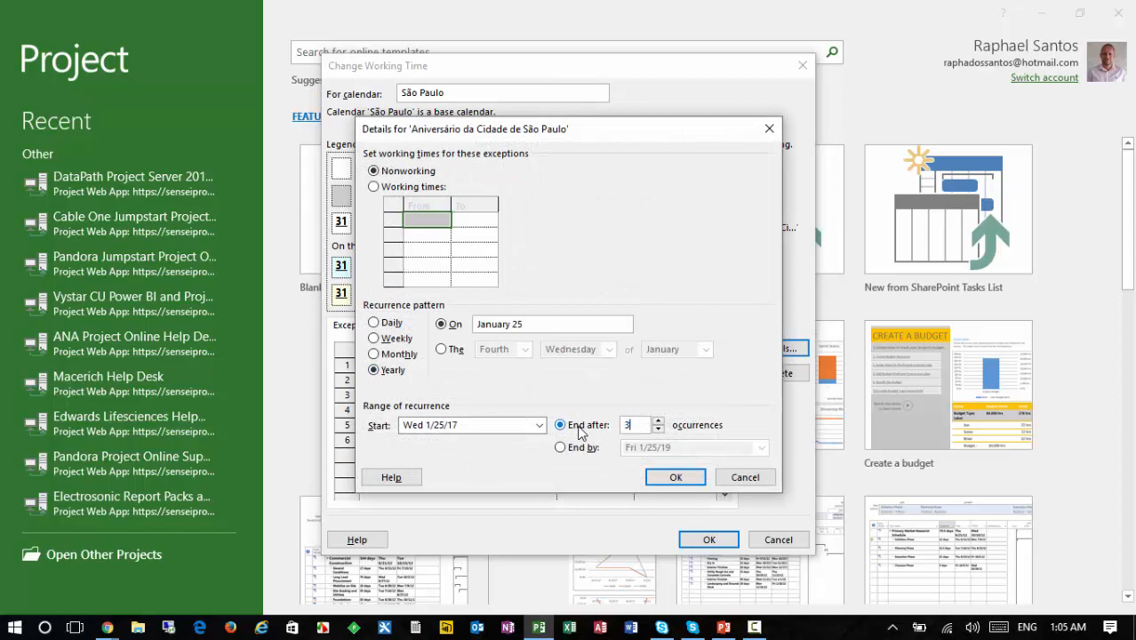
{"action": "key", "text": "Return"}
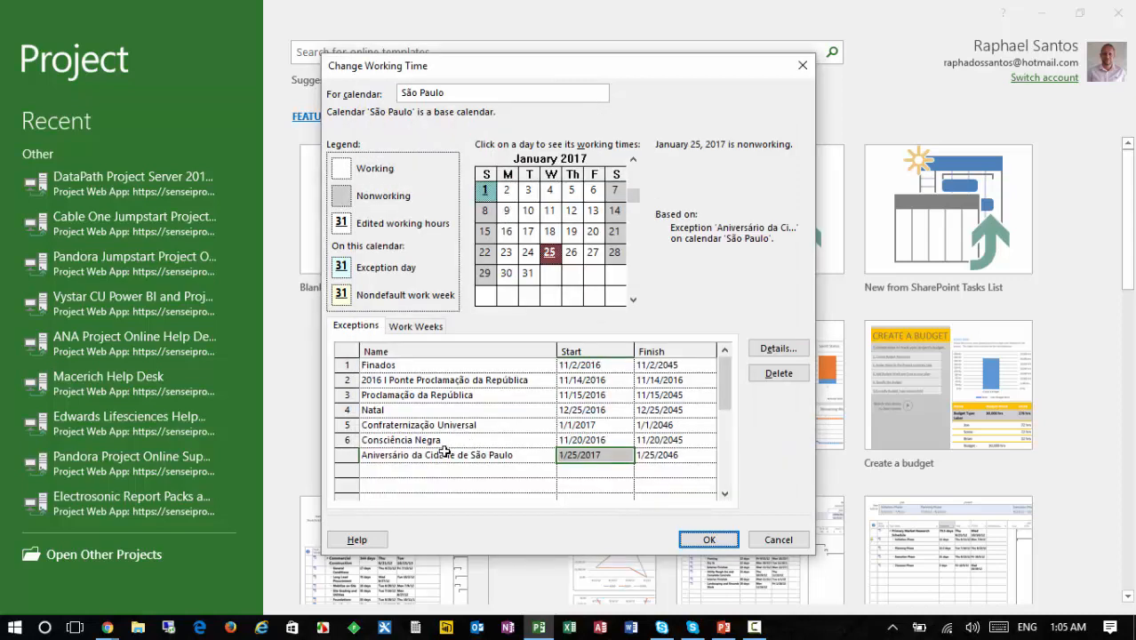
{"action": "left_click", "coordinate": [444, 451]}
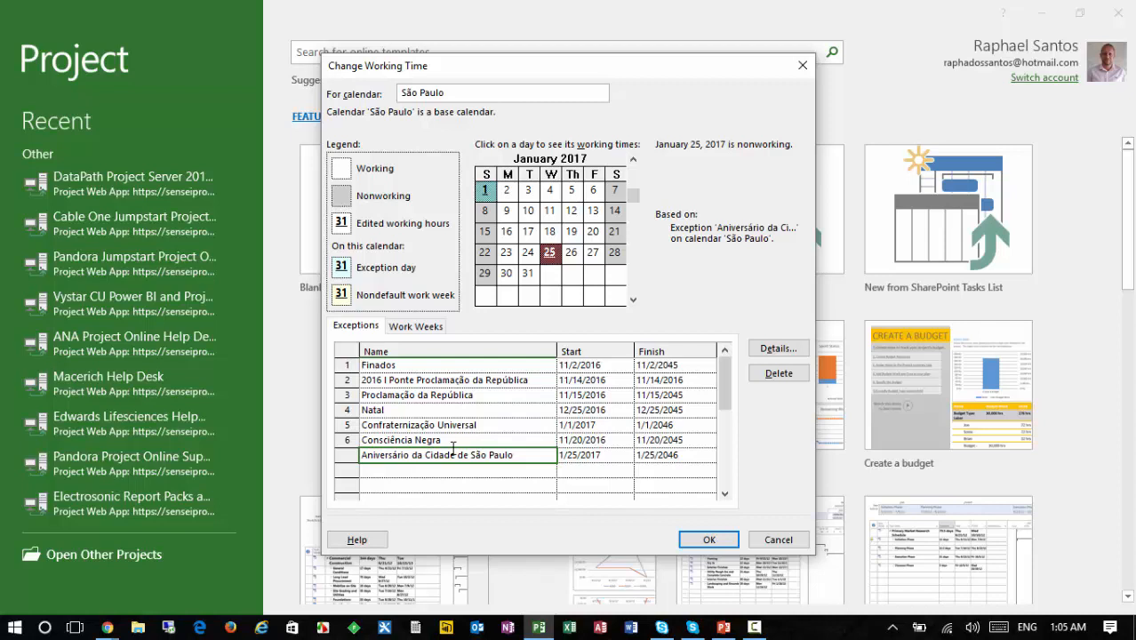
Step: Save the São Paulo calendar's exceptions, switch to Chrome and reload the Calendários da Empresa page
{"action": "left_click", "coordinate": [711, 542]}
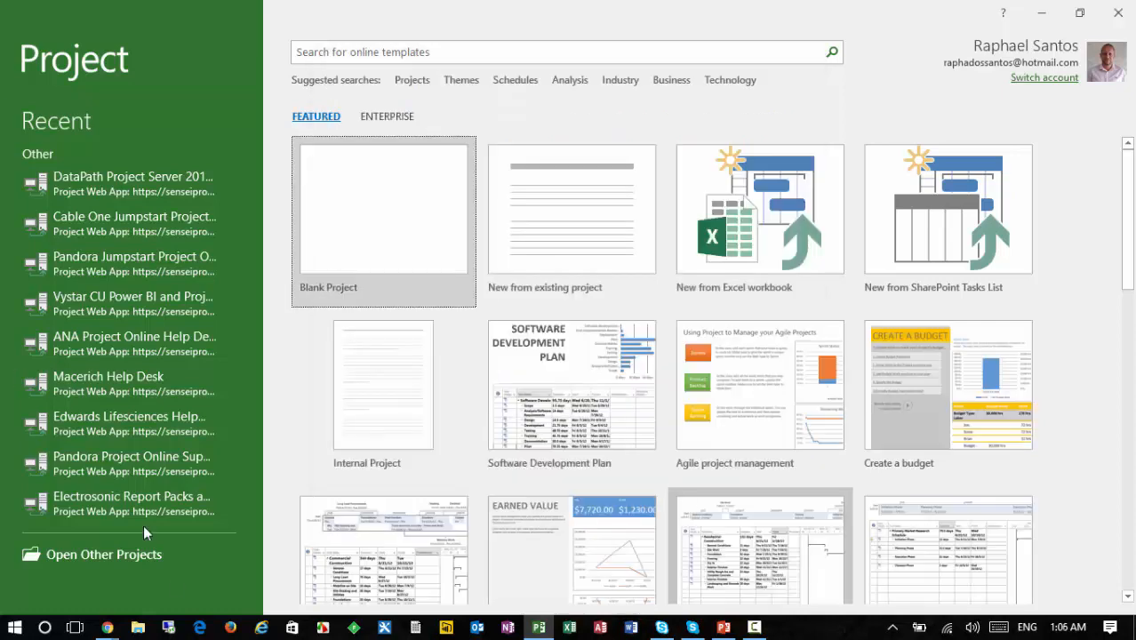
{"action": "mouse_move", "coordinate": [108, 627]}
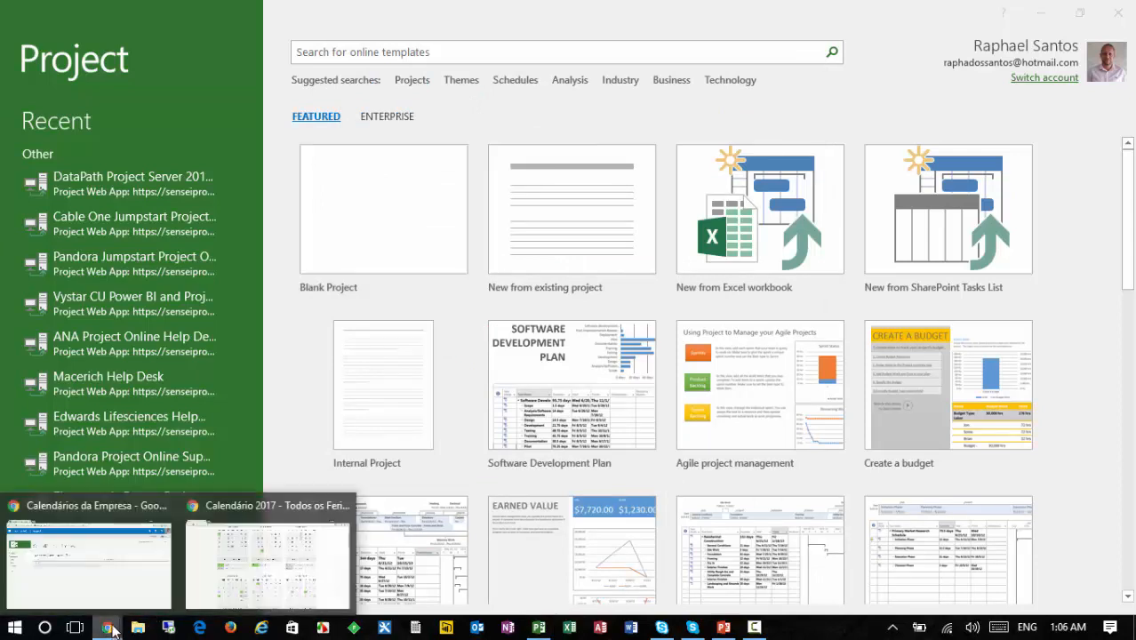
{"action": "left_click", "coordinate": [101, 578]}
{"action": "left_click", "coordinate": [582, 42]}
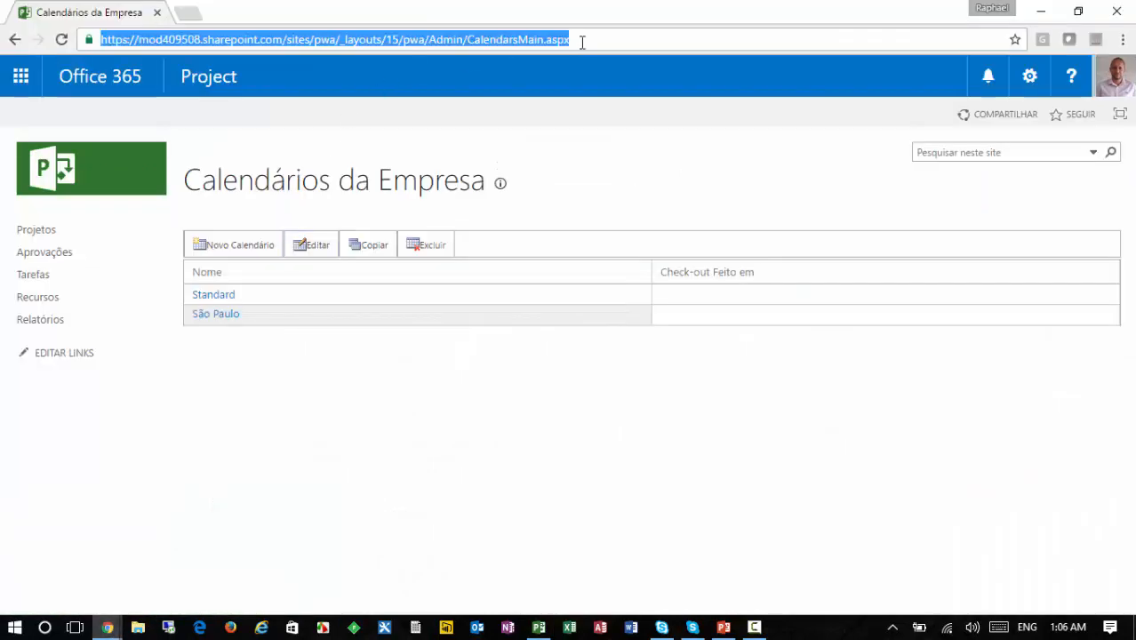
{"action": "key", "text": "Return"}
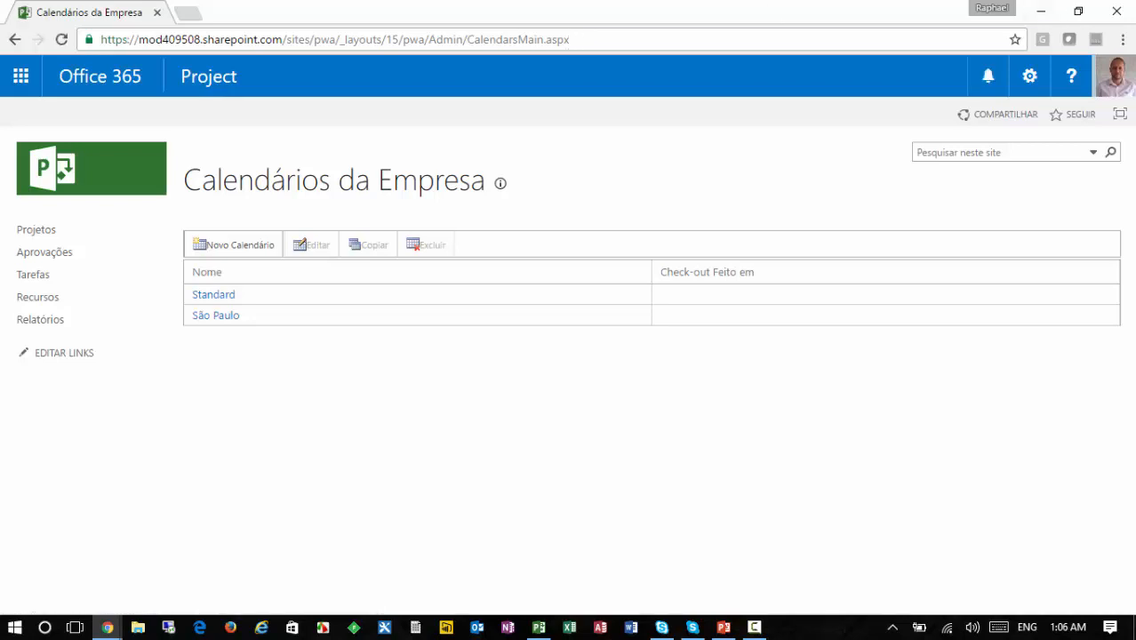
{"action": "key", "text": "alt+Tab"}
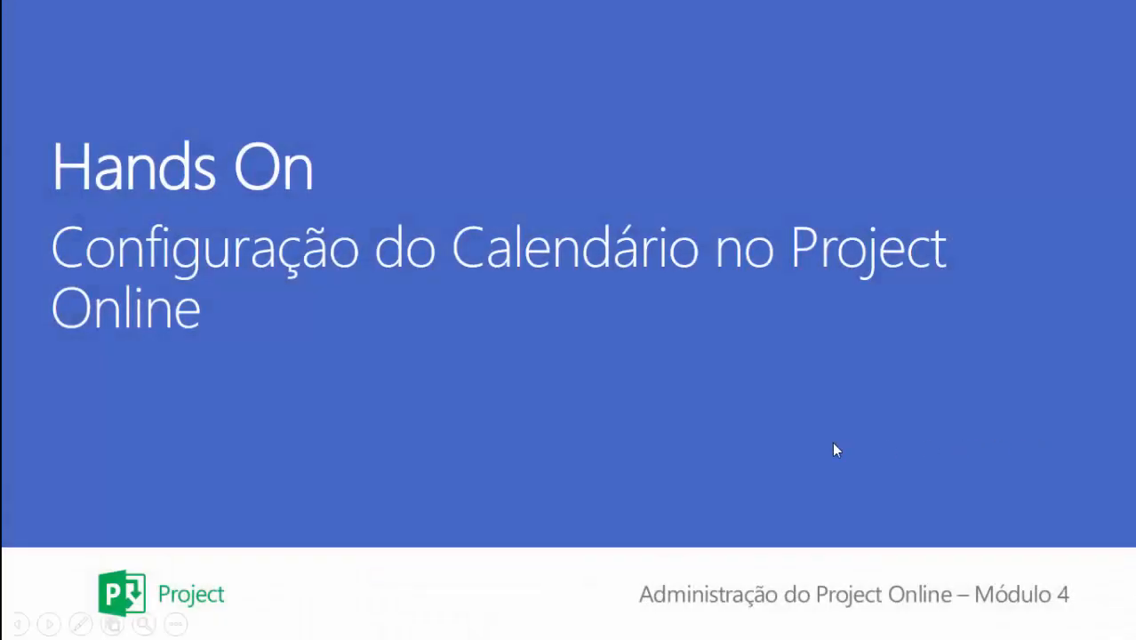
{"action": "key", "text": "Right"}
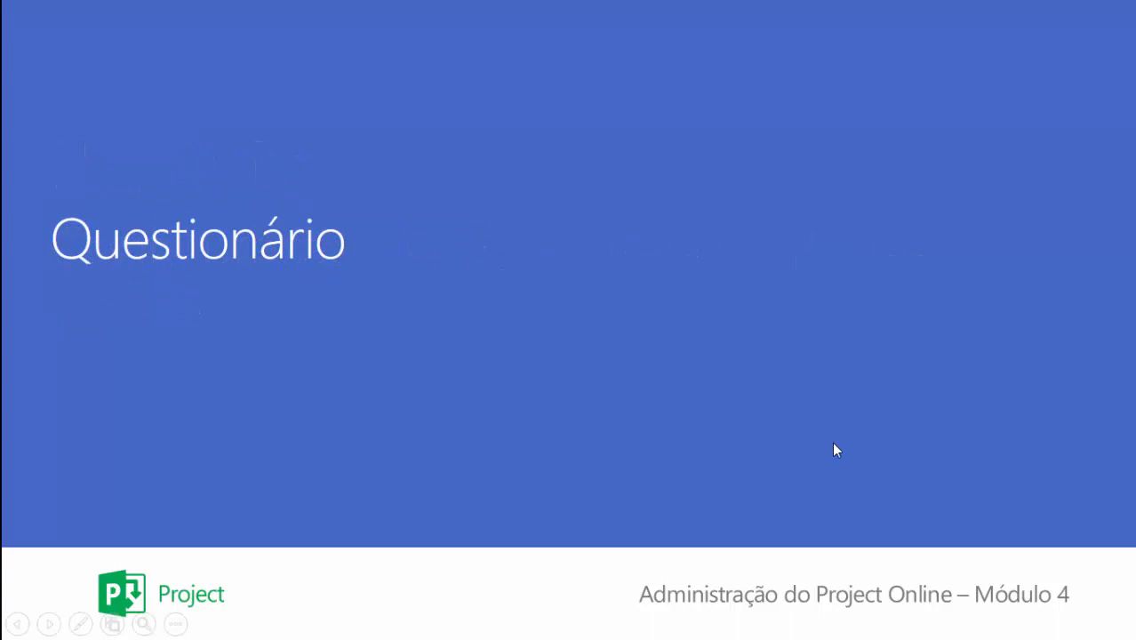